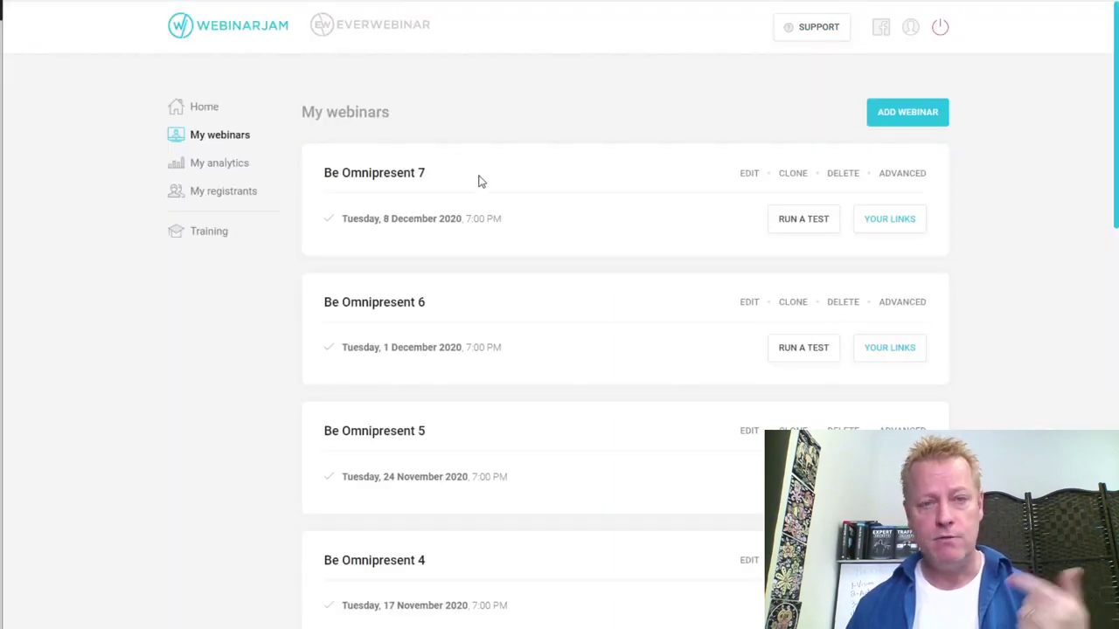
Scroll through the WebinarJam and Expertise past-webinar lists
{"action": "scroll", "coordinate": [460, 154], "scroll_direction": "down", "scroll_amount": 5}
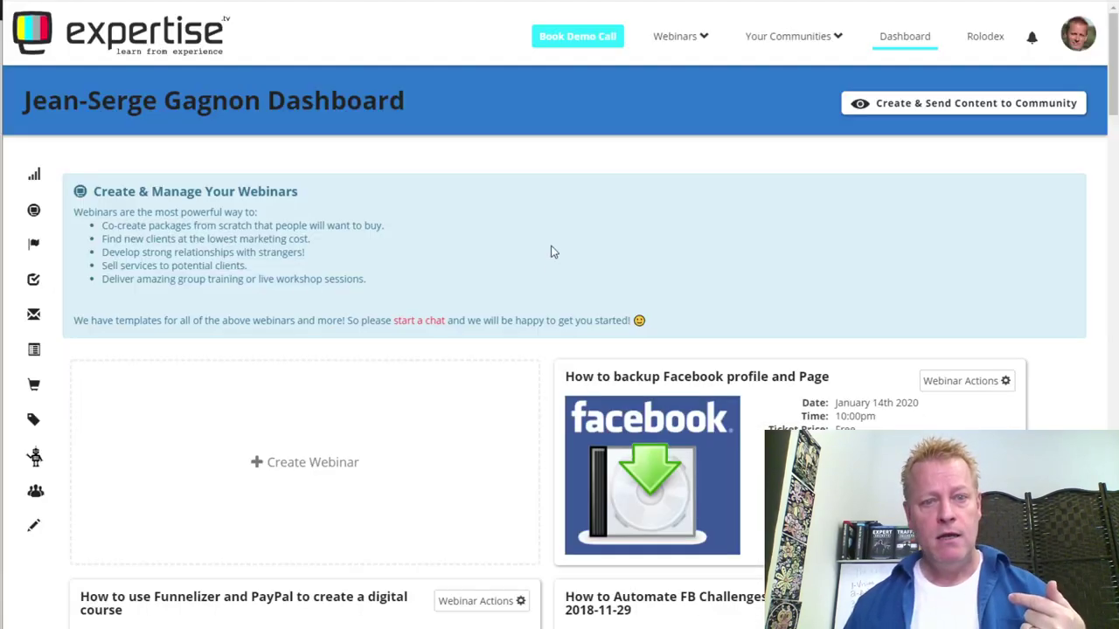
{"action": "scroll", "coordinate": [557, 267], "scroll_direction": "down", "scroll_amount": 15}
{"action": "scroll", "coordinate": [557, 265], "scroll_direction": "down", "scroll_amount": 8}
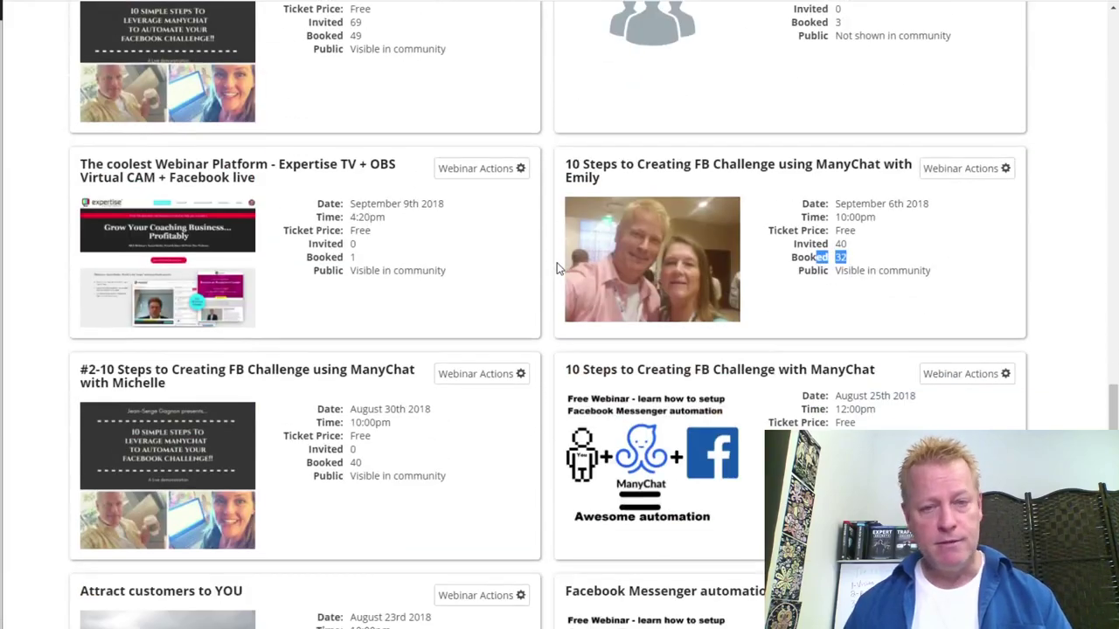
{"action": "scroll", "coordinate": [559, 265], "scroll_direction": "up", "scroll_amount": 15}
{"action": "scroll", "coordinate": [662, 399], "scroll_direction": "down", "scroll_amount": 6}
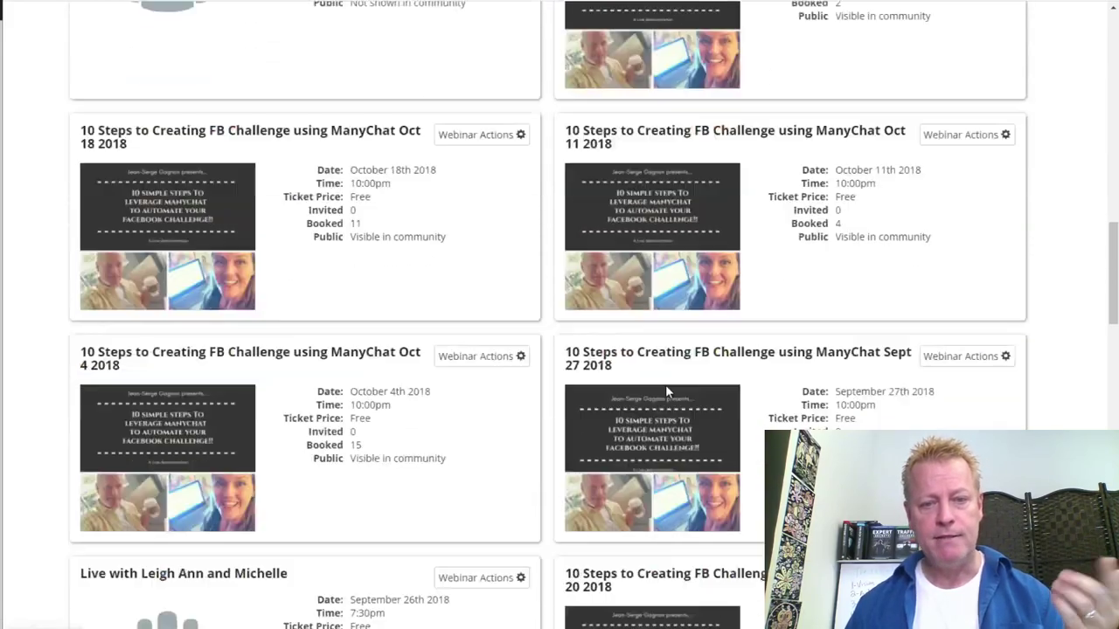
{"action": "scroll", "coordinate": [661, 365], "scroll_direction": "up", "scroll_amount": 2}
{"action": "scroll", "coordinate": [661, 365], "scroll_direction": "up", "scroll_amount": 15}
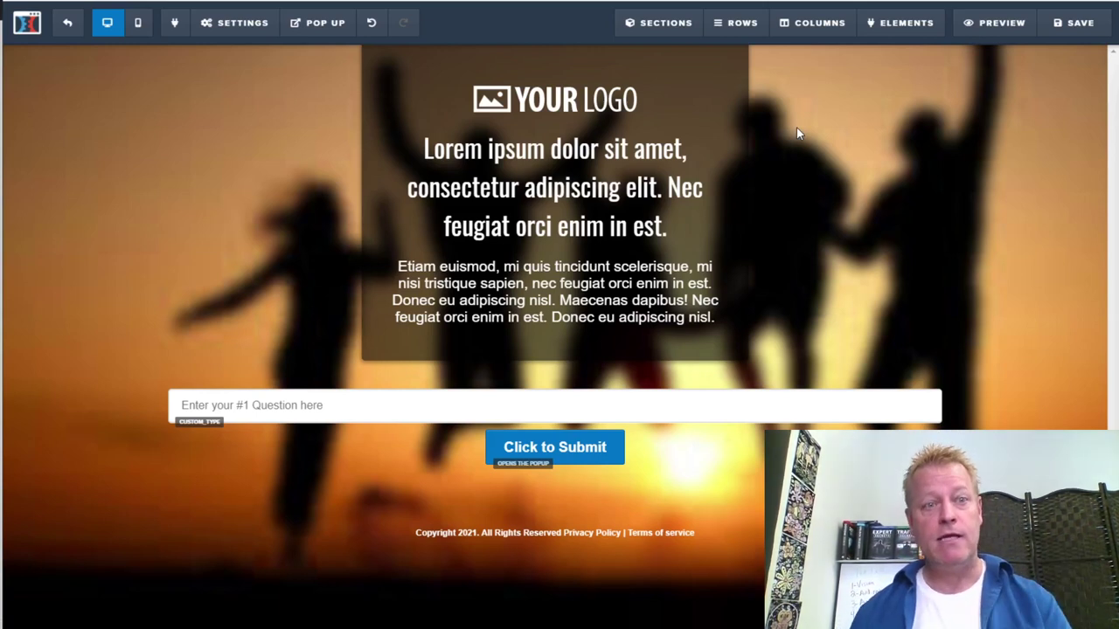
Save the opt-in page and exit the editor to the Funnels list
{"action": "left_click", "coordinate": [1064, 27]}
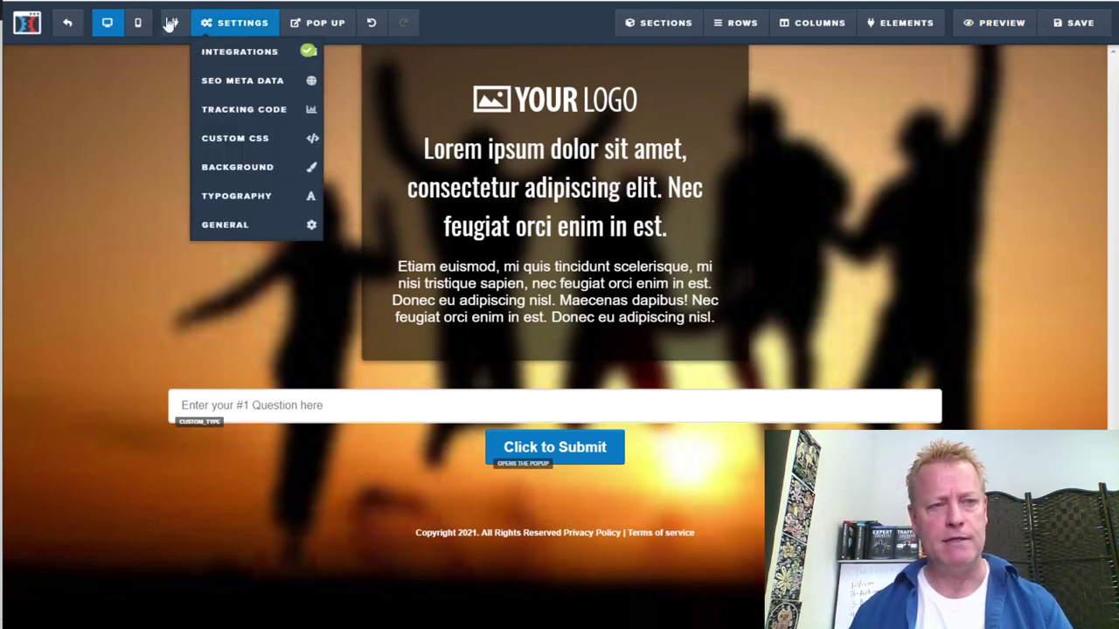
{"action": "left_click", "coordinate": [68, 26]}
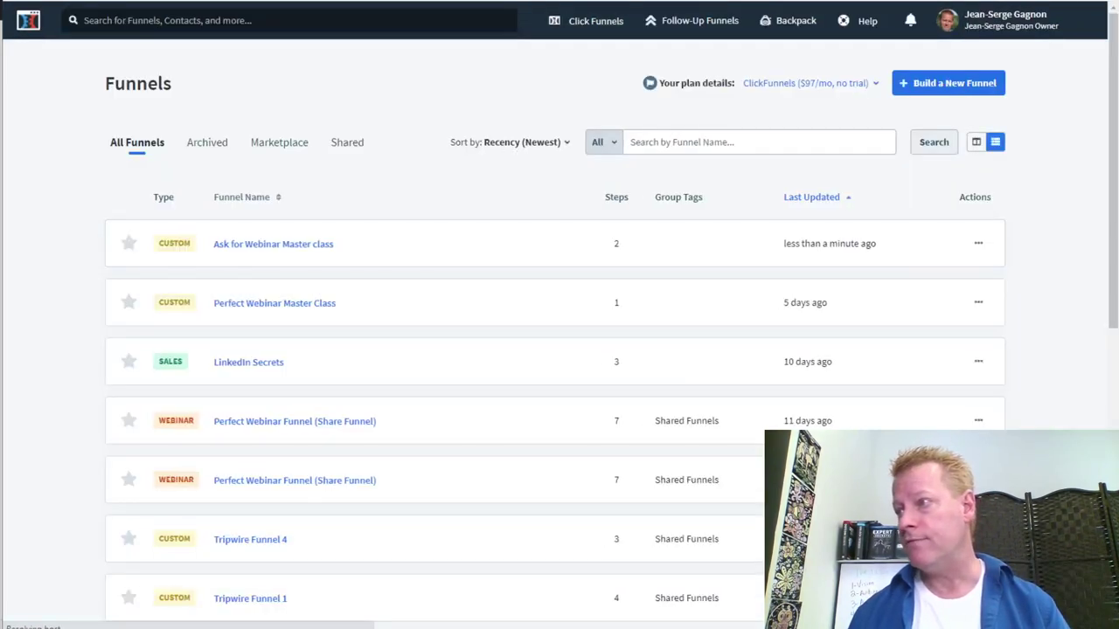
Open the 'Ask for Webinar Master class' funnel and delete its Ask step
{"action": "left_click", "coordinate": [978, 143]}
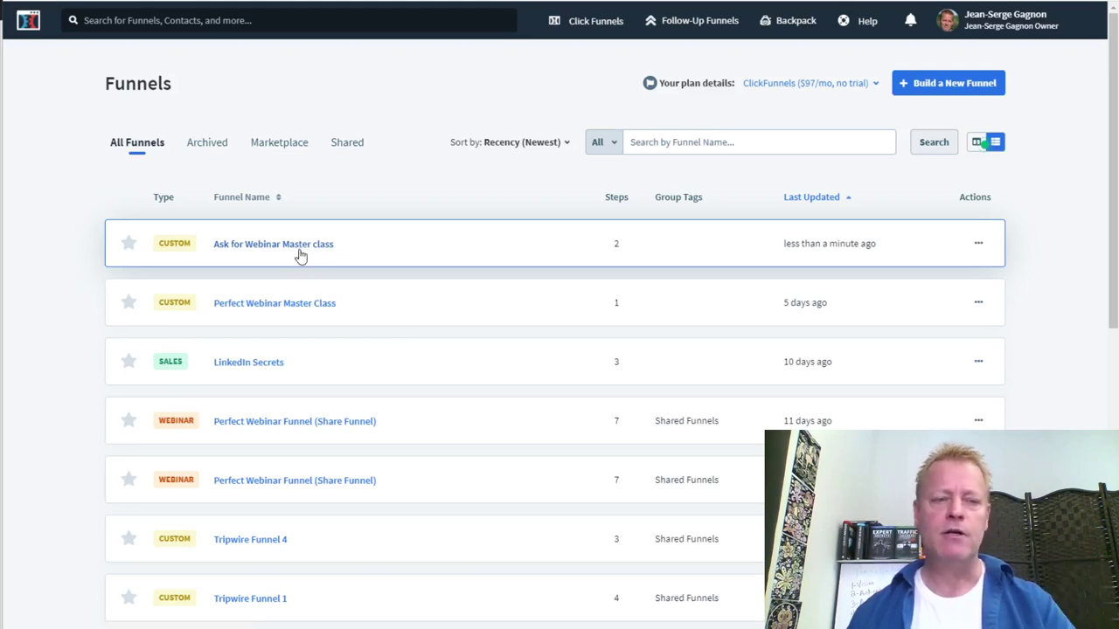
{"action": "left_click", "coordinate": [300, 247]}
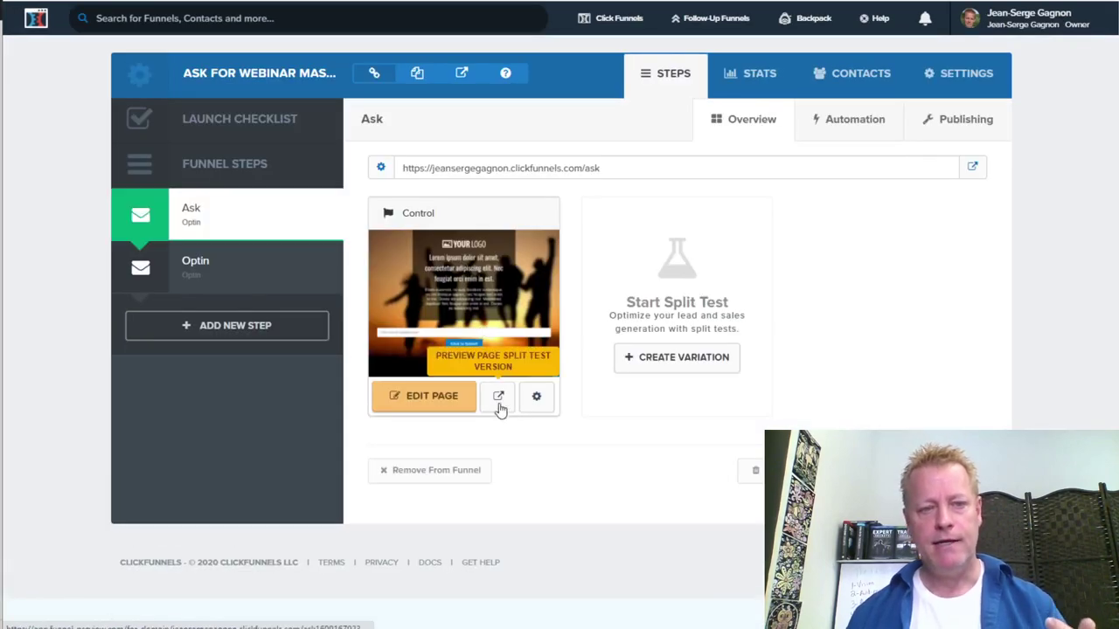
{"action": "left_click", "coordinate": [753, 470]}
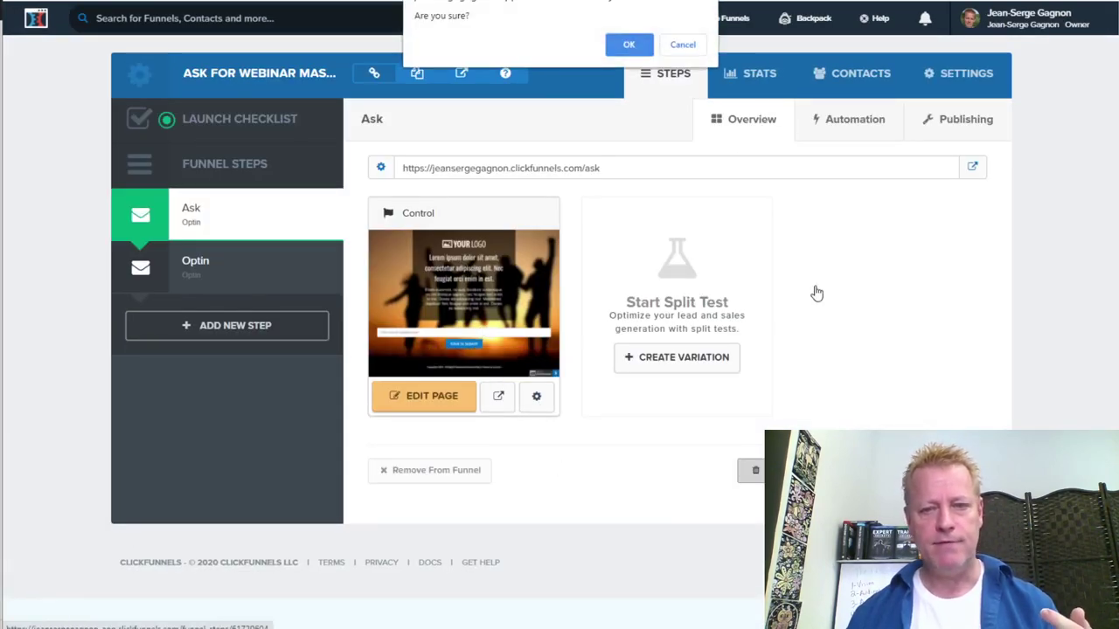
{"action": "left_click", "coordinate": [631, 45]}
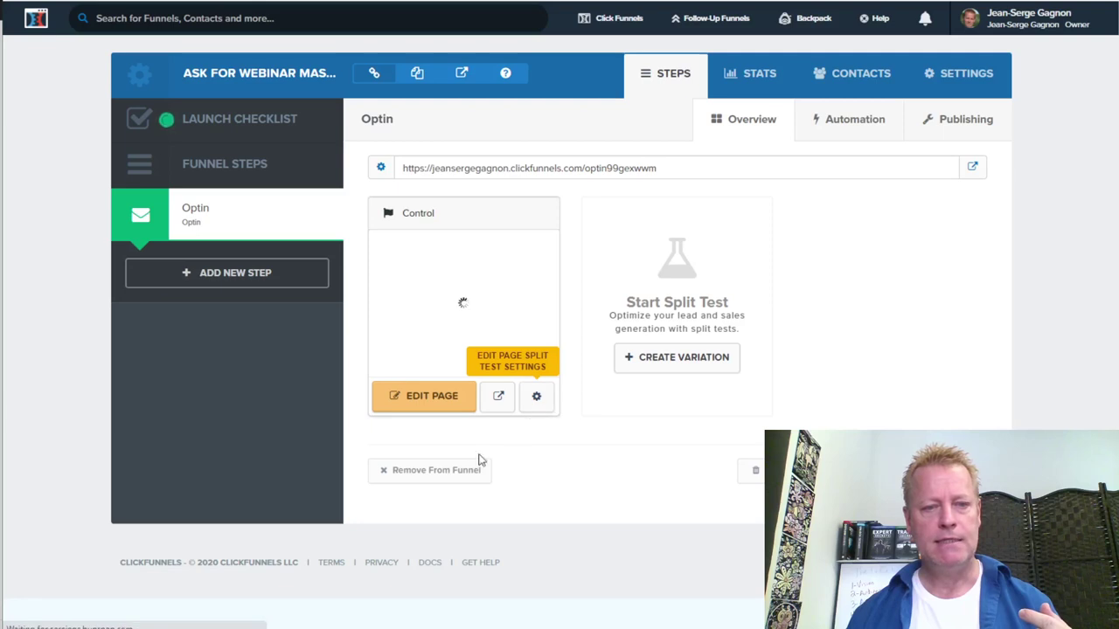
Remove the Optin step from the funnel and delete it permanently
{"action": "left_click", "coordinate": [445, 472]}
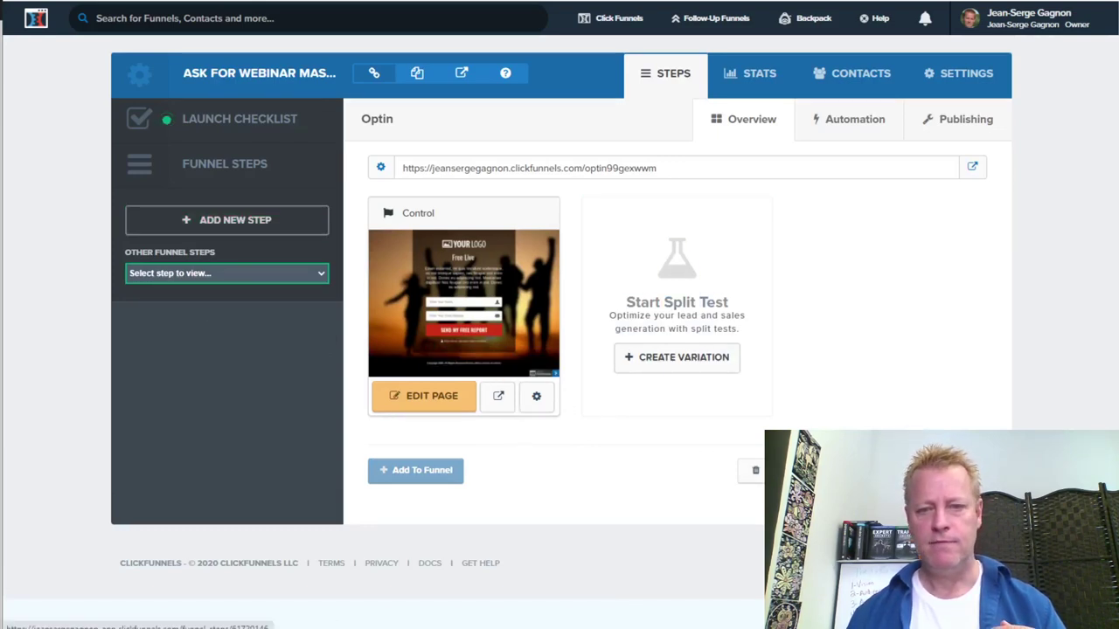
{"action": "left_click", "coordinate": [753, 470]}
{"action": "left_click", "coordinate": [634, 48]}
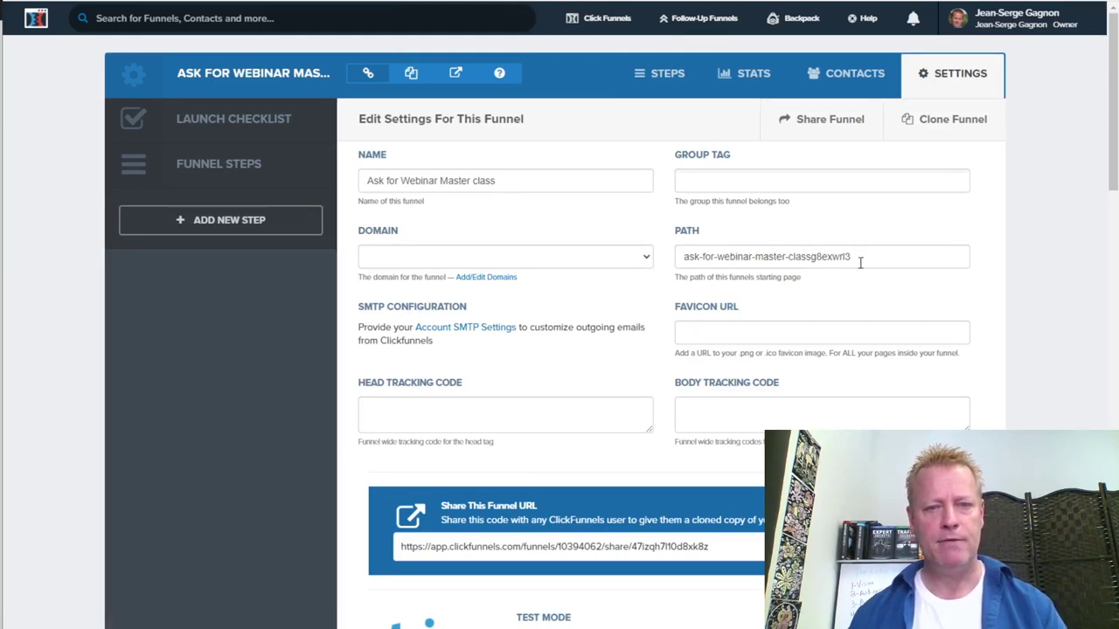
Create a funnel step named 'Ask for Perfect Webinar Master' with path 'askperfectwebinar'
{"action": "left_click_drag", "start_coordinate": [724, 256], "coordinate": [894, 251]}
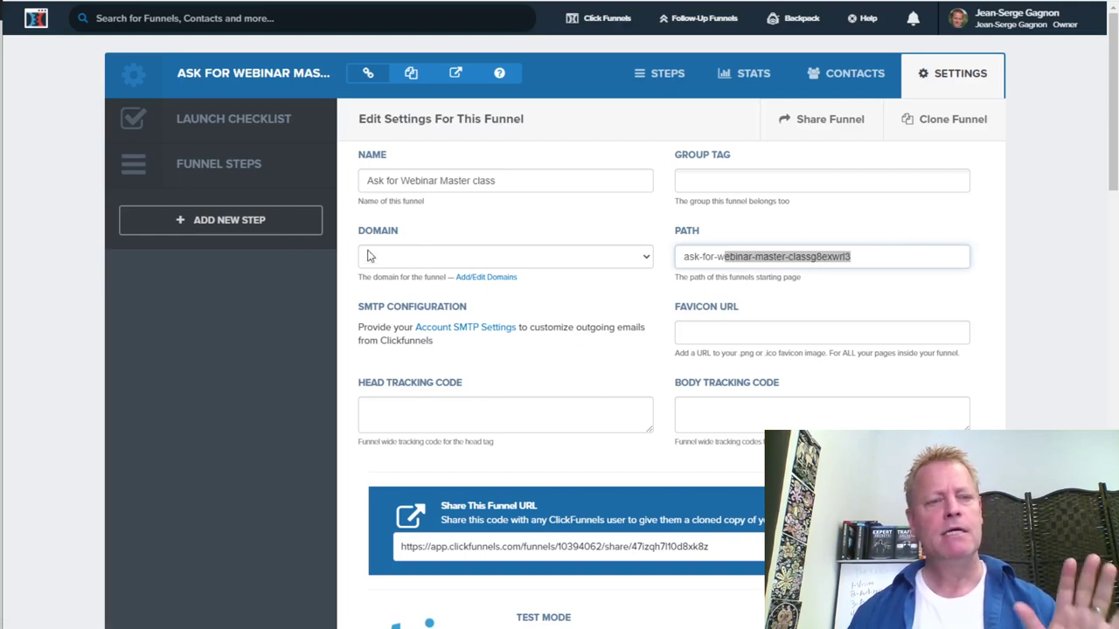
{"action": "left_click", "coordinate": [224, 224]}
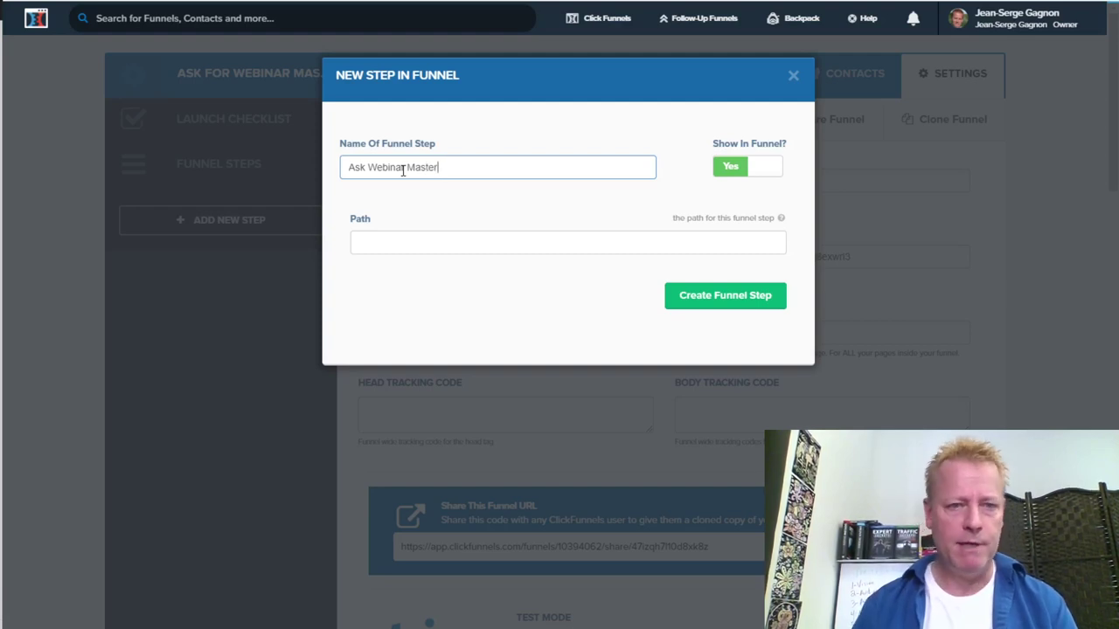
{"action": "type", "text": "for Perfects"}
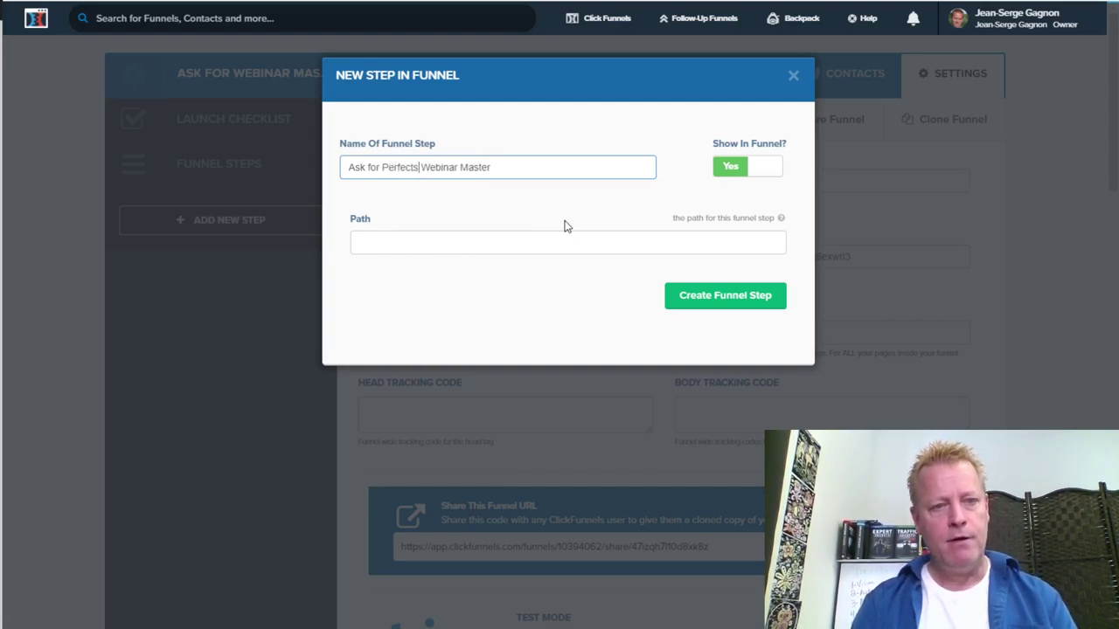
{"action": "key", "text": "BackSpace"}
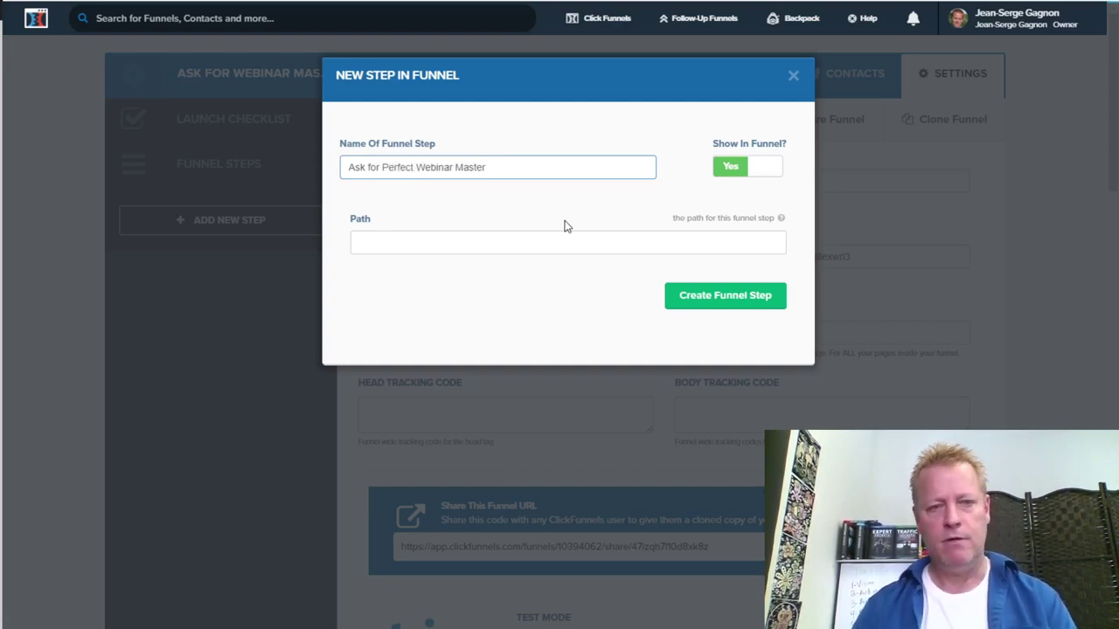
{"action": "left_click", "coordinate": [628, 241]}
{"action": "type", "text": "askperfectwebinar"}
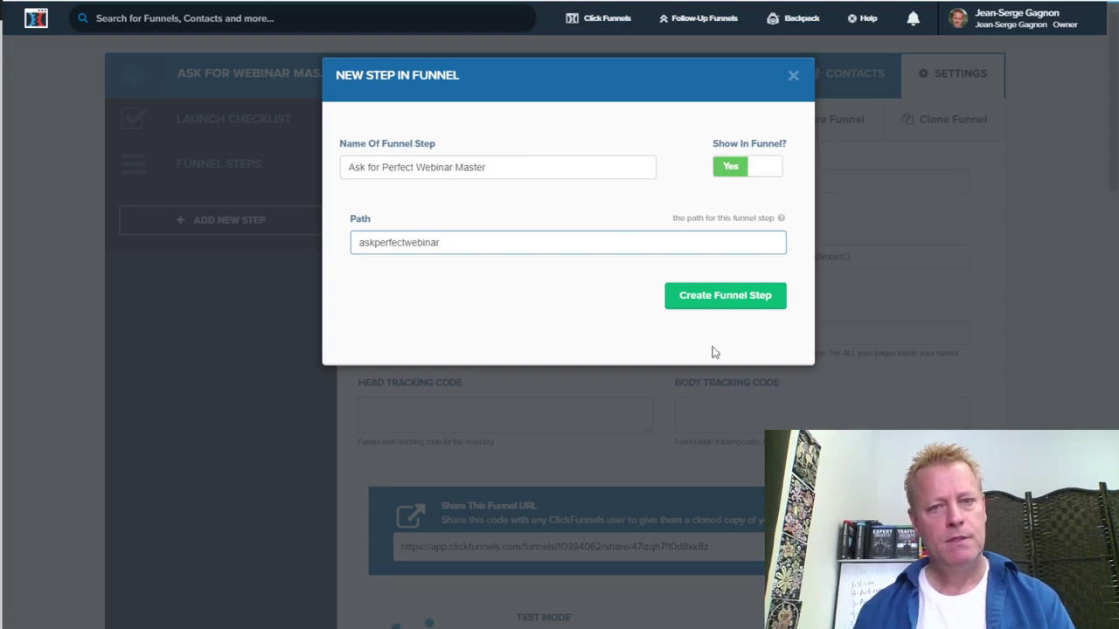
{"action": "key", "text": "ctrl+a"}
{"action": "left_click", "coordinate": [738, 301]}
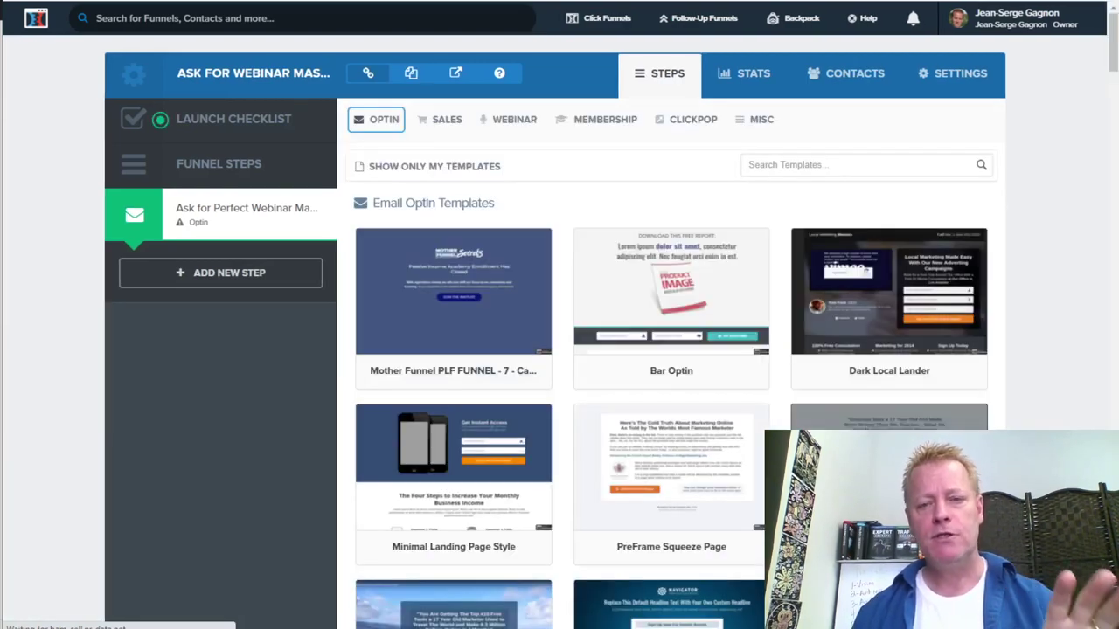
Apply the Big Blur Optin email template to the new step
{"action": "scroll", "coordinate": [664, 444], "scroll_direction": "down", "scroll_amount": 9}
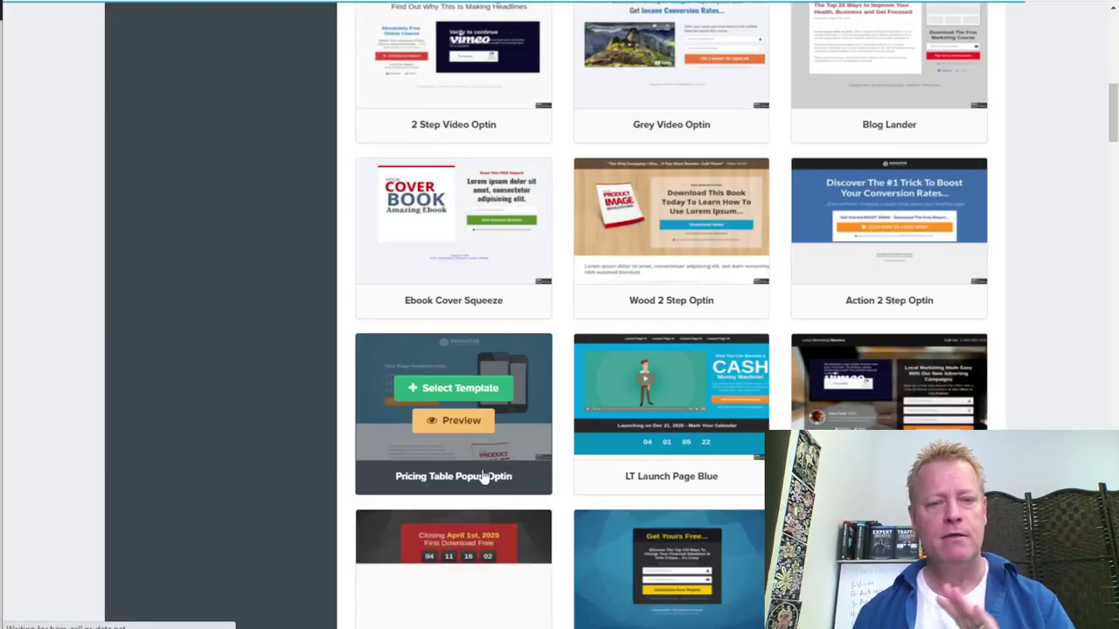
{"action": "scroll", "coordinate": [636, 443], "scroll_direction": "down", "scroll_amount": 9}
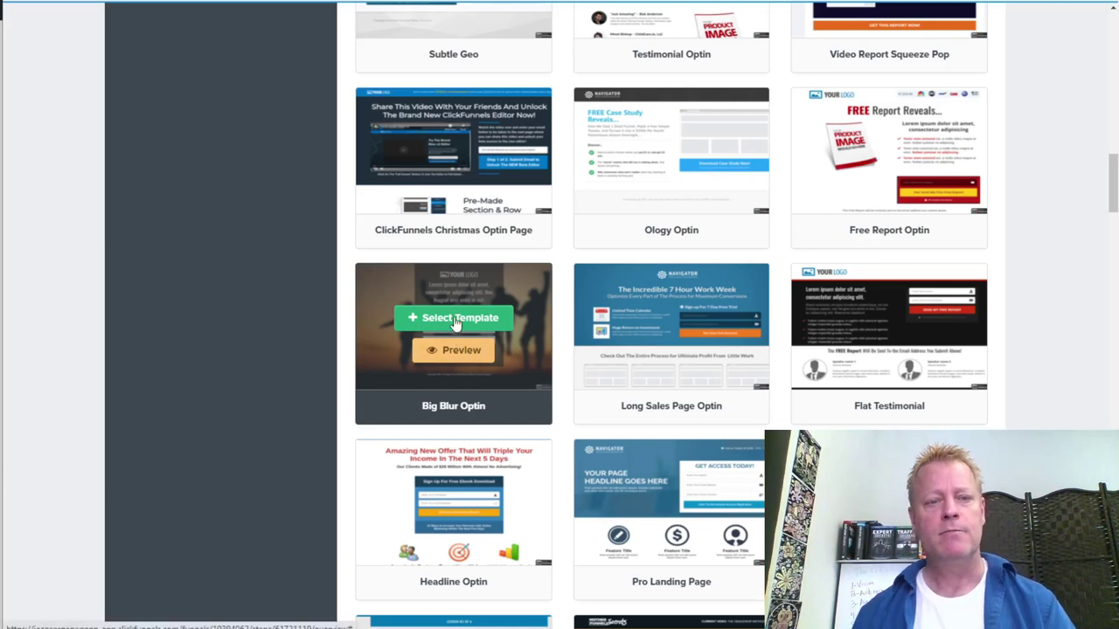
{"action": "left_click", "coordinate": [487, 364]}
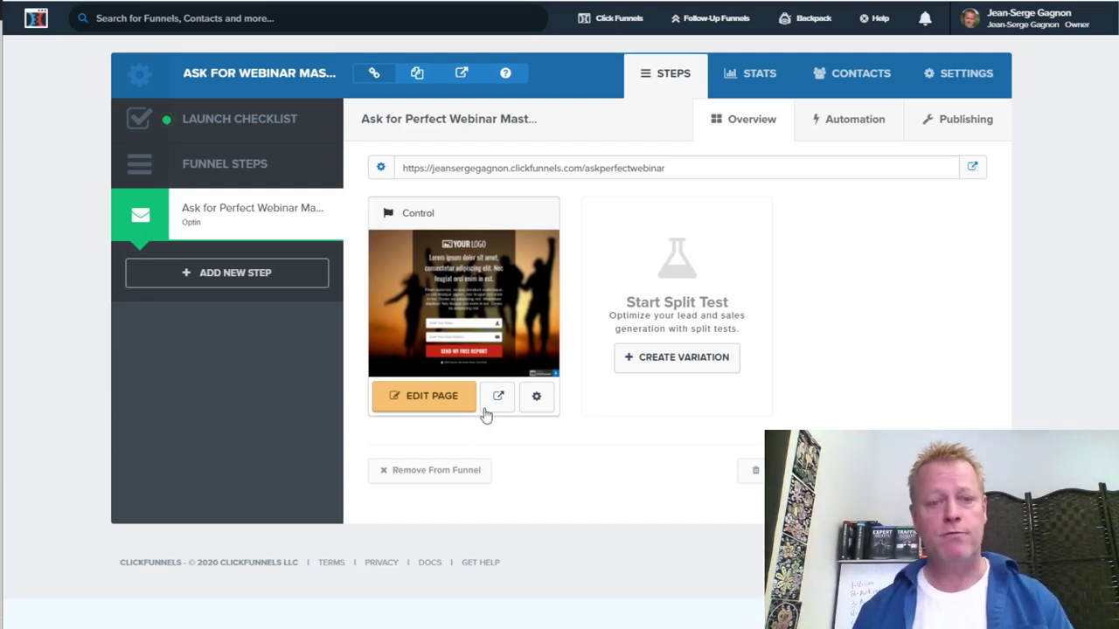
Open the step's page in the editor and delete the logo element
{"action": "left_click", "coordinate": [426, 396]}
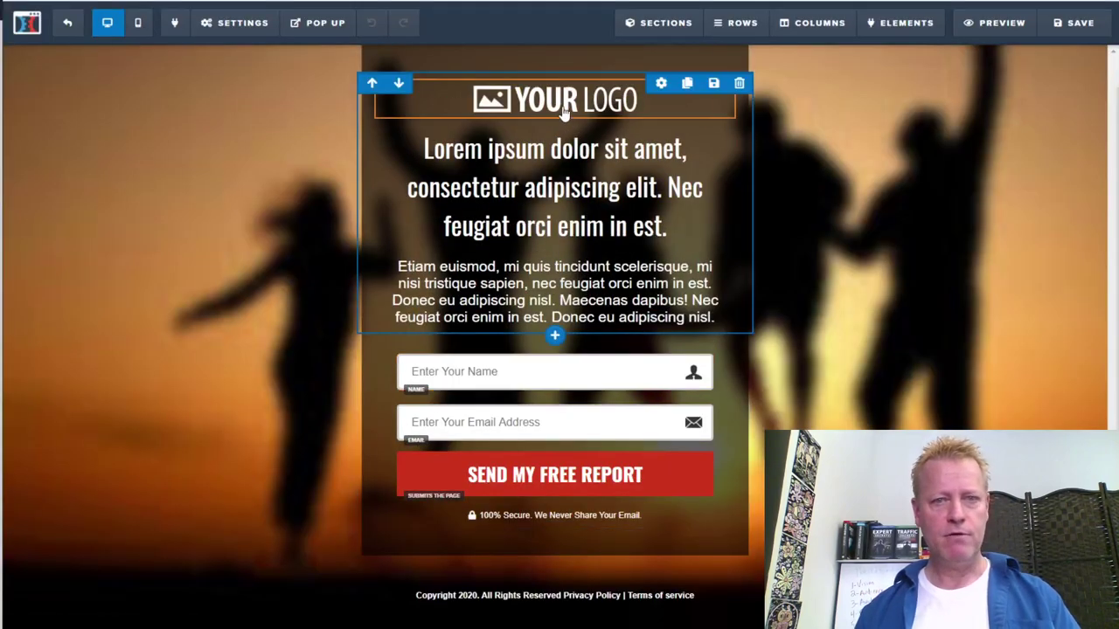
{"action": "left_click", "coordinate": [597, 112]}
{"action": "key", "text": "Escape"}
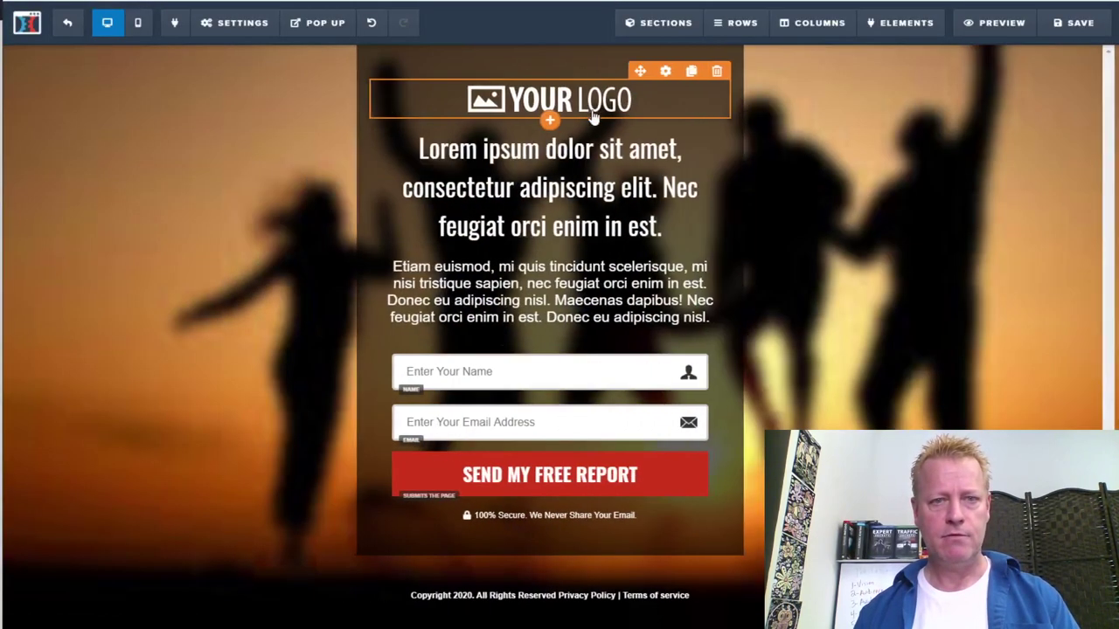
{"action": "left_click", "coordinate": [721, 71]}
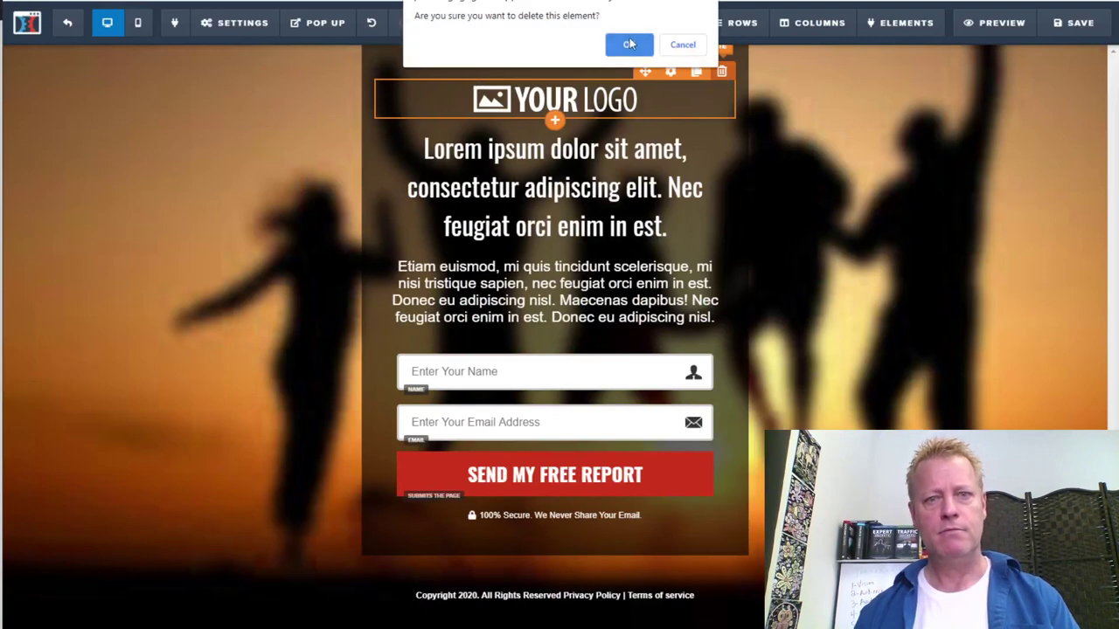
{"action": "left_click", "coordinate": [629, 44]}
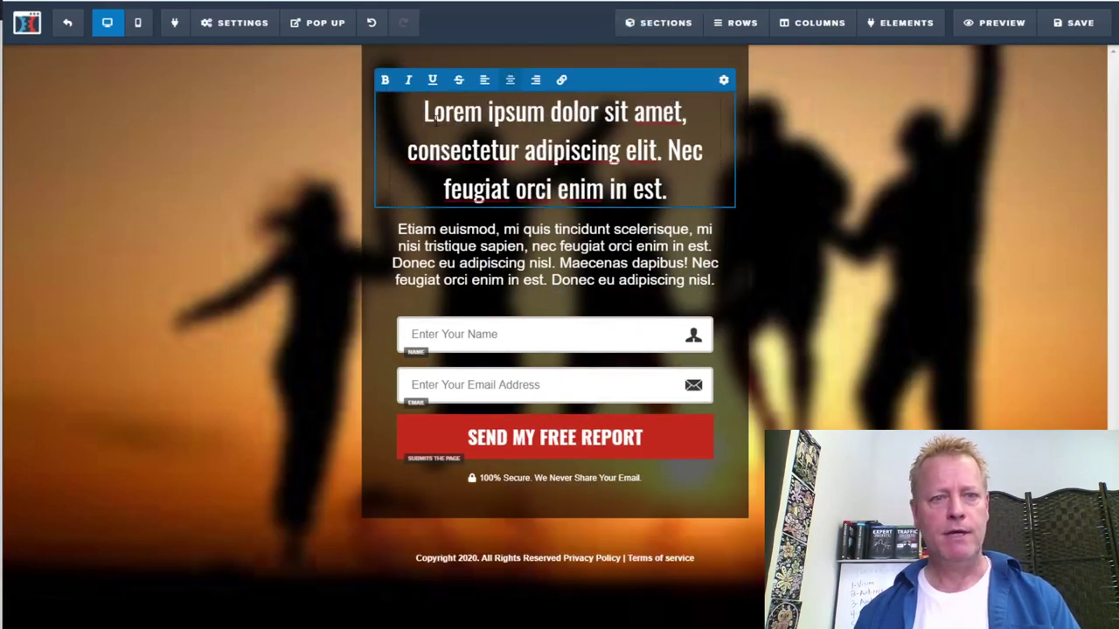
Replace the main heading with 'FREE Live Workshop:' and start a new line
{"action": "left_click_drag", "start_coordinate": [425, 112], "coordinate": [669, 188]}
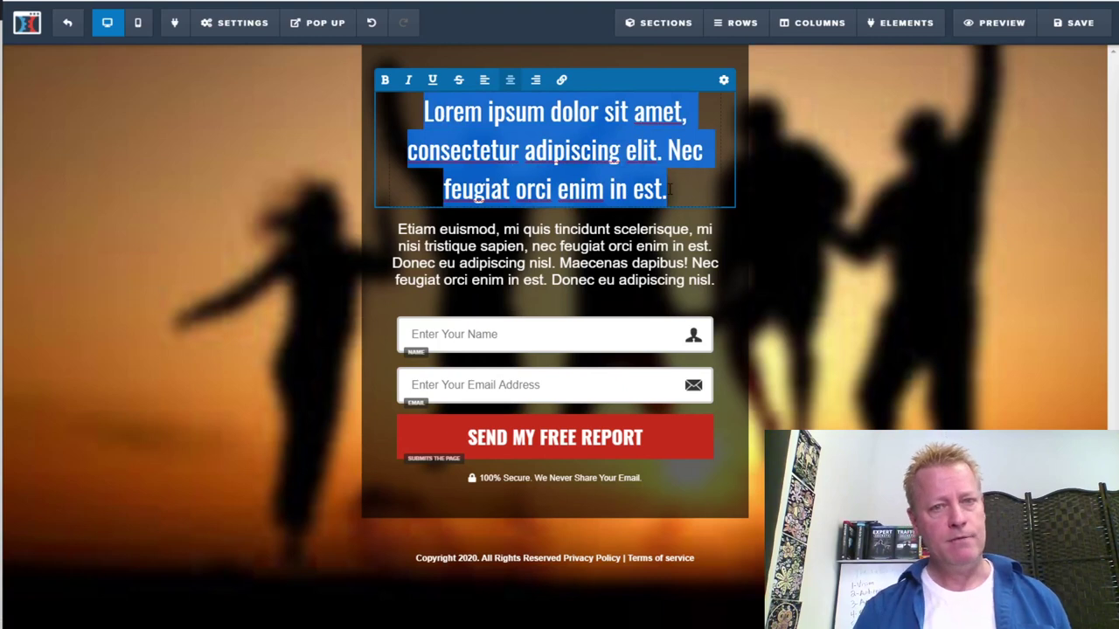
{"action": "type", "text": "FREE "}
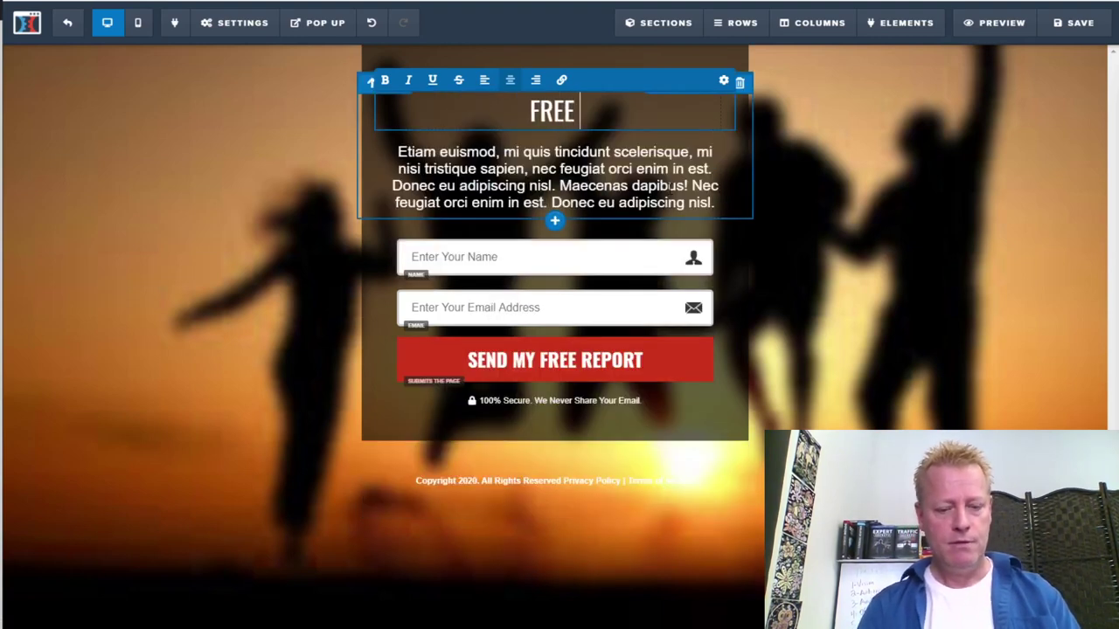
{"action": "type", "text": "Live Work"}
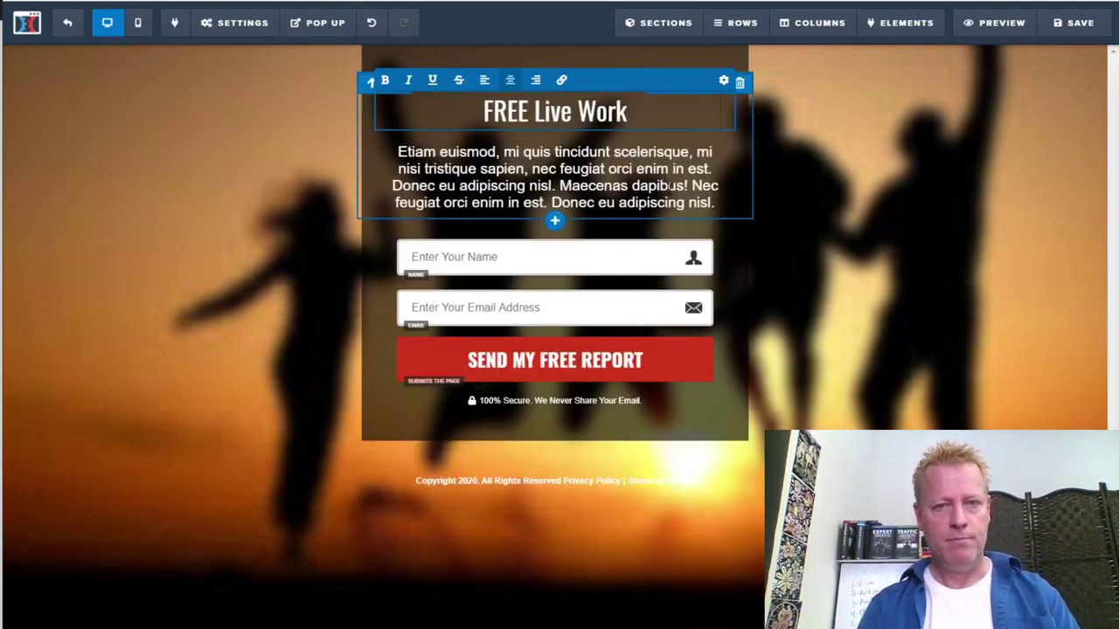
{"action": "type", "text": "shop:"}
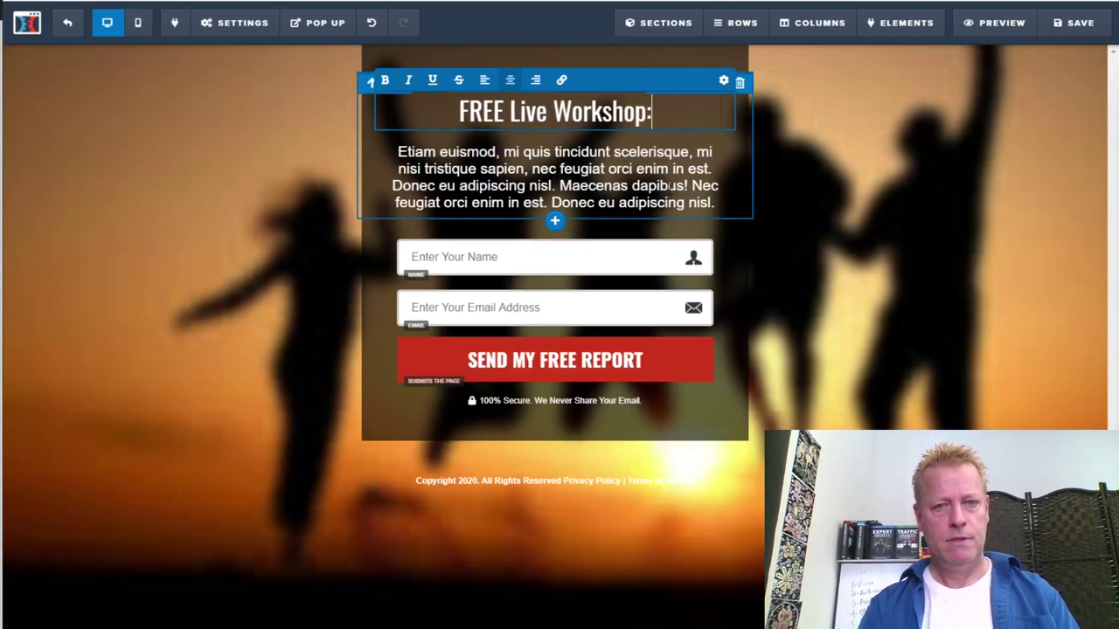
{"action": "key", "text": "Return"}
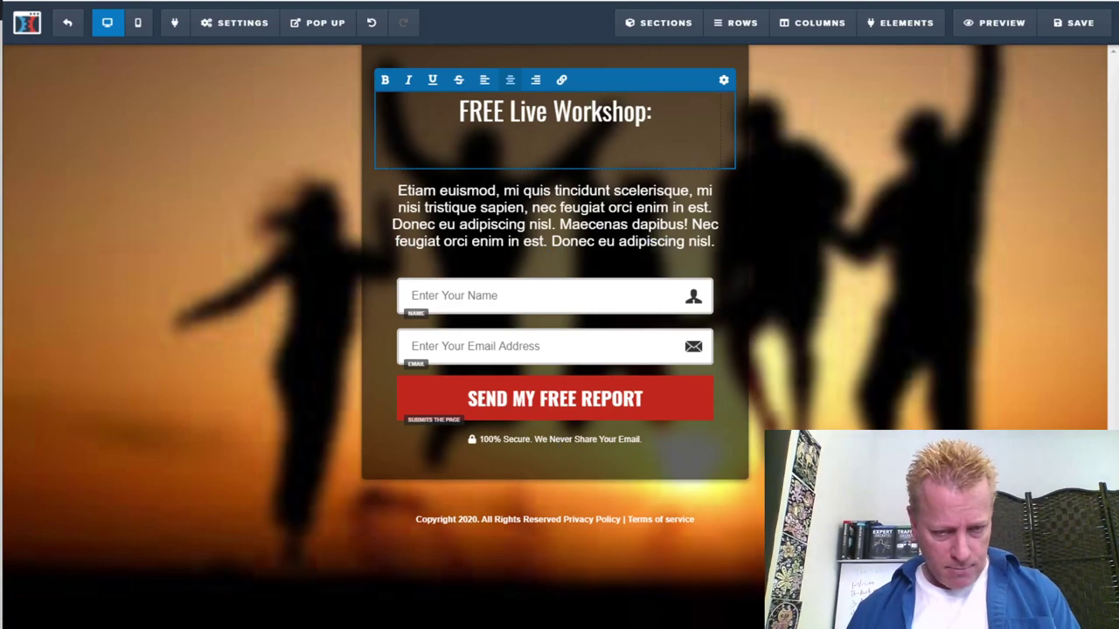
Open notes.txt in the 'How to sell a live Mastermind and create a course' episode folder
{"action": "mouse_move", "coordinate": [361, 628]}
{"action": "left_click", "coordinate": [354, 550]}
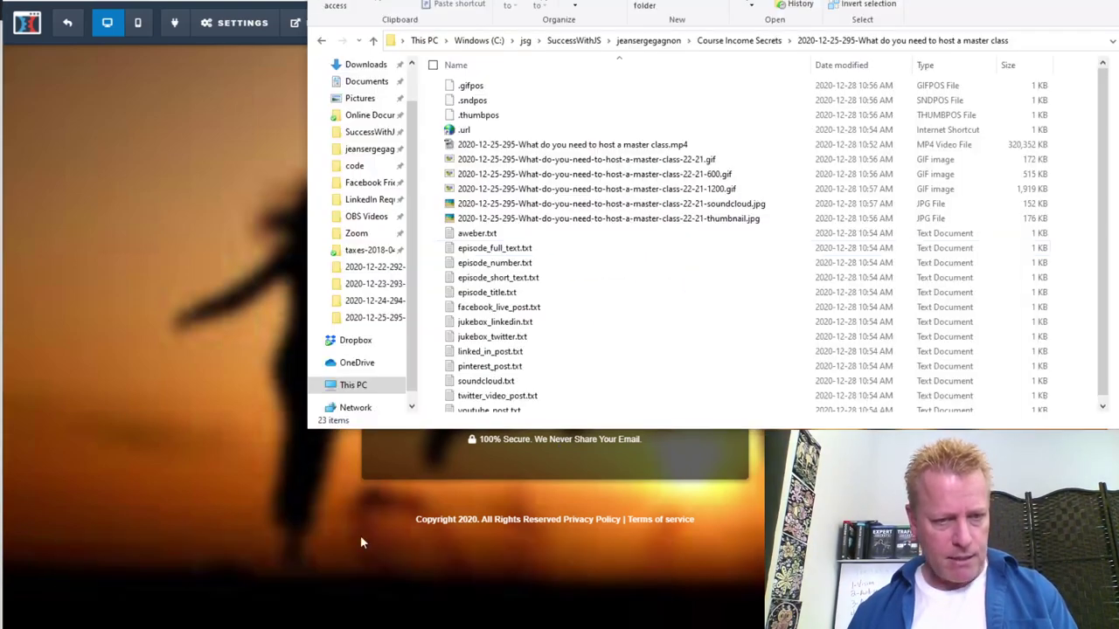
{"action": "left_click", "coordinate": [373, 41]}
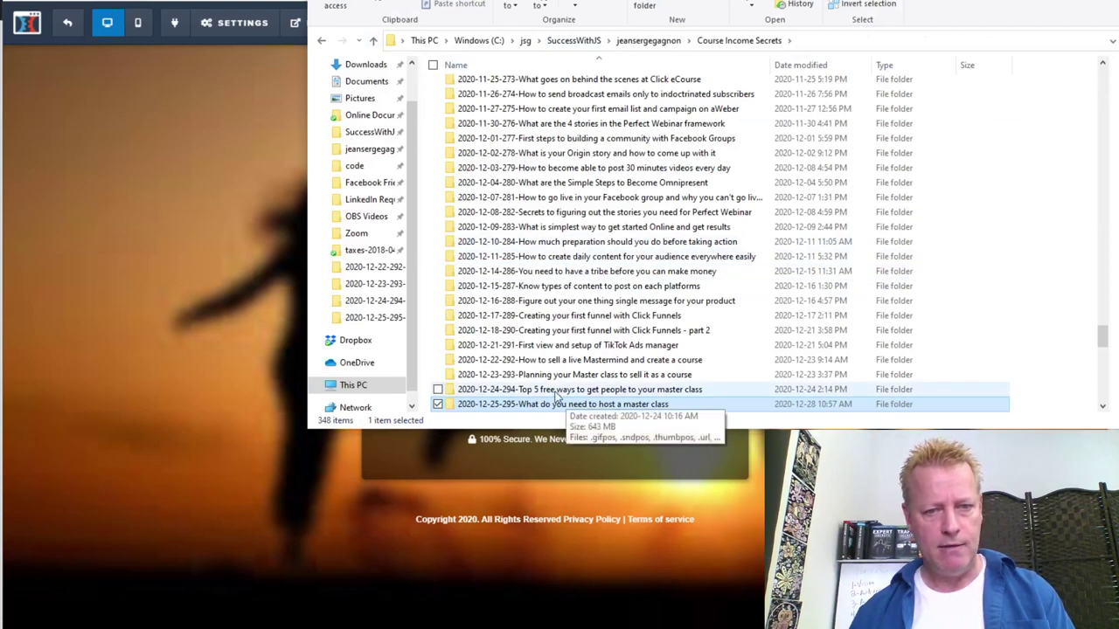
{"action": "double_click", "coordinate": [566, 360]}
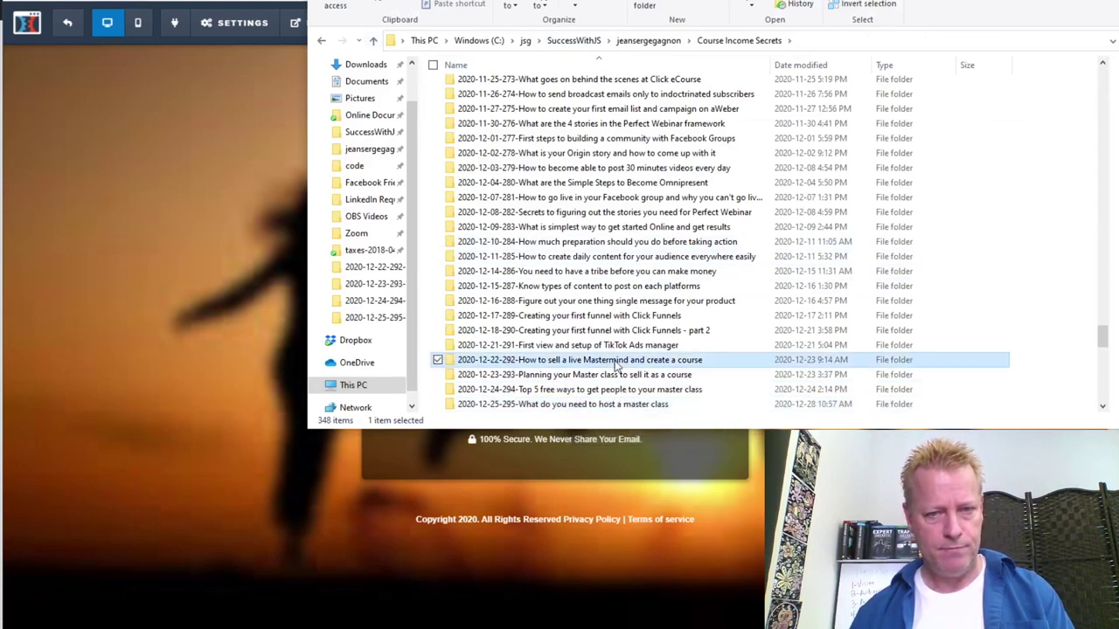
{"action": "scroll", "coordinate": [516, 367], "scroll_direction": "down", "scroll_amount": 3}
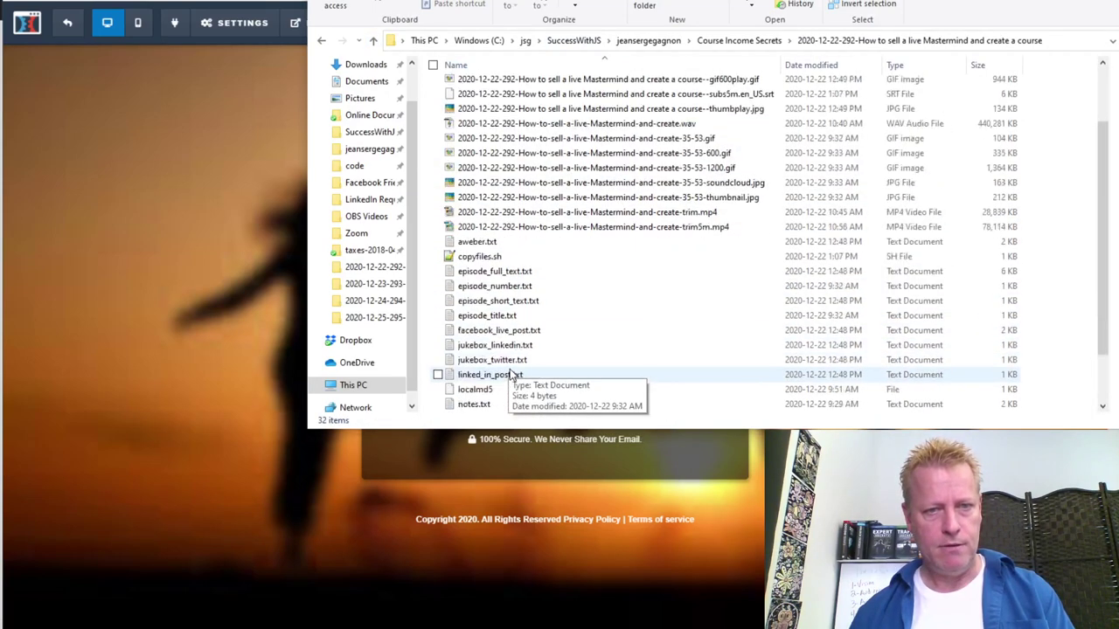
{"action": "left_click", "coordinate": [496, 345]}
{"action": "left_click", "coordinate": [697, 316], "text": "ctrl"}
Copy the 'How to make your first sales with a webinar' line from the notes
{"action": "key", "text": "Return"}
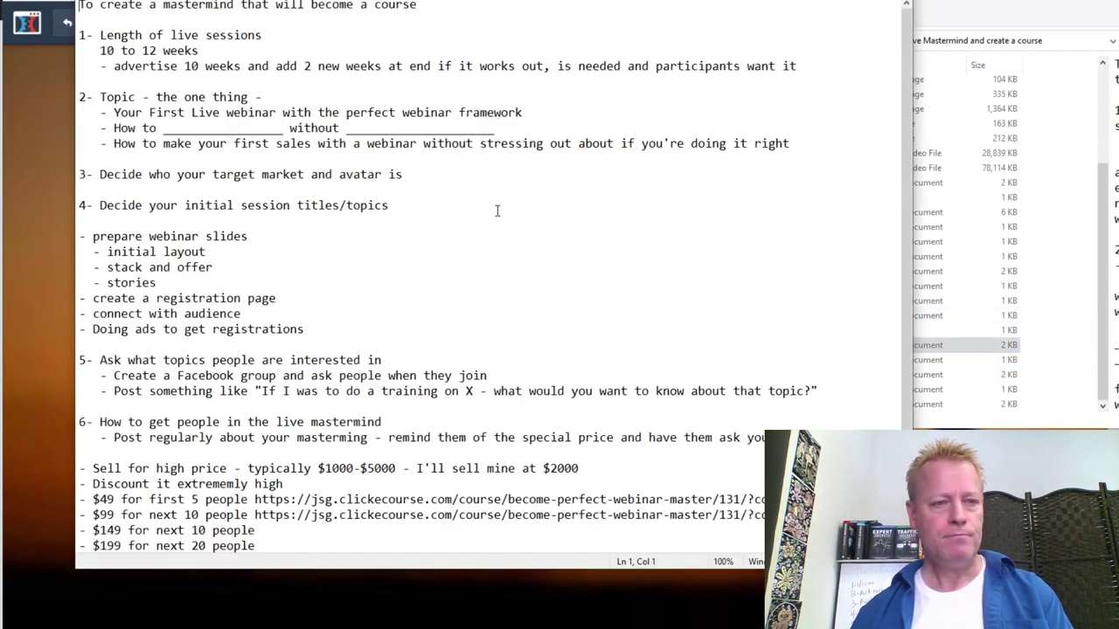
{"action": "left_click_drag", "start_coordinate": [115, 145], "coordinate": [791, 148]}
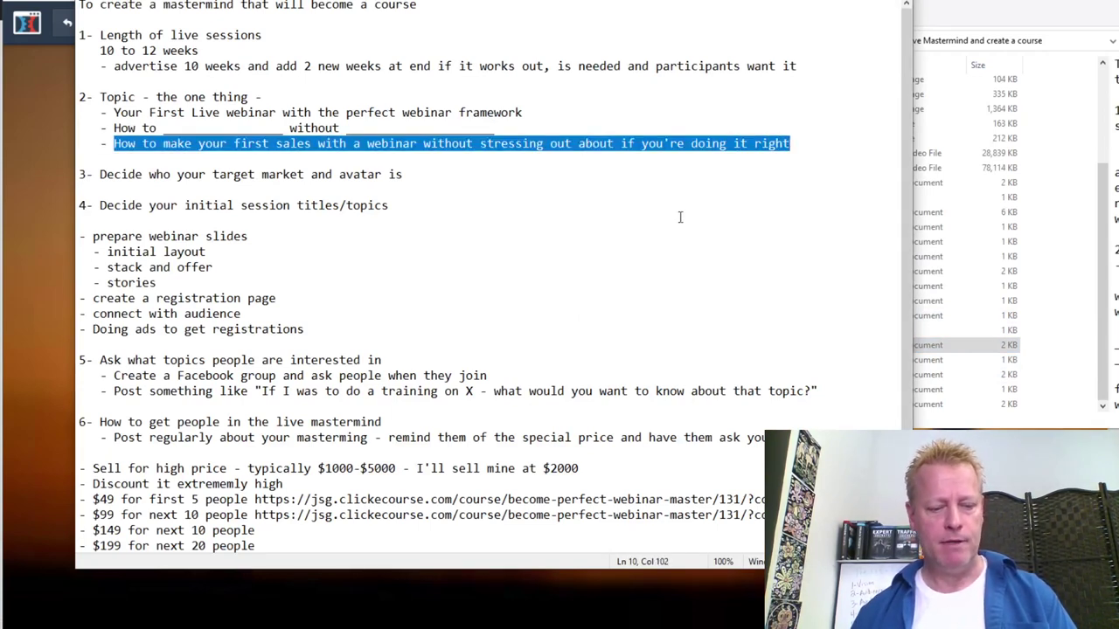
{"action": "type", "text": "c"}
{"action": "key", "text": "ctrl+z"}
{"action": "key", "text": "ctrl+c"}
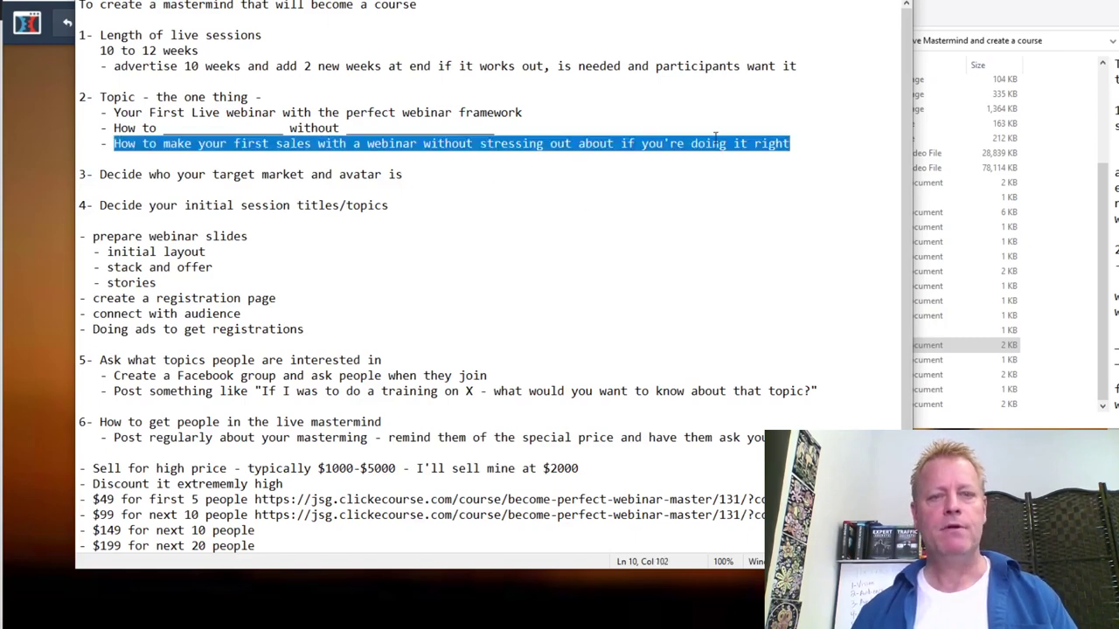
{"action": "left_click", "coordinate": [68, 176]}
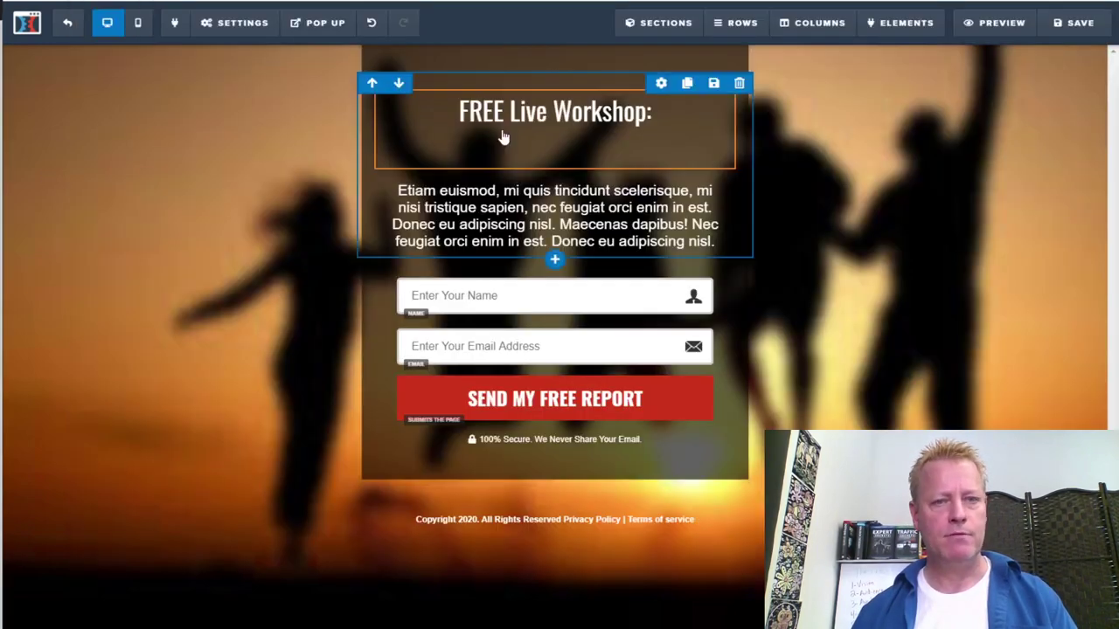
Paste the first-sales line under 'FREE Live Workshop:' and select the placeholder paragraph
{"action": "left_click", "coordinate": [600, 141]}
{"action": "left_click", "coordinate": [664, 120]}
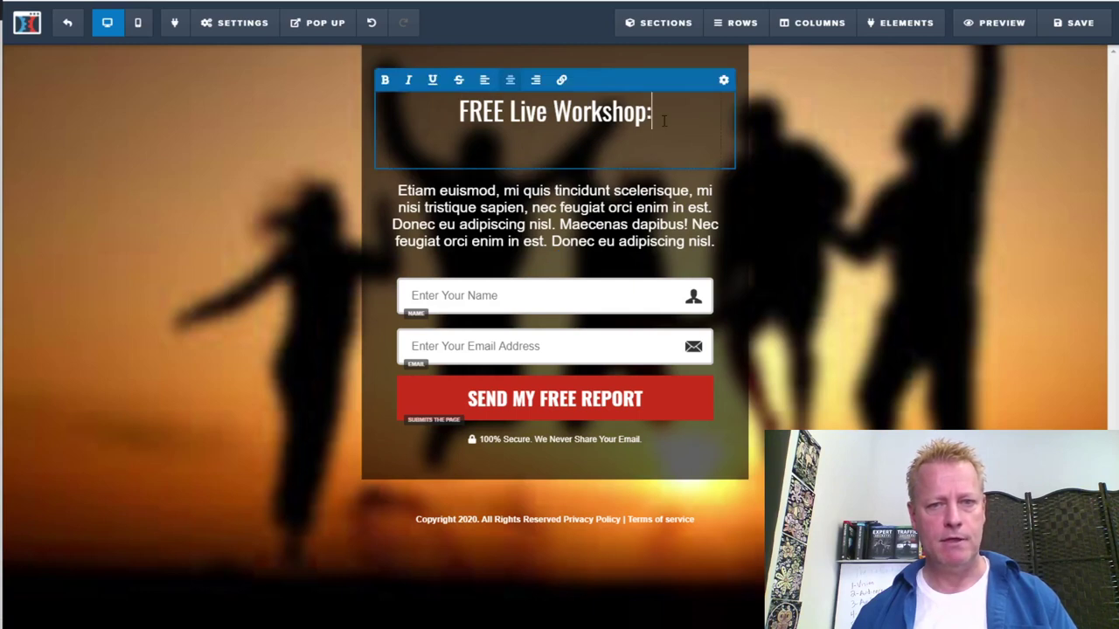
{"action": "key", "text": "Return"}
{"action": "key", "text": "ctrl+v"}
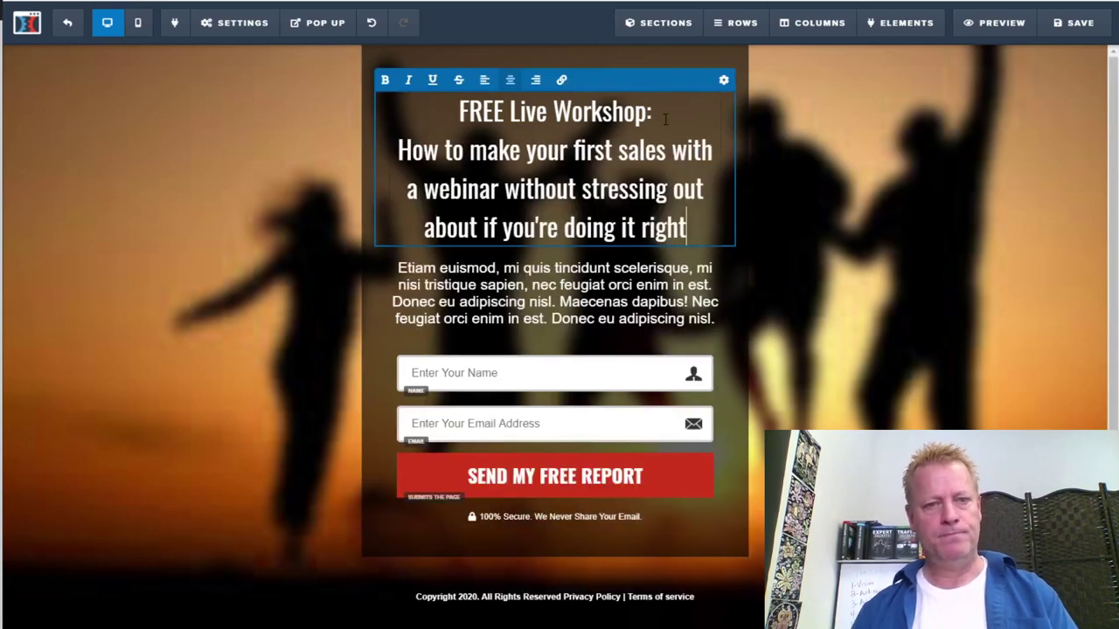
{"action": "left_click", "coordinate": [549, 262]}
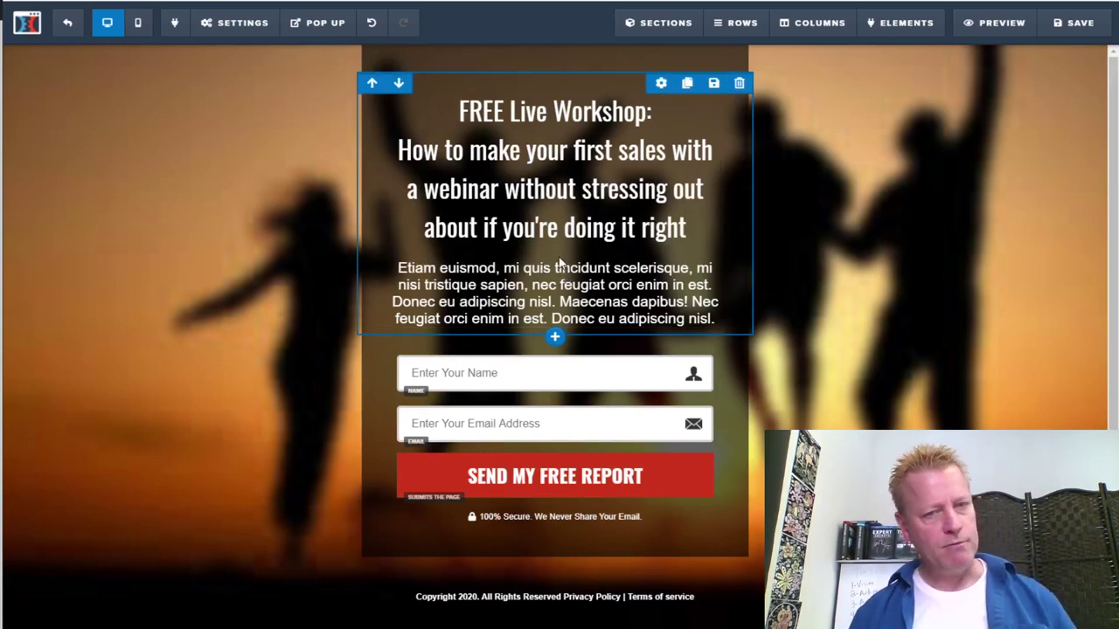
{"action": "left_click", "coordinate": [543, 268]}
{"action": "left_click_drag", "start_coordinate": [398, 267], "coordinate": [715, 319]}
Change the paragraph to 'What's your #1 question about hosting a webinar that sells?' and add a section
{"action": "type", "text": "What's your #"}
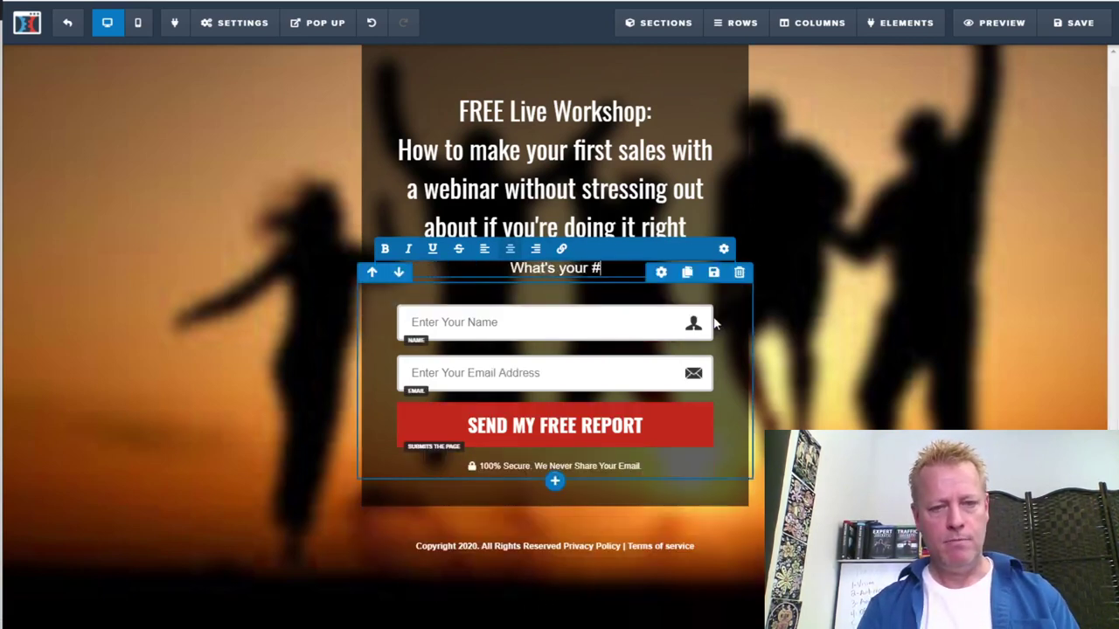
{"action": "type", "text": "1 question abou"}
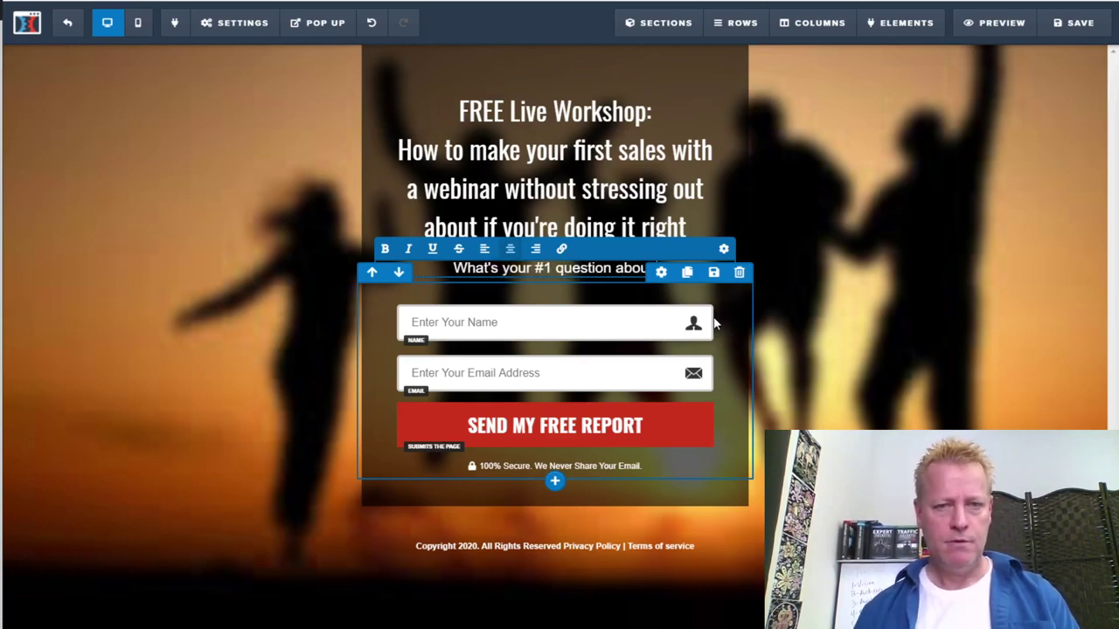
{"action": "type", "text": "t hosti"}
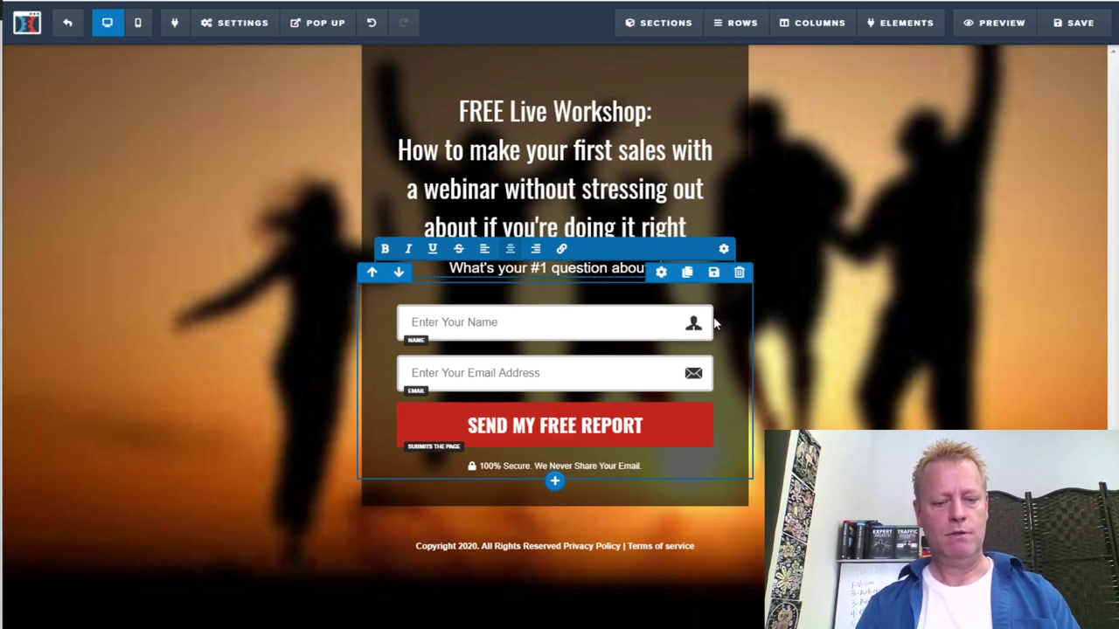
{"action": "type", "text": "n"}
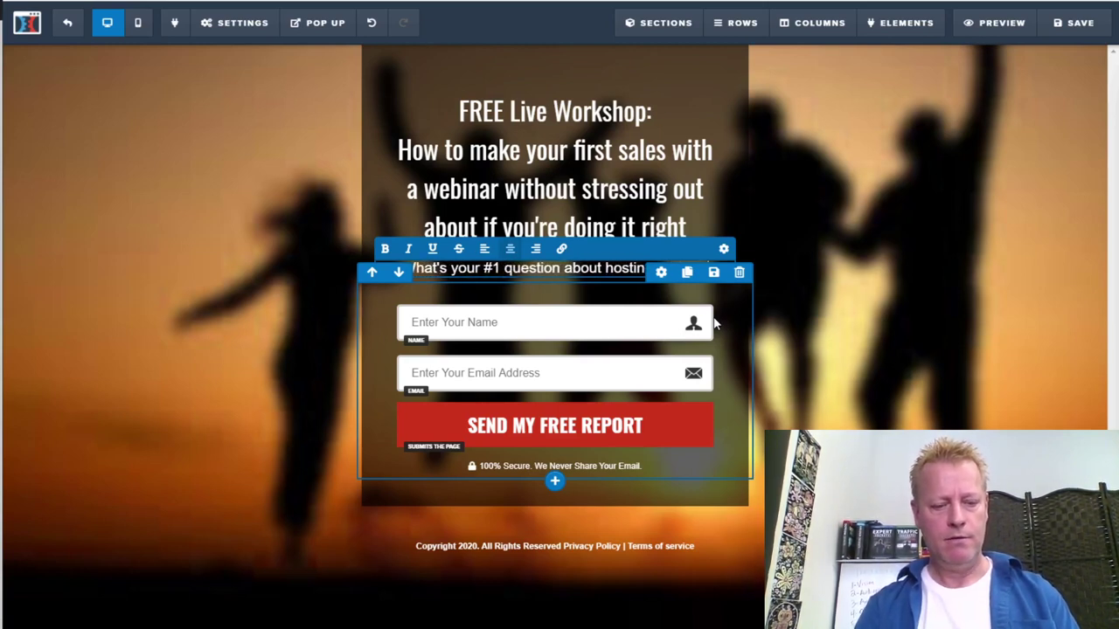
{"action": "type", "text": "g a webinar that sells?"}
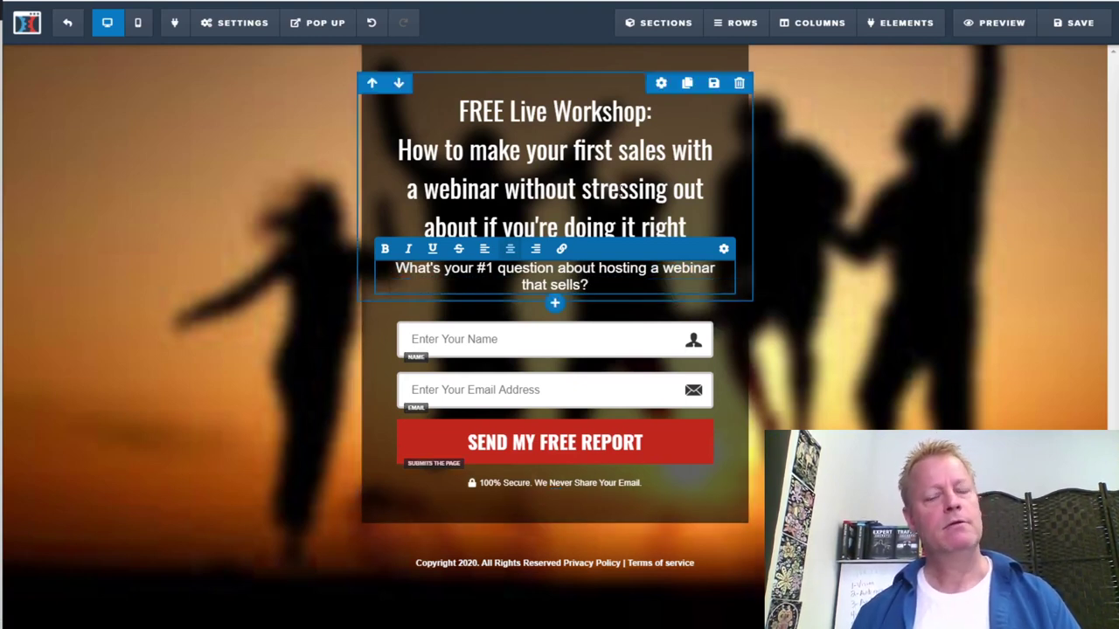
{"action": "left_click", "coordinate": [866, 304]}
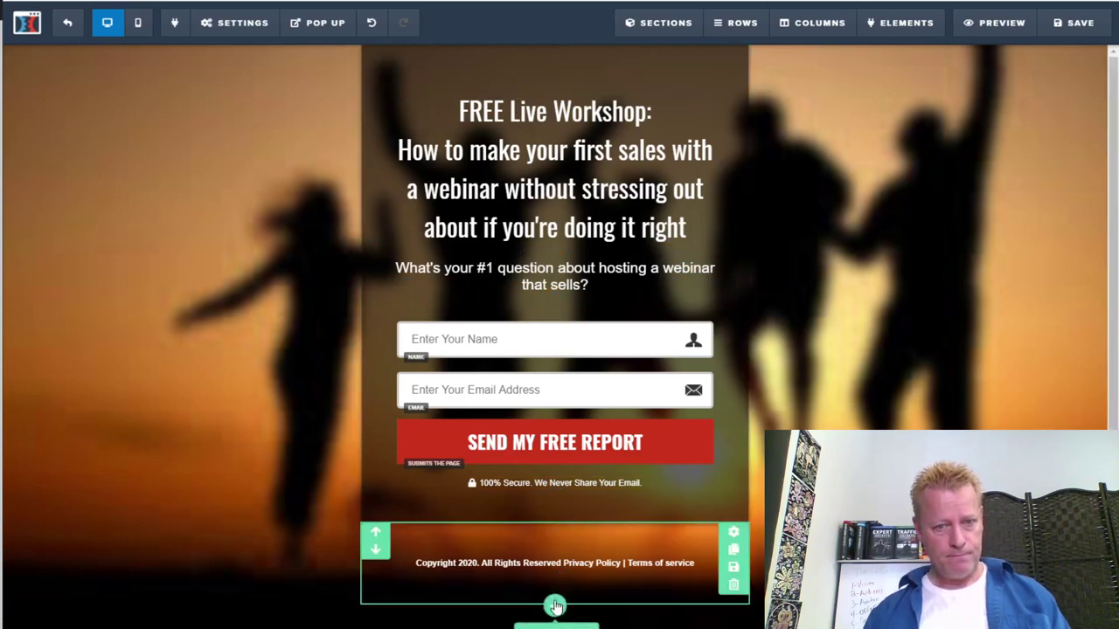
{"action": "left_click", "coordinate": [556, 607]}
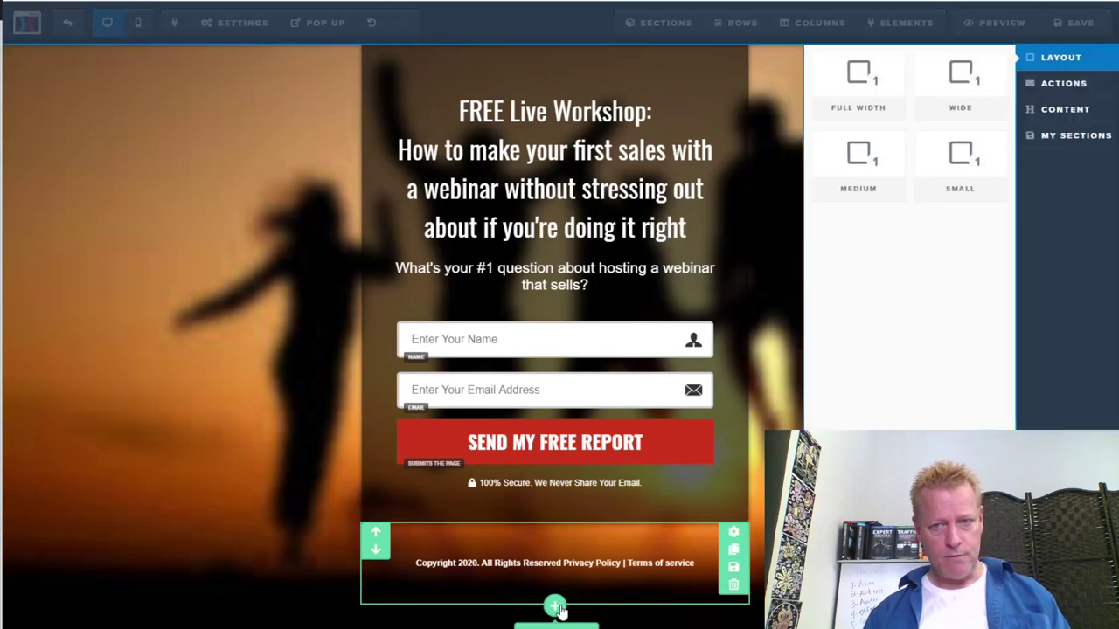
Make the new section full width and move it to the top of the page
{"action": "left_click", "coordinate": [861, 78]}
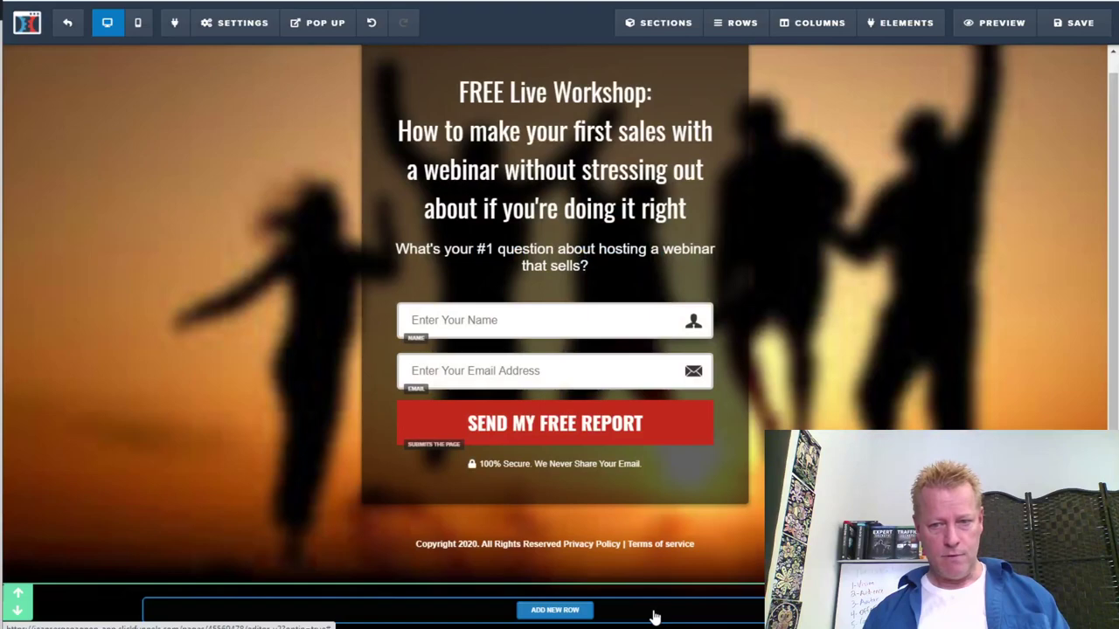
{"action": "left_click_drag", "start_coordinate": [669, 588], "coordinate": [766, 218]}
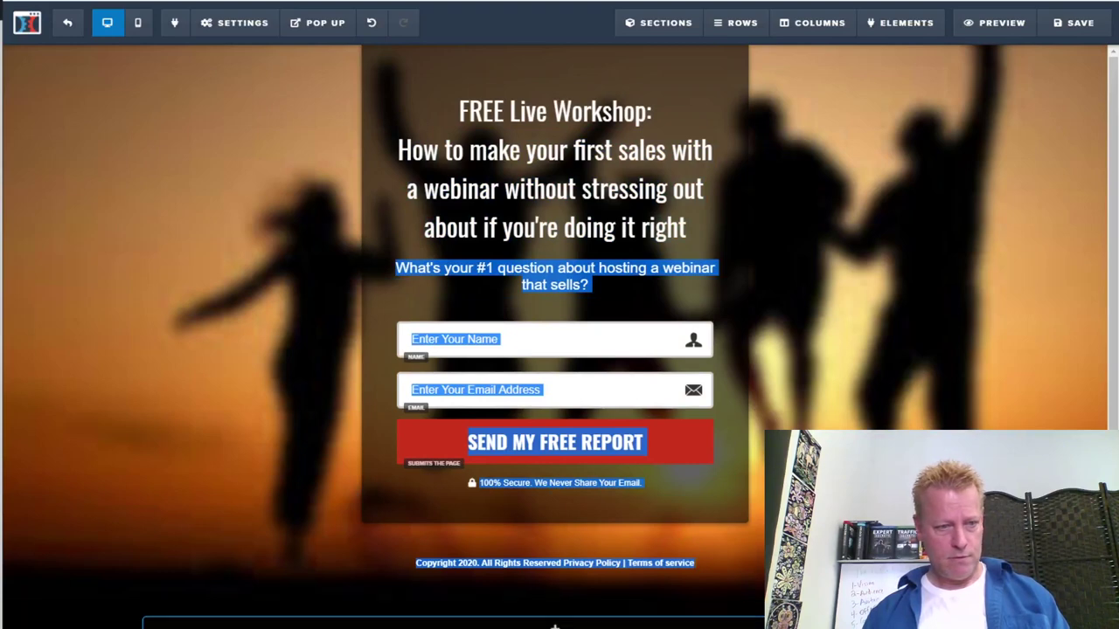
{"action": "left_click", "coordinate": [16, 615]}
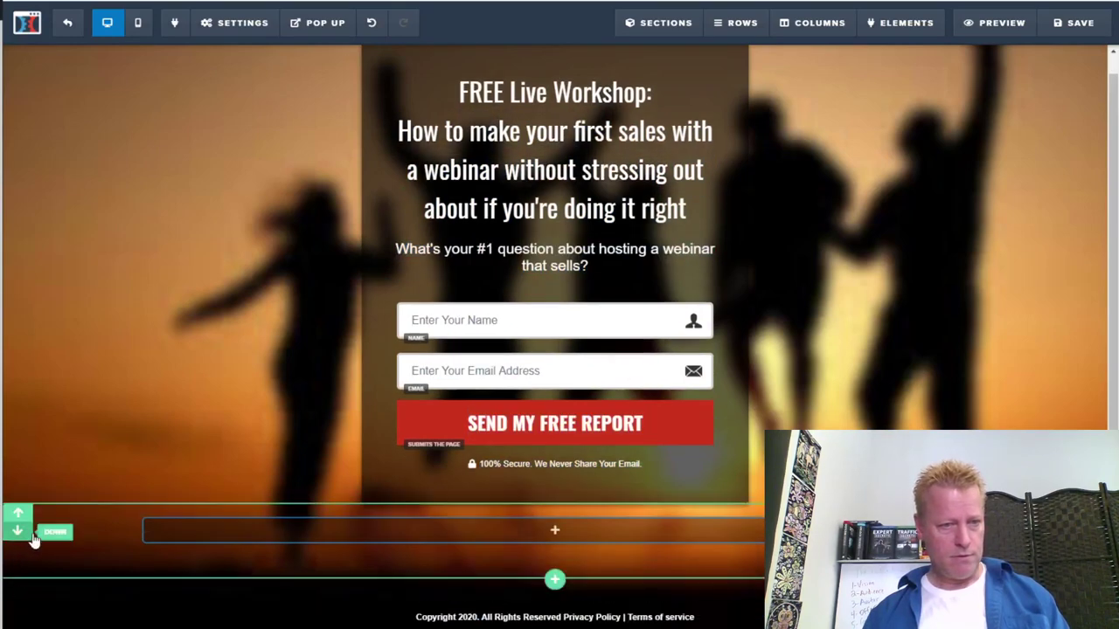
{"action": "left_click", "coordinate": [13, 517]}
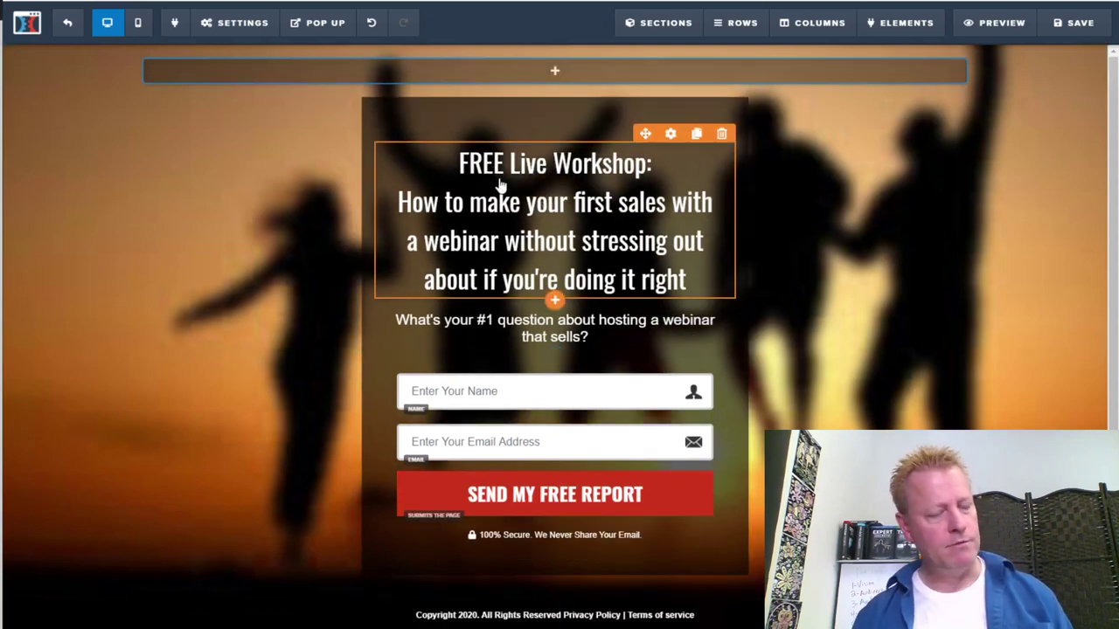
Add a one-column row with a Headline element, then select the four-line workshop heading
{"action": "left_click", "coordinate": [556, 71]}
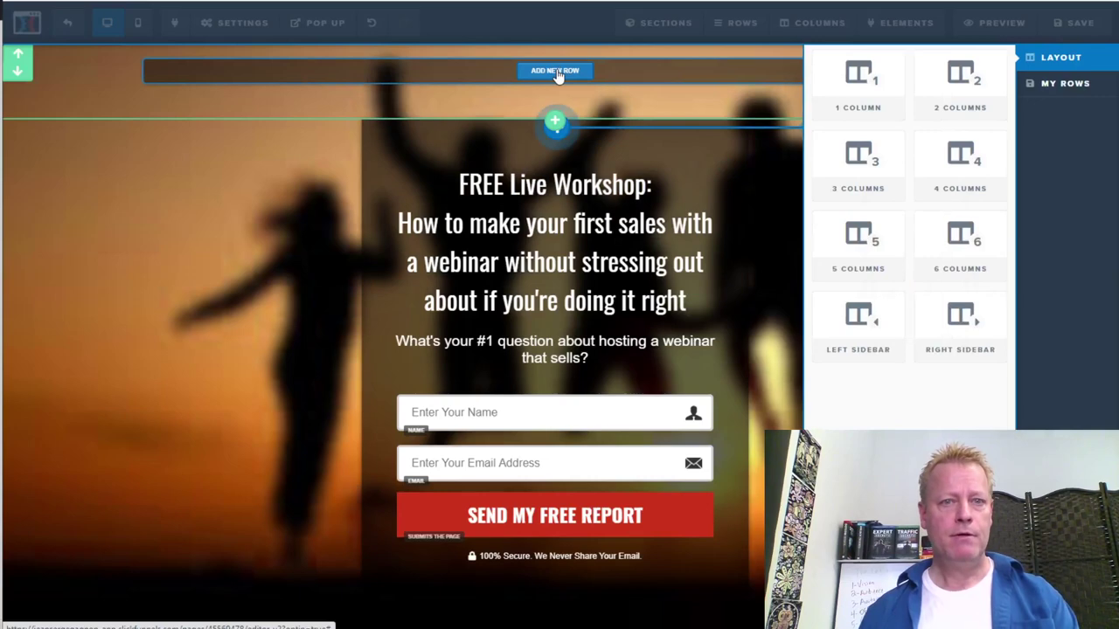
{"action": "left_click", "coordinate": [858, 77]}
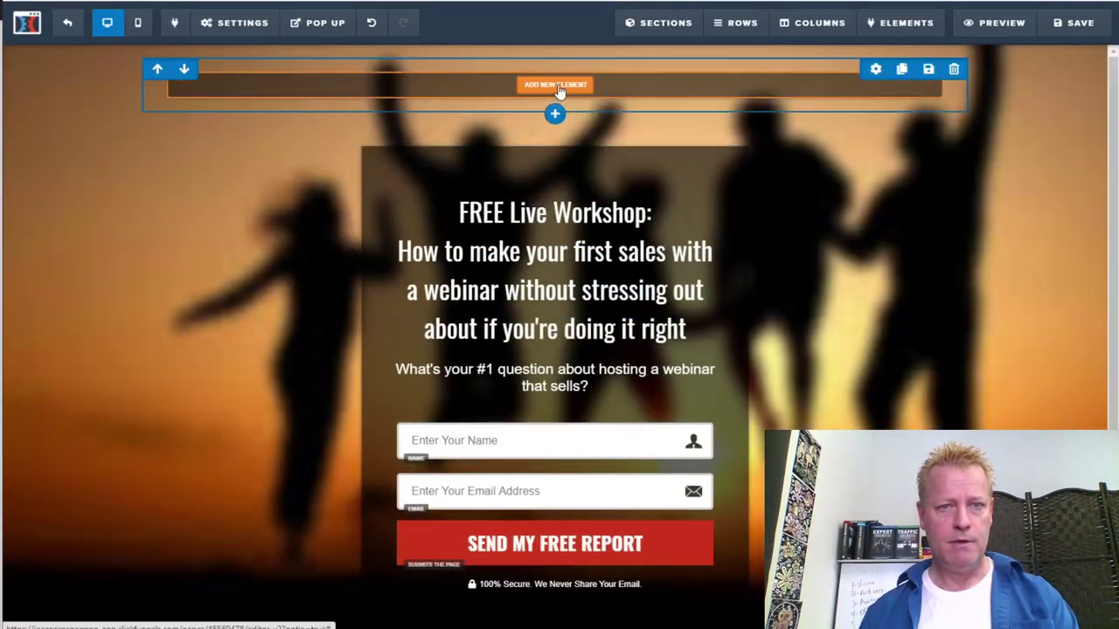
{"action": "left_click", "coordinate": [556, 85]}
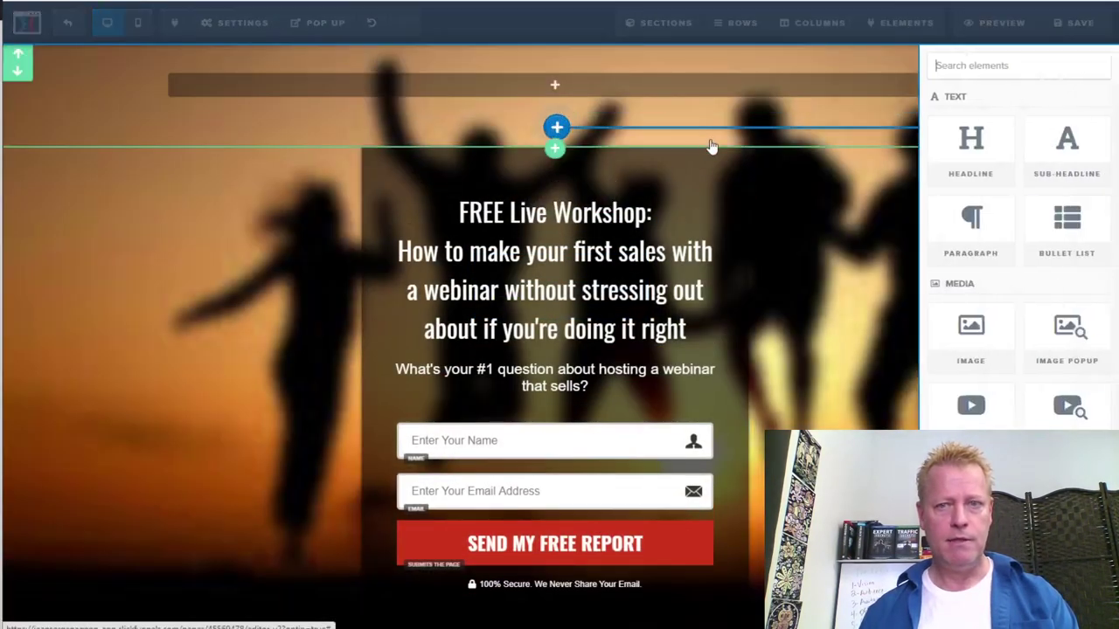
{"action": "left_click", "coordinate": [861, 150]}
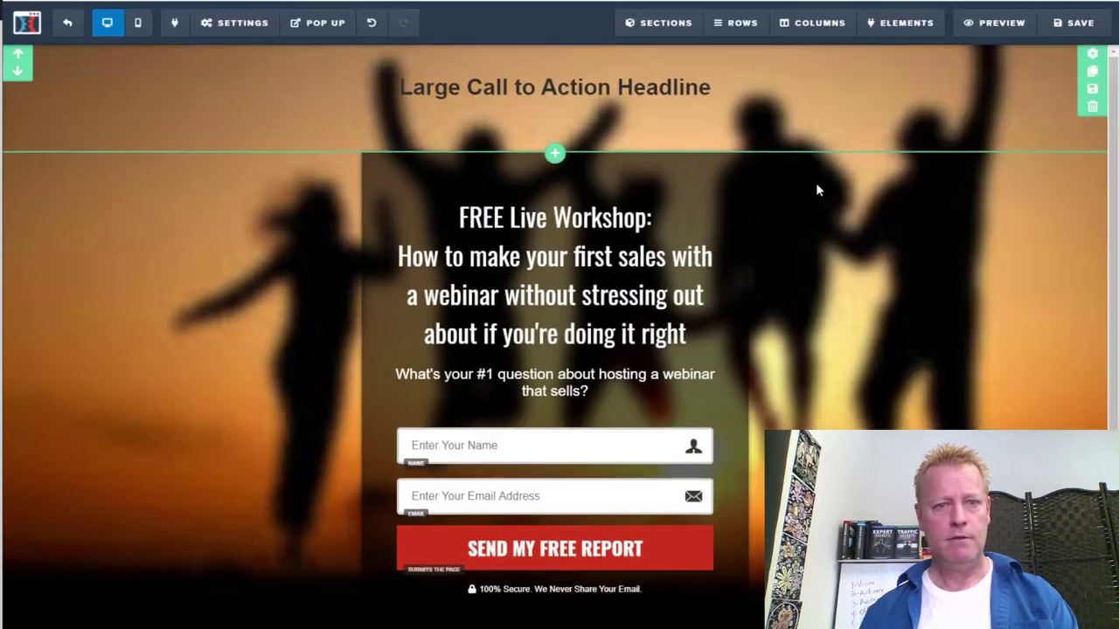
{"action": "left_click", "coordinate": [568, 236]}
{"action": "left_click_drag", "start_coordinate": [686, 314], "coordinate": [459, 196]}
{"action": "key", "text": "ctrl+c"}
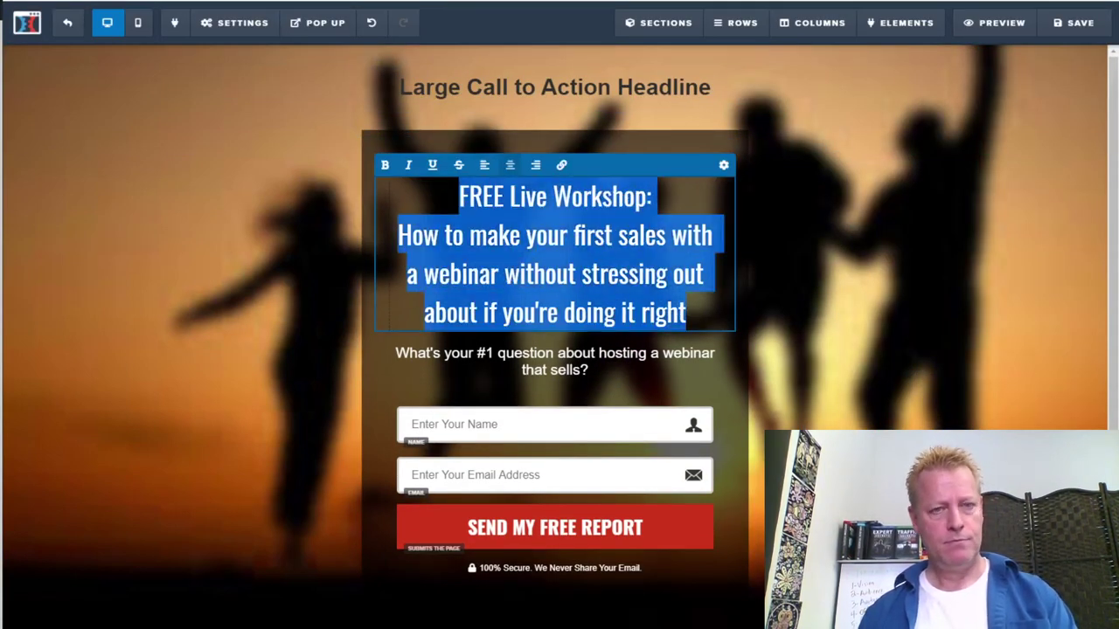
Paste the workshop title over the 'Large Call to Action Headline' placeholder and open its Headline Settings
{"action": "left_click", "coordinate": [496, 90]}
{"action": "left_click_drag", "start_coordinate": [740, 90], "coordinate": [346, 106]}
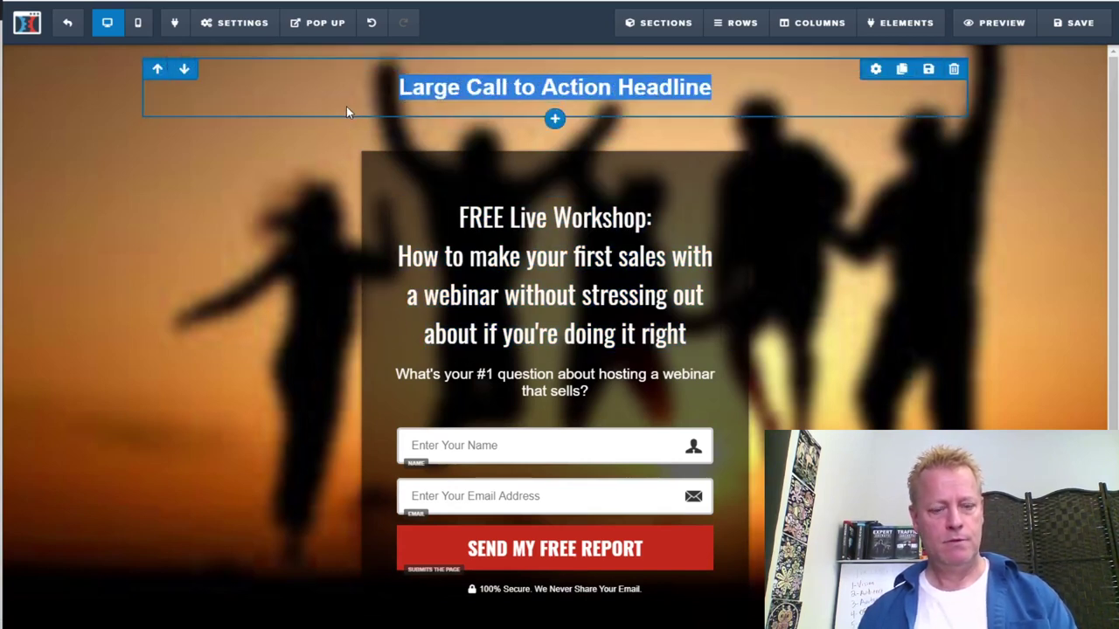
{"action": "left_click", "coordinate": [500, 88]}
{"action": "key", "text": "ctrl+v"}
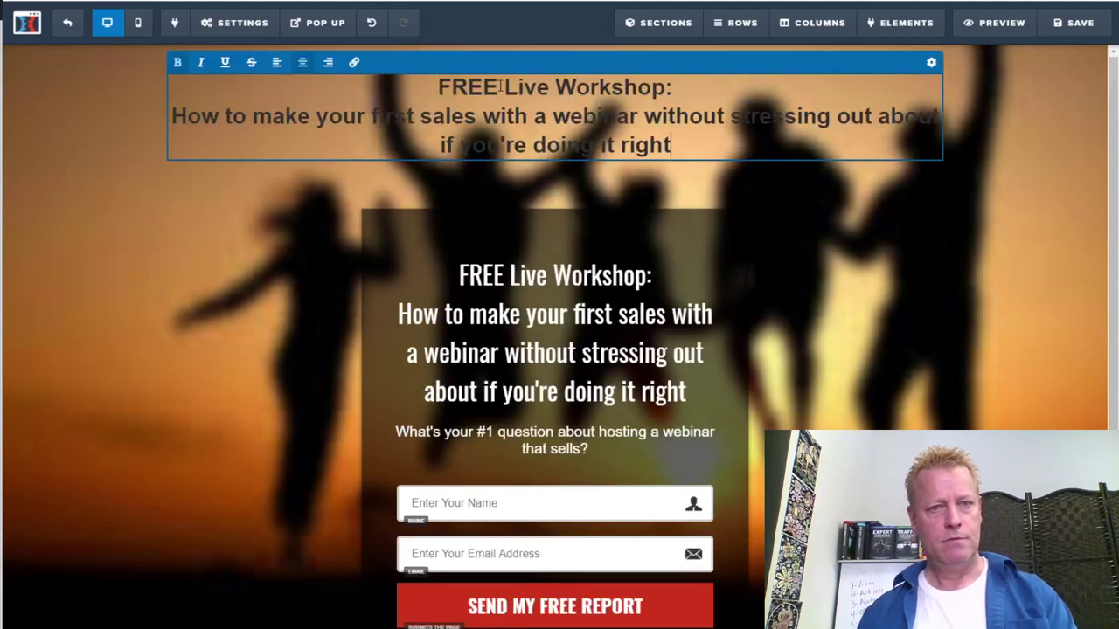
{"action": "left_click", "coordinate": [931, 62]}
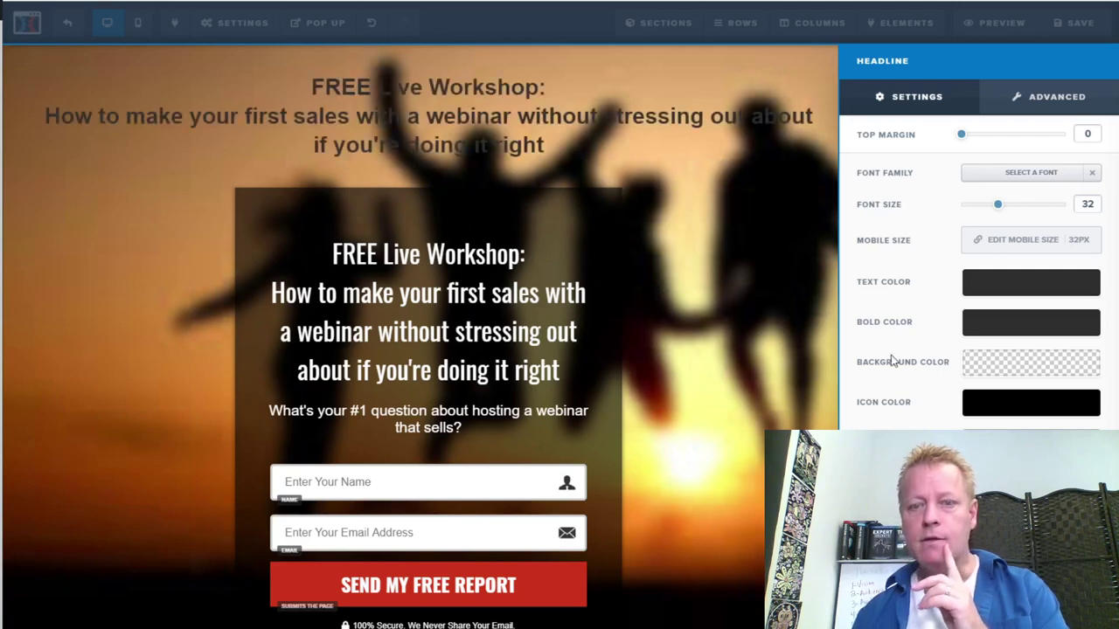
Give the top headline a dark grey background colour
{"action": "left_click", "coordinate": [1007, 364]}
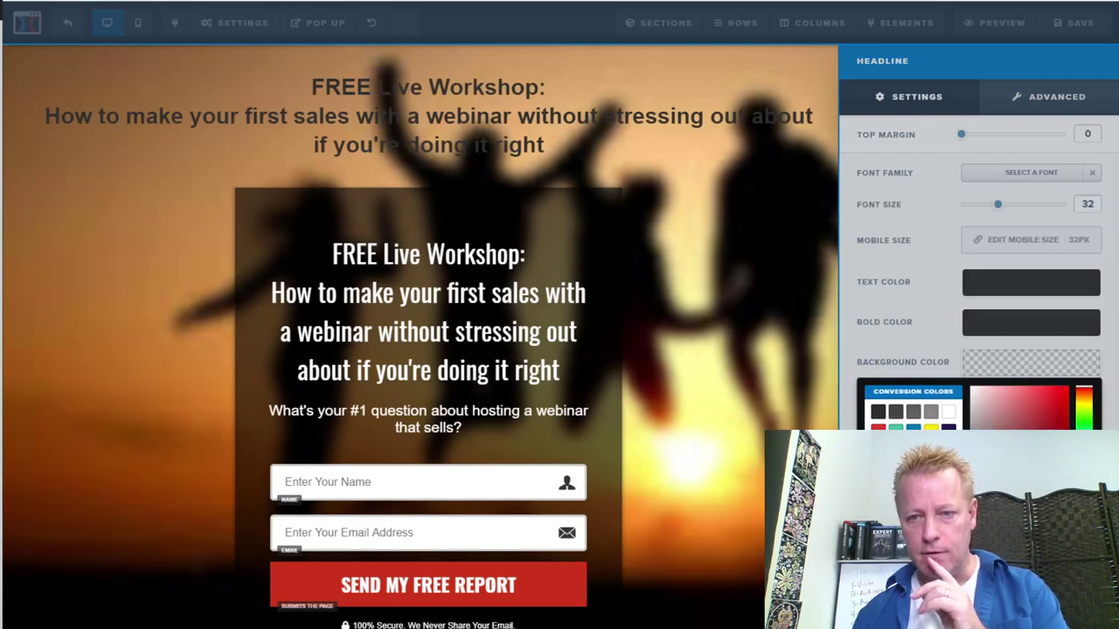
{"action": "left_click", "coordinate": [878, 413]}
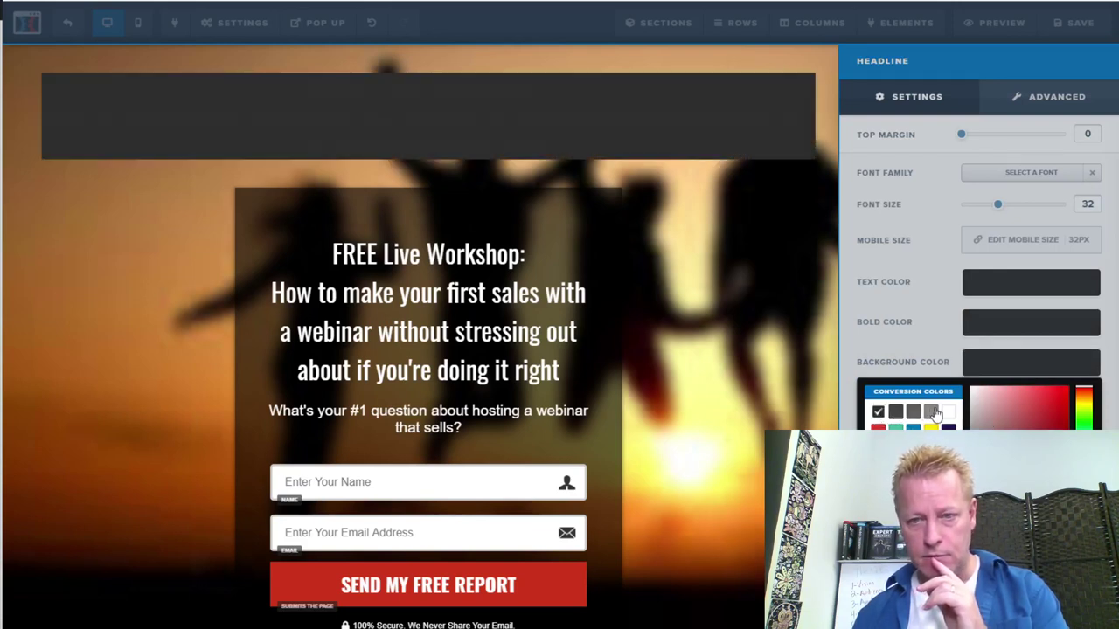
{"action": "left_click", "coordinate": [931, 412]}
{"action": "left_click", "coordinate": [896, 412]}
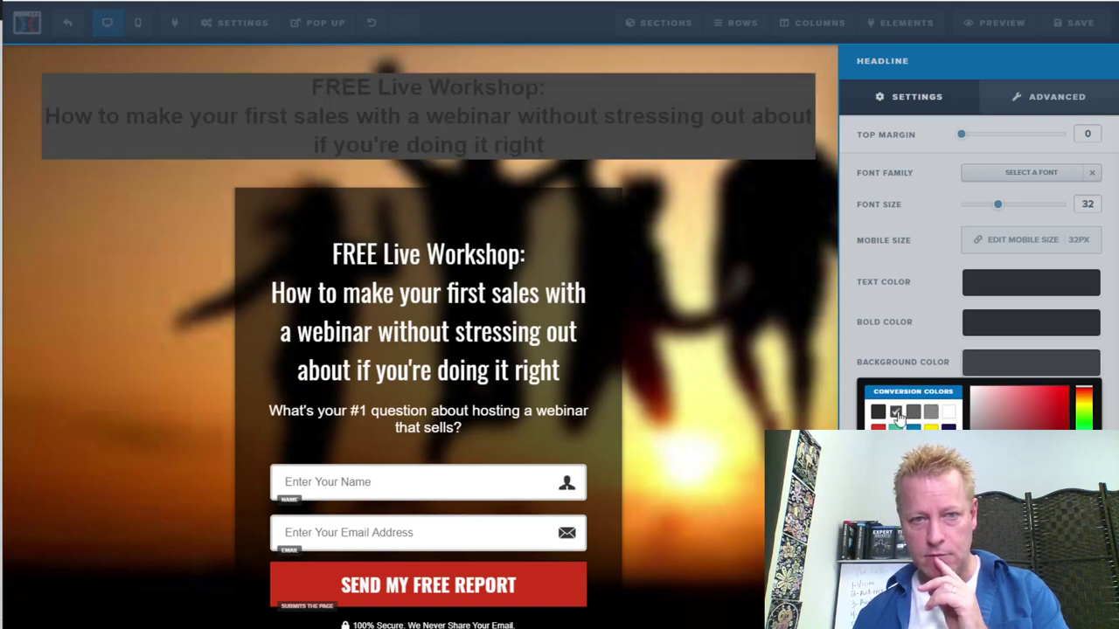
{"action": "left_click", "coordinate": [878, 413]}
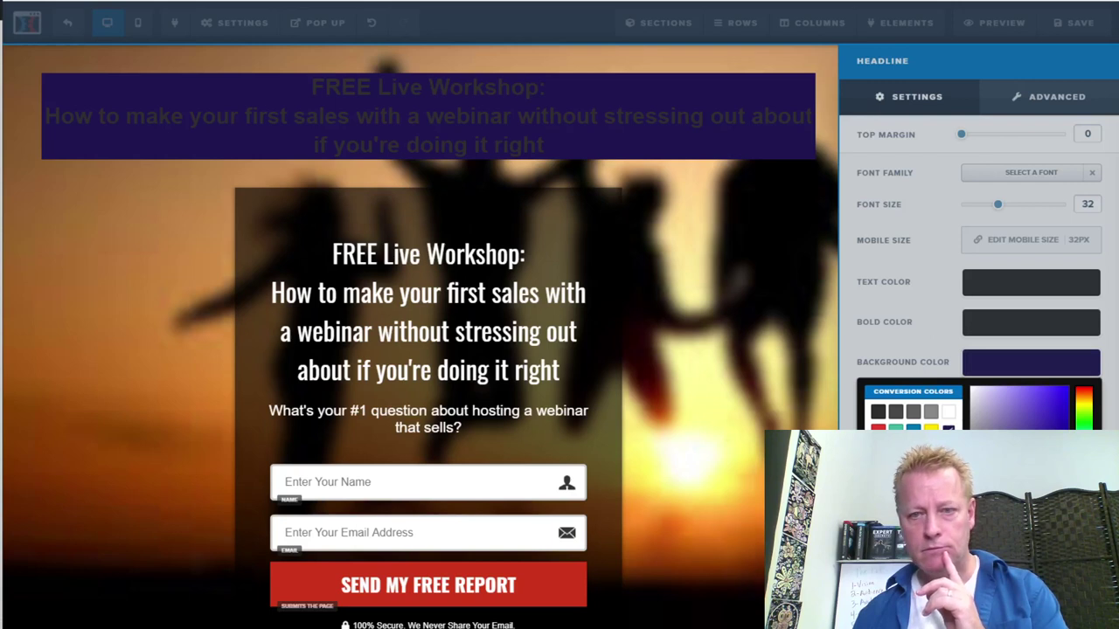
{"action": "left_click", "coordinate": [876, 414]}
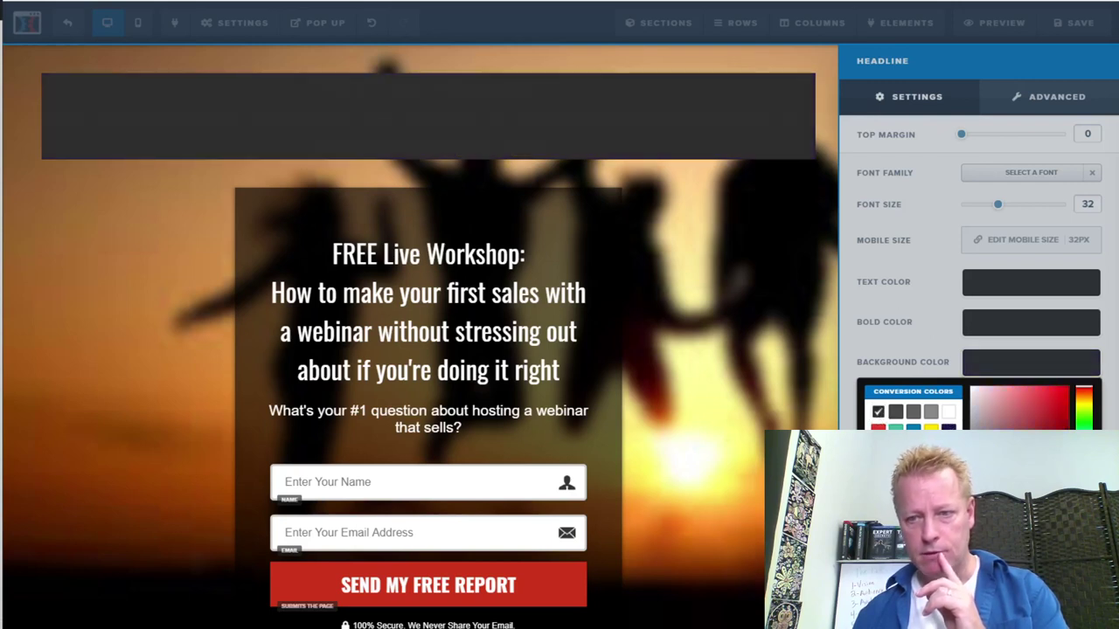
{"action": "left_click", "coordinate": [979, 290]}
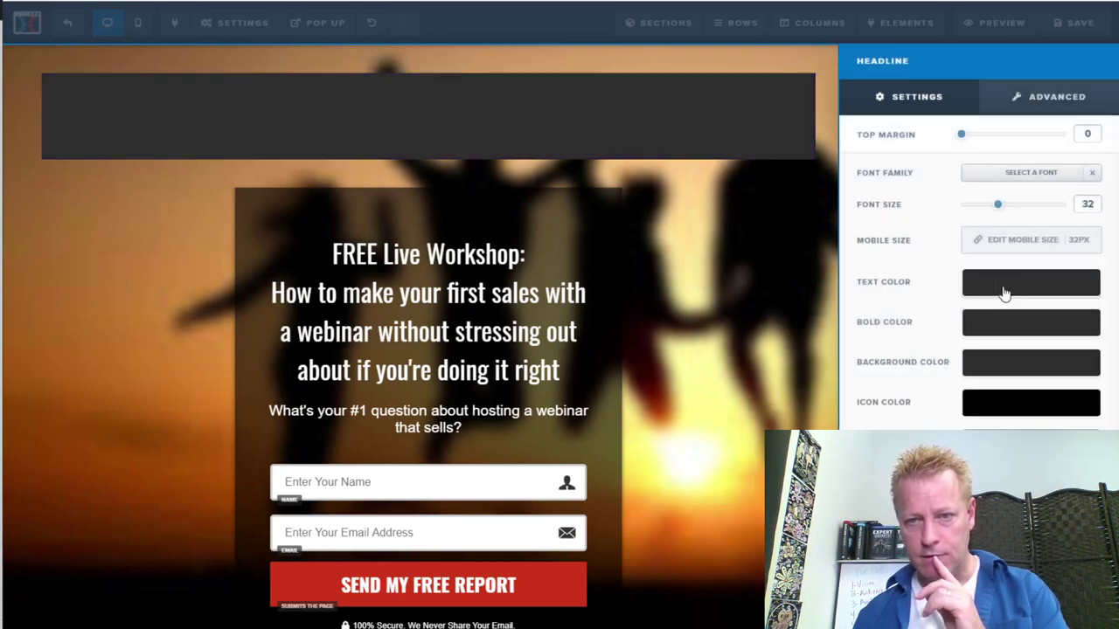
Make the headline text white and close the Headline Settings panel
{"action": "left_click", "coordinate": [1012, 291]}
{"action": "left_click", "coordinate": [948, 331]}
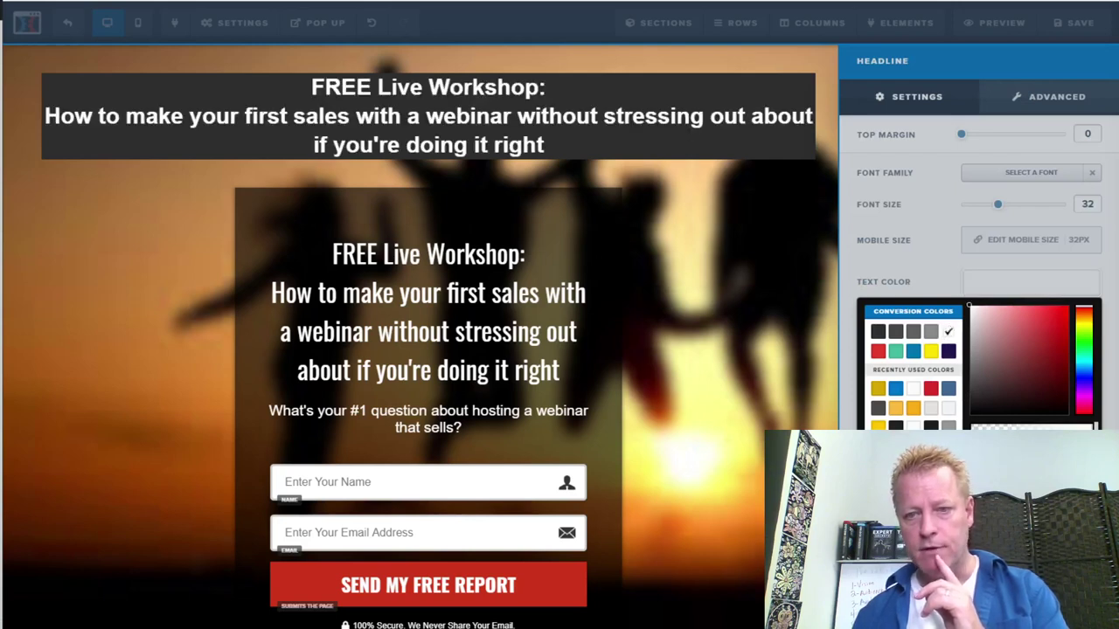
{"action": "left_click", "coordinate": [923, 253]}
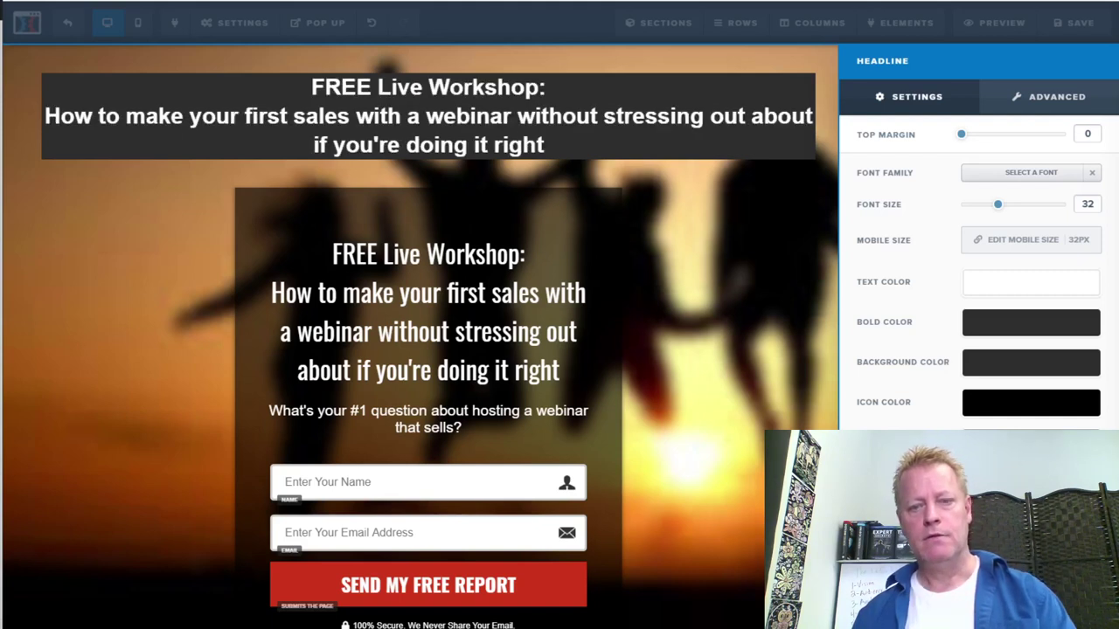
{"action": "left_click", "coordinate": [470, 124]}
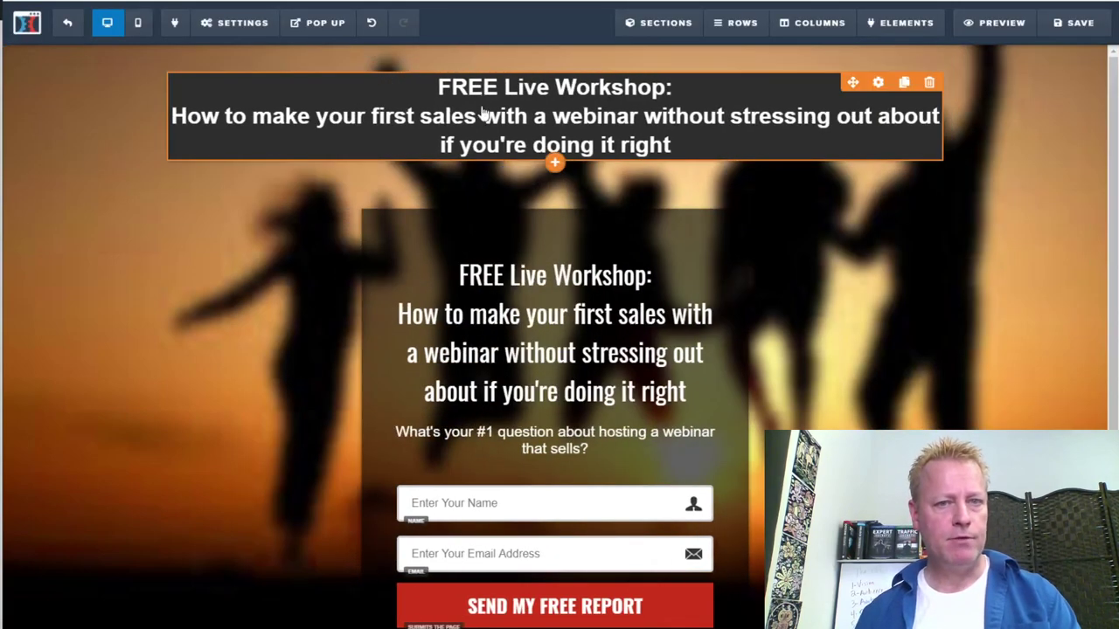
Select and copy the question subheading text in the form box
{"action": "left_click_drag", "start_coordinate": [439, 87], "coordinate": [671, 88]}
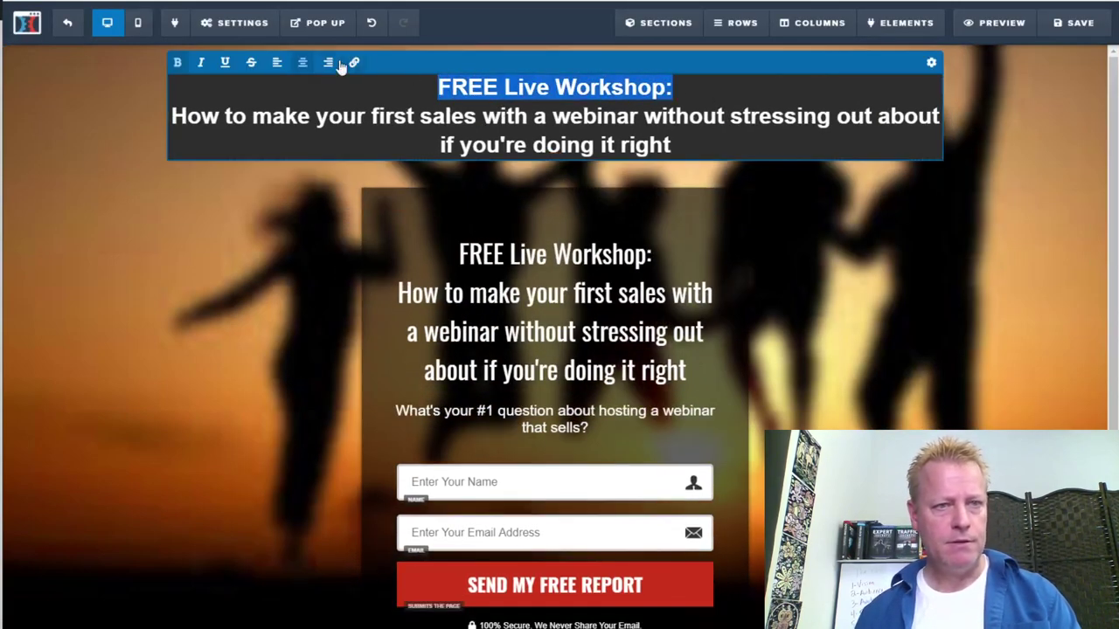
{"action": "left_click", "coordinate": [535, 121]}
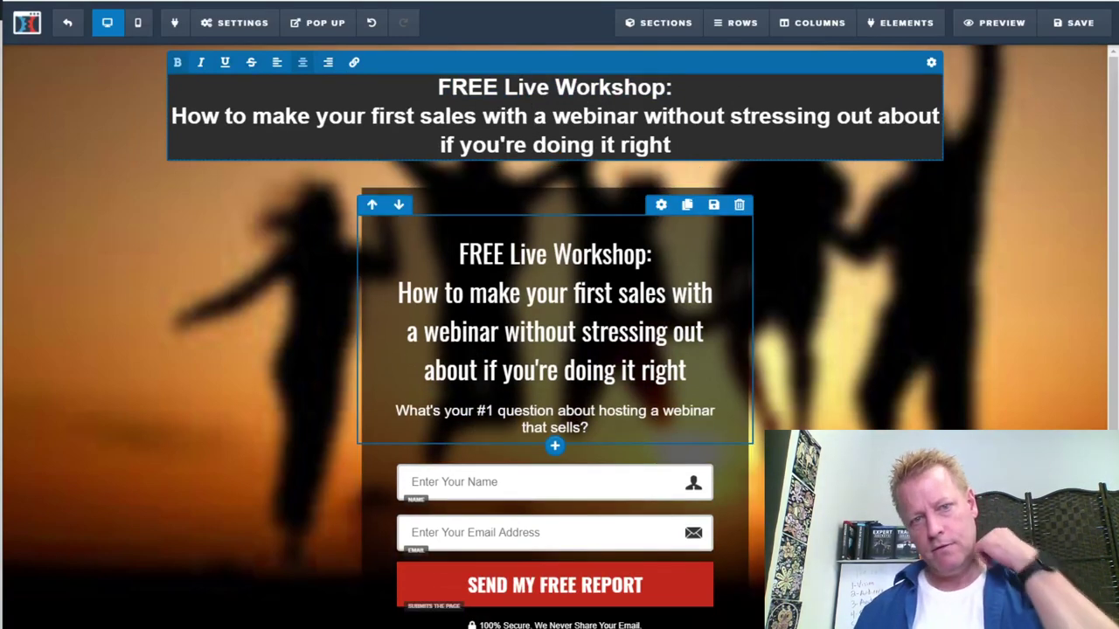
{"action": "left_click", "coordinate": [487, 294]}
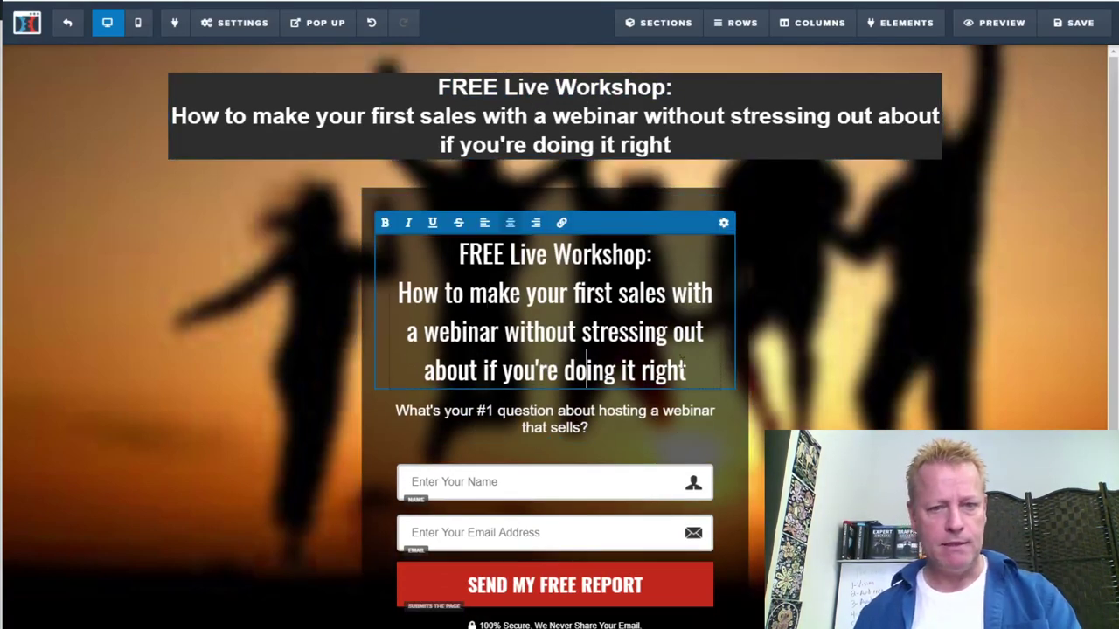
{"action": "left_click", "coordinate": [590, 428]}
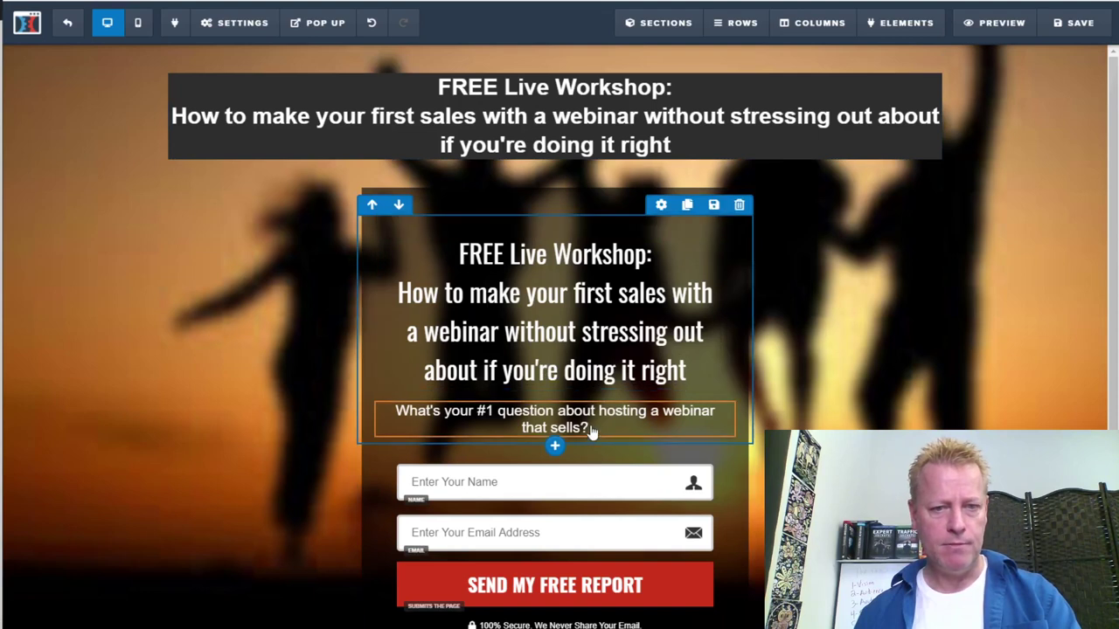
{"action": "left_click", "coordinate": [583, 427]}
{"action": "left_click_drag", "start_coordinate": [395, 411], "coordinate": [588, 427]}
{"action": "key", "text": "ctrl+c"}
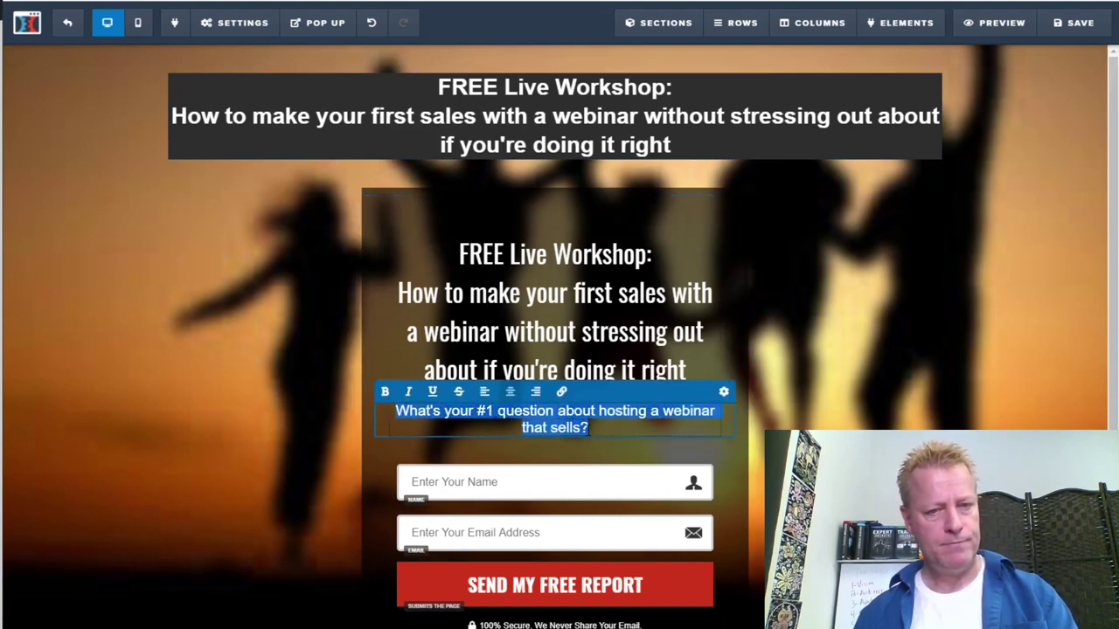
Paste the question over the form box headline, then select the whole subheading
{"action": "left_click", "coordinate": [635, 353]}
{"action": "left_click", "coordinate": [636, 353]}
{"action": "left_click_drag", "start_coordinate": [687, 370], "coordinate": [459, 253]}
{"action": "key", "text": "ctrl+v"}
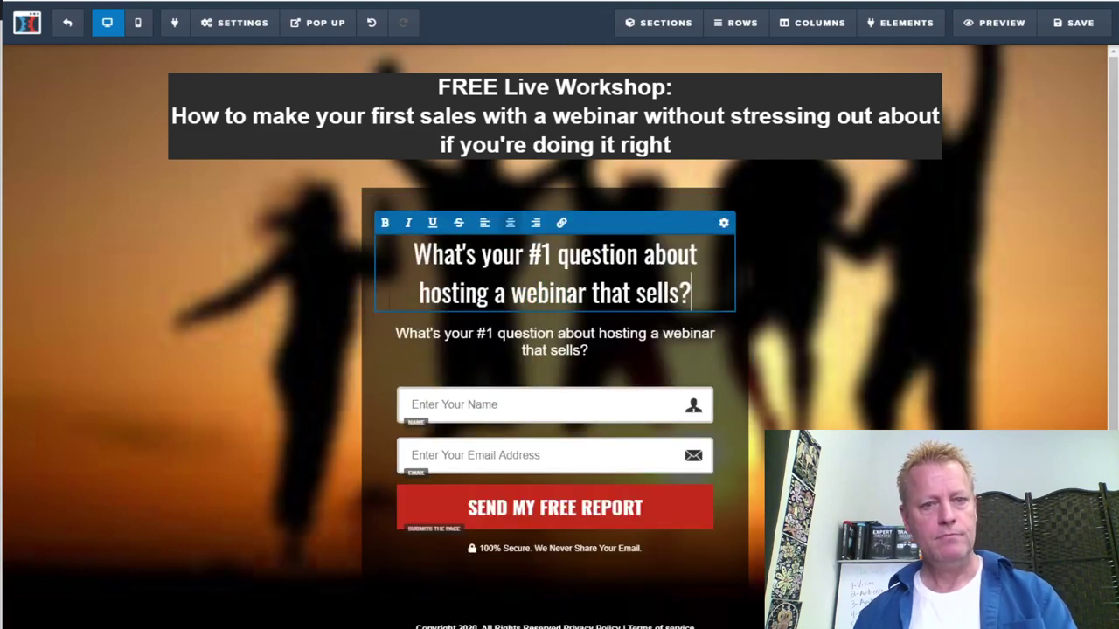
{"action": "left_click", "coordinate": [498, 334]}
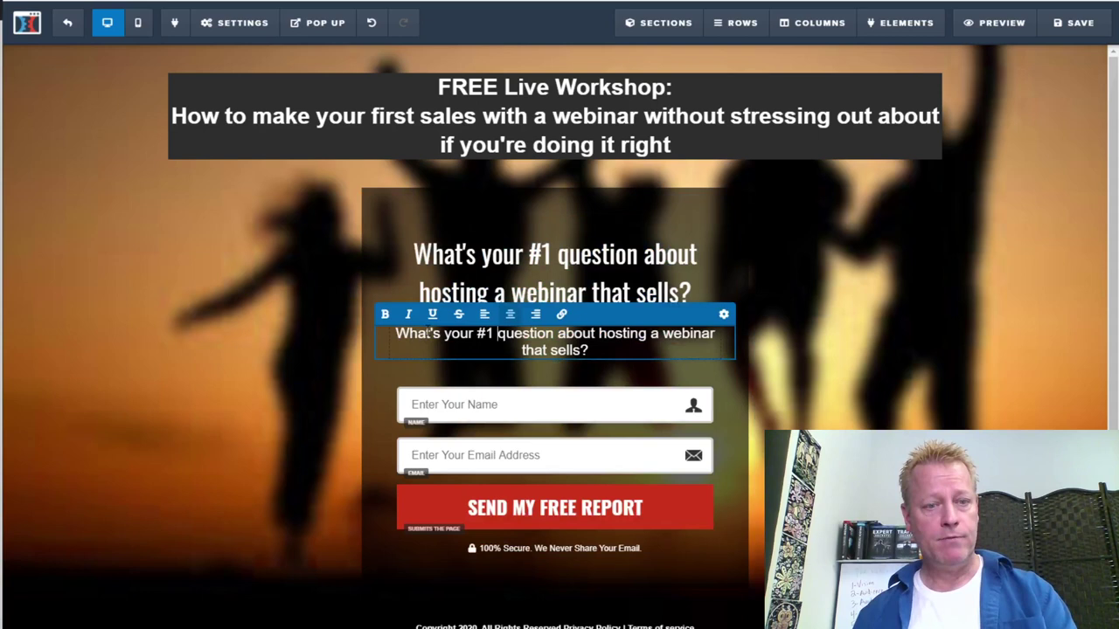
{"action": "triple_click", "coordinate": [429, 334]}
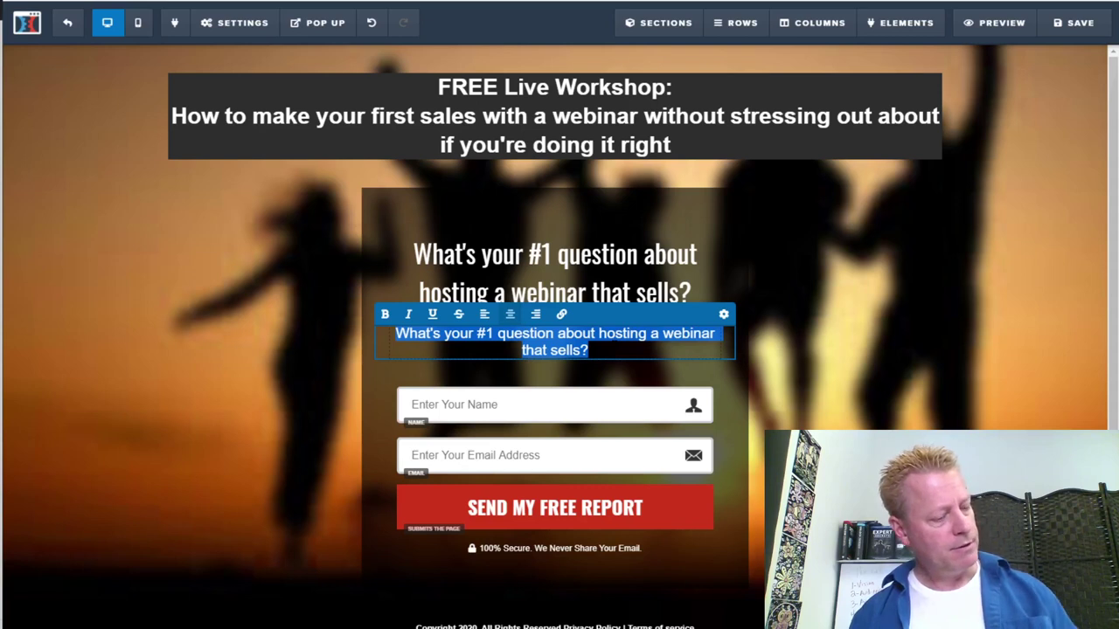
Type 'I know your time is valuable…' and 'I need your advice. I'm putting together the finishing touches to my master class'
{"action": "type", "text": "I kn"}
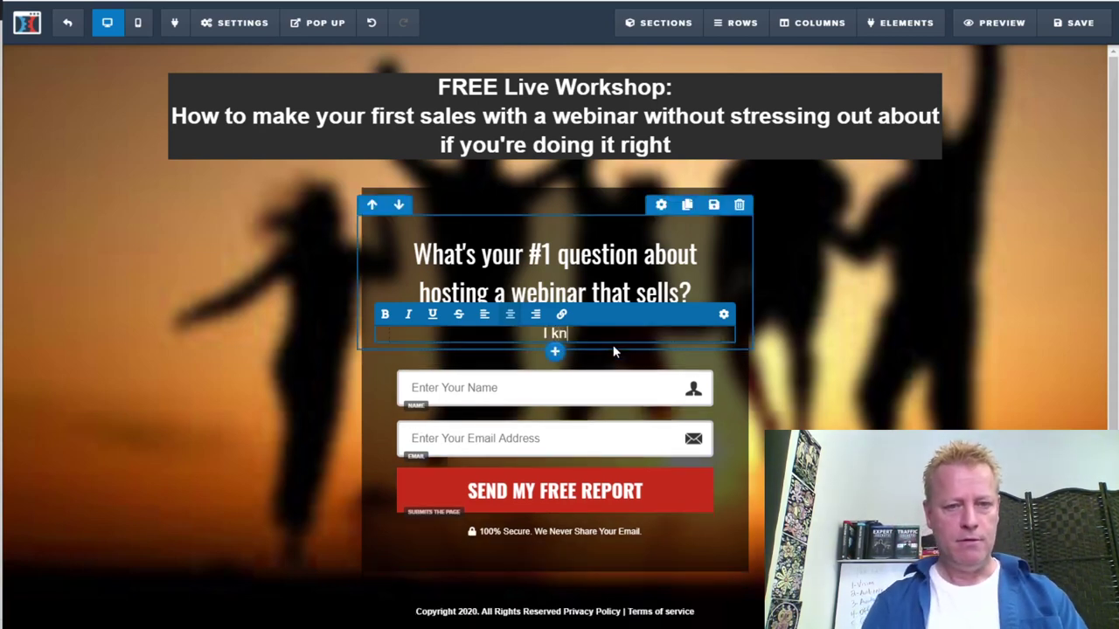
{"action": "type", "text": "ow your ti"}
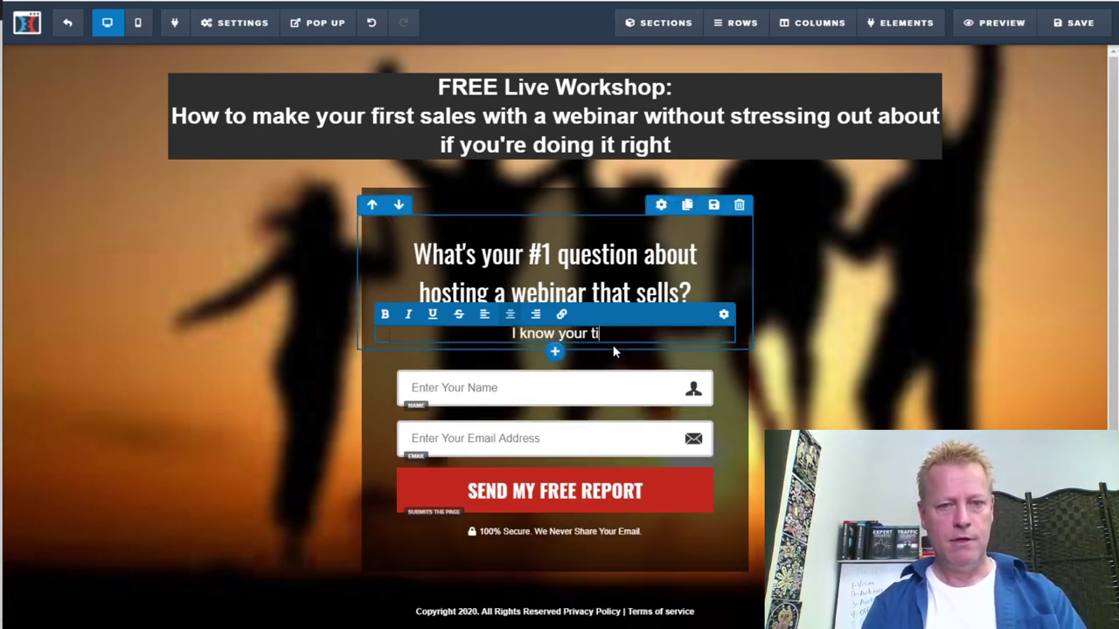
{"action": "type", "text": "me is valuabl"}
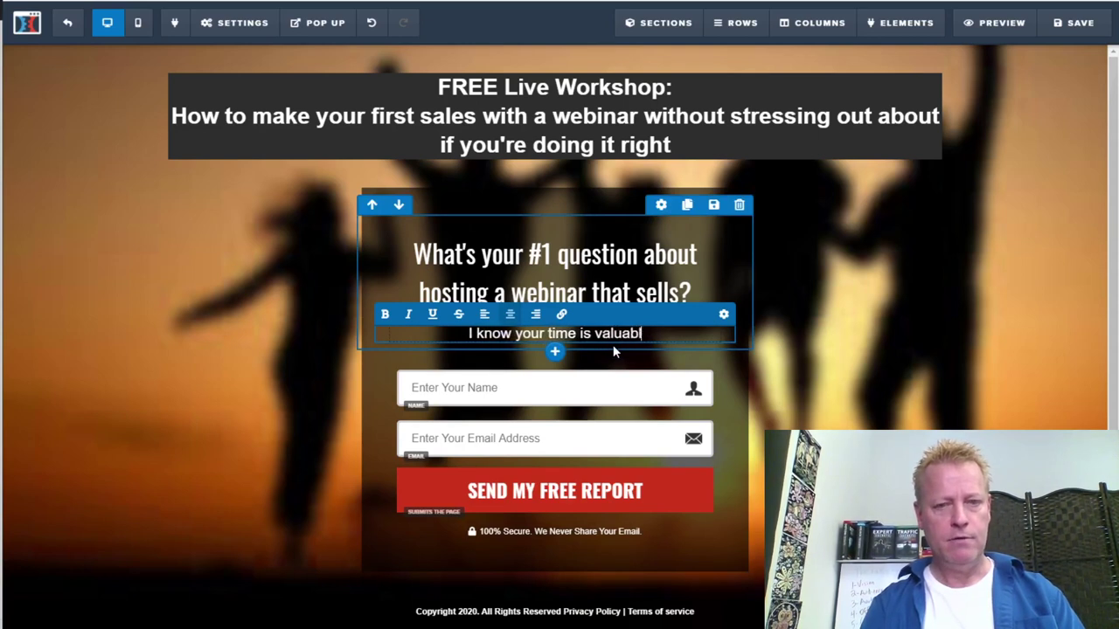
{"action": "type", "text": "e, so I'll g"}
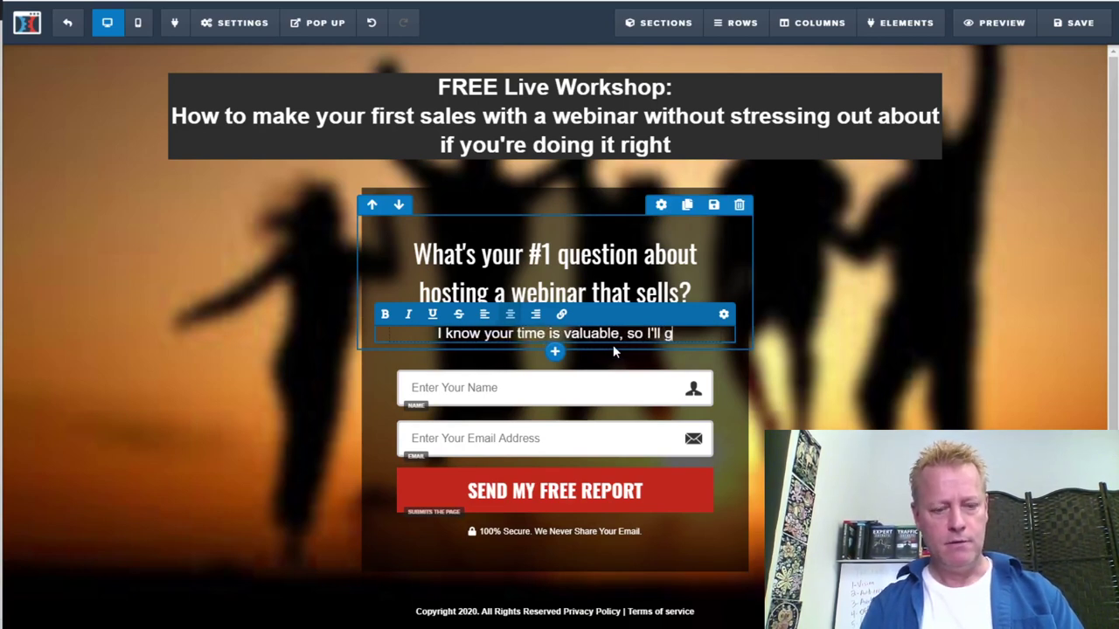
{"action": "type", "text": "et right to the p"}
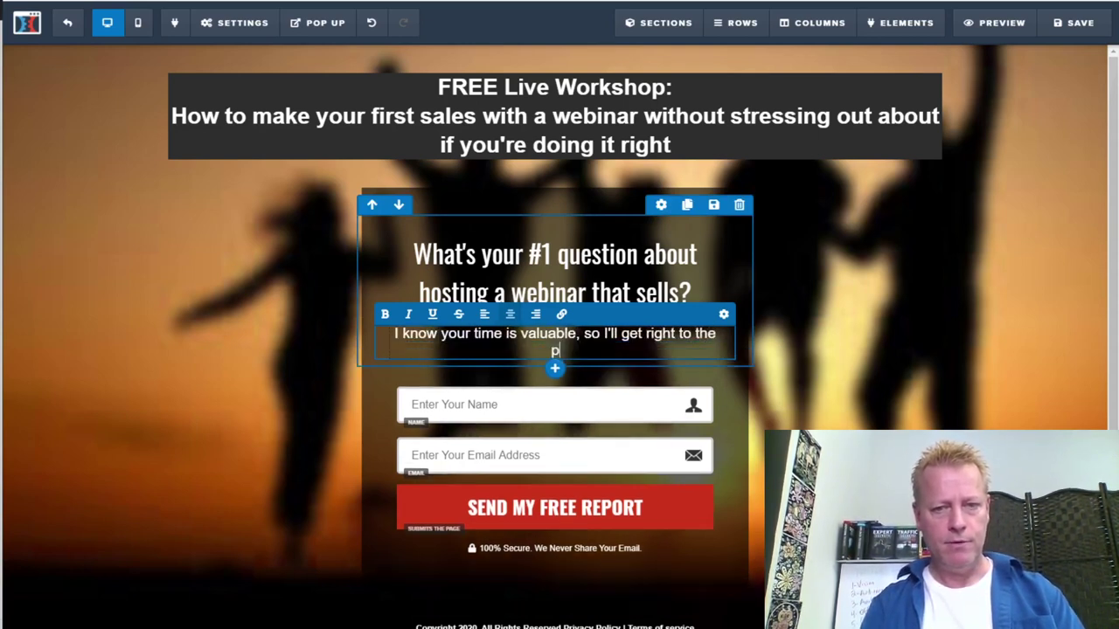
{"action": "type", "text": "oint..."}
{"action": "key", "text": "Return"}
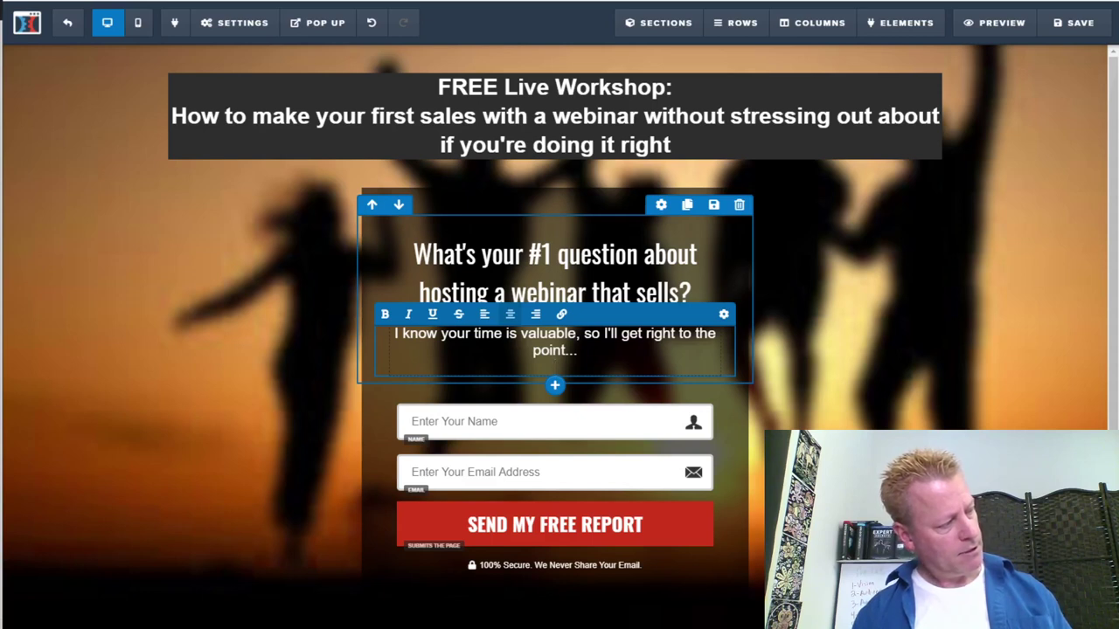
{"action": "type", "text": "I need your advice. "}
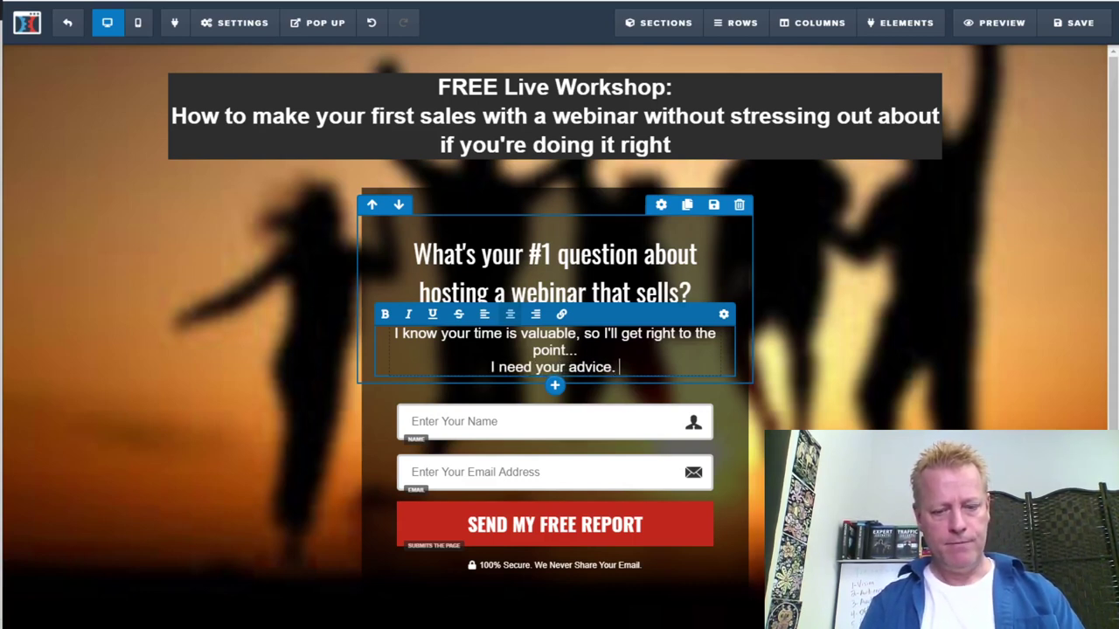
{"action": "type", "text": "I'm puttin"}
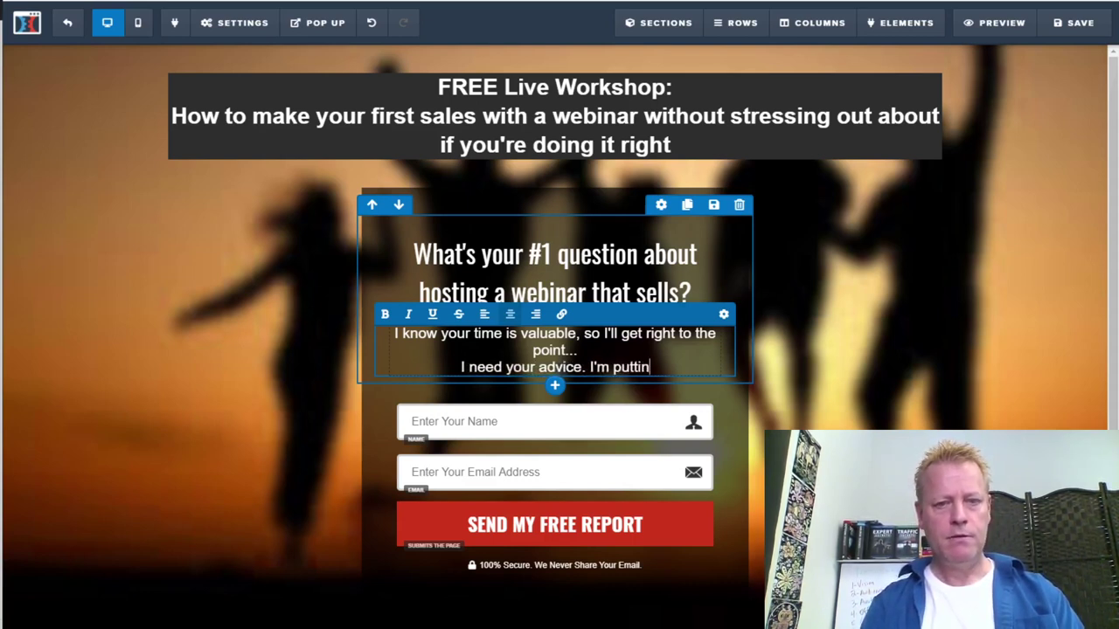
{"action": "type", "text": "g together the finishing touch"}
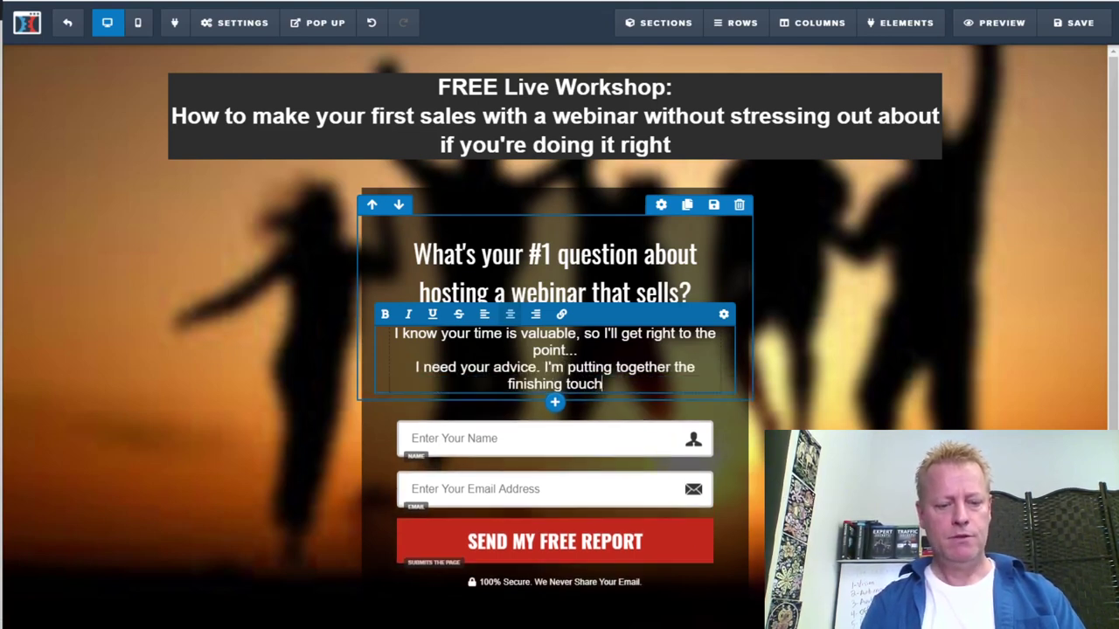
{"action": "type", "text": "es to my master cal"}
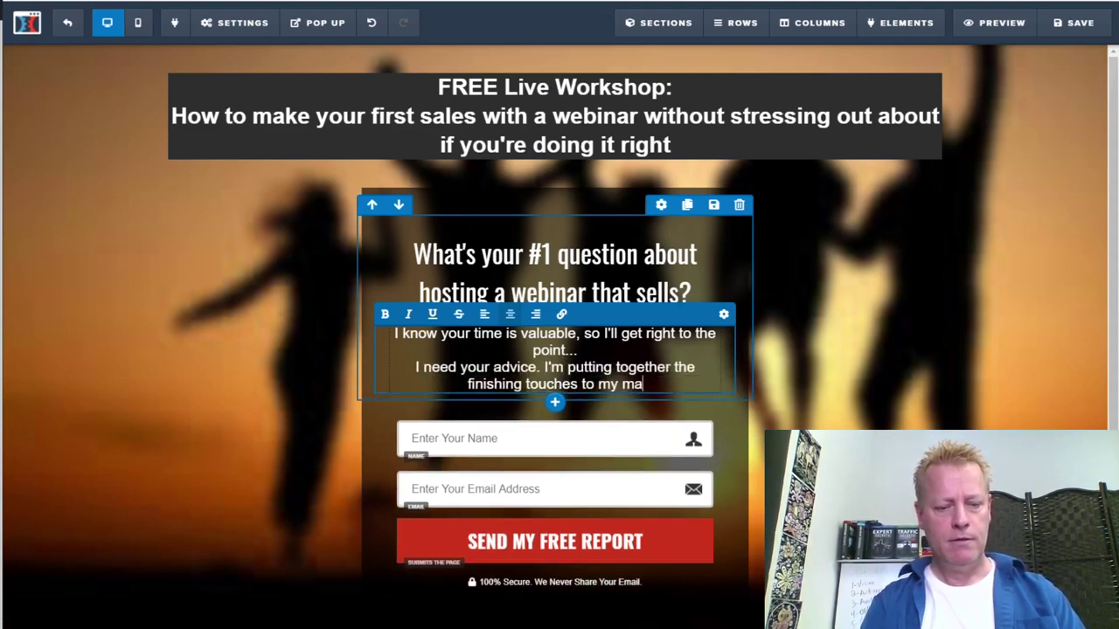
{"action": "key", "text": "BackSpace"}
{"action": "key", "text": "BackSpace"}
{"action": "type", "text": "lass"}
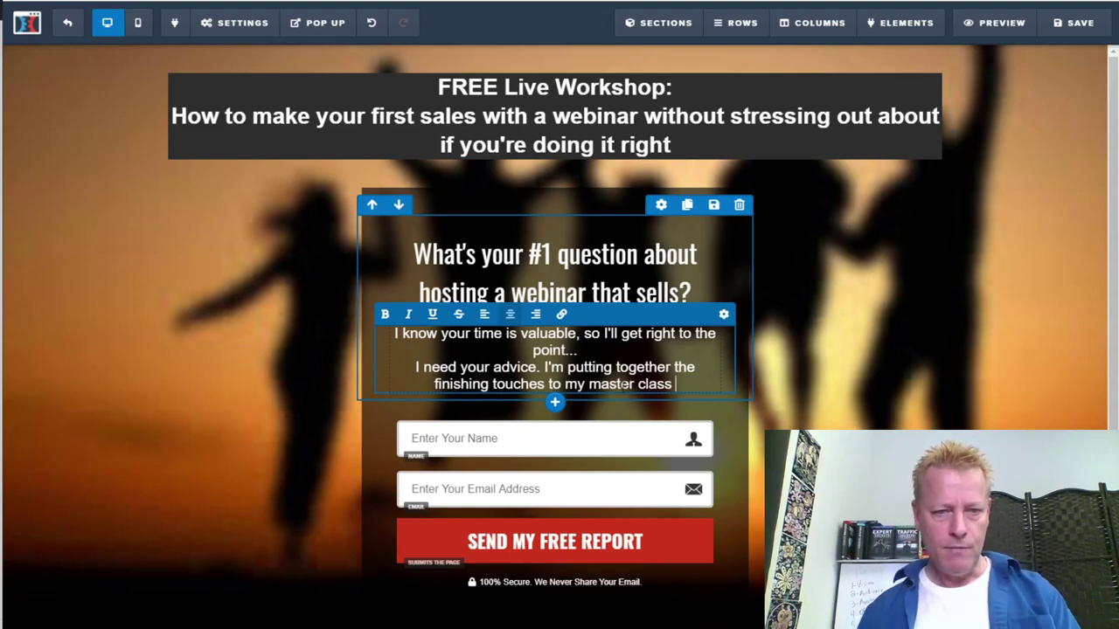
Change 'to my master class' to 'on a course called "' and copy the course title from Notepad
{"action": "left_click_drag", "start_coordinate": [672, 384], "coordinate": [548, 384]}
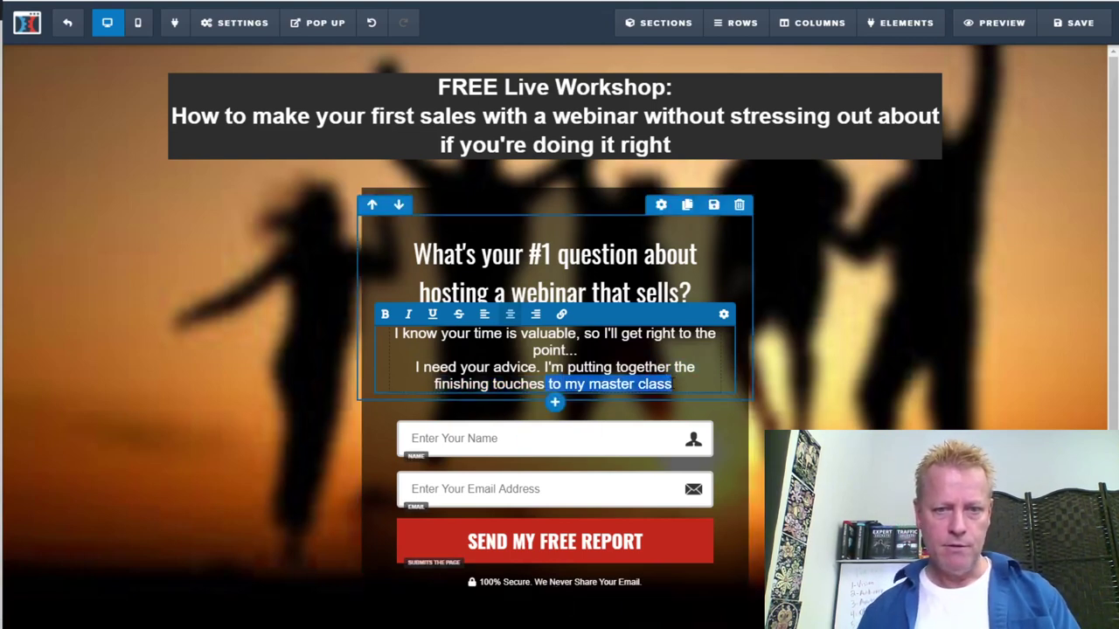
{"action": "type", "text": "on "}
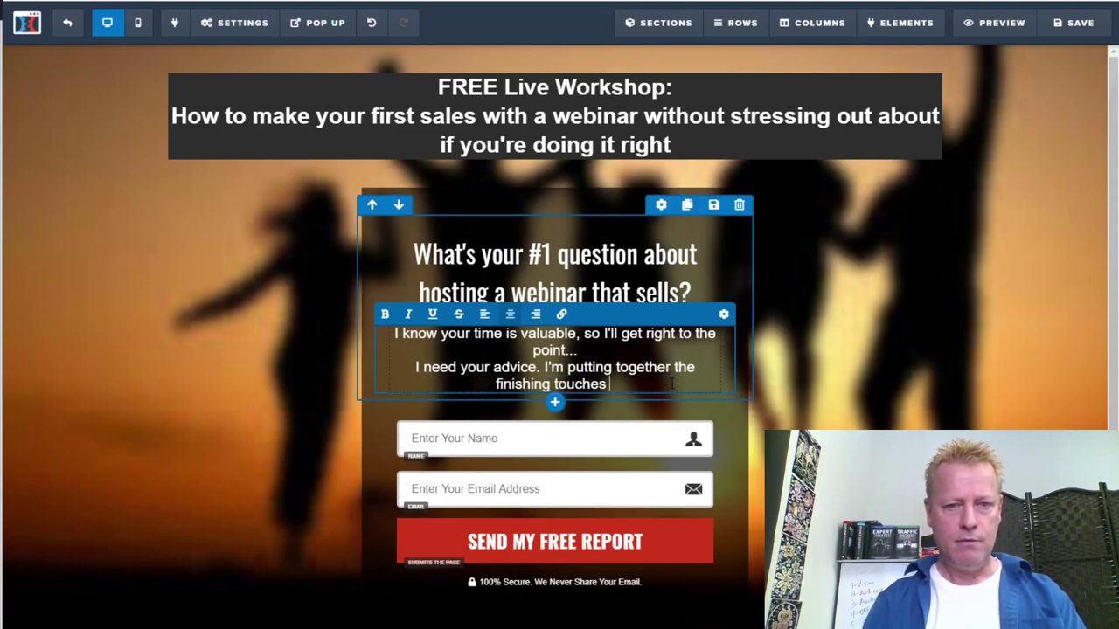
{"action": "type", "text": "a vo"}
{"action": "key", "text": "BackSpace"}
{"action": "key", "text": "BackSpace"}
{"action": "key", "text": "BackSpace"}
{"action": "key", "text": "BackSpace"}
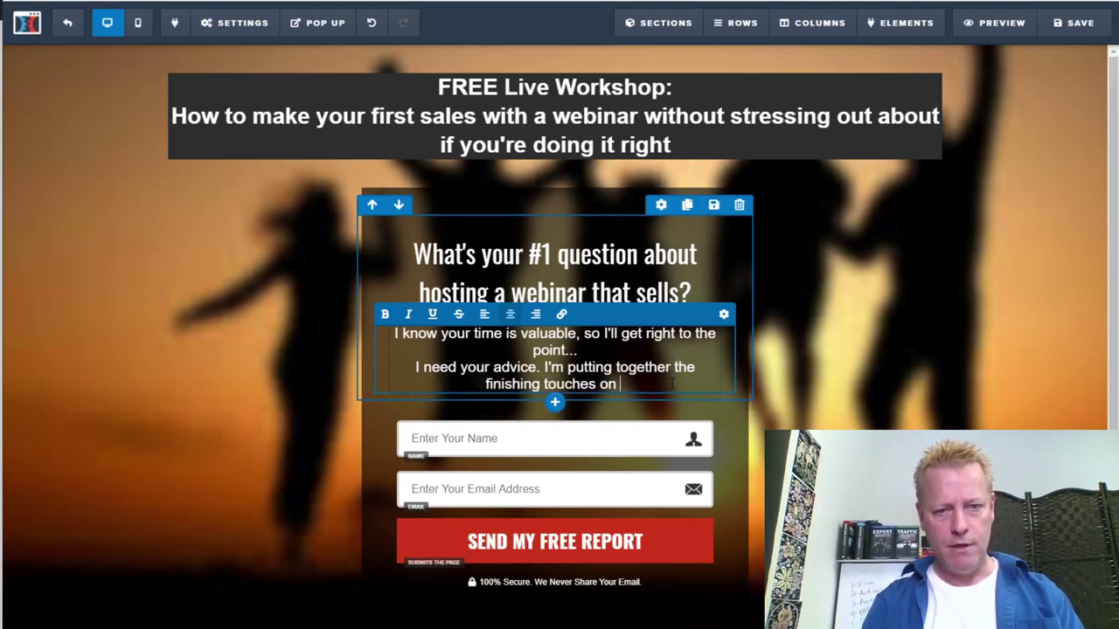
{"action": "type", "text": "a"}
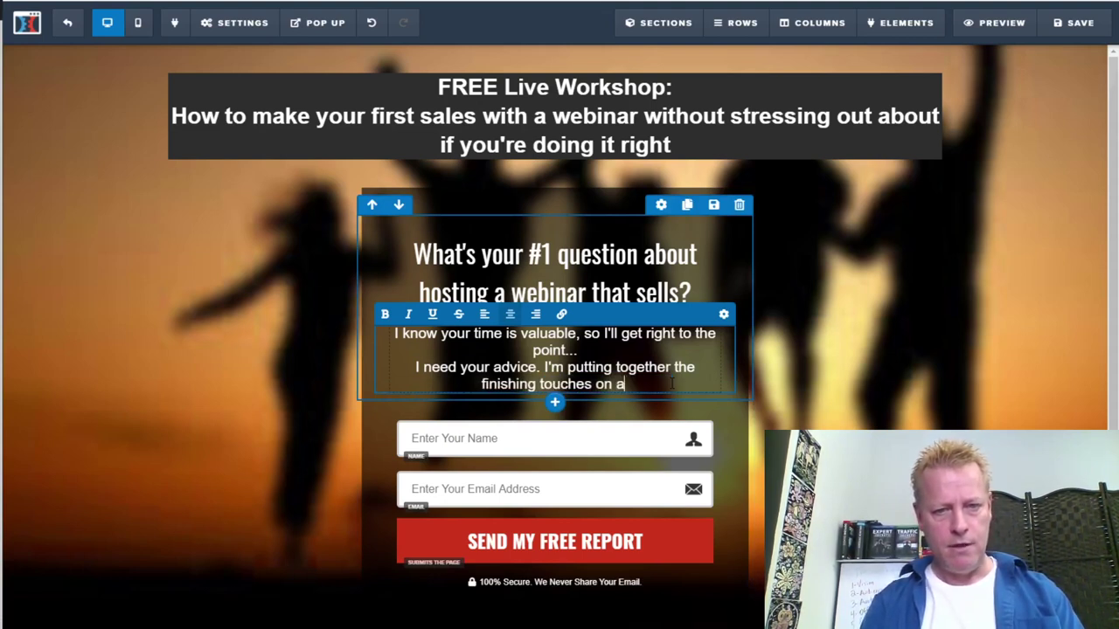
{"action": "type", "text": " course called "}
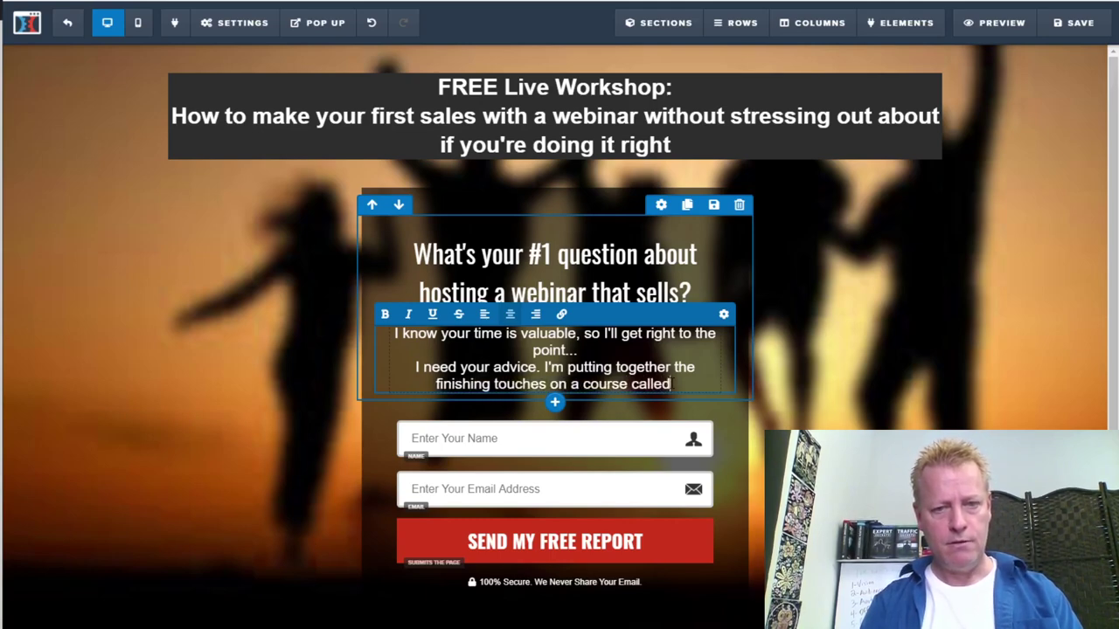
{"action": "type", "text": "\""}
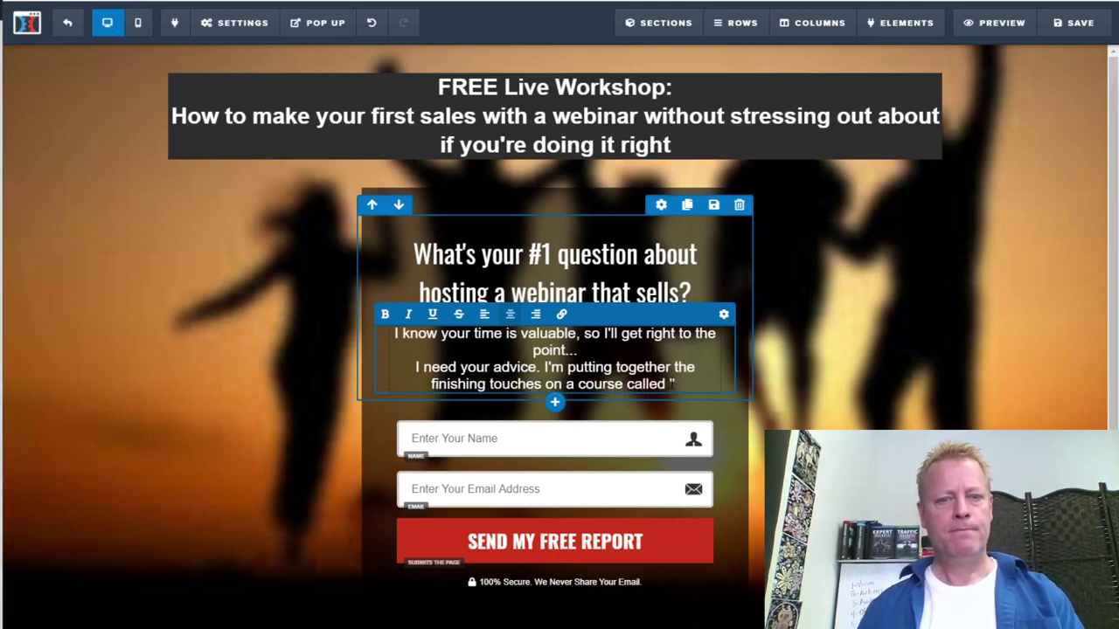
{"action": "key", "text": "alt+Tab"}
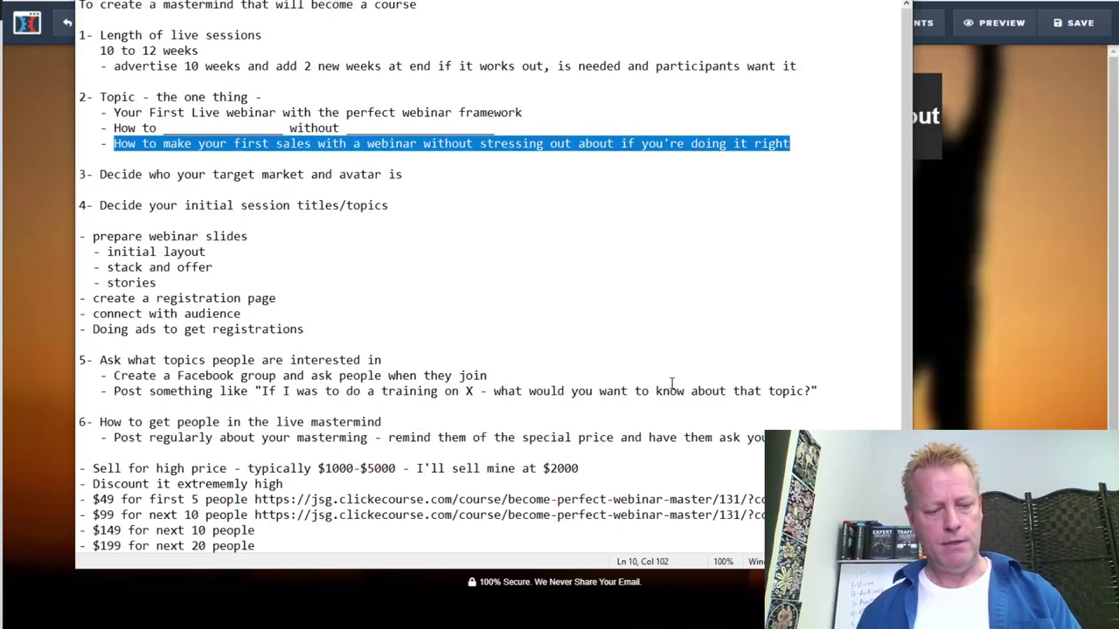
{"action": "key", "text": "alt+Tab"}
Paste the course title after the opening quote and close it with '".'
{"action": "type", "text": "How to make your first sales with a webinar without stressing out about if you're doing it right"}
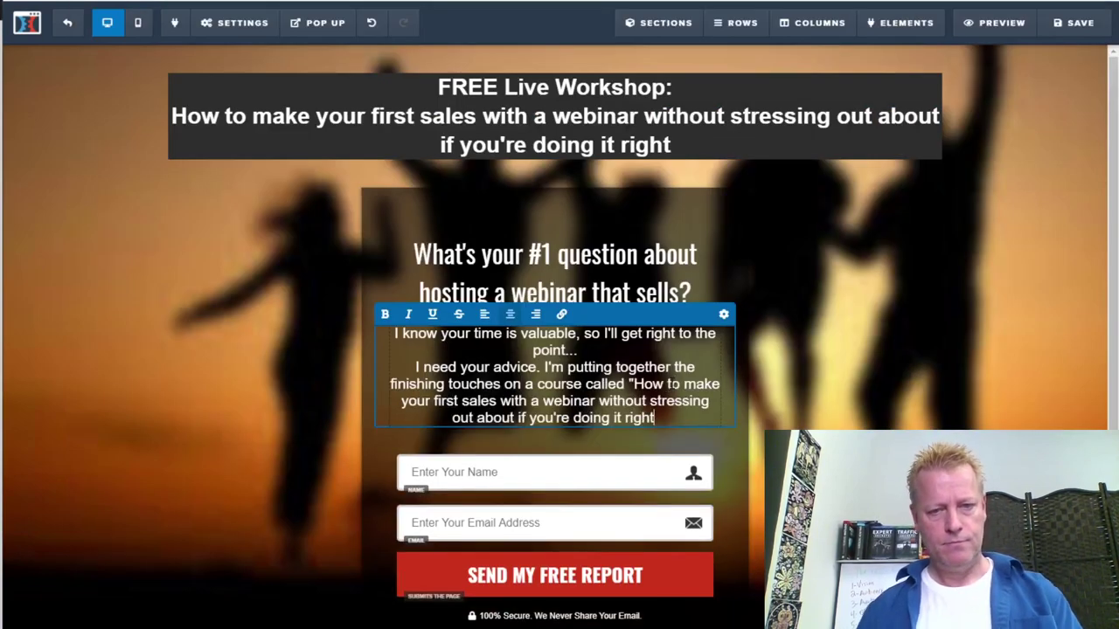
{"action": "type", "text": "\""}
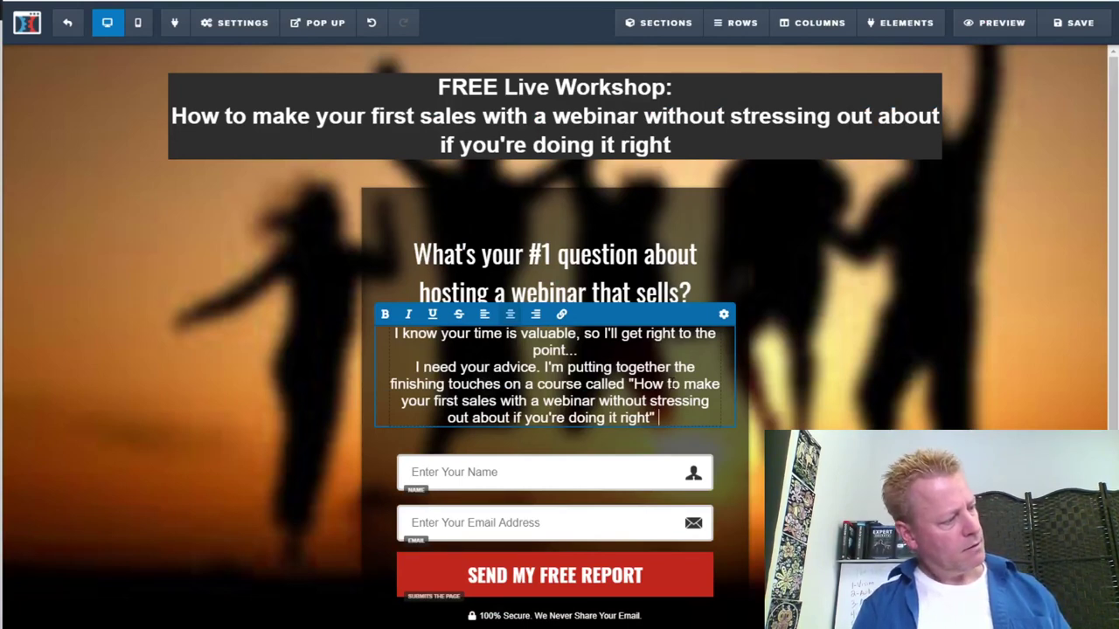
{"action": "key", "text": "BackSpace"}
{"action": "type", "text": "."}
{"action": "key", "text": "Return"}
Add 'I want to make sure I don't leave anything out, so will you let me know your biggest question on how to host a webinar that sells.'
{"action": "type", "text": "I wa"}
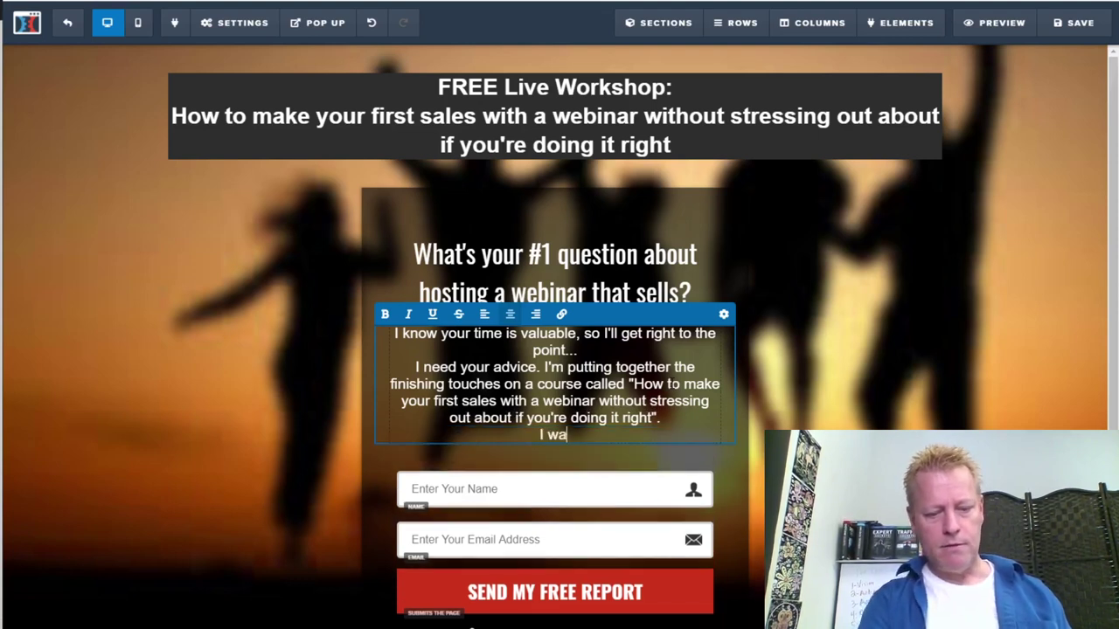
{"action": "type", "text": "nt to ma"}
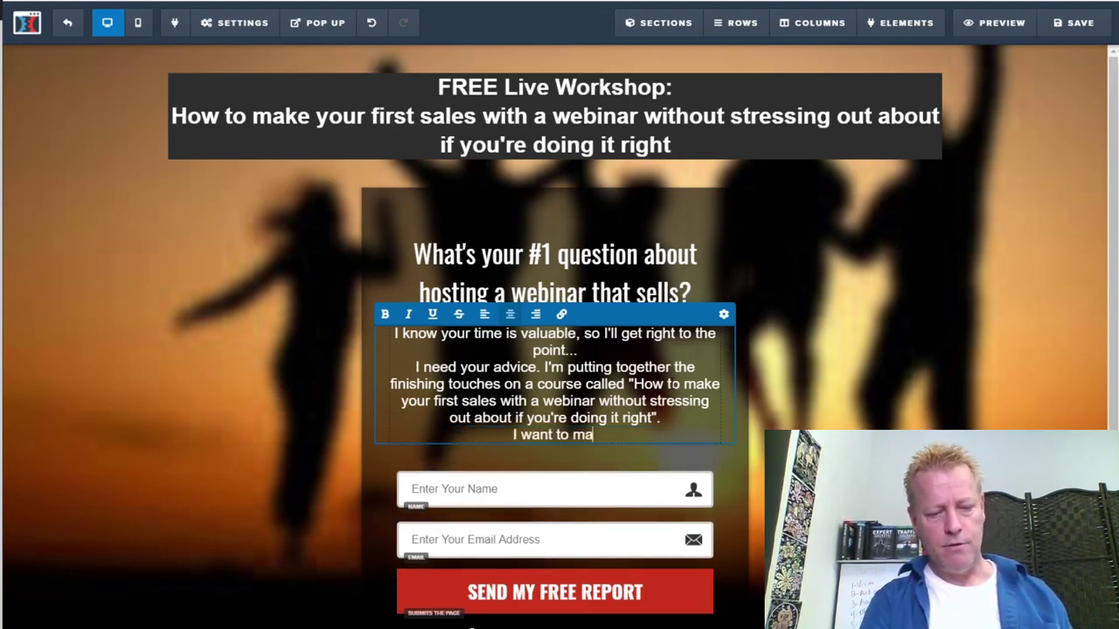
{"action": "type", "text": "ke sure"}
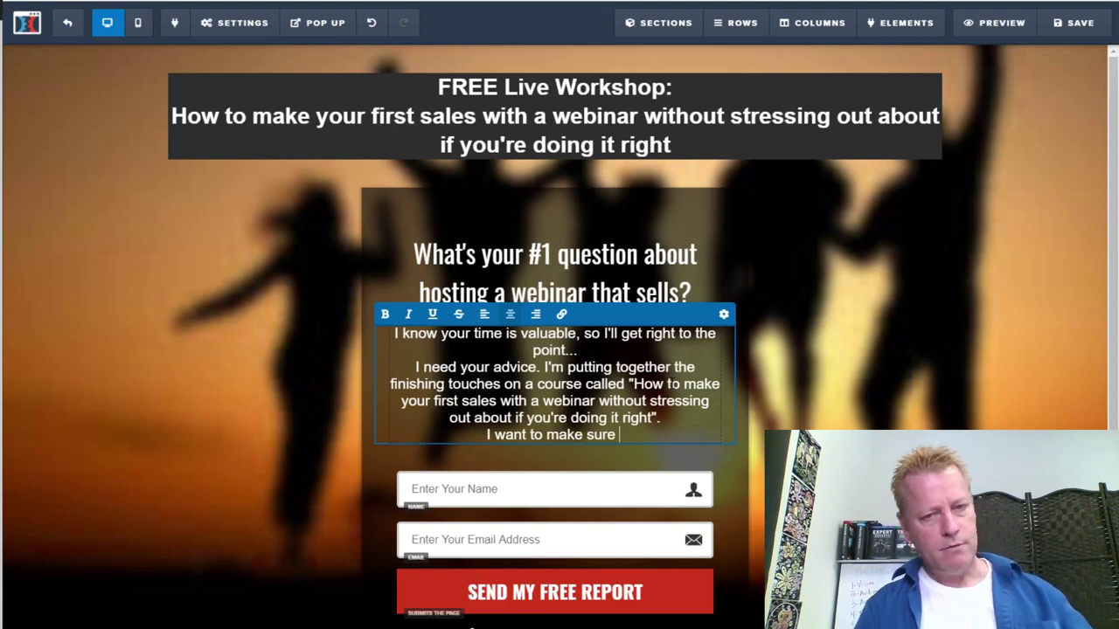
{"action": "type", "text": "I don't leave anything out."}
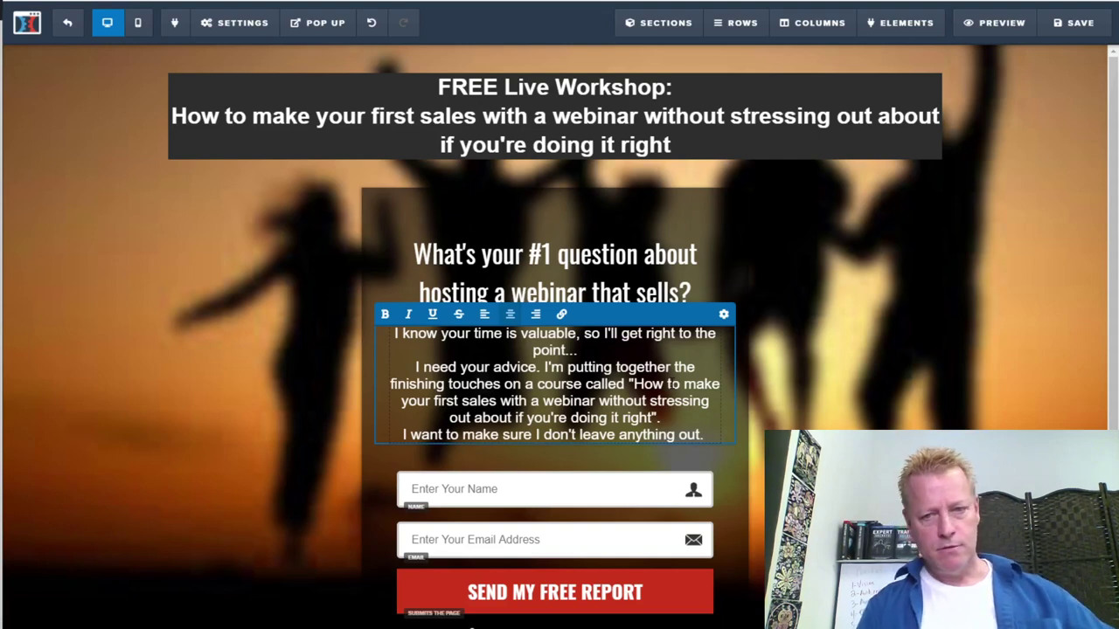
{"action": "key", "text": "BackSpace"}
{"action": "type", "text": ", so will you let me know your biggest question on host"}
{"action": "key", "text": "BackSpace"}
{"action": "key", "text": "BackSpace"}
{"action": "type", "text": "w to"}
{"action": "key", "text": "BackSpace"}
{"action": "key", "text": "BackSpace"}
{"action": "key", "text": "BackSpace"}
{"action": "key", "text": "BackSpace"}
{"action": "key", "text": "BackSpace"}
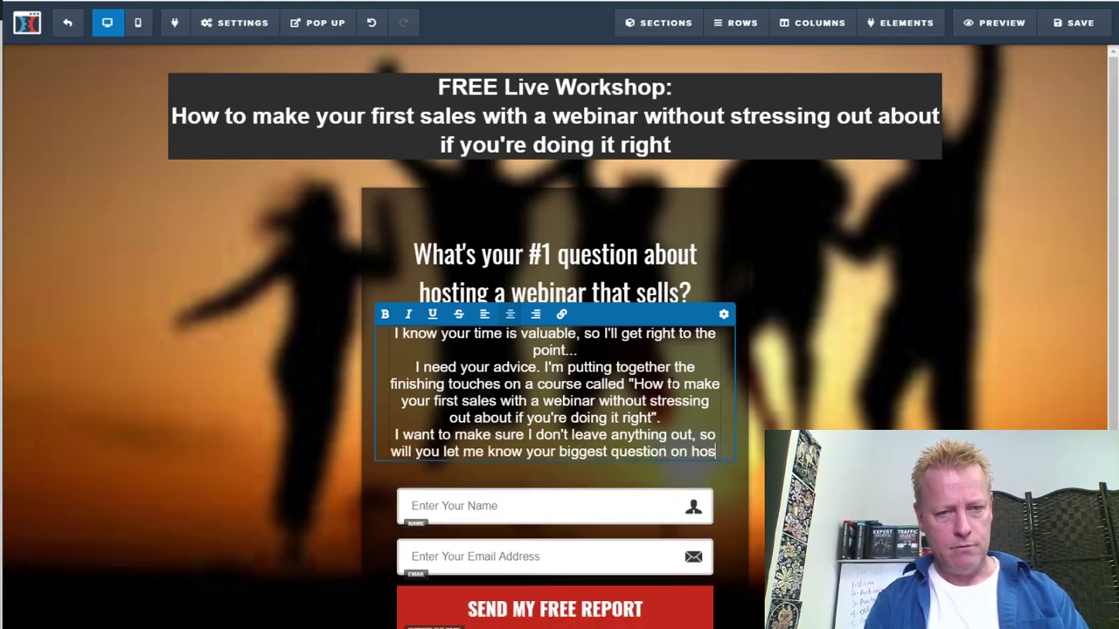
{"action": "type", "text": "w"}
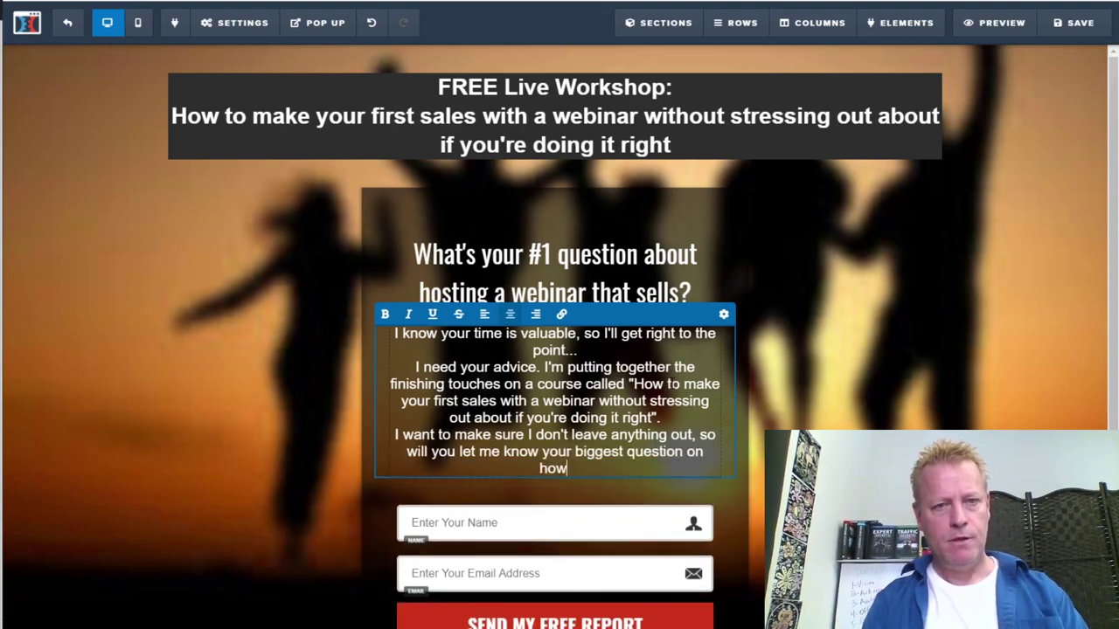
{"action": "type", "text": " to"}
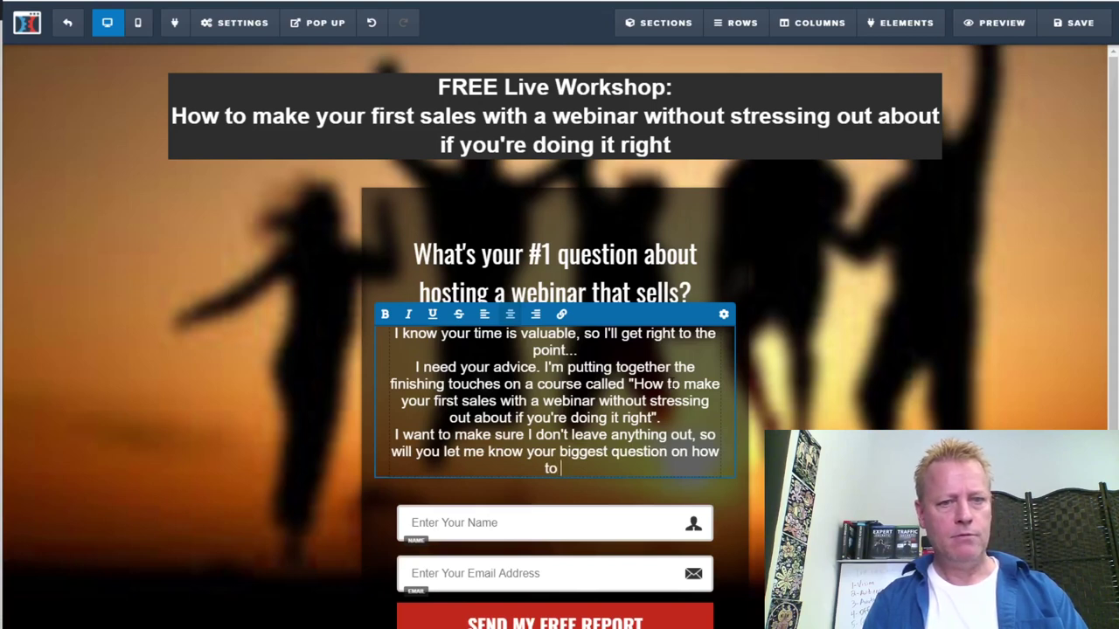
{"action": "type", "text": " host a"}
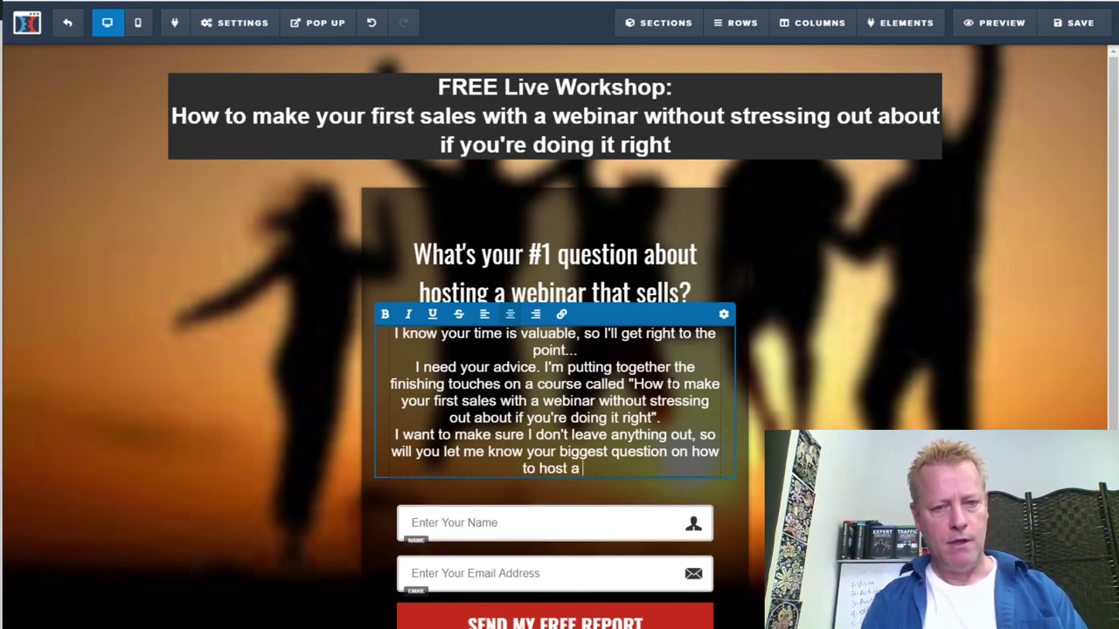
{"action": "type", "text": " webinar that sells."}
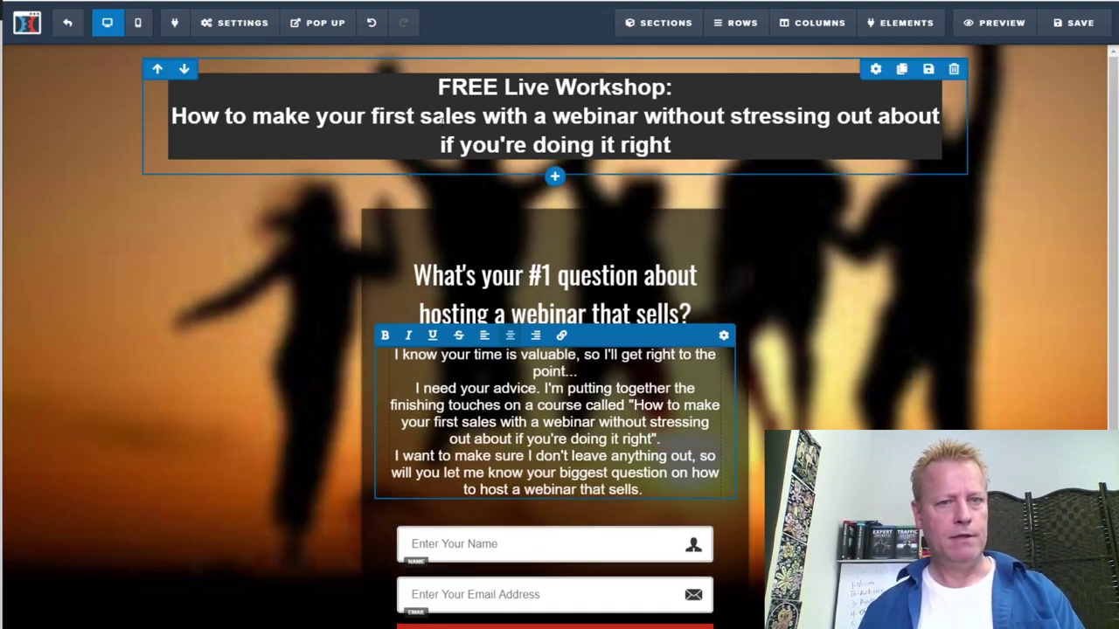
Replace the body text's ending with the headline phrase 'How to make your first sales with a webinar?'
{"action": "left_click", "coordinate": [376, 125]}
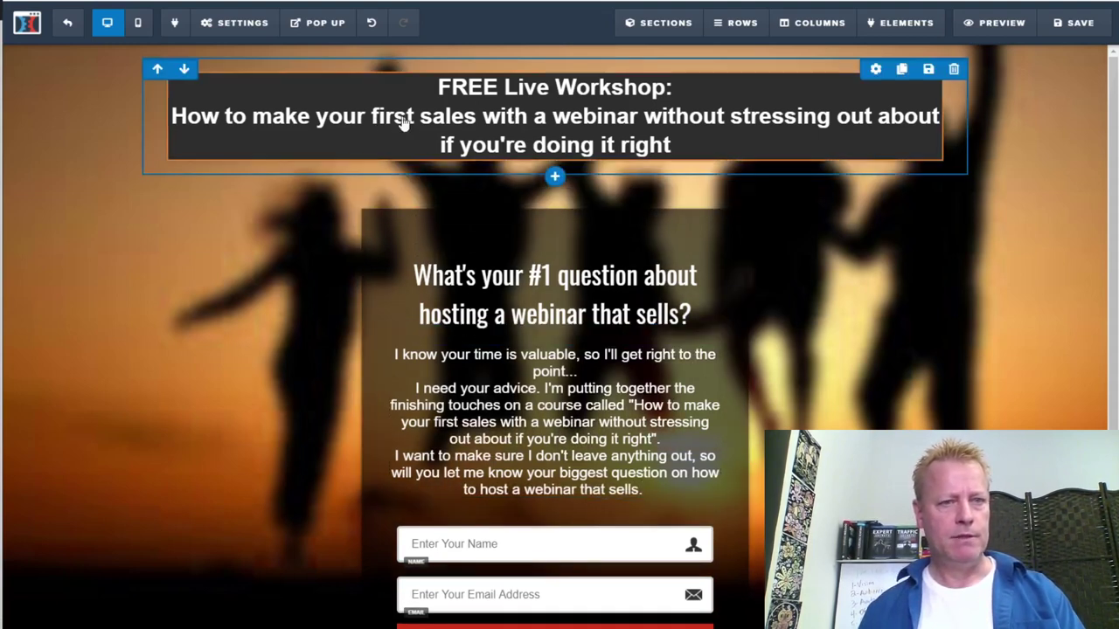
{"action": "left_click", "coordinate": [224, 128]}
{"action": "left_click_drag", "start_coordinate": [173, 116], "coordinate": [638, 117]}
{"action": "key", "text": "ctrl+c"}
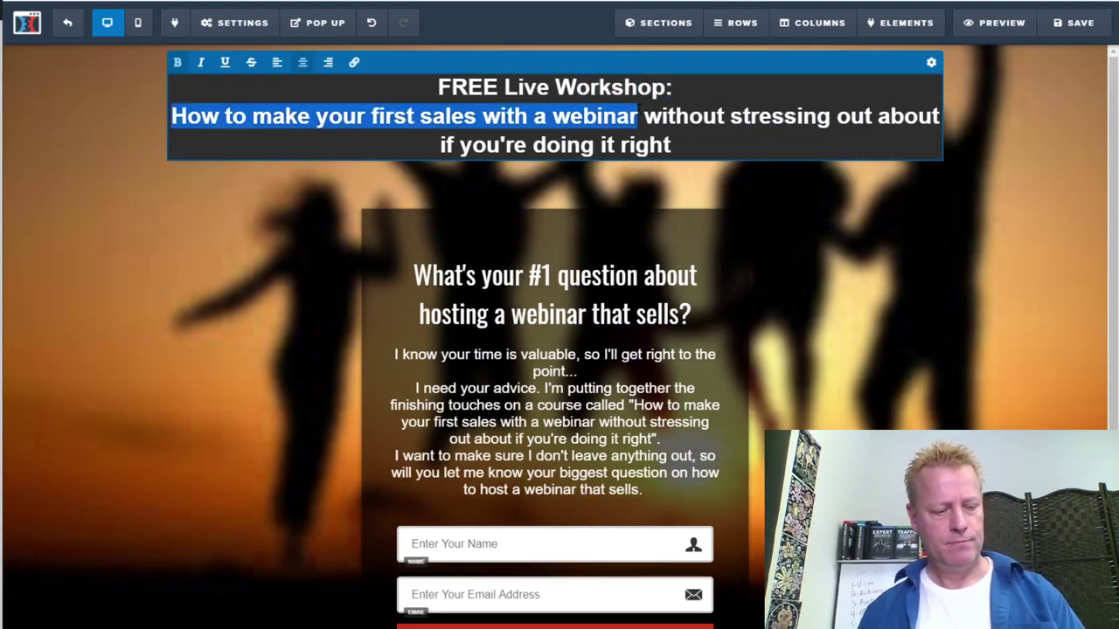
{"action": "left_click", "coordinate": [640, 468]}
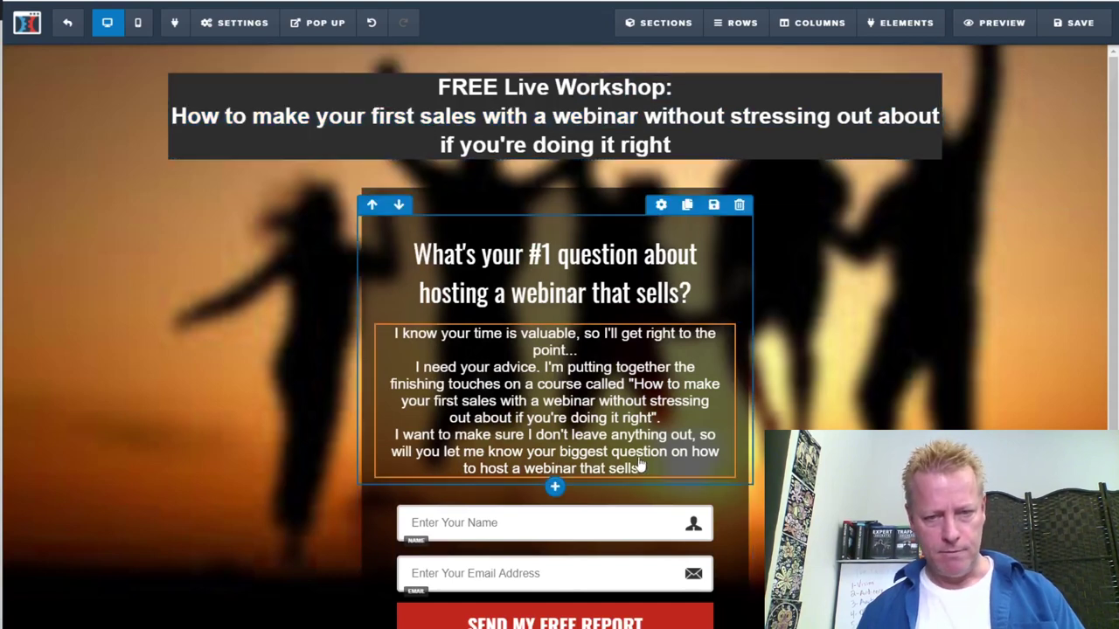
{"action": "left_click", "coordinate": [697, 454]}
{"action": "left_click_drag", "start_coordinate": [693, 451], "coordinate": [699, 462]}
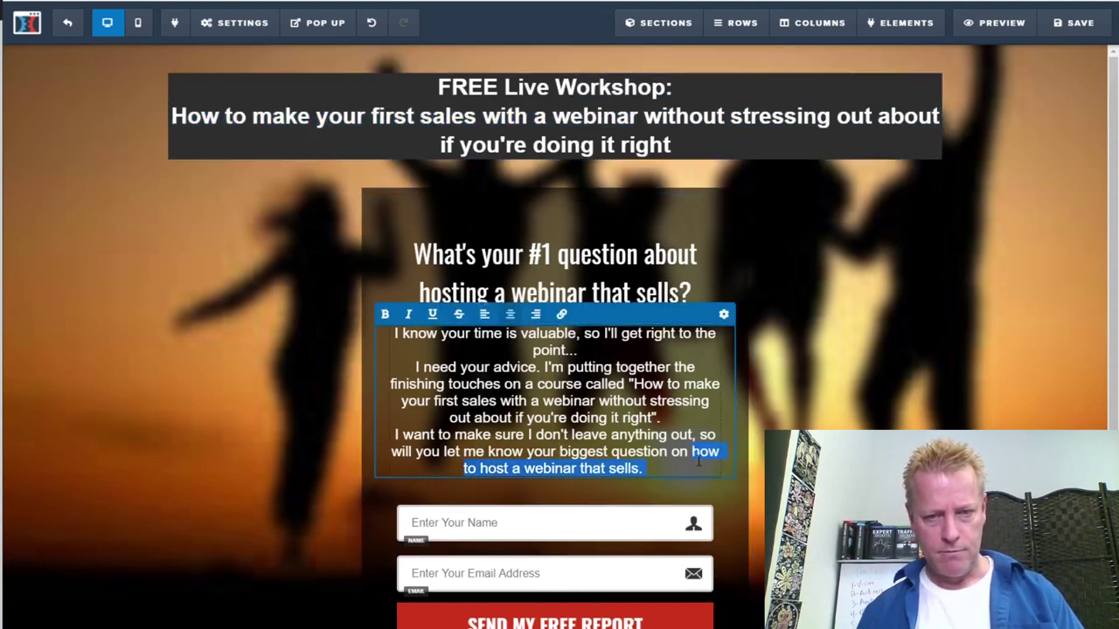
{"action": "key", "text": "ctrl+v"}
{"action": "type", "text": "."}
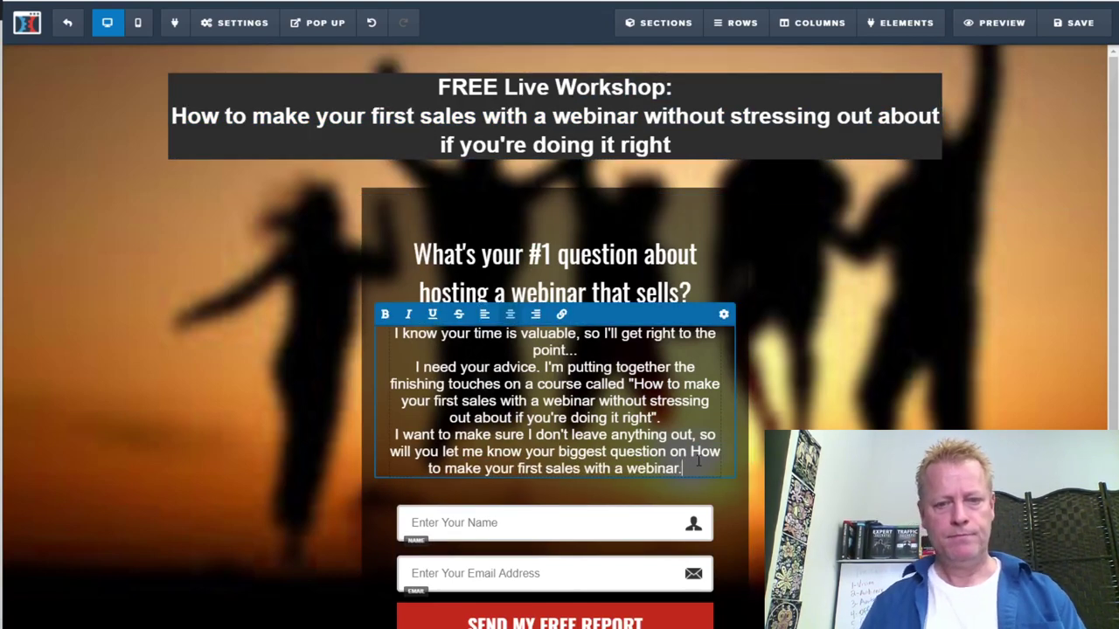
{"action": "key", "text": "BackSpace"}
{"action": "type", "text": "?"}
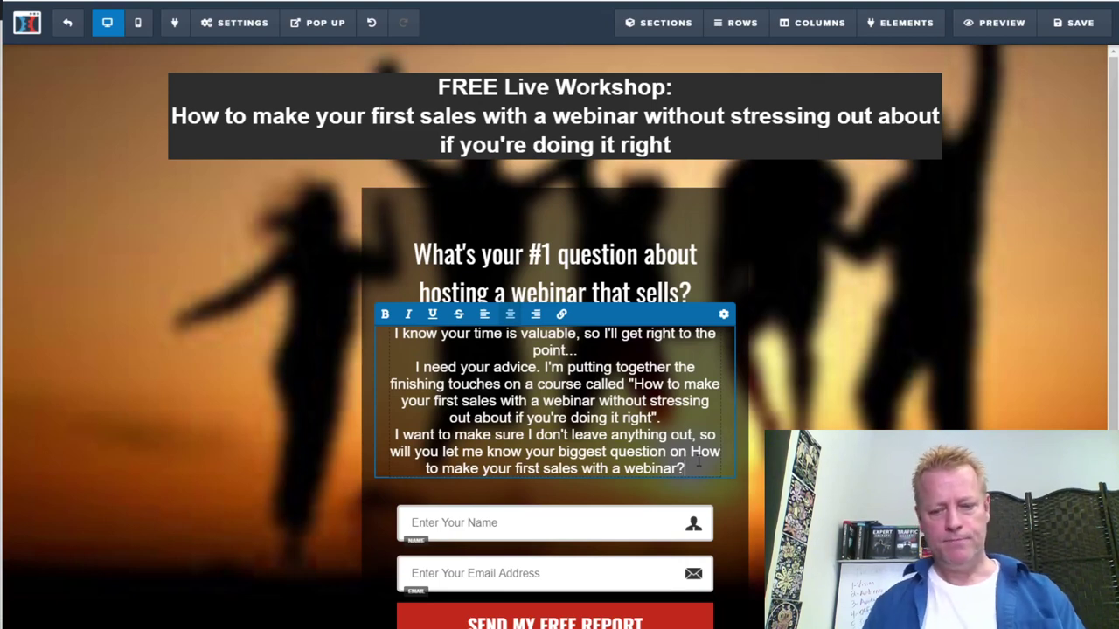
{"action": "key", "text": "Return"}
{"action": "key", "text": "Return"}
Add 'It can be anything. You may think it's silly. All you have to do is enter your question below and click Submit.'
{"action": "type", "text": "It can be anything. You may think it's silly."}
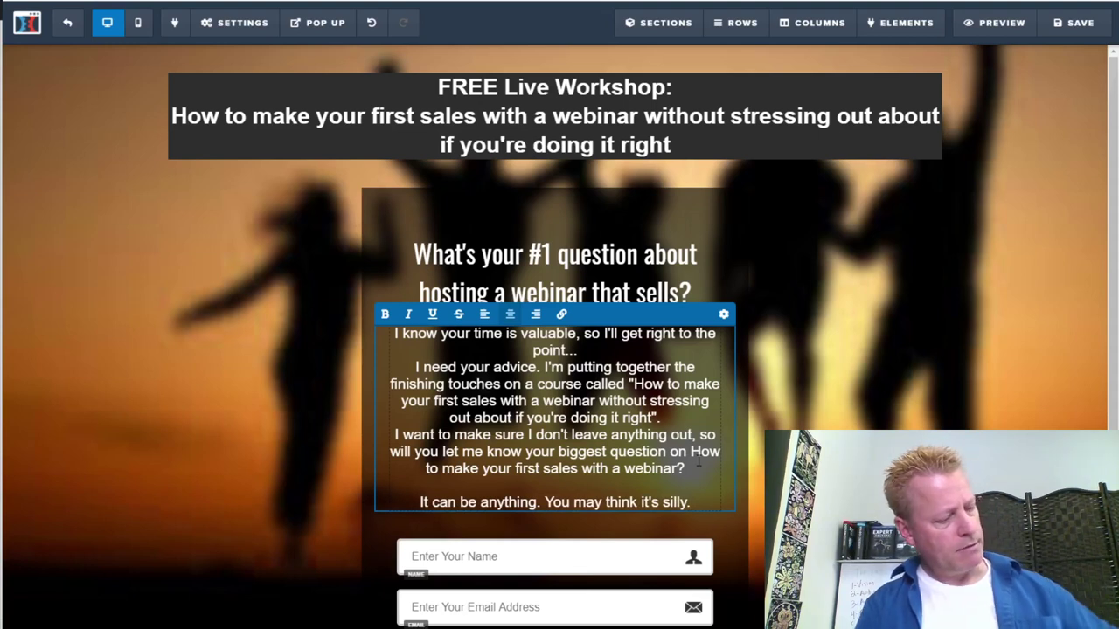
{"action": "type", "text": "All "}
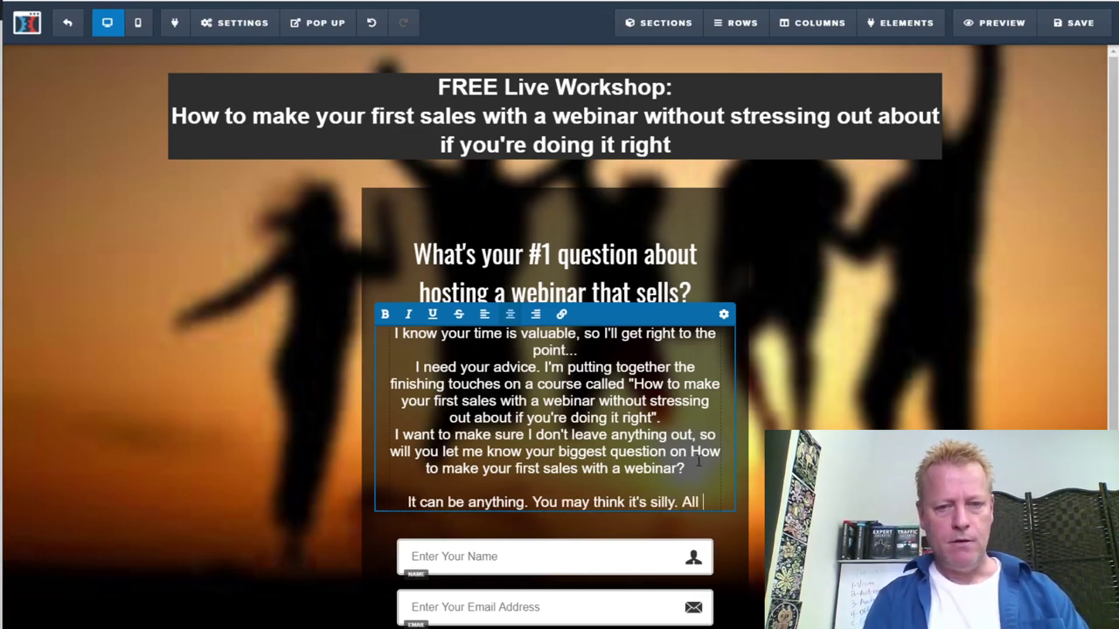
{"action": "type", "text": "you have to do is enter you"}
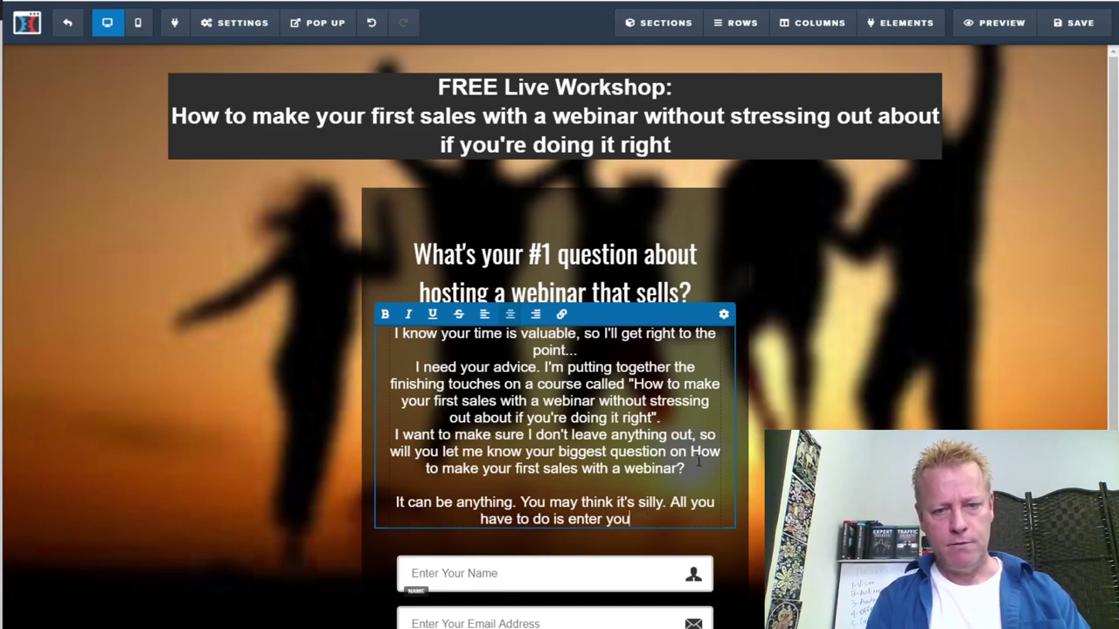
{"action": "type", "text": "r question below and click Submit."}
{"action": "key", "text": "Return"}
{"action": "key", "text": "Return"}
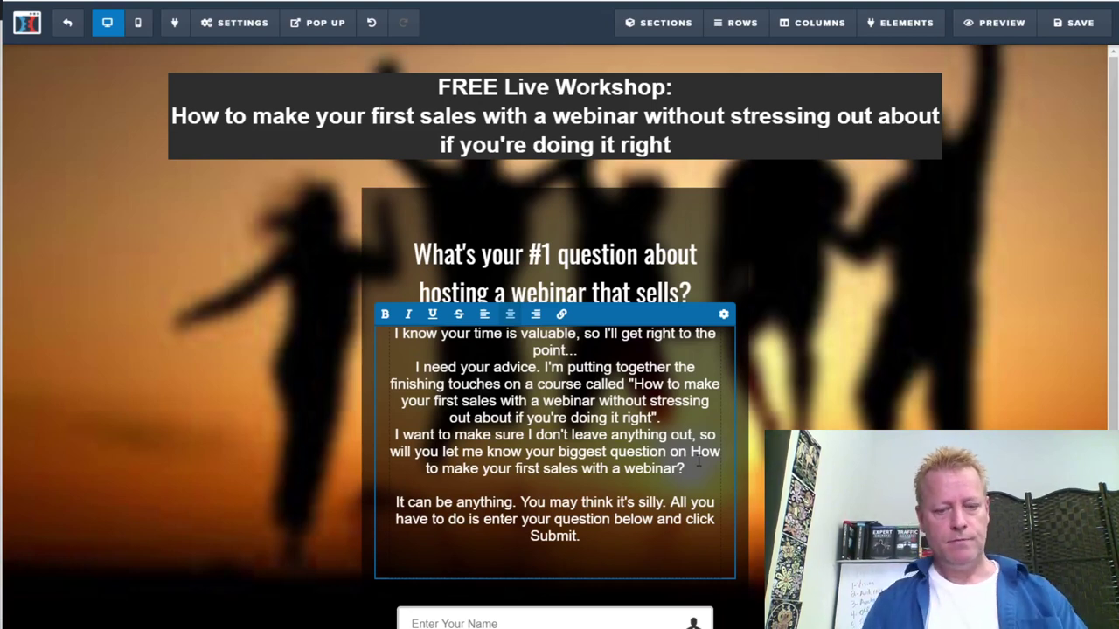
Add 'In exchange for your advice, I'll give you FREE access to my master class that is happening soon.'
{"action": "type", "text": "hange you"}
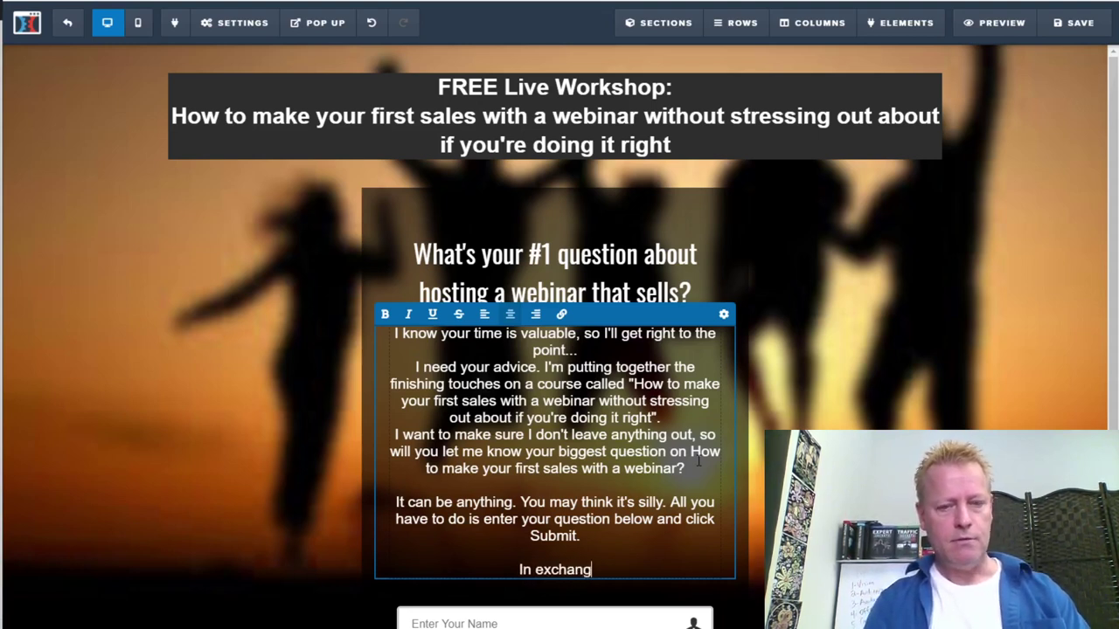
{"action": "key", "text": "BackSpace"}
{"action": "key", "text": "BackSpace"}
{"action": "key", "text": "BackSpace"}
{"action": "type", "text": "for yo"}
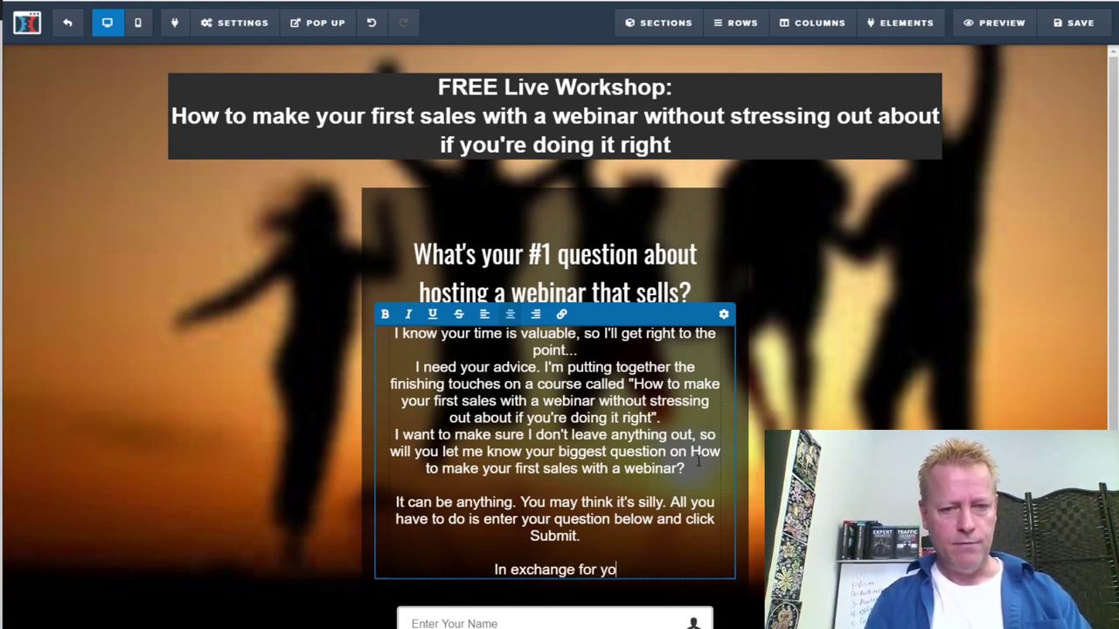
{"action": "type", "text": "ur advice, I"}
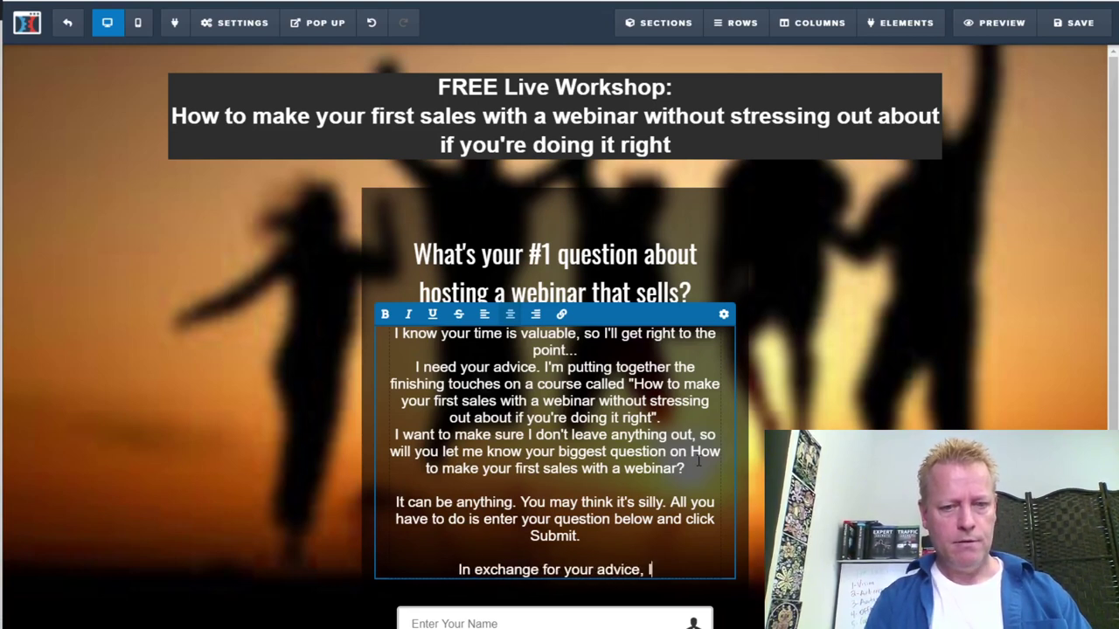
{"action": "type", "text": "'ll give you"}
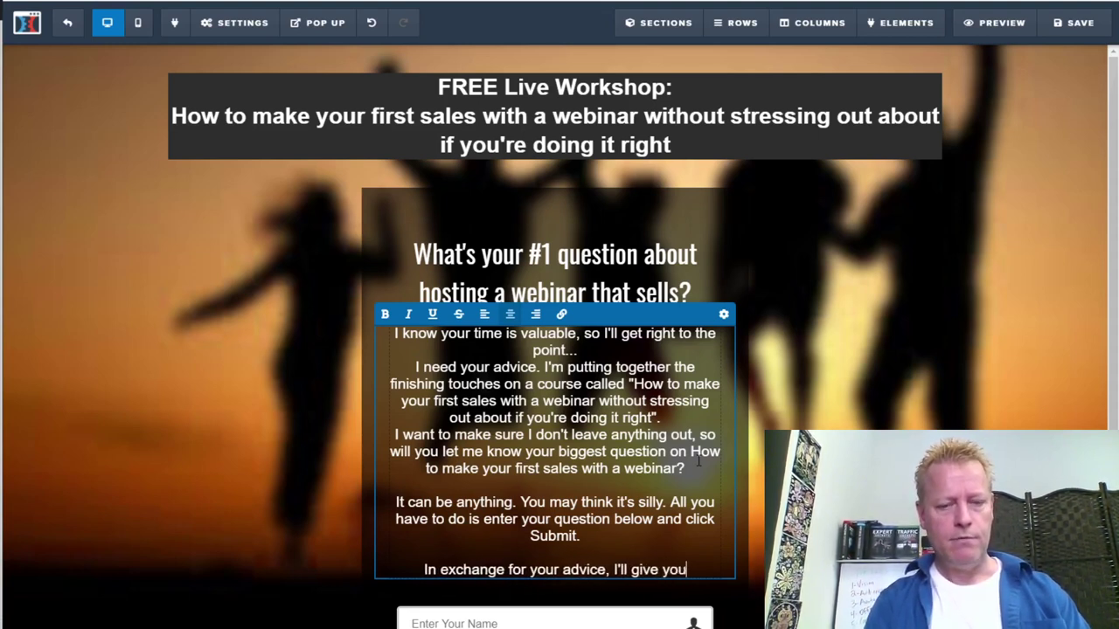
{"action": "type", "text": " FREE acces"}
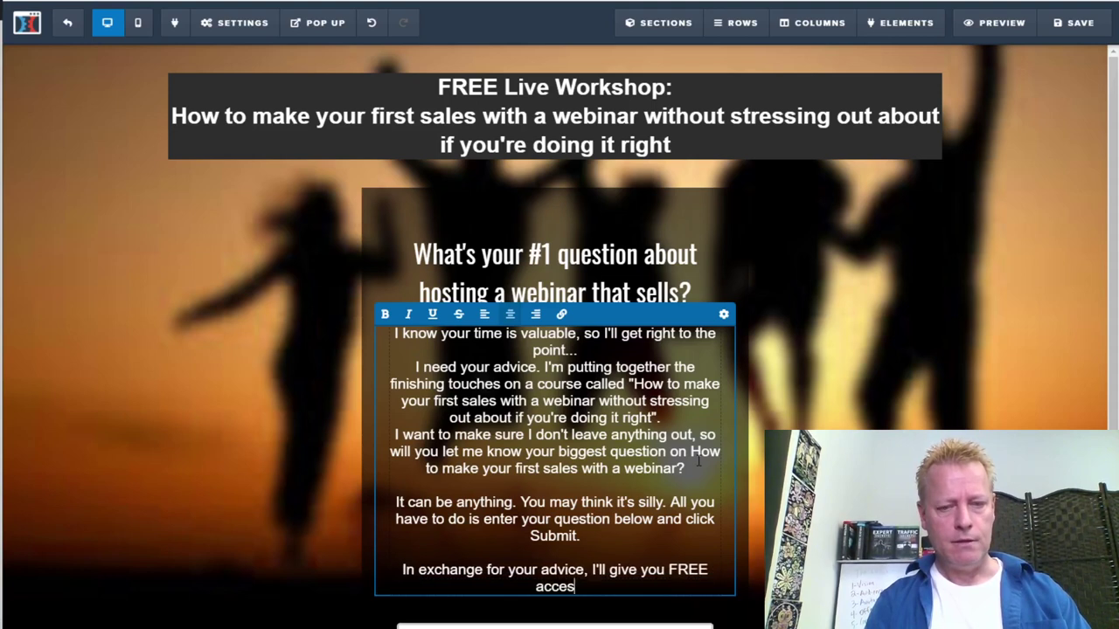
{"action": "type", "text": "s to my mast"}
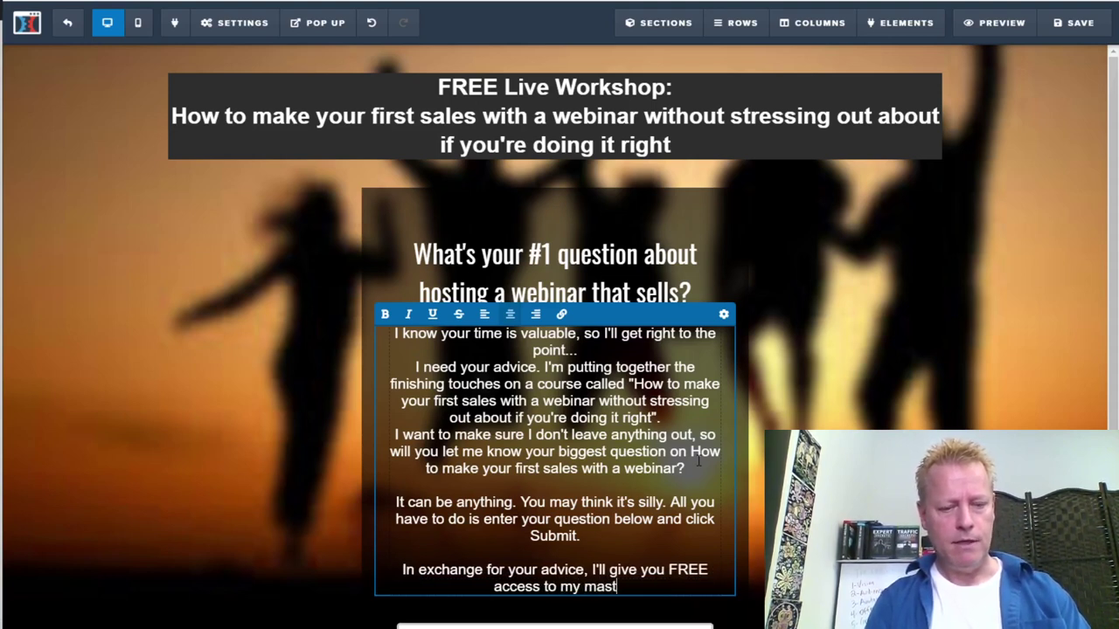
{"action": "type", "text": "er class that is"}
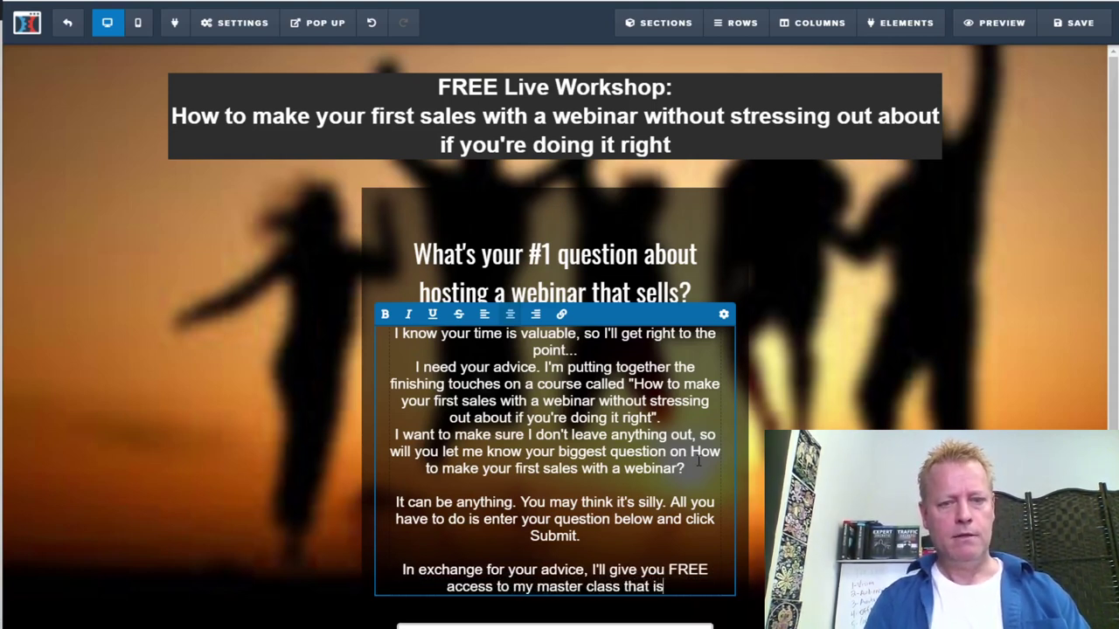
{"action": "type", "text": " happening soon."}
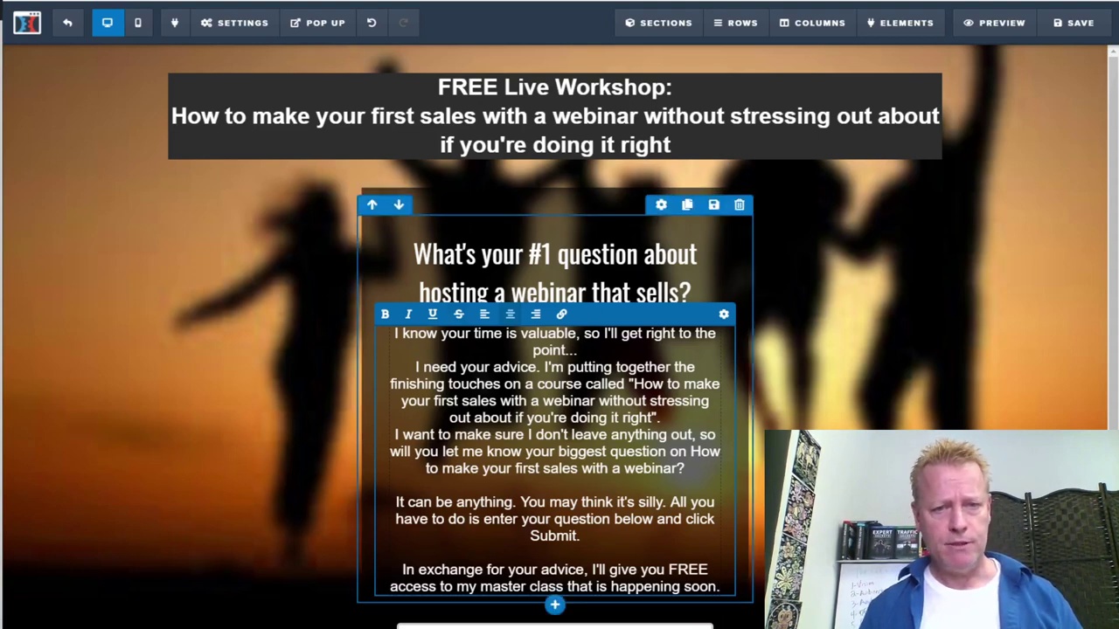
{"action": "left_click", "coordinate": [607, 280]}
Copy 'How to make your first sales' from the top headline and paste it over 'hosting a webinar that sells' in the question heading
{"action": "left_click", "coordinate": [616, 266]}
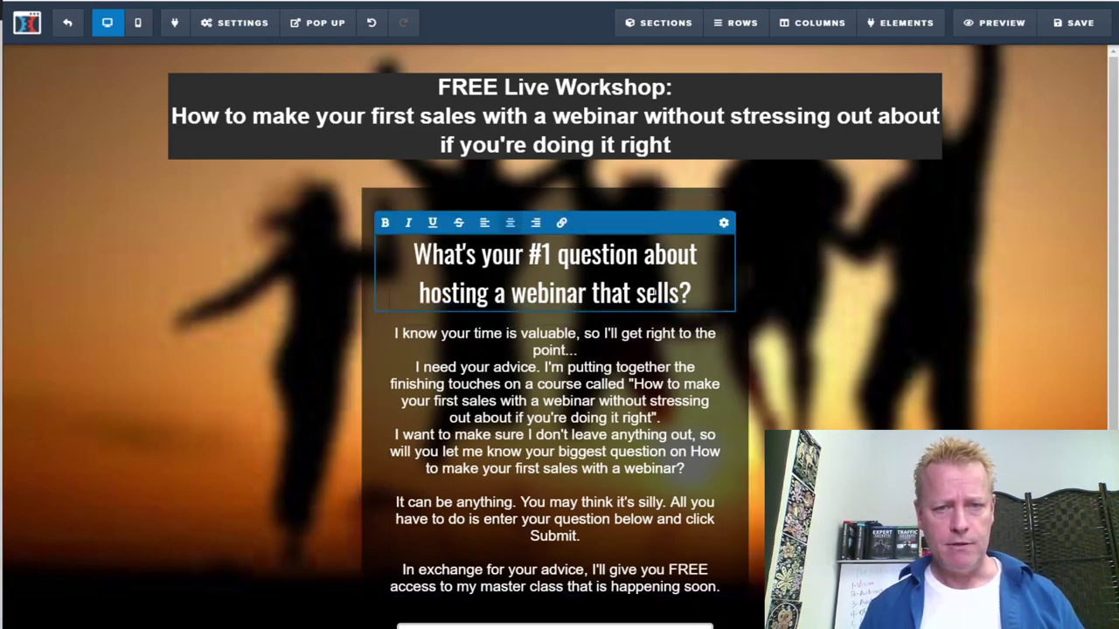
{"action": "left_click_drag", "start_coordinate": [693, 295], "coordinate": [409, 252]}
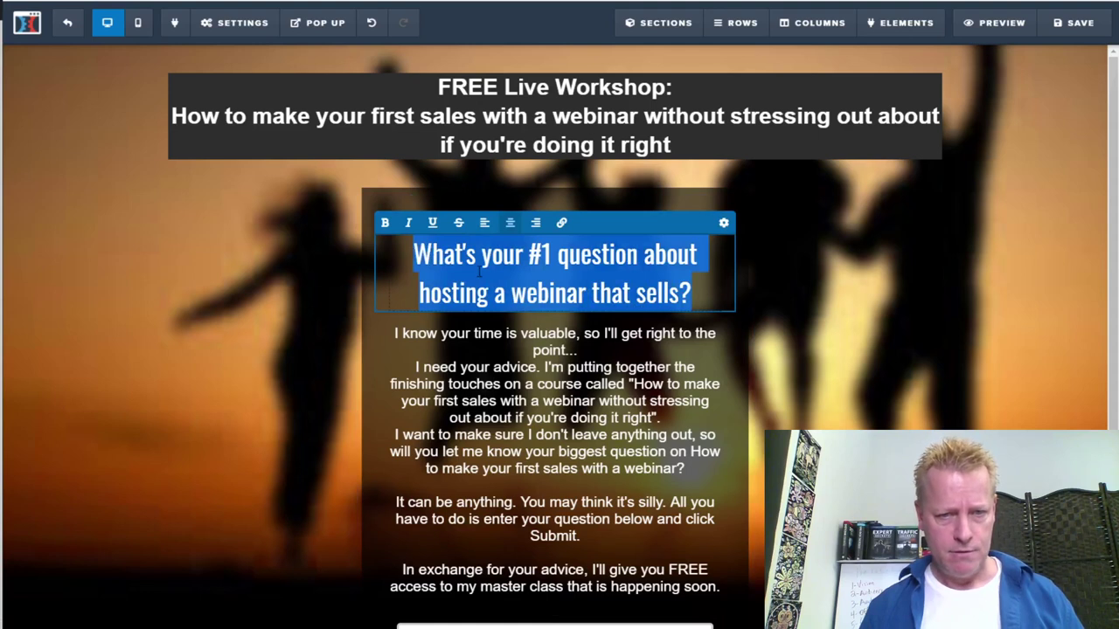
{"action": "left_click", "coordinate": [513, 293]}
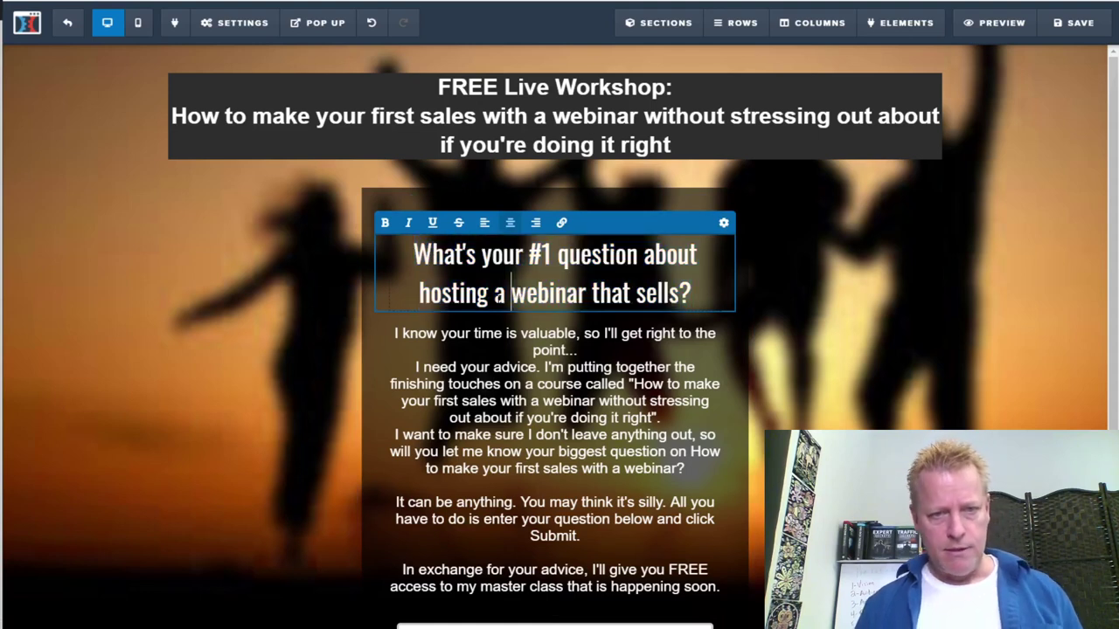
{"action": "left_click", "coordinate": [473, 139]}
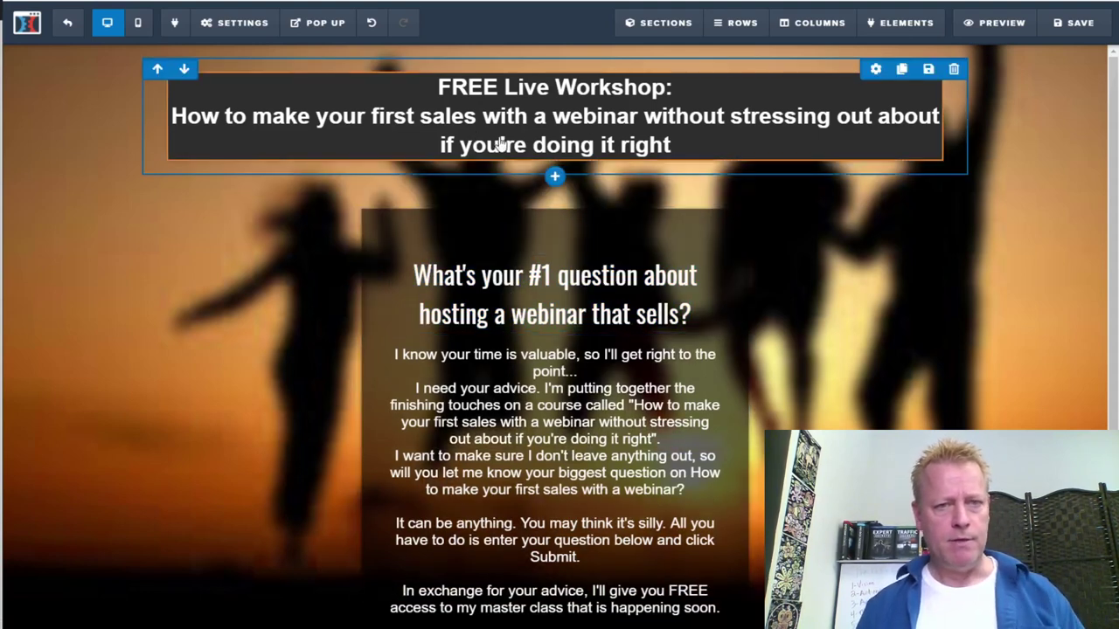
{"action": "left_click", "coordinate": [174, 115]}
{"action": "left_click_drag", "start_coordinate": [172, 116], "coordinate": [477, 115]}
{"action": "key", "text": "ctrl+c"}
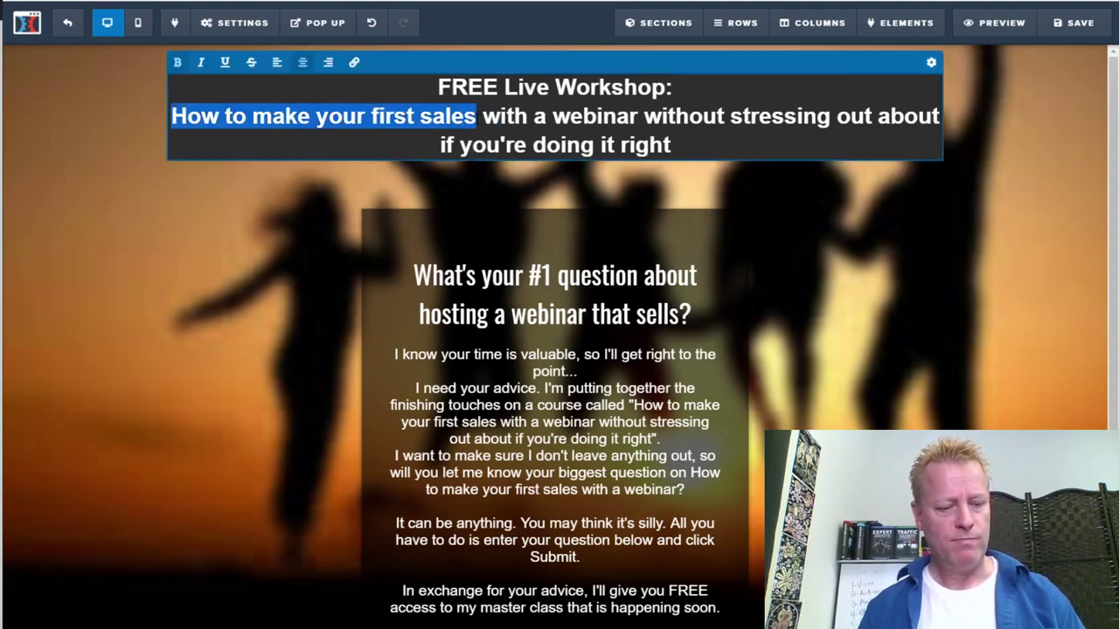
{"action": "left_click", "coordinate": [554, 292]}
{"action": "left_click", "coordinate": [505, 293]}
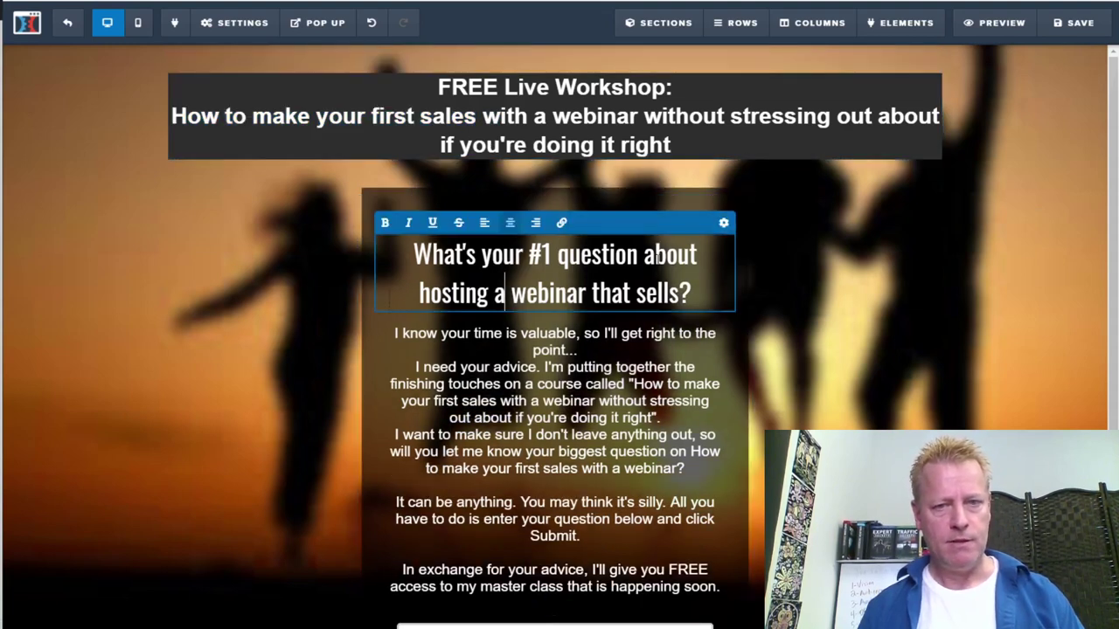
{"action": "left_click_drag", "start_coordinate": [420, 293], "coordinate": [679, 293]}
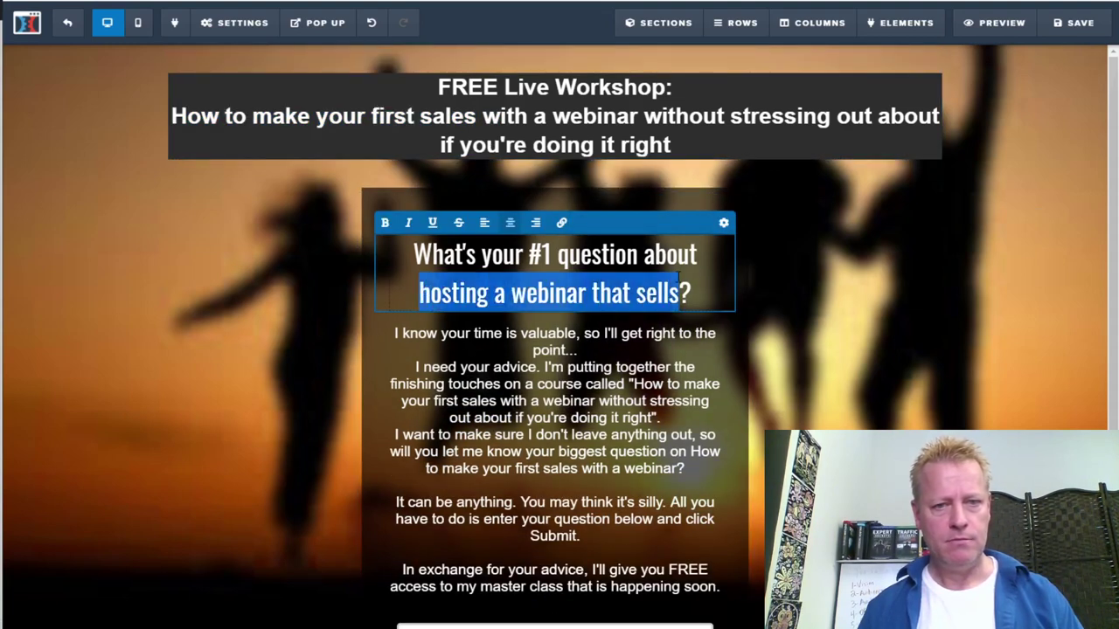
{"action": "key", "text": "ctrl+v"}
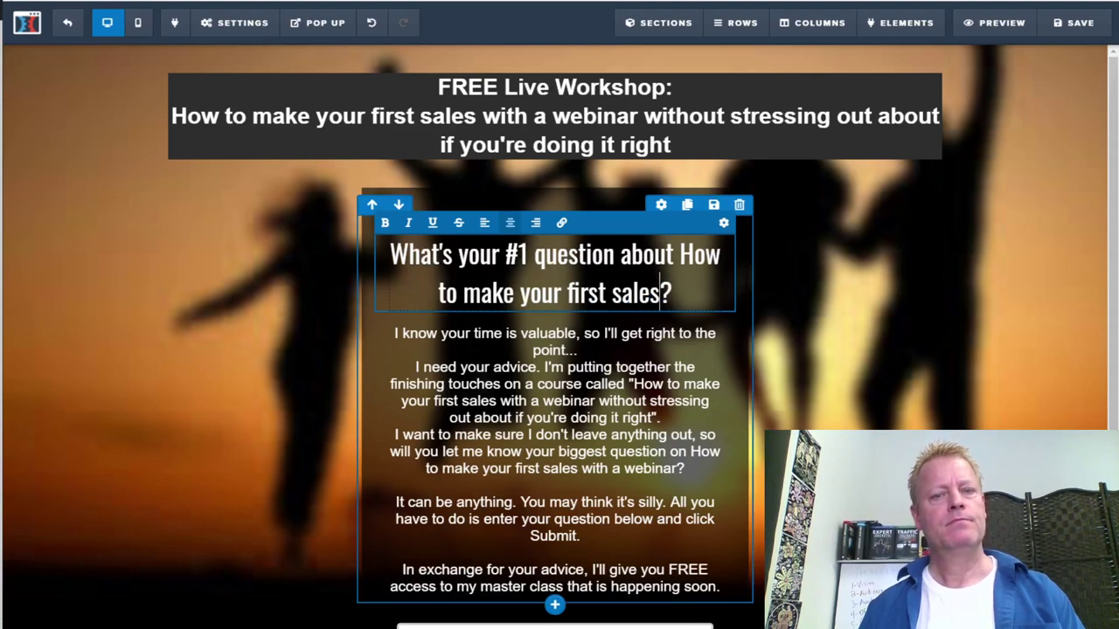
Trim 'point...' to 'point.' and put 'I need your advice.' on its own line between blank lines
{"action": "left_click", "coordinate": [515, 345]}
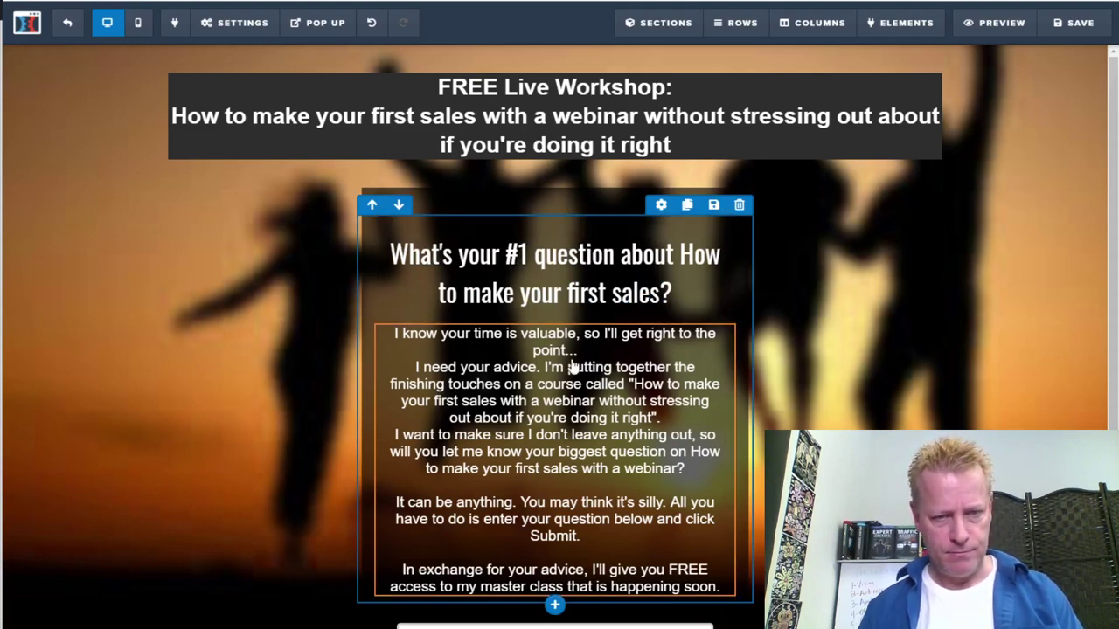
{"action": "left_click", "coordinate": [580, 449]}
{"action": "key", "text": "Return"}
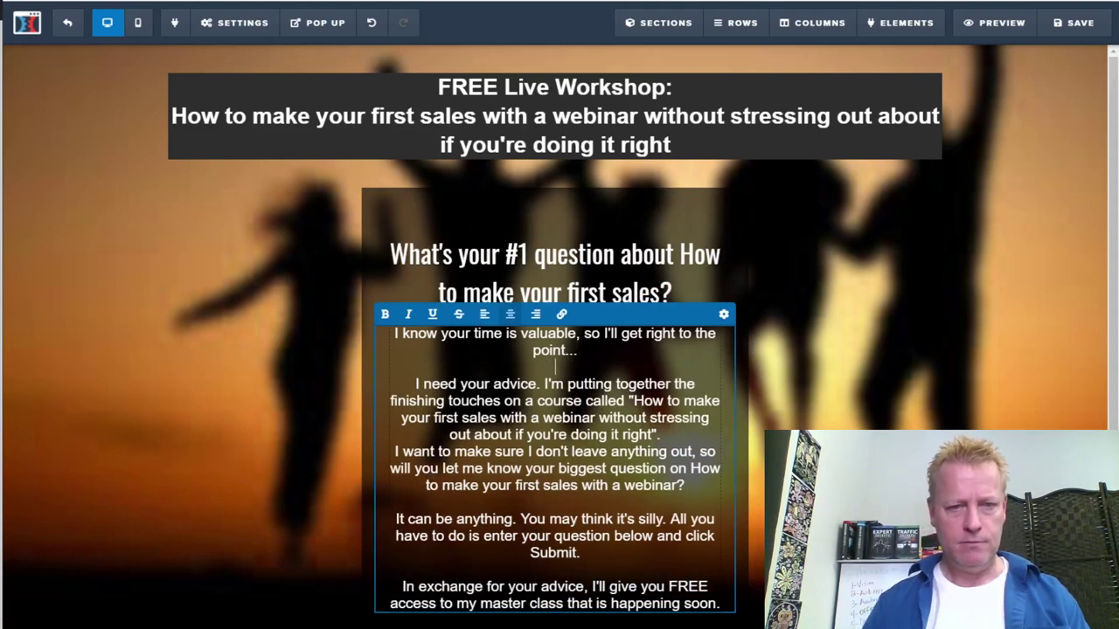
{"action": "left_click", "coordinate": [577, 350]}
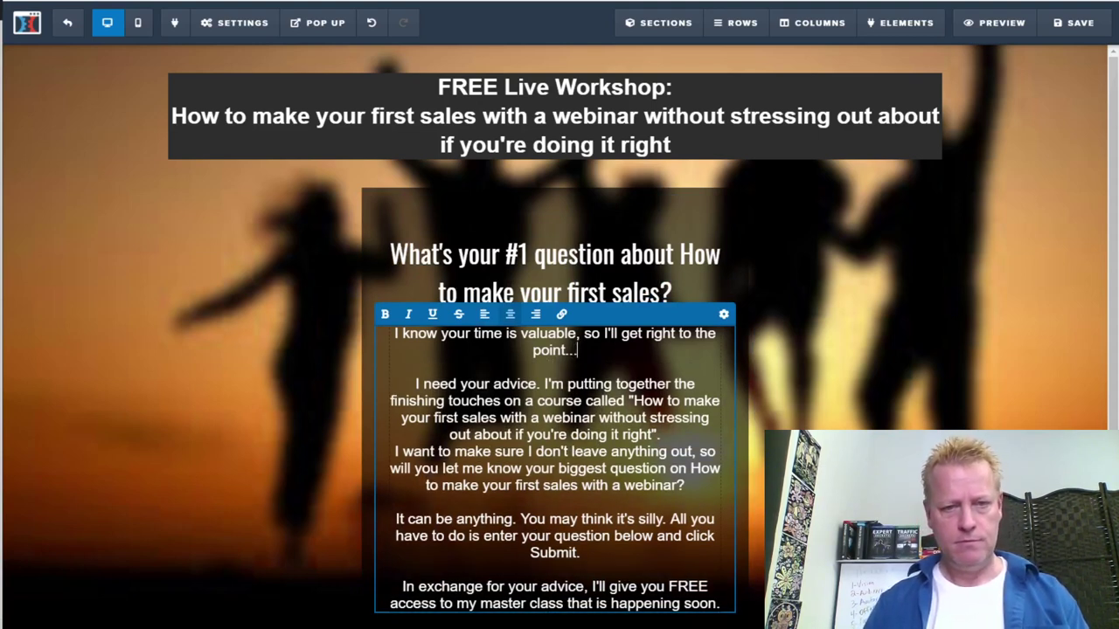
{"action": "key", "text": "BackSpace"}
{"action": "key", "text": "BackSpace"}
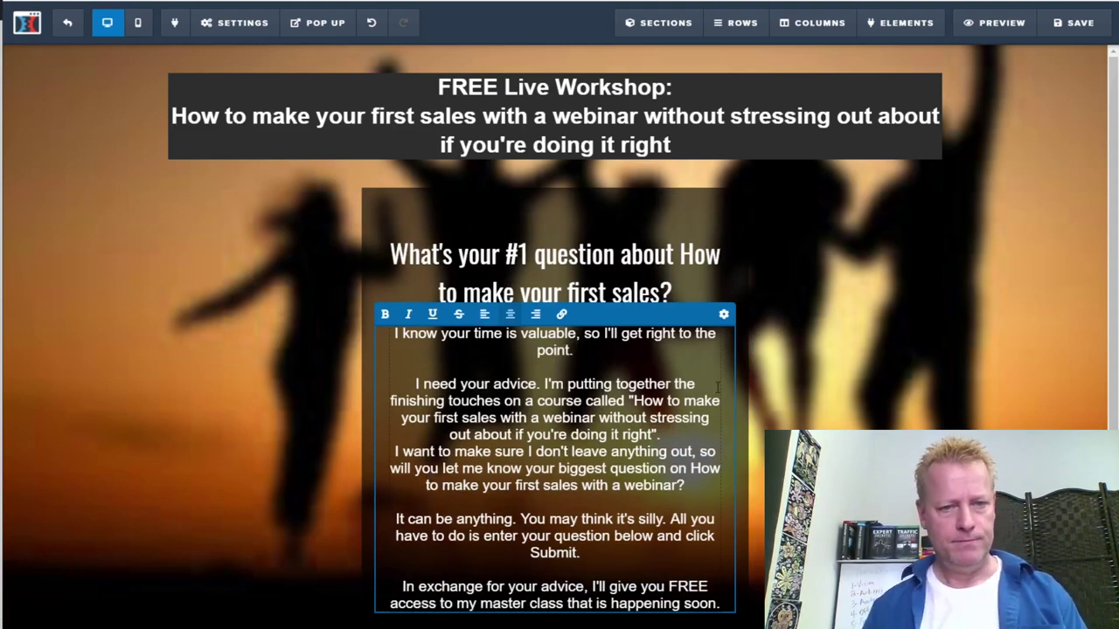
{"action": "left_click", "coordinate": [544, 383]}
{"action": "key", "text": "Return"}
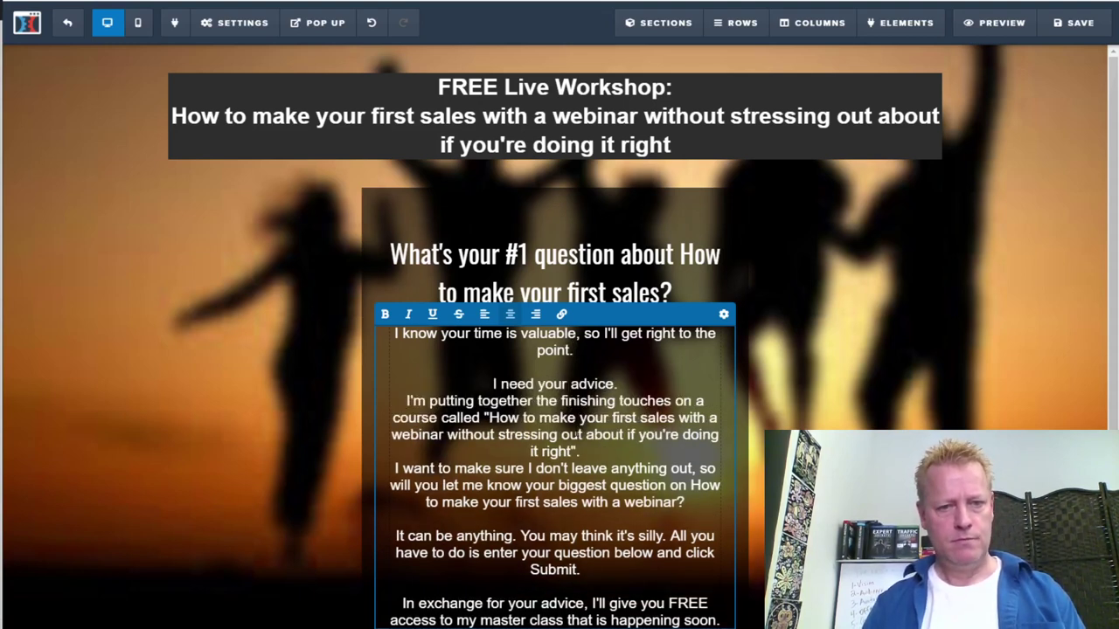
{"action": "key", "text": "Return"}
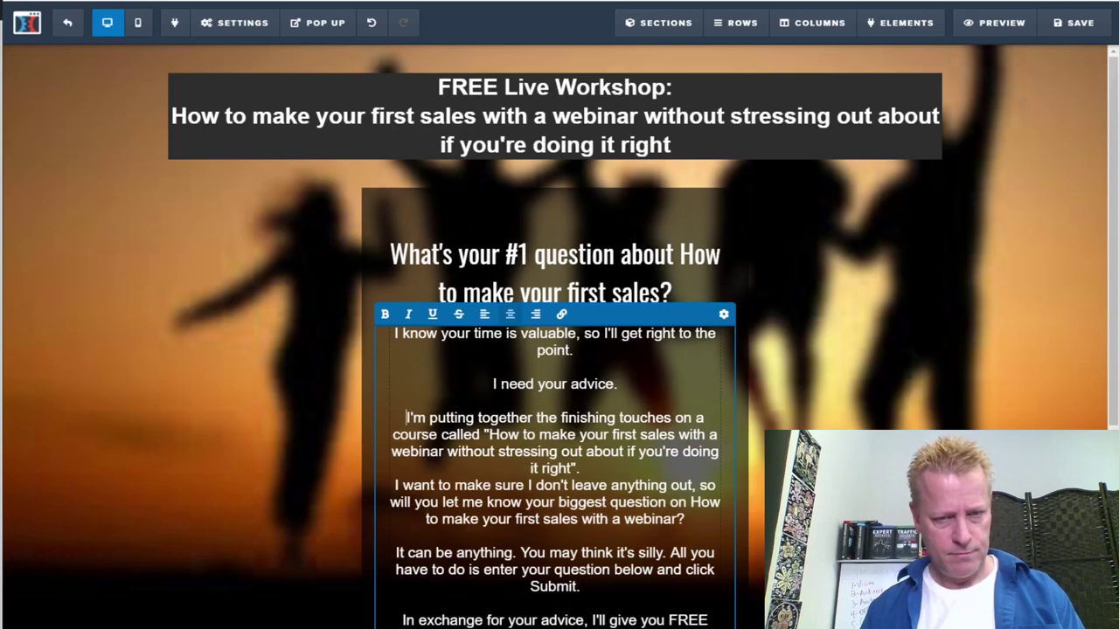
{"action": "left_click_drag", "start_coordinate": [492, 384], "coordinate": [619, 384]}
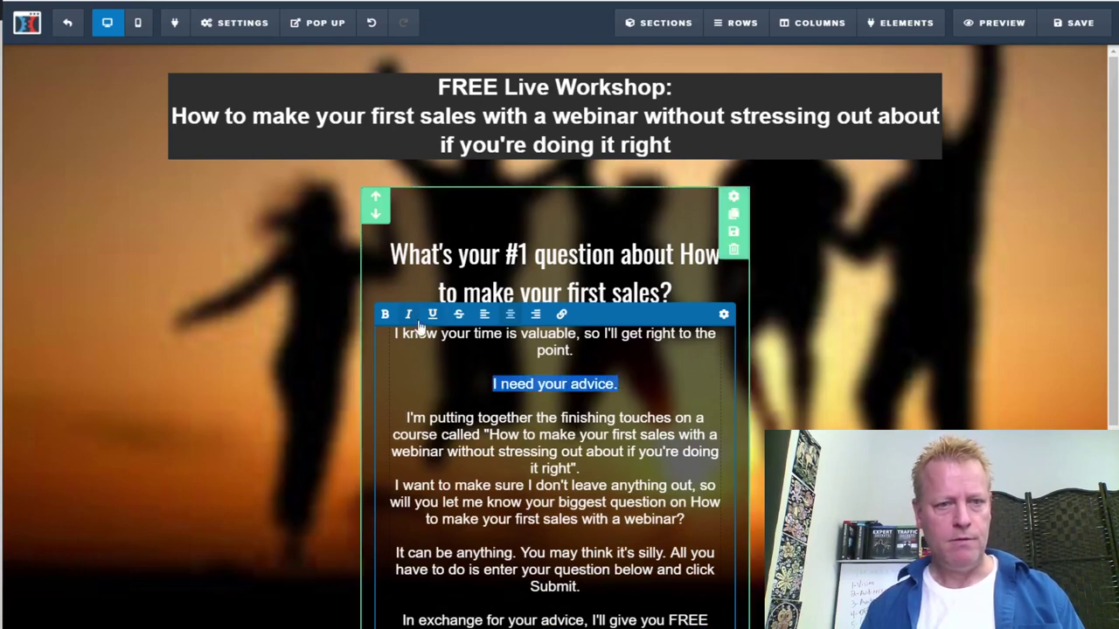
{"action": "left_click", "coordinate": [591, 443]}
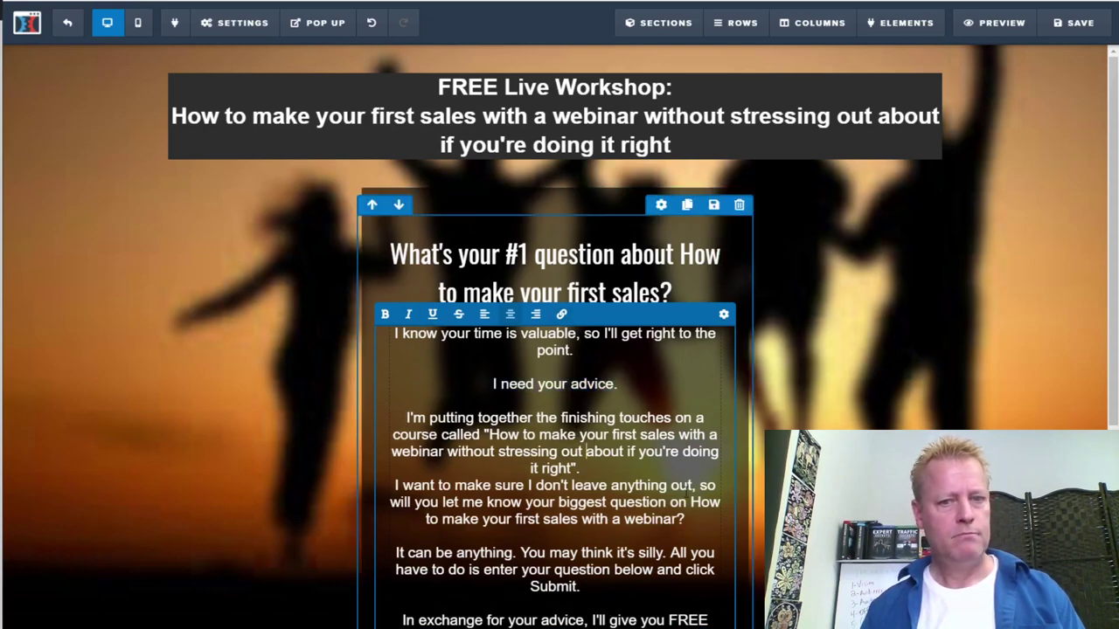
Make the sentence 'I need your advice.' bold
{"action": "scroll", "coordinate": [667, 489], "scroll_direction": "down", "scroll_amount": 2}
{"action": "scroll", "coordinate": [585, 240], "scroll_direction": "down", "scroll_amount": 1}
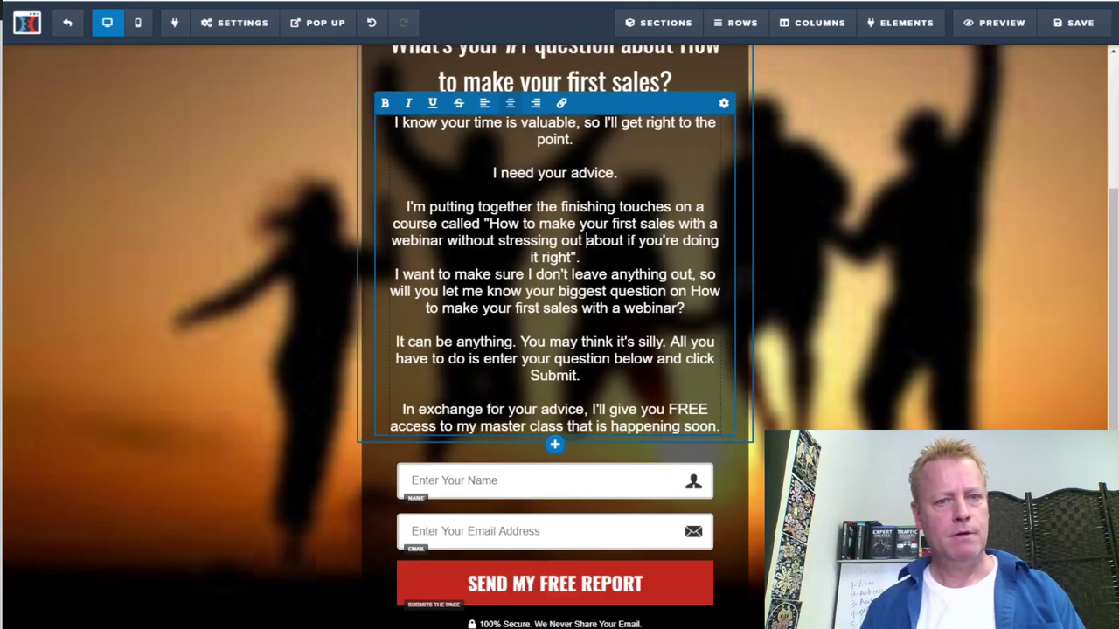
{"action": "scroll", "coordinate": [586, 241], "scroll_direction": "up", "scroll_amount": 3}
{"action": "scroll", "coordinate": [586, 349], "scroll_direction": "down", "scroll_amount": 2}
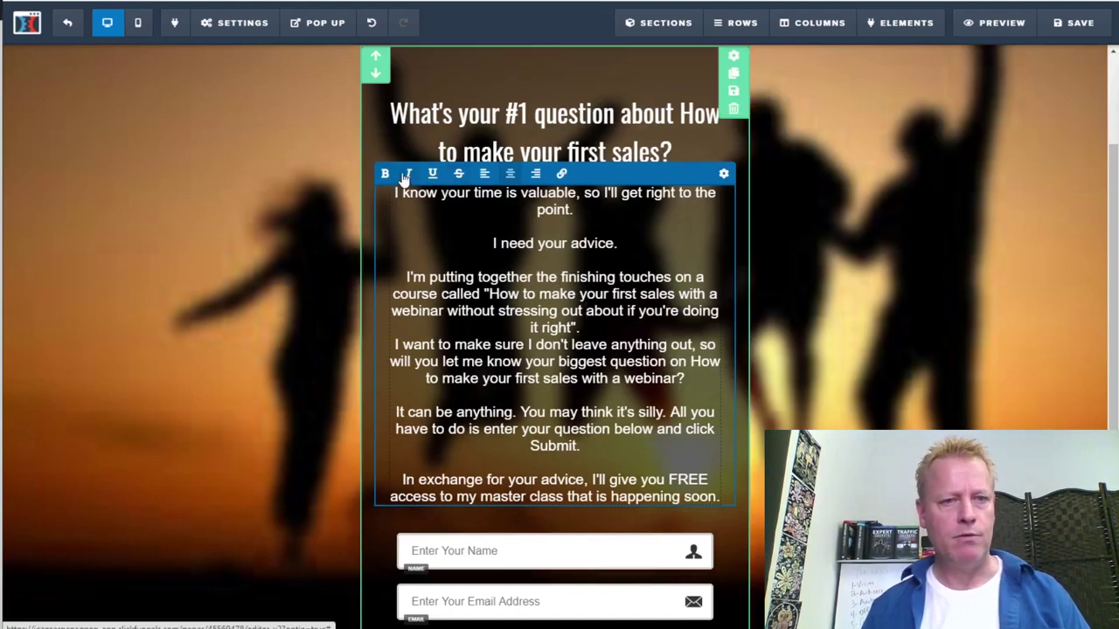
{"action": "left_click", "coordinate": [534, 243]}
{"action": "left_click_drag", "start_coordinate": [618, 245], "coordinate": [492, 244]}
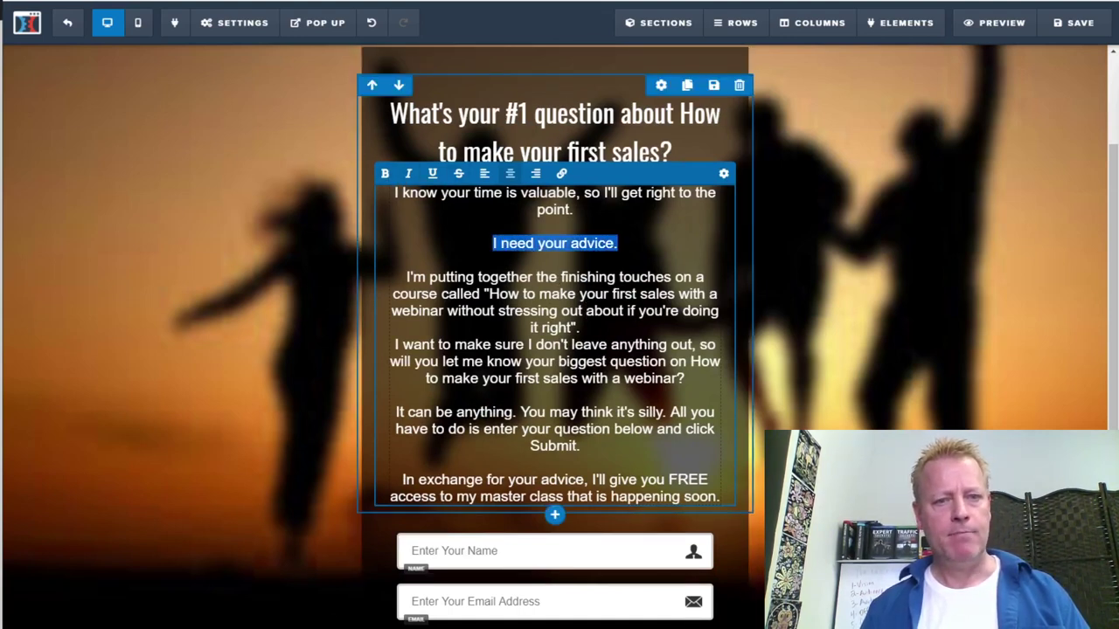
{"action": "left_click", "coordinate": [384, 173]}
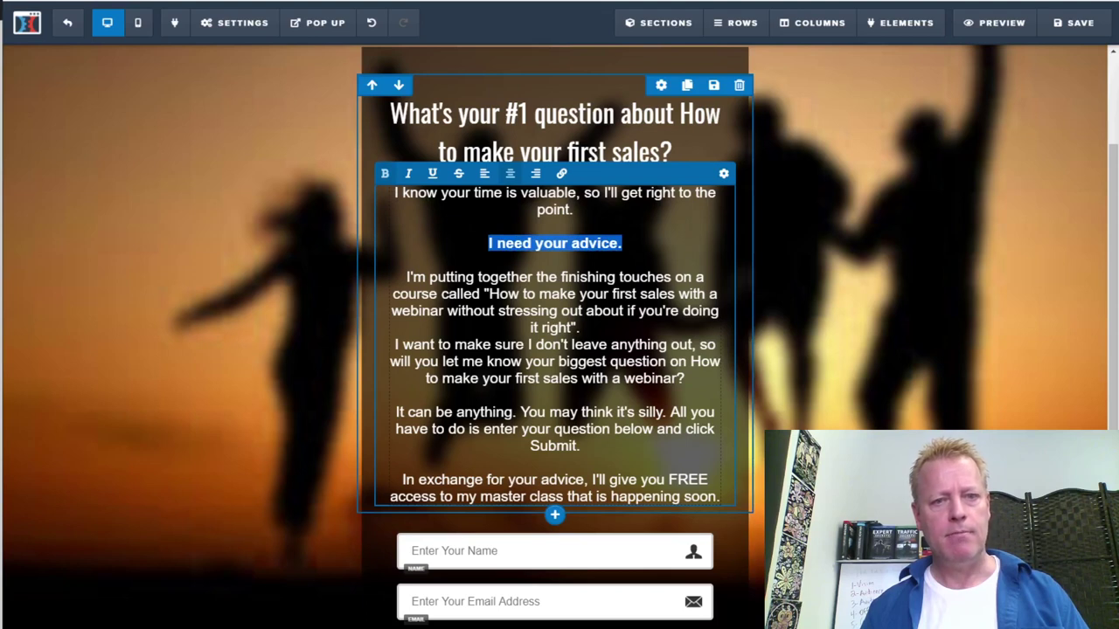
{"action": "left_click", "coordinate": [577, 294]}
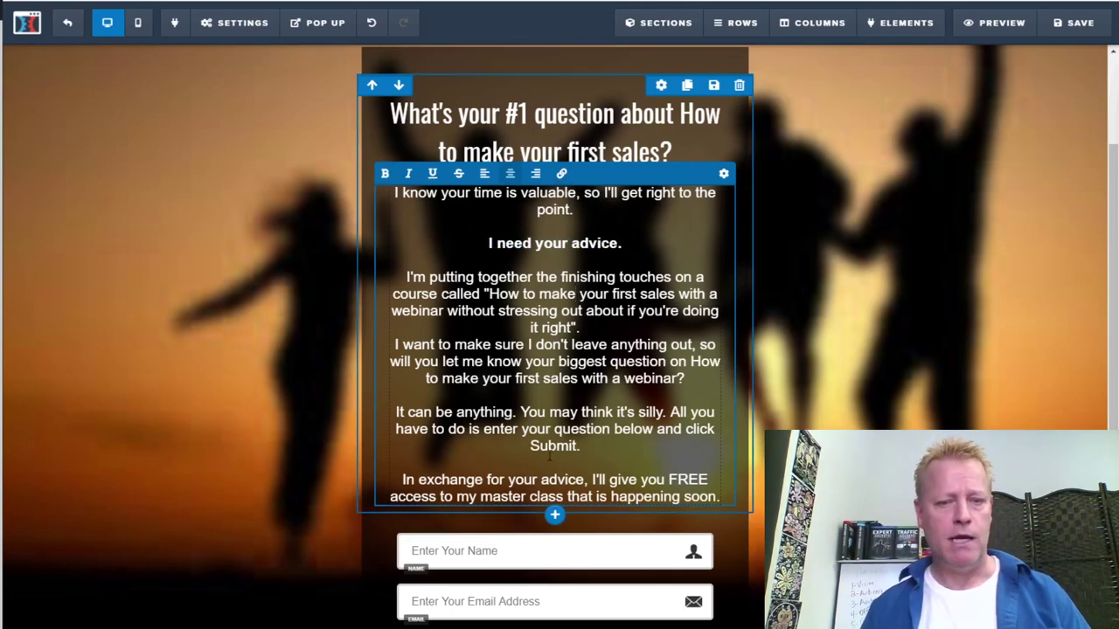
{"action": "scroll", "coordinate": [550, 463], "scroll_direction": "down", "scroll_amount": 1}
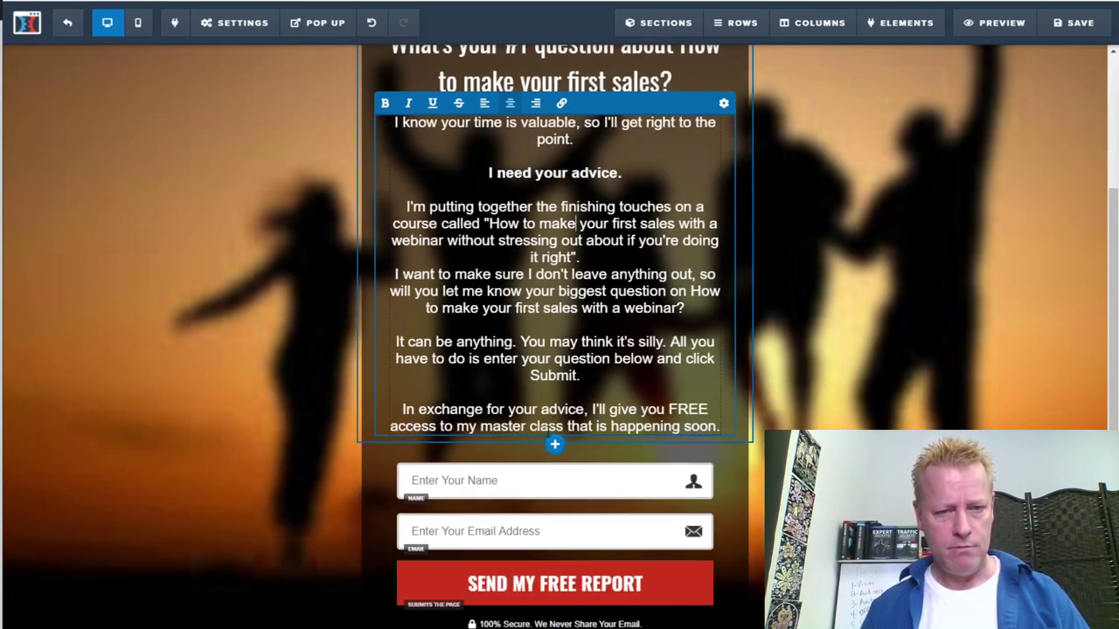
Add a single-column row below the intro text with a new Paragraph element
{"action": "left_click", "coordinate": [554, 446]}
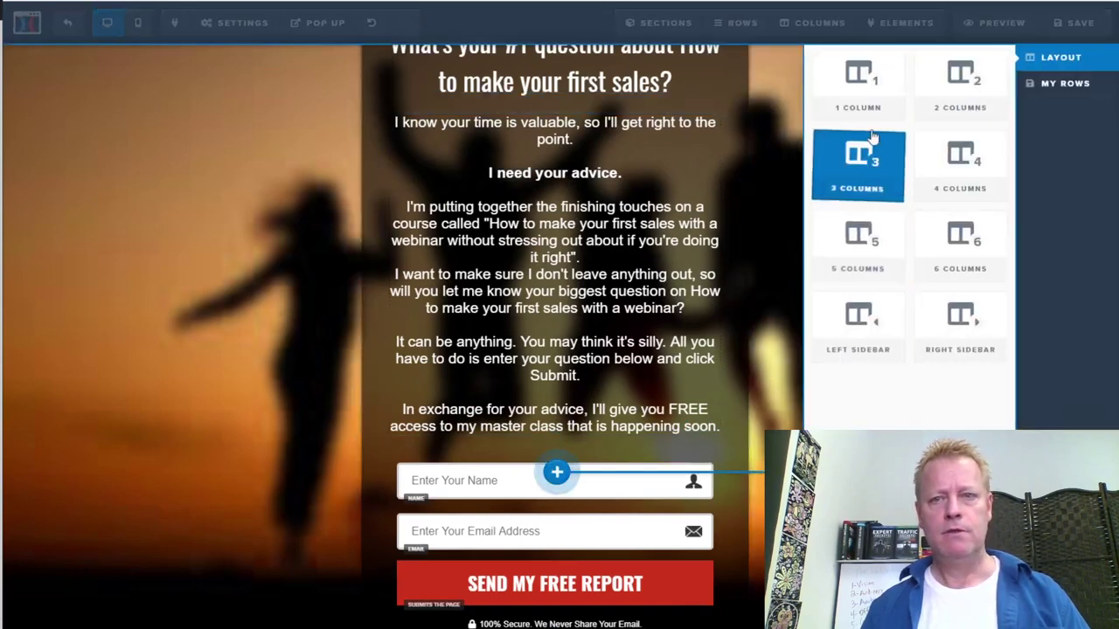
{"action": "left_click", "coordinate": [861, 85]}
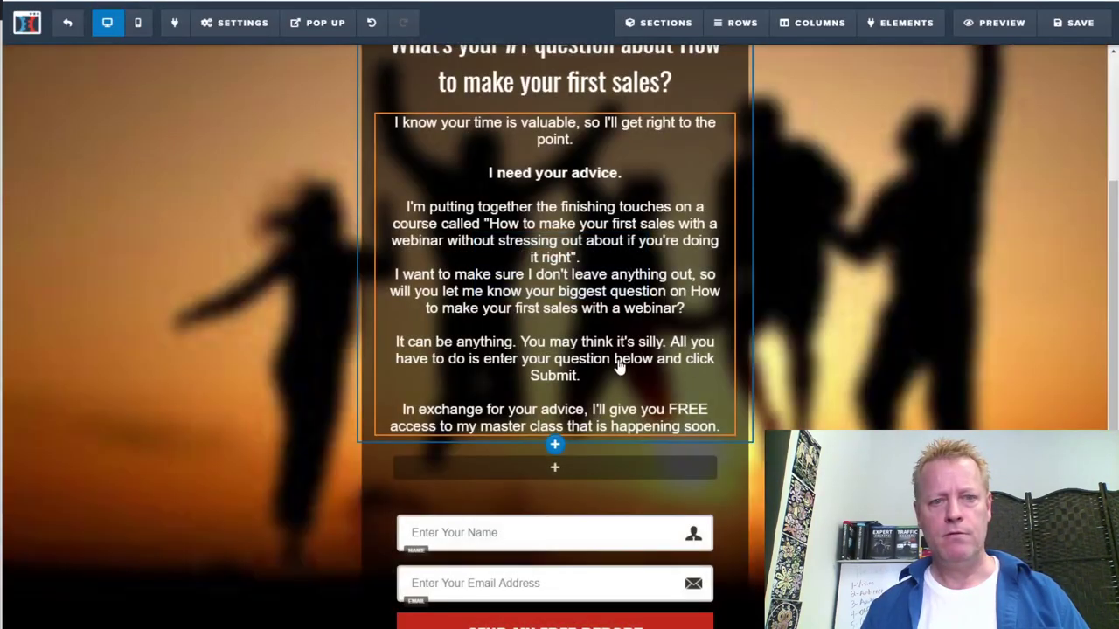
{"action": "mouse_move", "coordinate": [563, 479]}
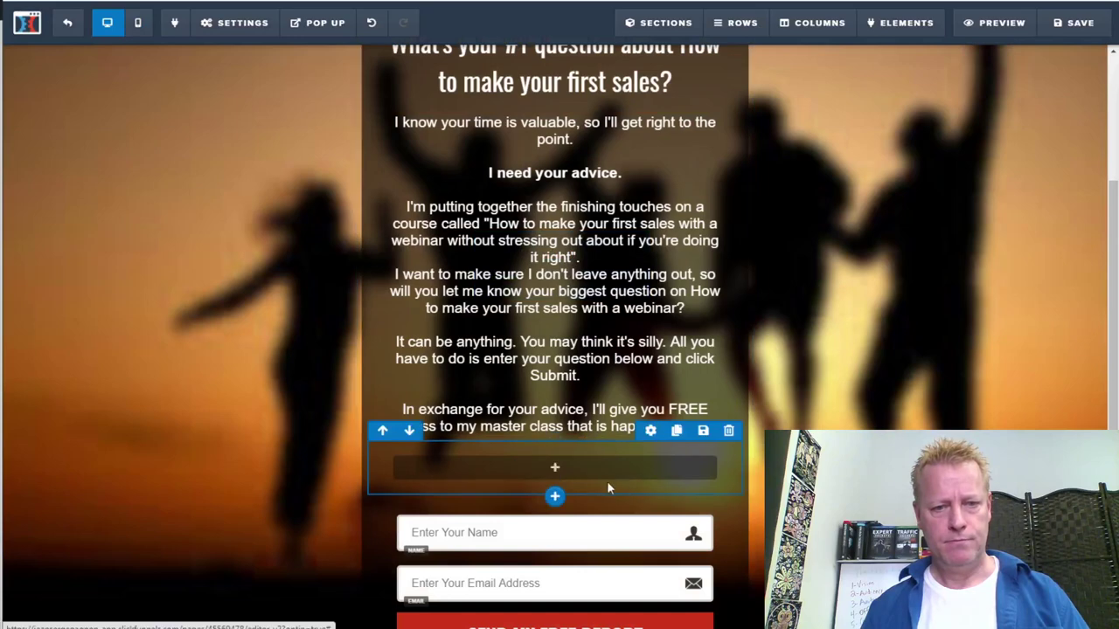
{"action": "left_click", "coordinate": [568, 472]}
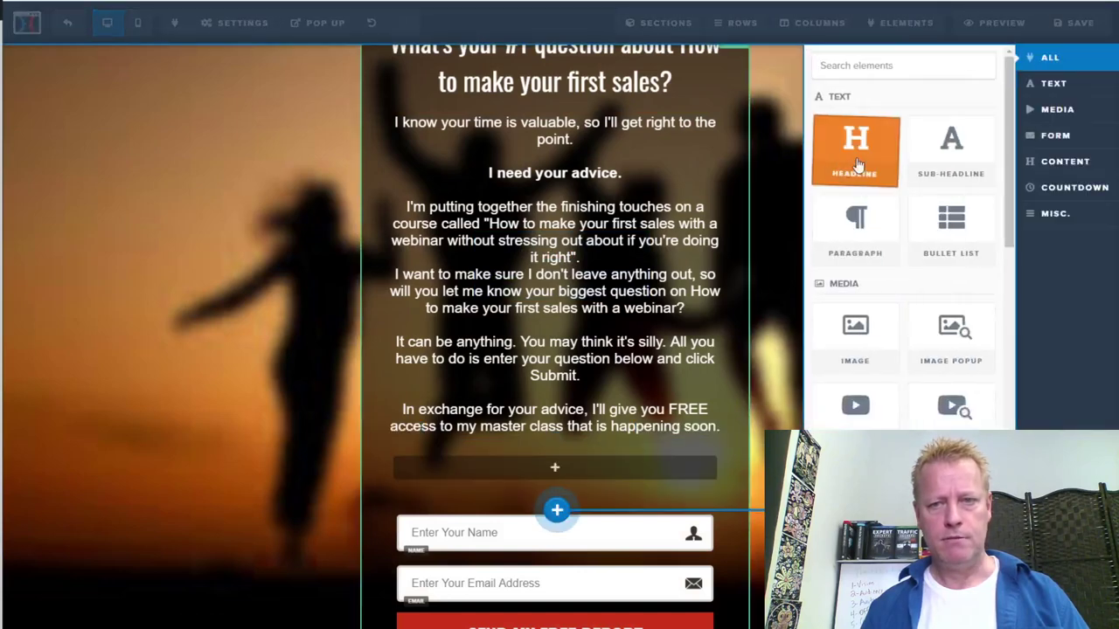
{"action": "left_click", "coordinate": [854, 226]}
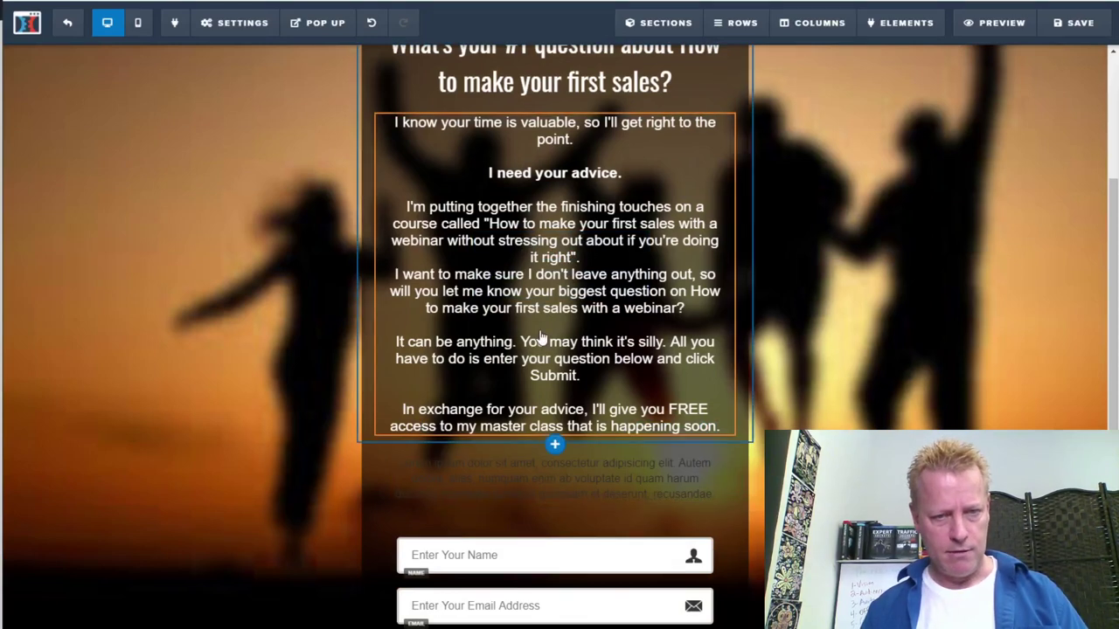
Move the course-invitation paragraphs from the intro over the new paragraph's lorem ipsum placeholder
{"action": "left_click", "coordinate": [542, 291]}
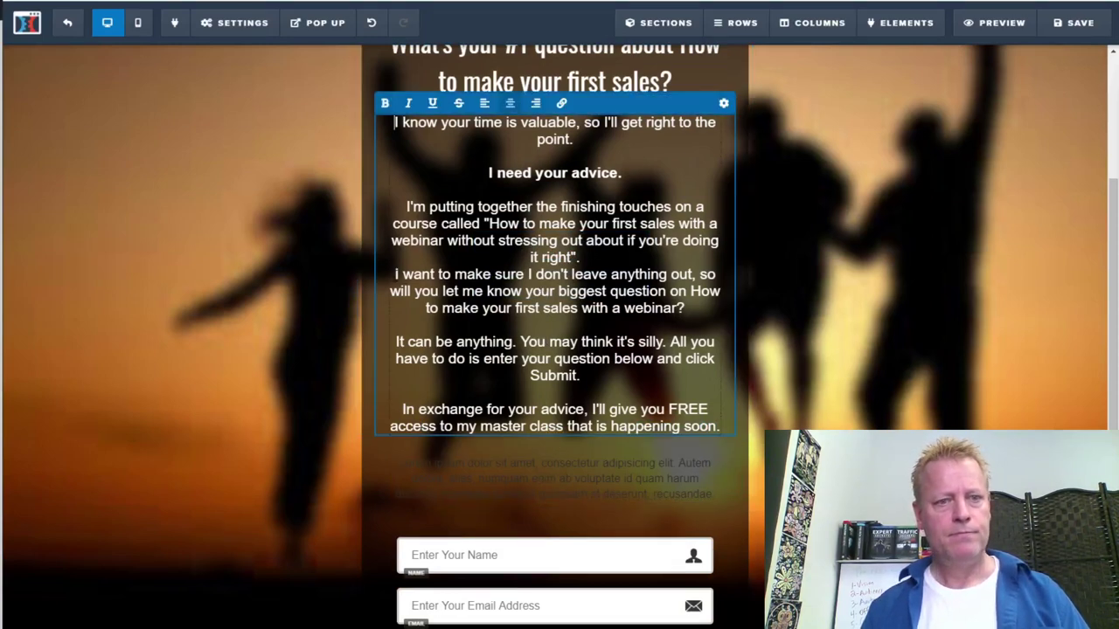
{"action": "left_click_drag", "start_coordinate": [405, 206], "coordinate": [726, 429]}
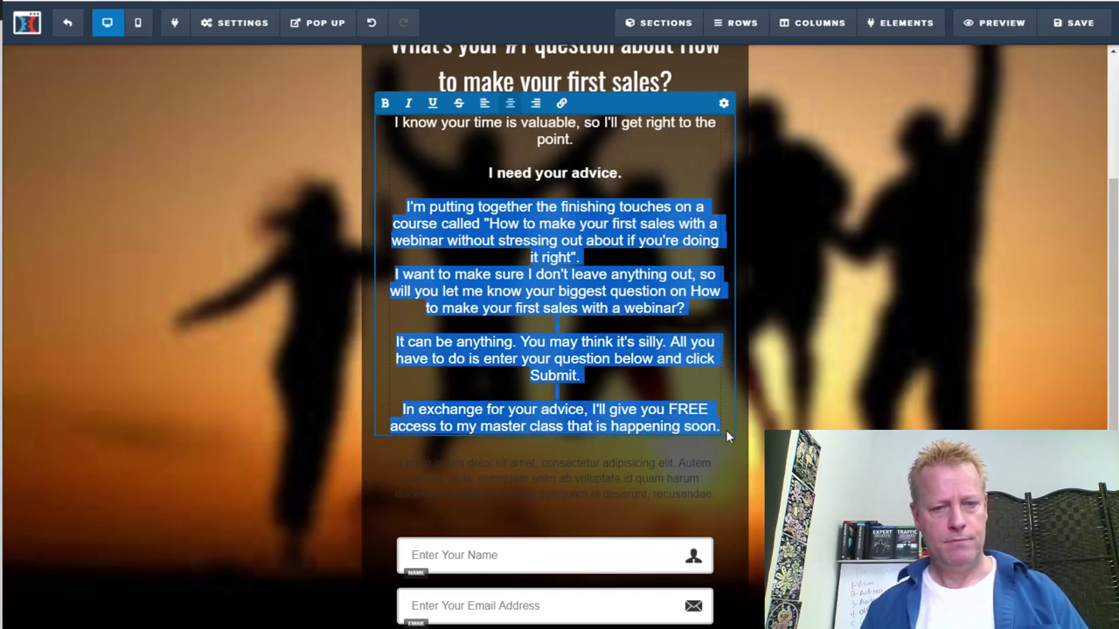
{"action": "key", "text": "BackSpace"}
{"action": "left_click", "coordinate": [562, 312]}
{"action": "double_click", "coordinate": [562, 312]}
{"action": "key", "text": "ctrl+a"}
{"action": "key", "text": "ctrl+v"}
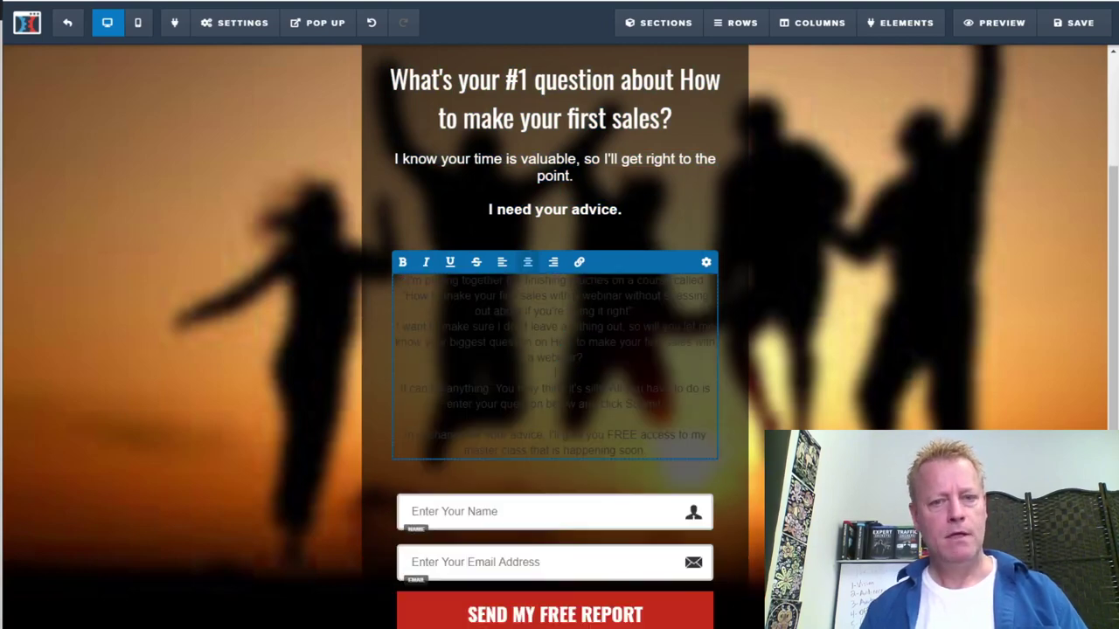
Set the new paragraph's text colour to white
{"action": "left_click", "coordinate": [706, 261]}
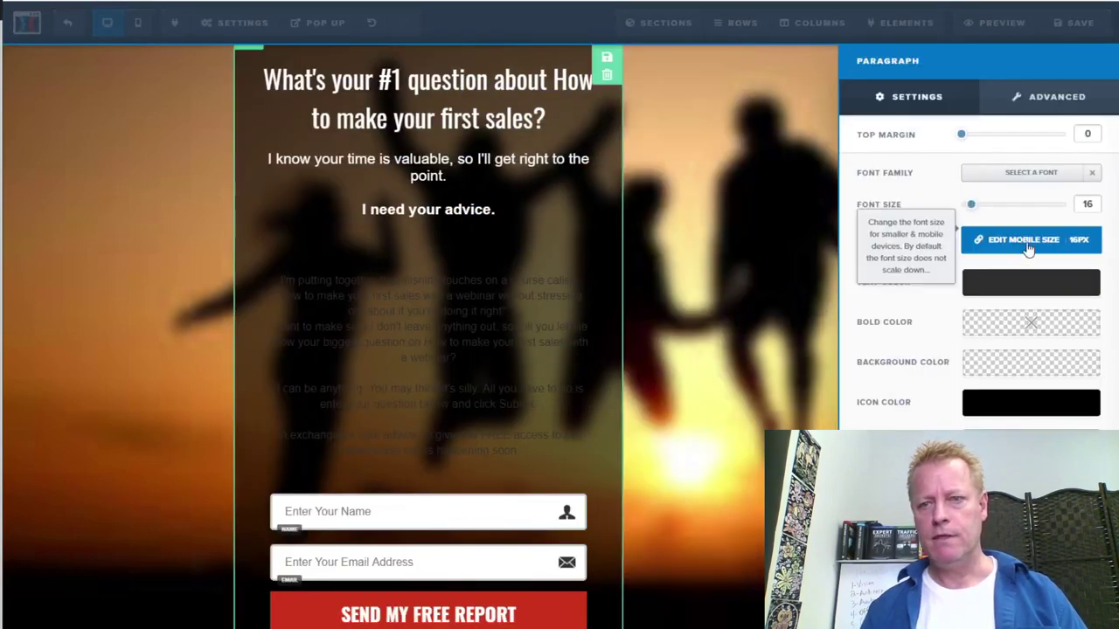
{"action": "left_click", "coordinate": [998, 298]}
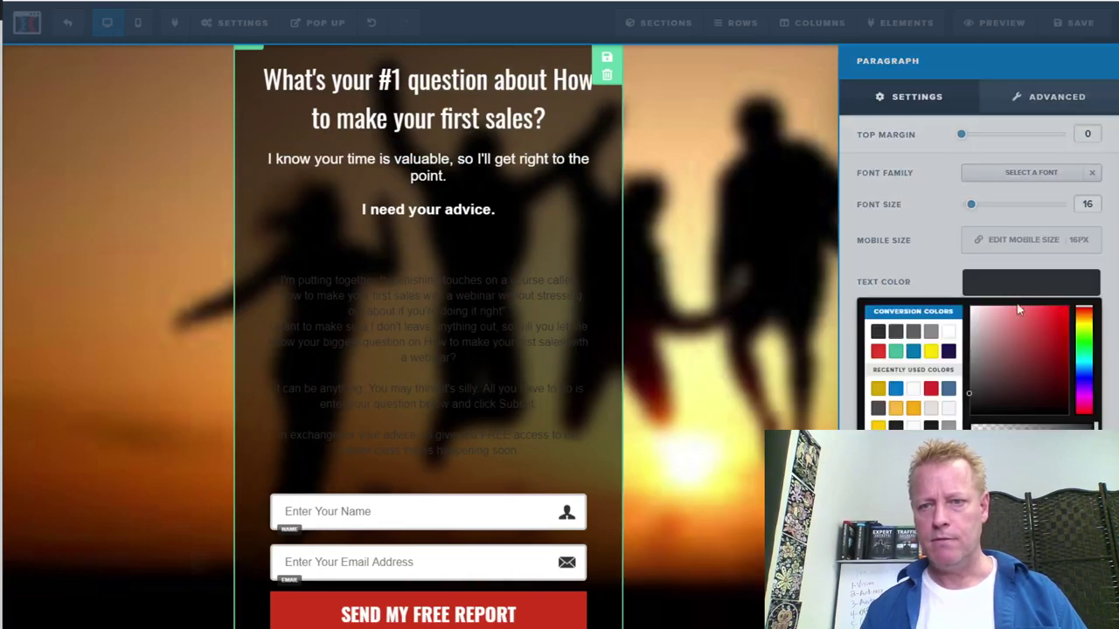
{"action": "left_click", "coordinate": [949, 332]}
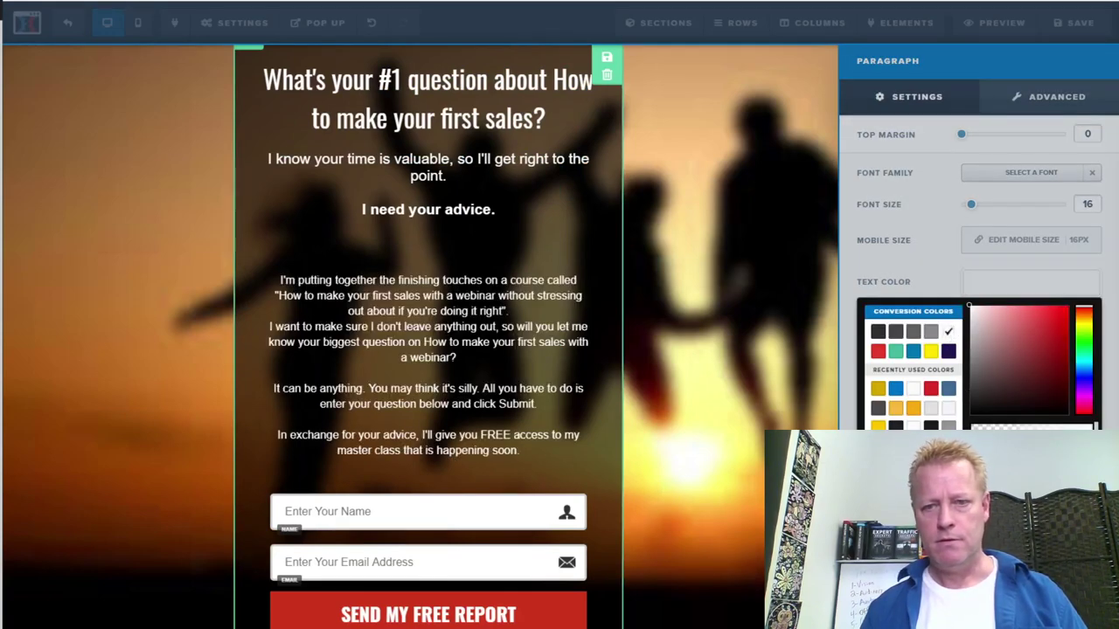
{"action": "left_click", "coordinate": [739, 507]}
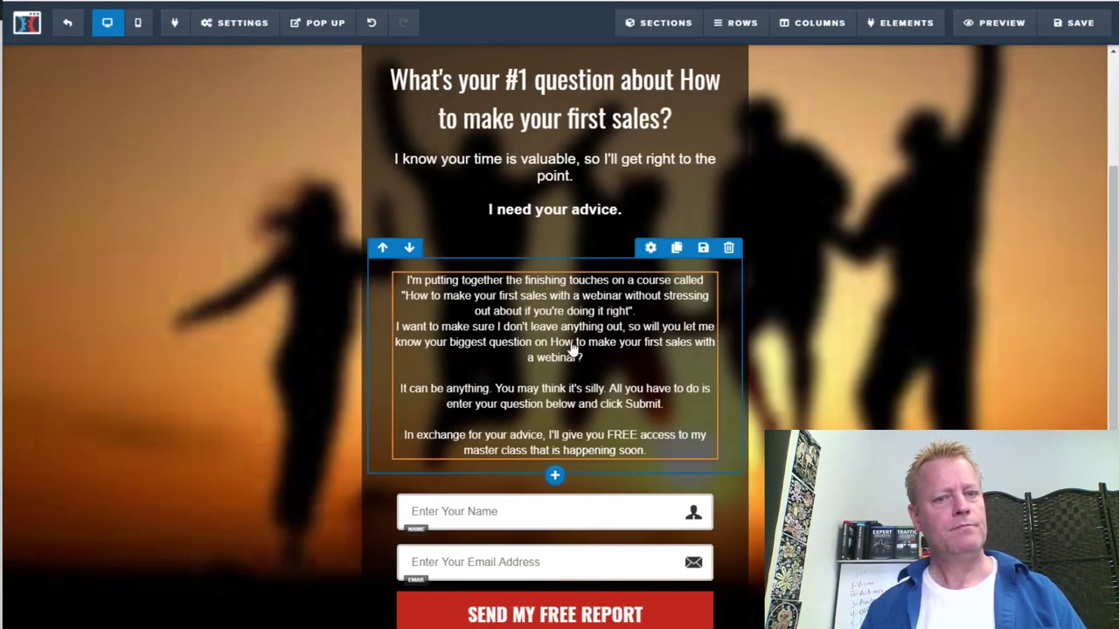
Remove the empty line under "I need your advice." and add a blank line after "doing it right"
{"action": "left_click", "coordinate": [553, 238]}
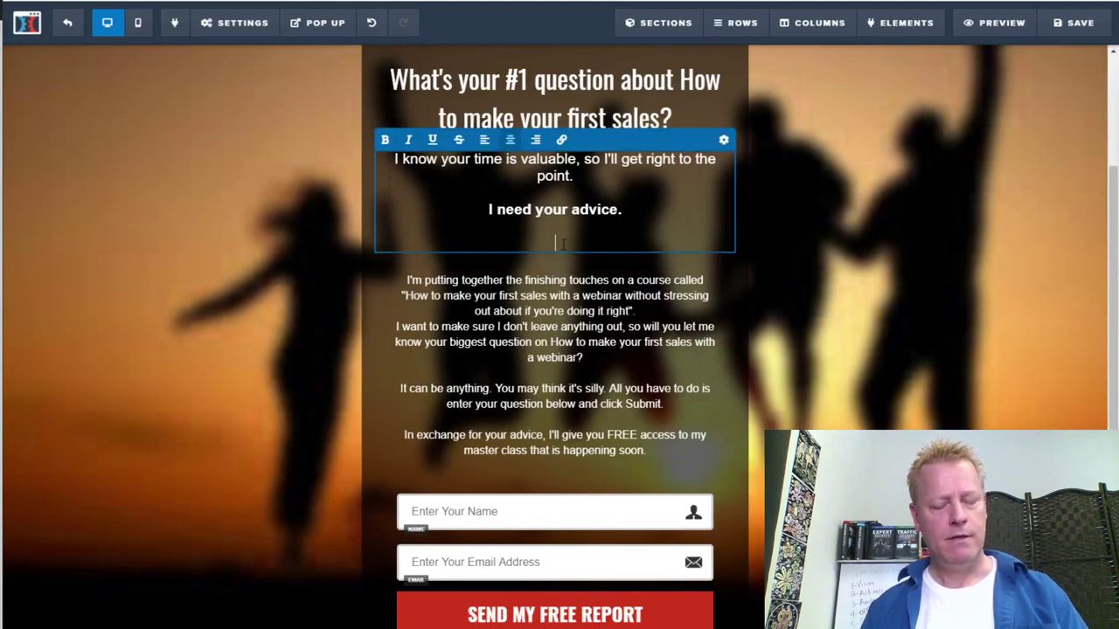
{"action": "key", "text": "BackSpace"}
{"action": "key", "text": "BackSpace"}
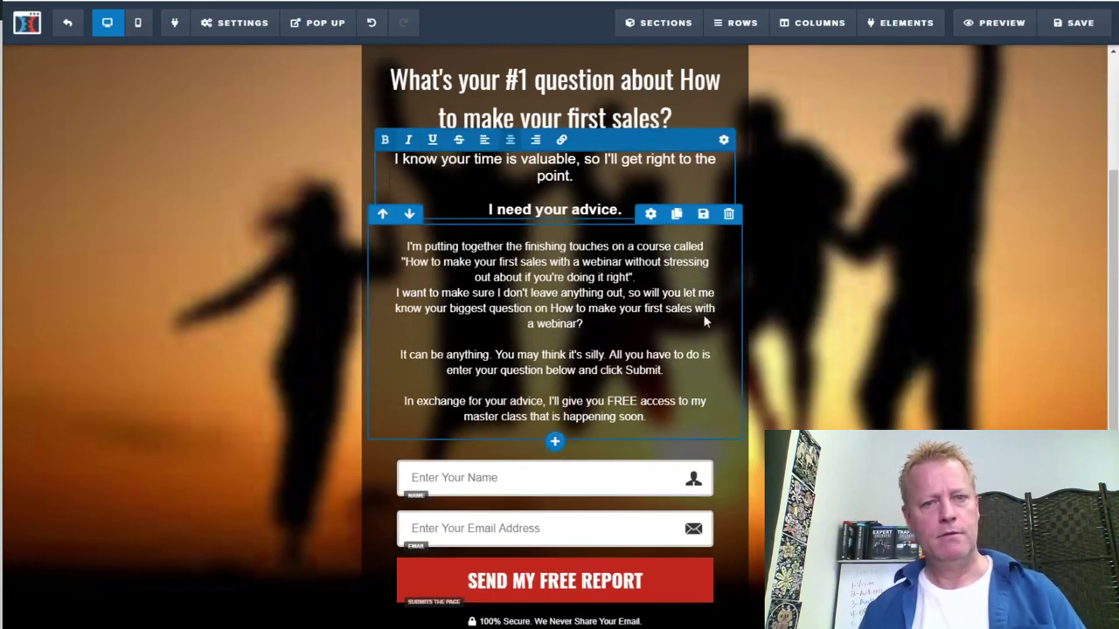
{"action": "left_click", "coordinate": [794, 326]}
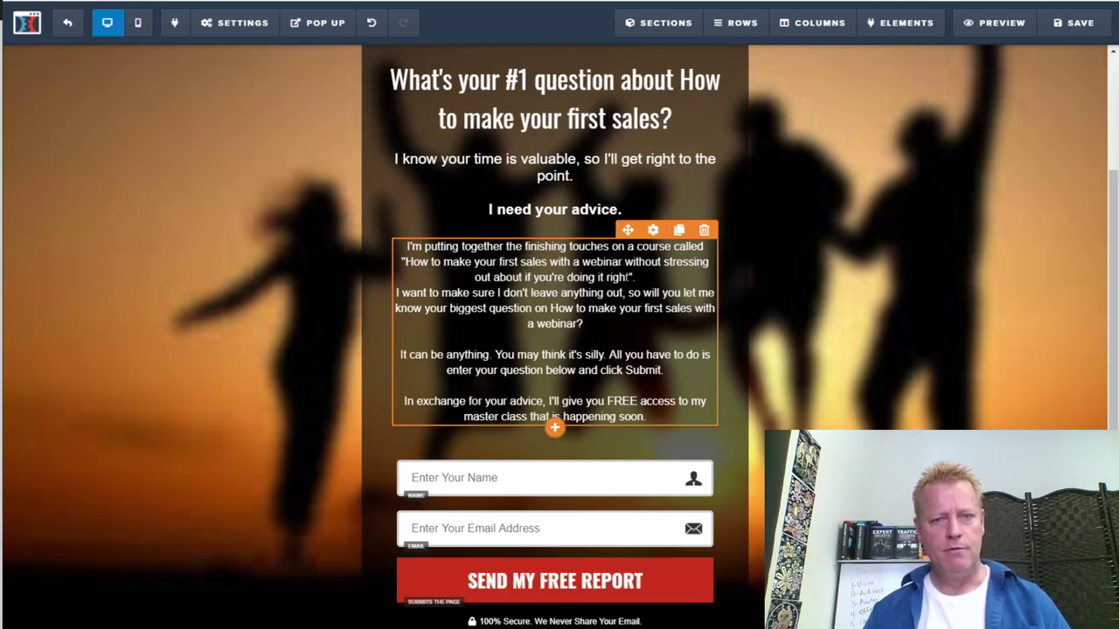
{"action": "left_click", "coordinate": [617, 286]}
{"action": "key", "text": "Return"}
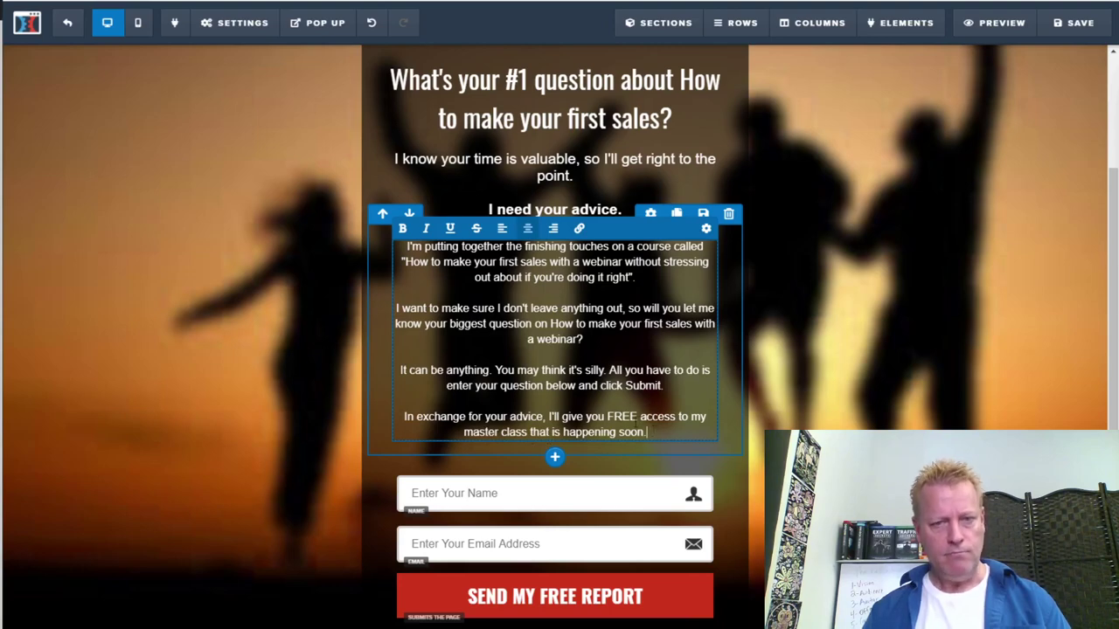
{"action": "scroll", "coordinate": [559, 350], "scroll_direction": "down", "scroll_amount": 2}
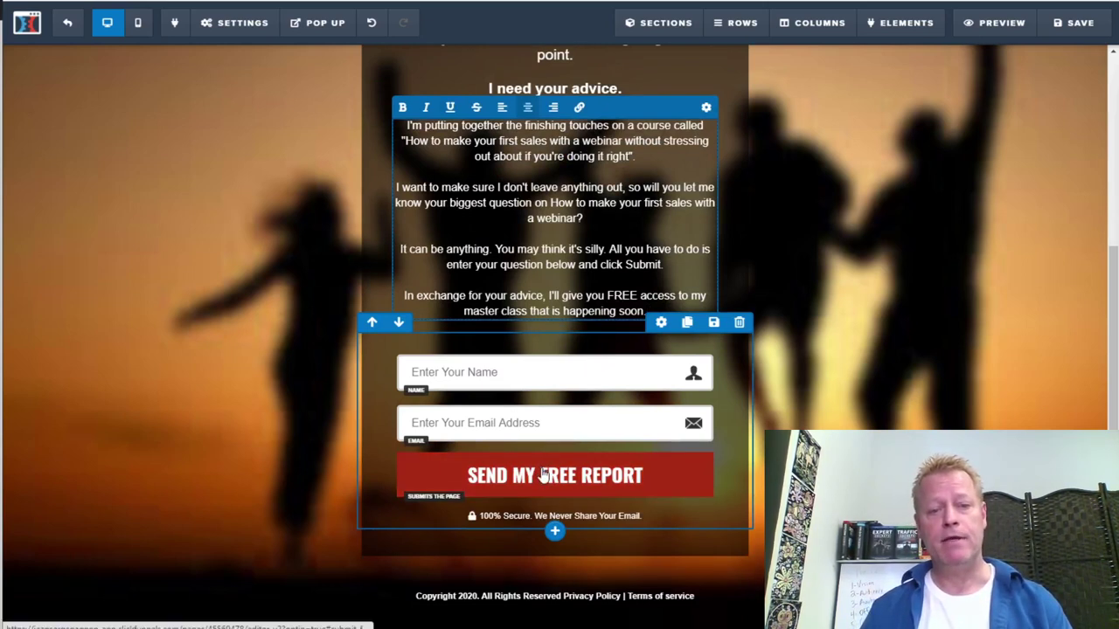
Change the form button's text to SUBMIT
{"action": "left_click", "coordinate": [590, 476]}
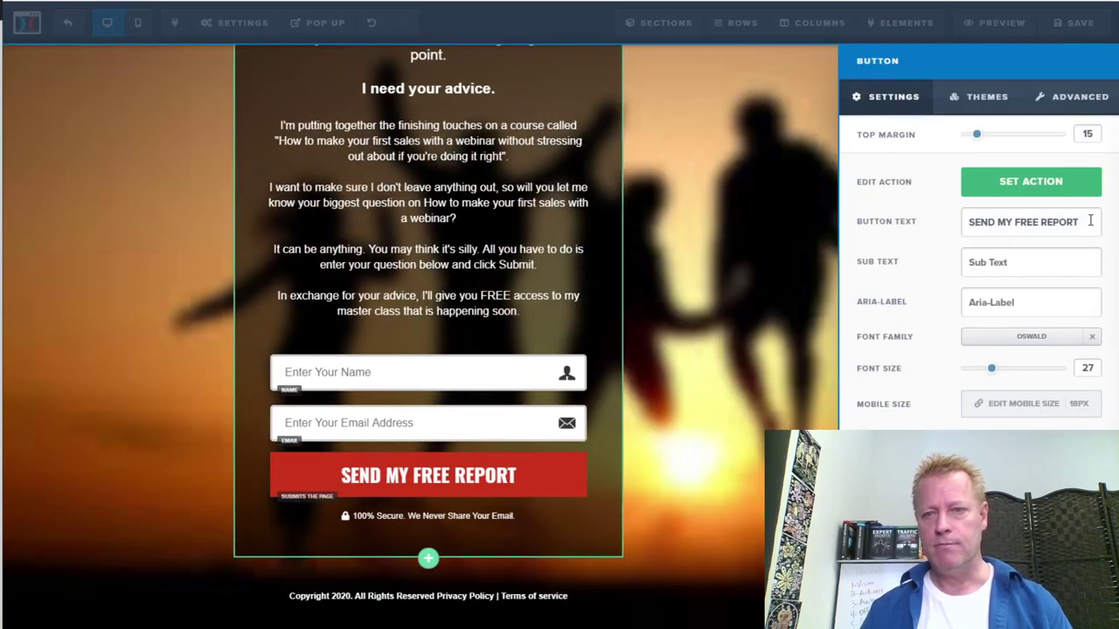
{"action": "left_click_drag", "start_coordinate": [1090, 221], "coordinate": [966, 224]}
{"action": "type", "text": "SUBMIT"}
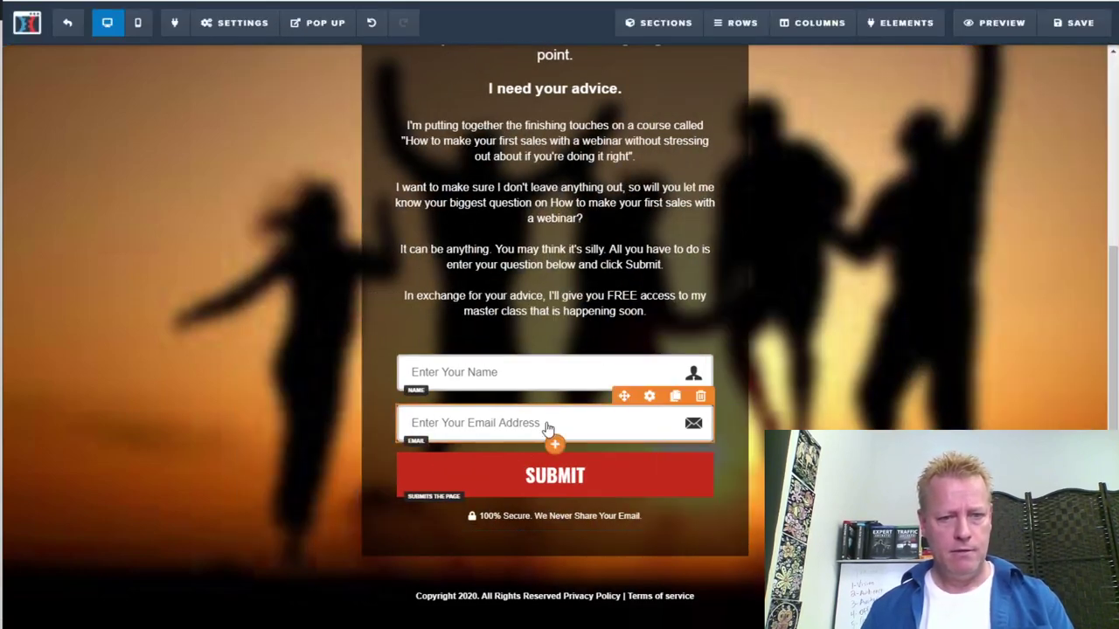
Delete the email field from the form
{"action": "left_click", "coordinate": [568, 428]}
{"action": "left_click", "coordinate": [521, 429]}
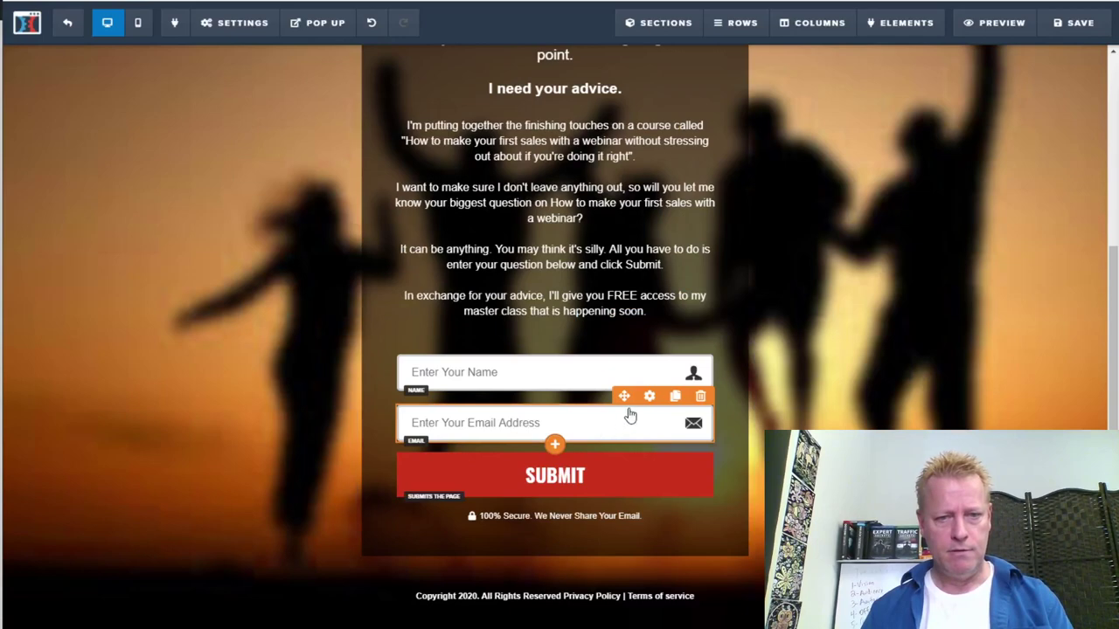
{"action": "left_click", "coordinate": [700, 398]}
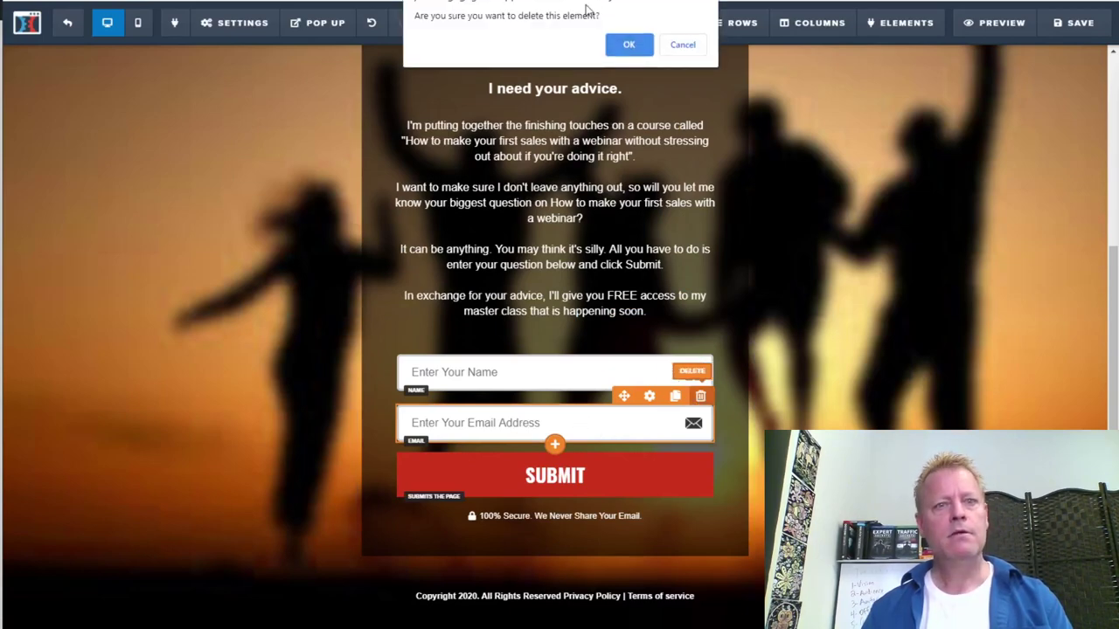
{"action": "left_click", "coordinate": [629, 45]}
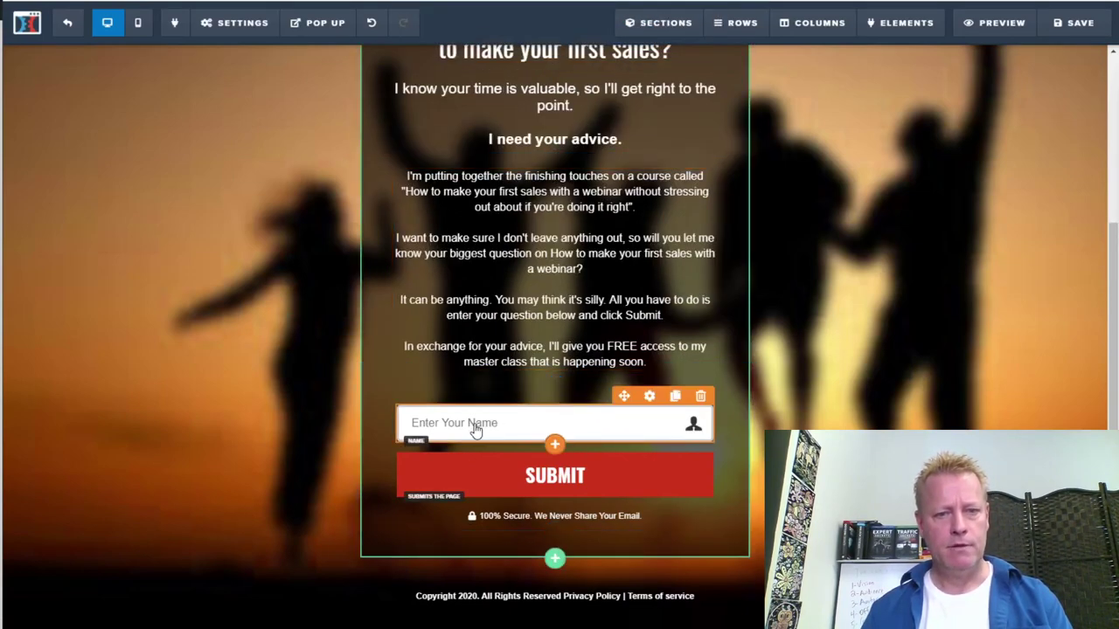
Make the name field Custom Type with placeholder "Enter your #1 Question here"
{"action": "left_click", "coordinate": [475, 425]}
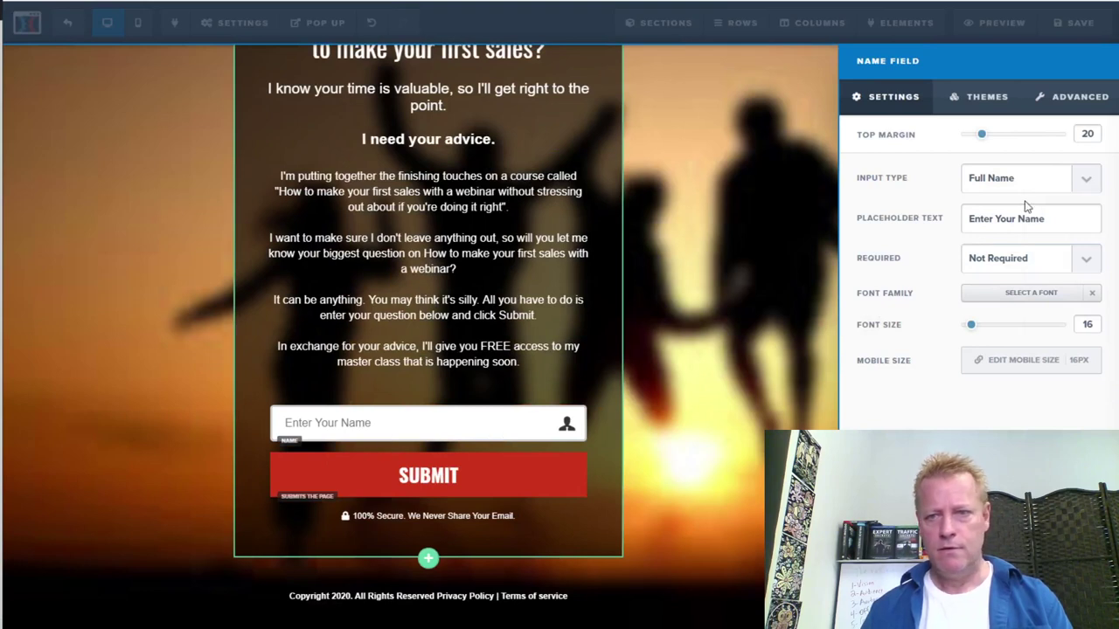
{"action": "left_click", "coordinate": [1088, 179]}
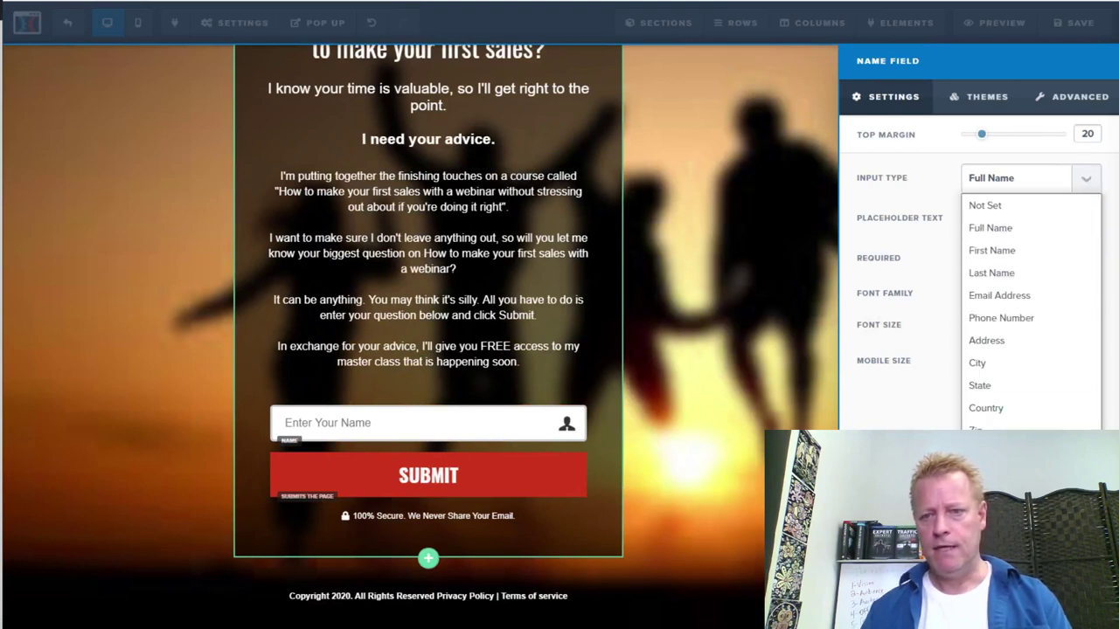
{"action": "left_click", "coordinate": [980, 253]}
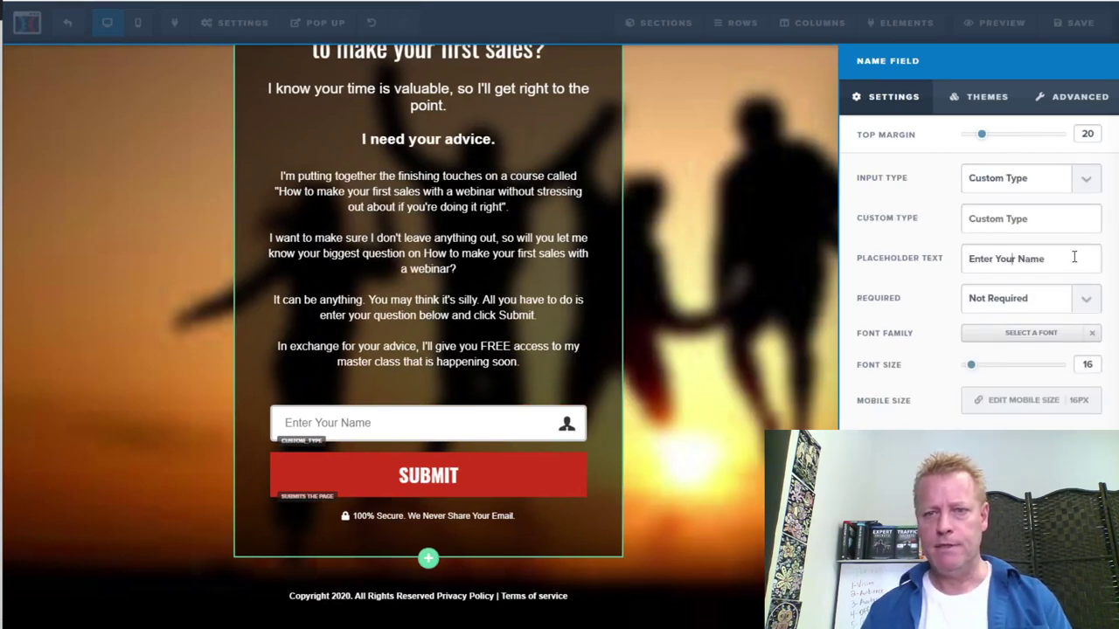
{"action": "left_click_drag", "start_coordinate": [1074, 256], "coordinate": [952, 258]}
{"action": "type", "text": "Your "}
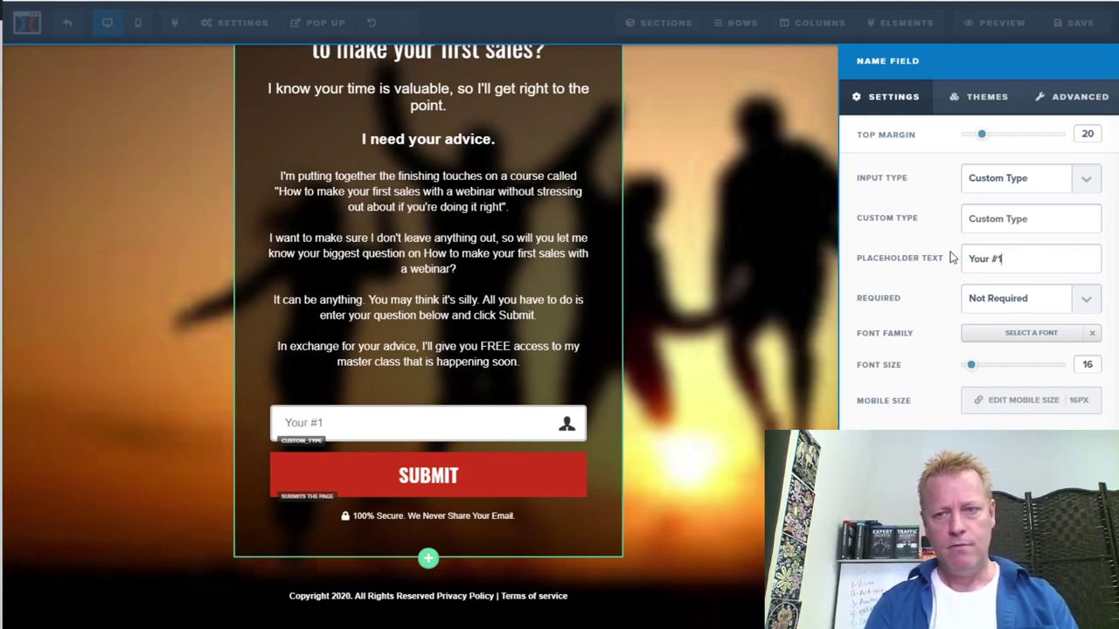
{"action": "type", "text": "#1 Question"}
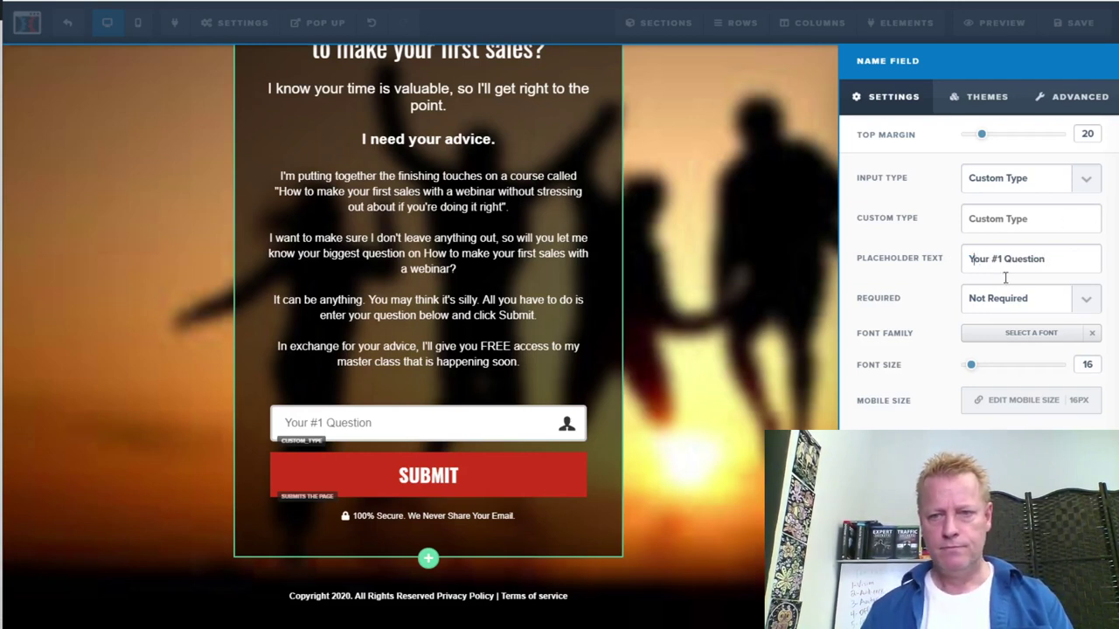
{"action": "key", "text": "Home"}
{"action": "key", "text": "Delete"}
{"action": "type", "text": "Enter"}
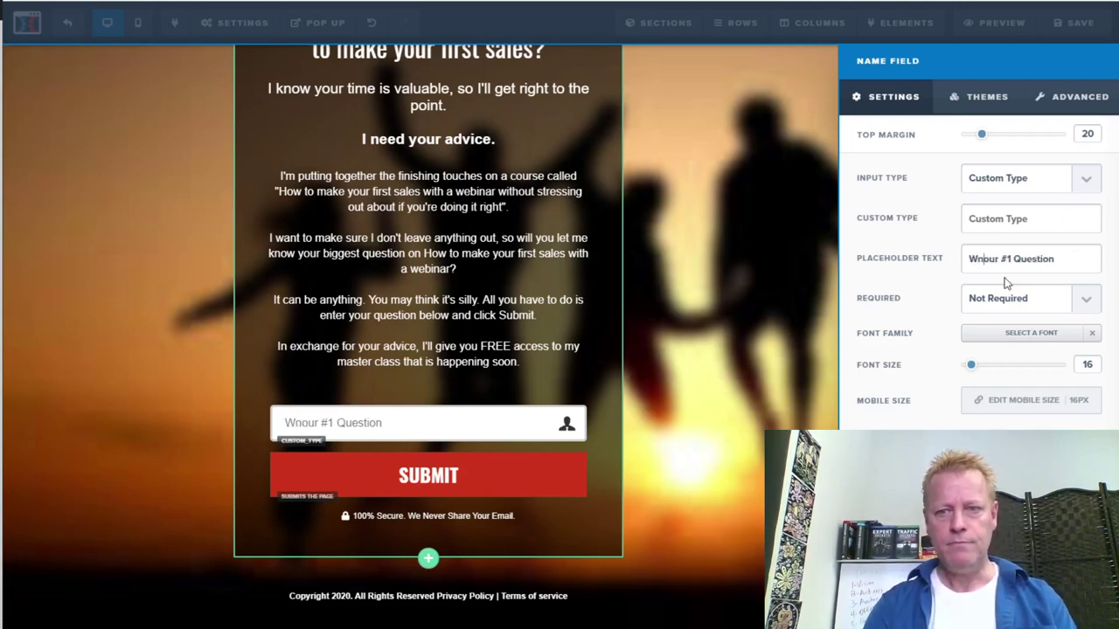
{"action": "type", "text": " y"}
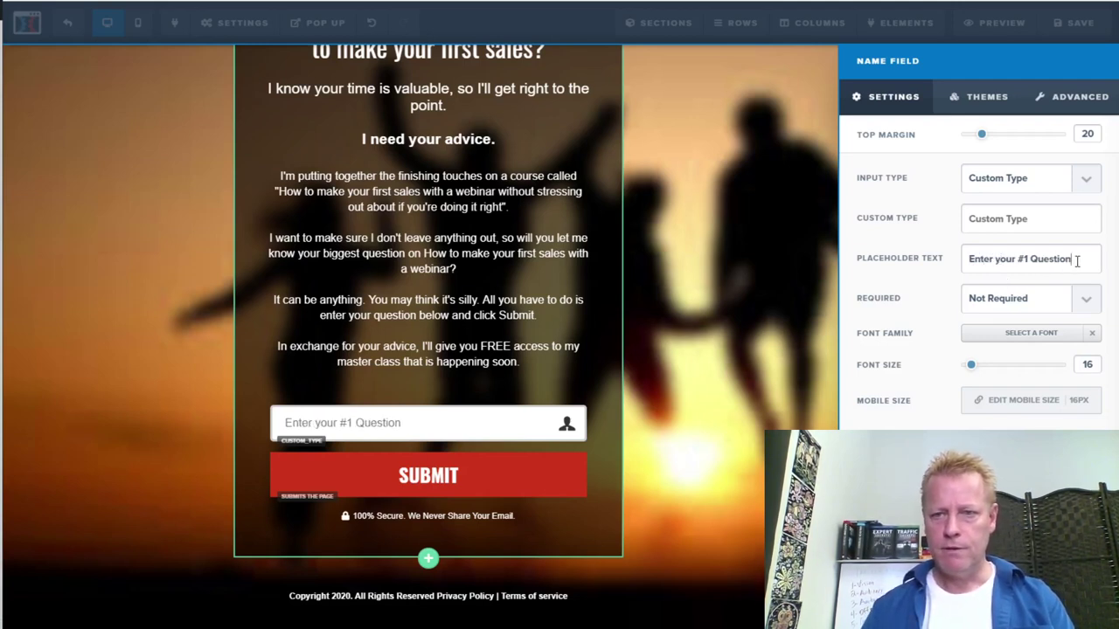
{"action": "type", "text": " here"}
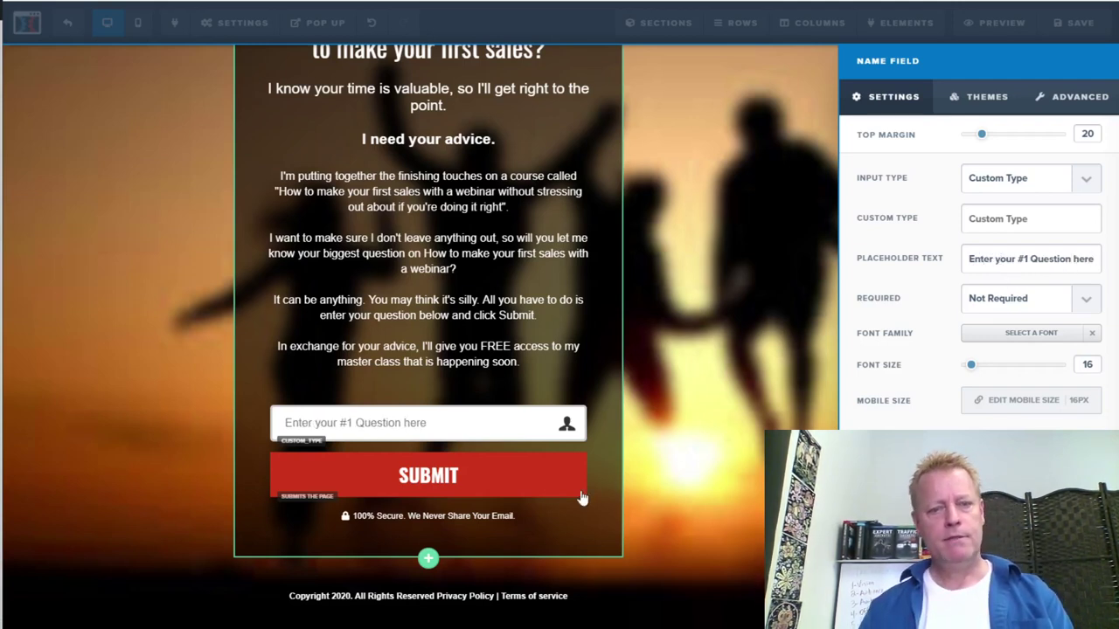
Add a full-width section with a single-column row below the form
{"action": "left_click", "coordinate": [689, 439]}
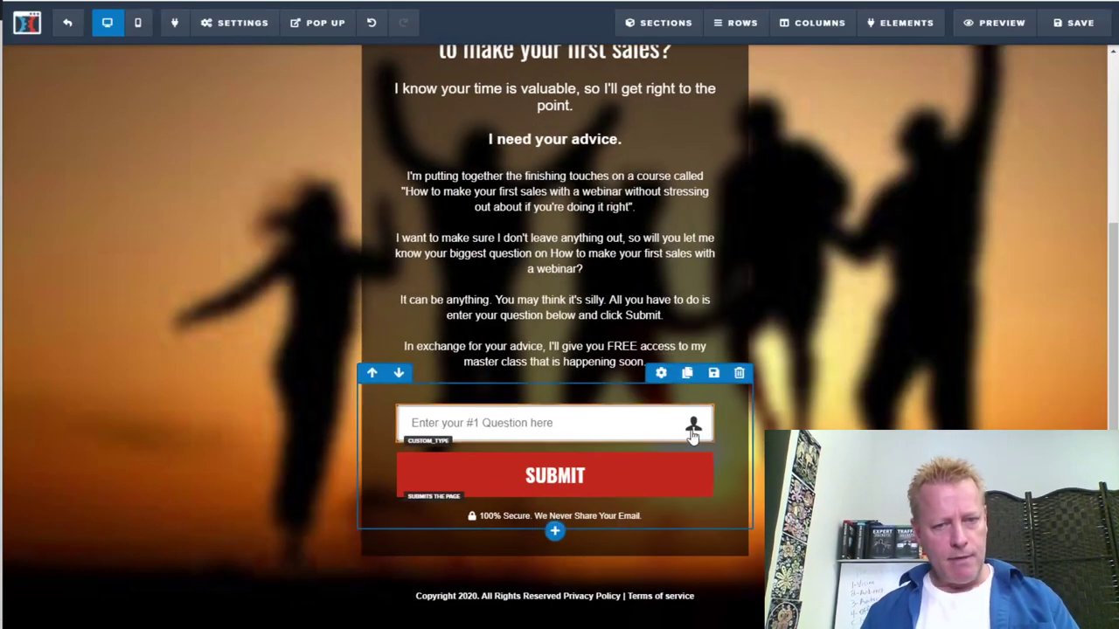
{"action": "left_click", "coordinate": [555, 558]}
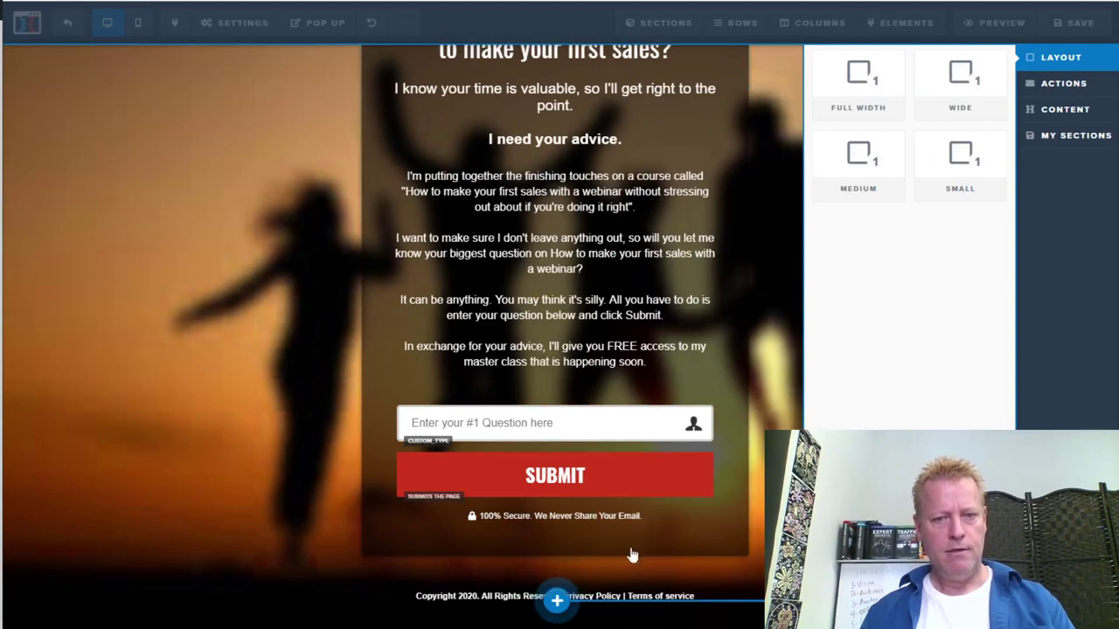
{"action": "left_click", "coordinate": [865, 87]}
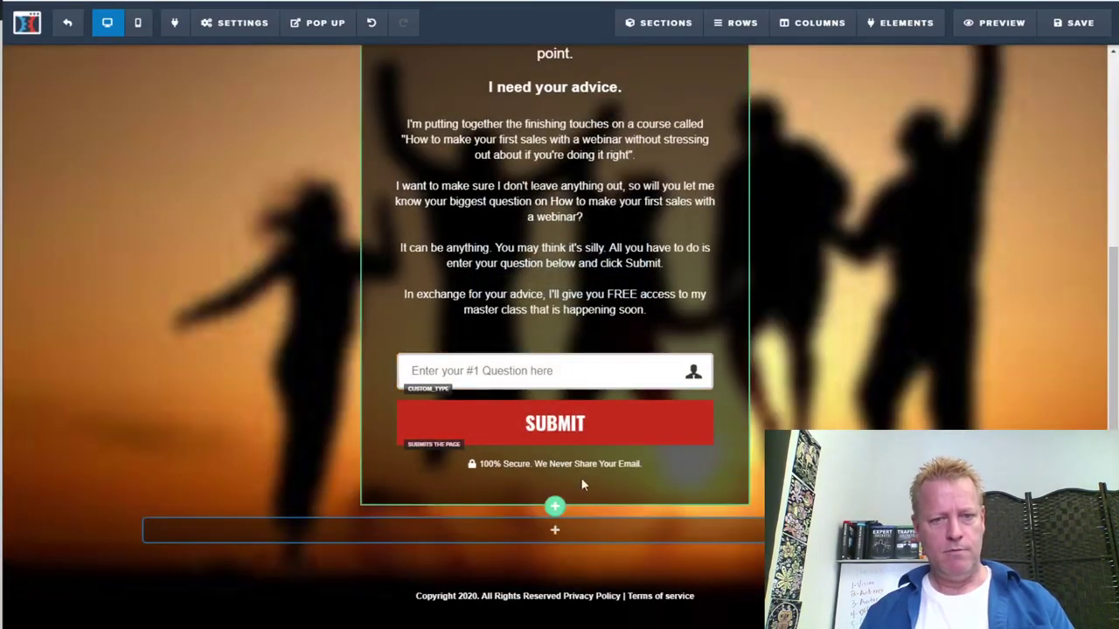
{"action": "left_click", "coordinate": [560, 530]}
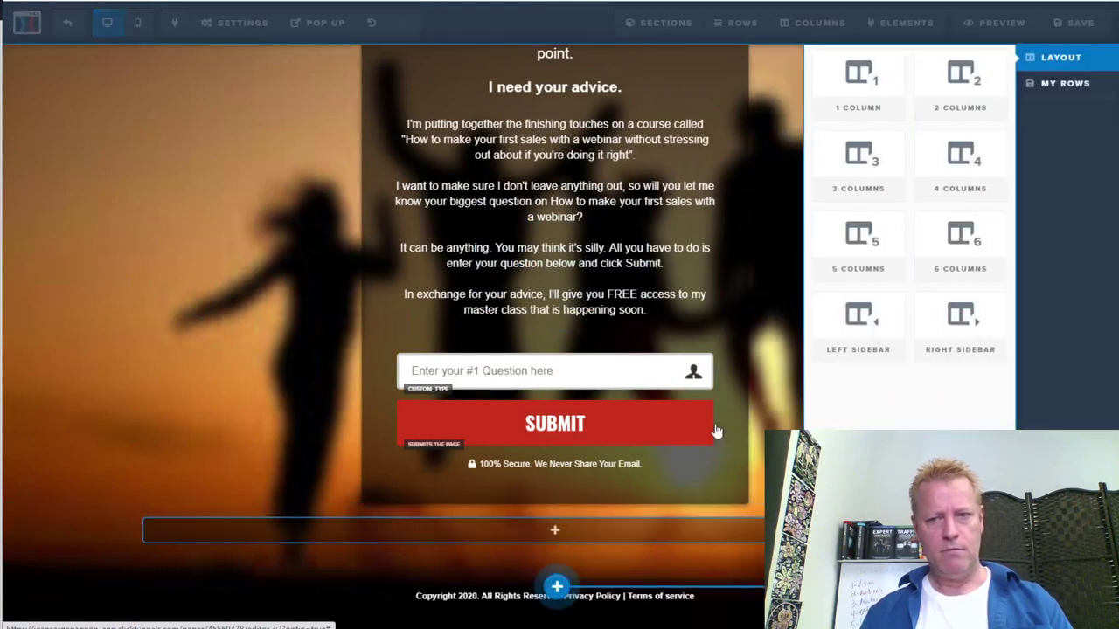
{"action": "left_click", "coordinate": [763, 470]}
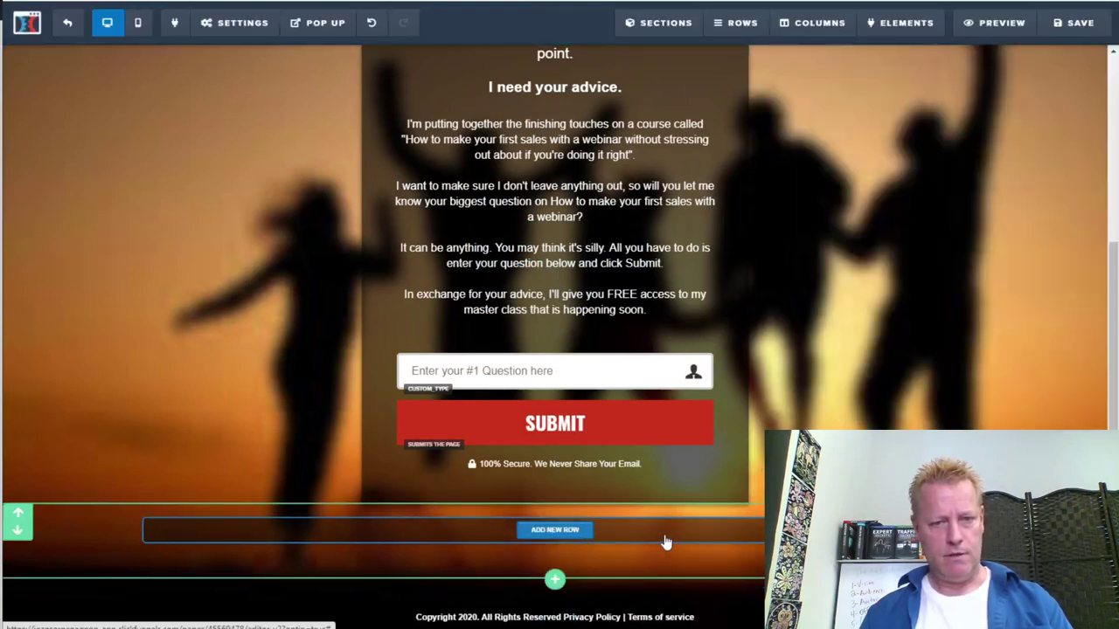
{"action": "left_click", "coordinate": [542, 530]}
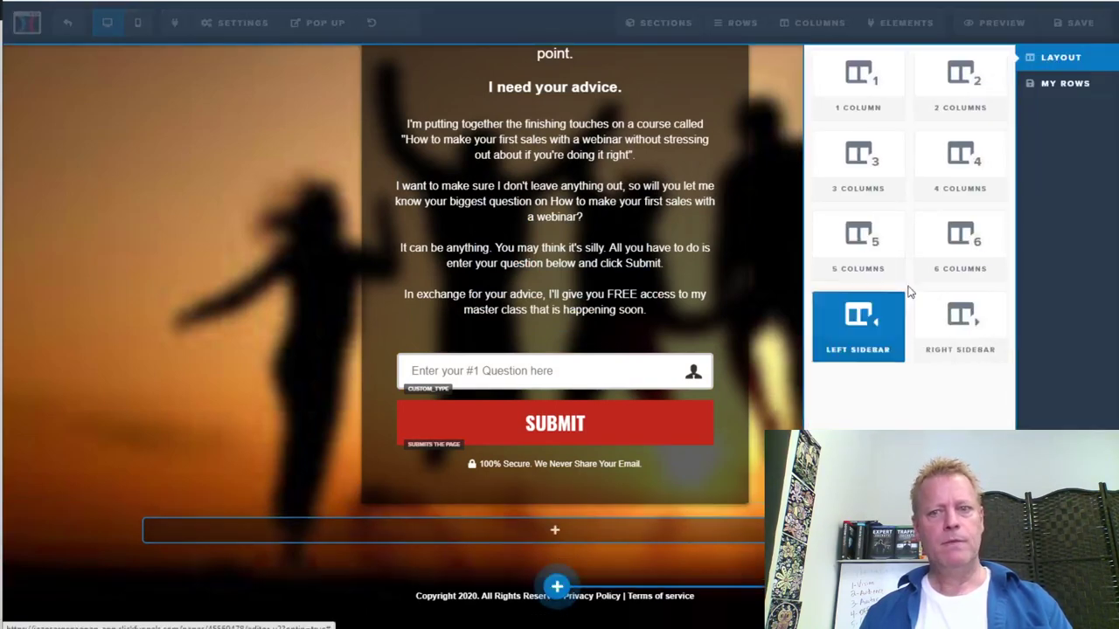
{"action": "left_click", "coordinate": [871, 85]}
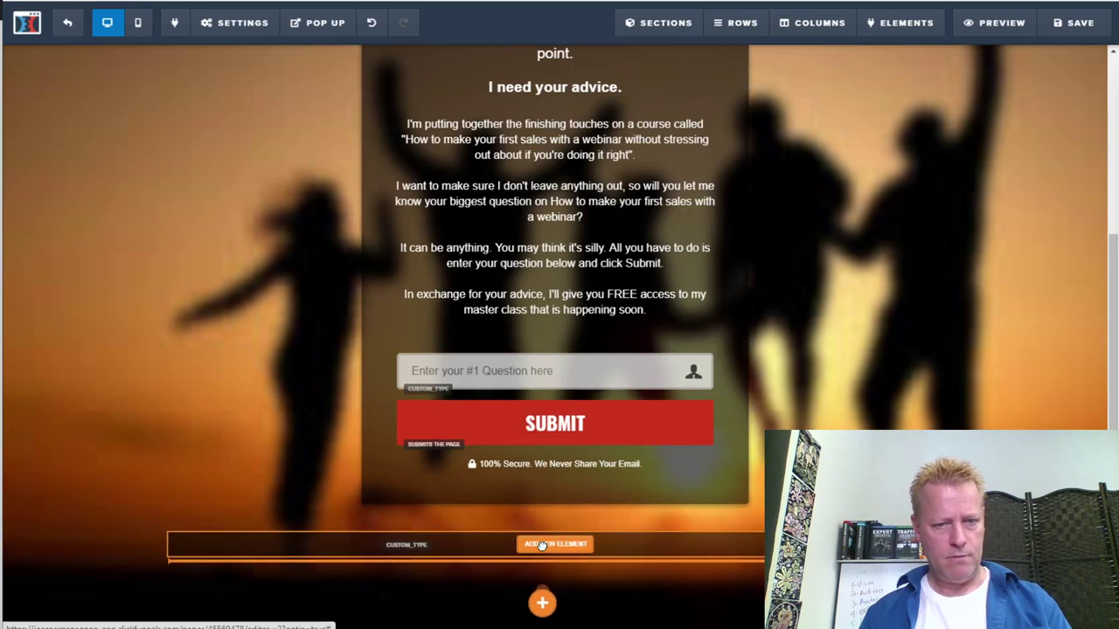
Move the question field, Submit button and 100% Secure note into the new row; delete the empty element
{"action": "left_click_drag", "start_coordinate": [542, 544], "coordinate": [551, 547]}
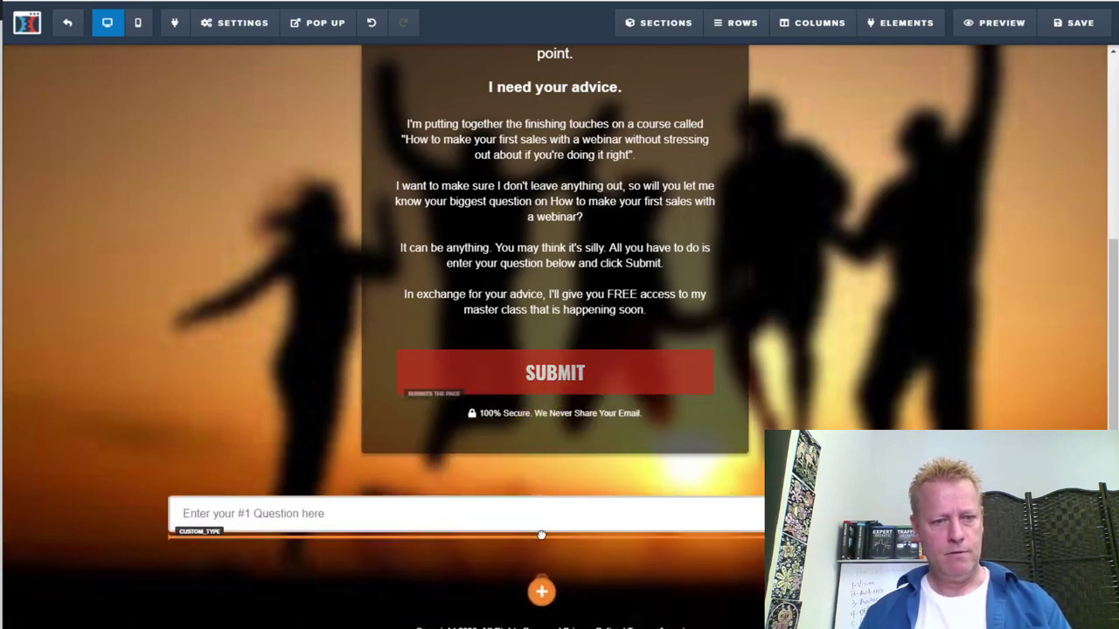
{"action": "left_click_drag", "start_coordinate": [541, 535], "coordinate": [536, 534]}
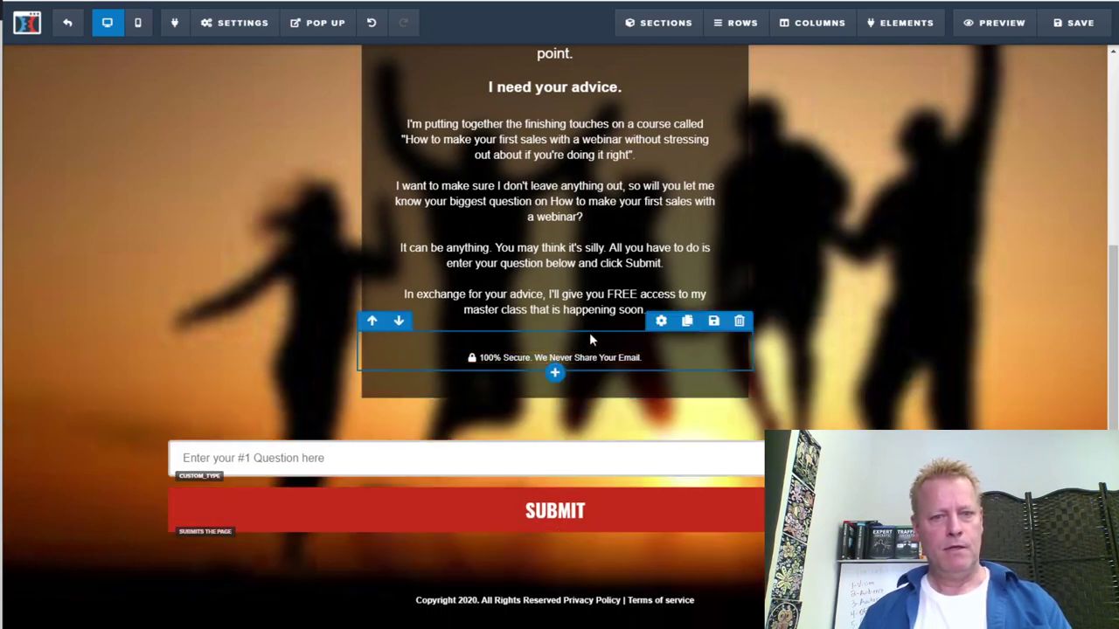
{"action": "left_click_drag", "start_coordinate": [589, 364], "coordinate": [577, 555]}
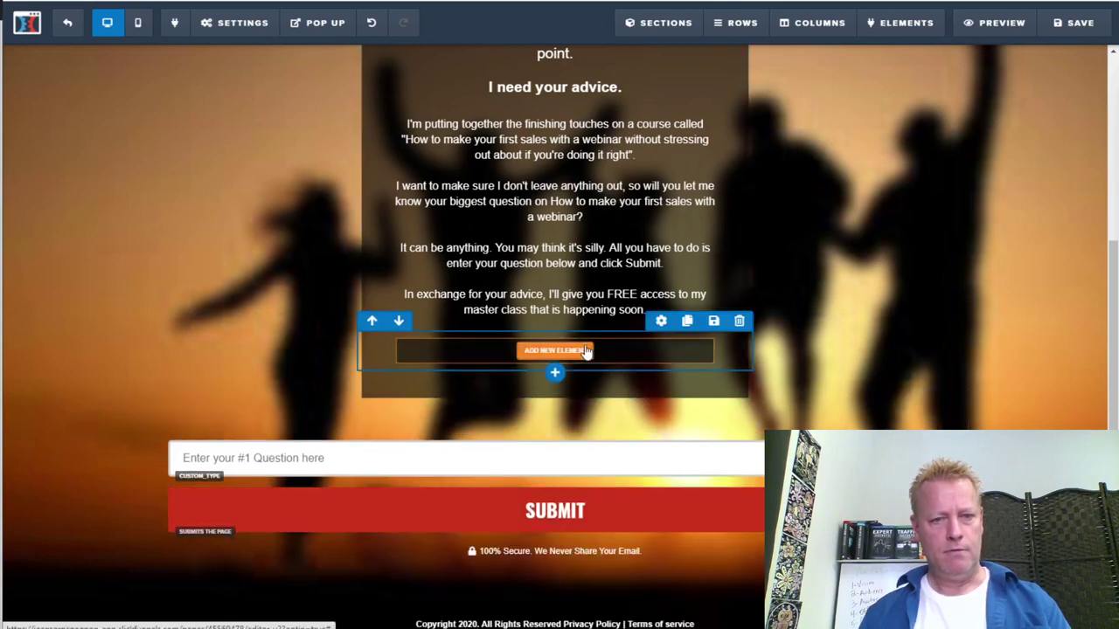
{"action": "left_click", "coordinate": [740, 322]}
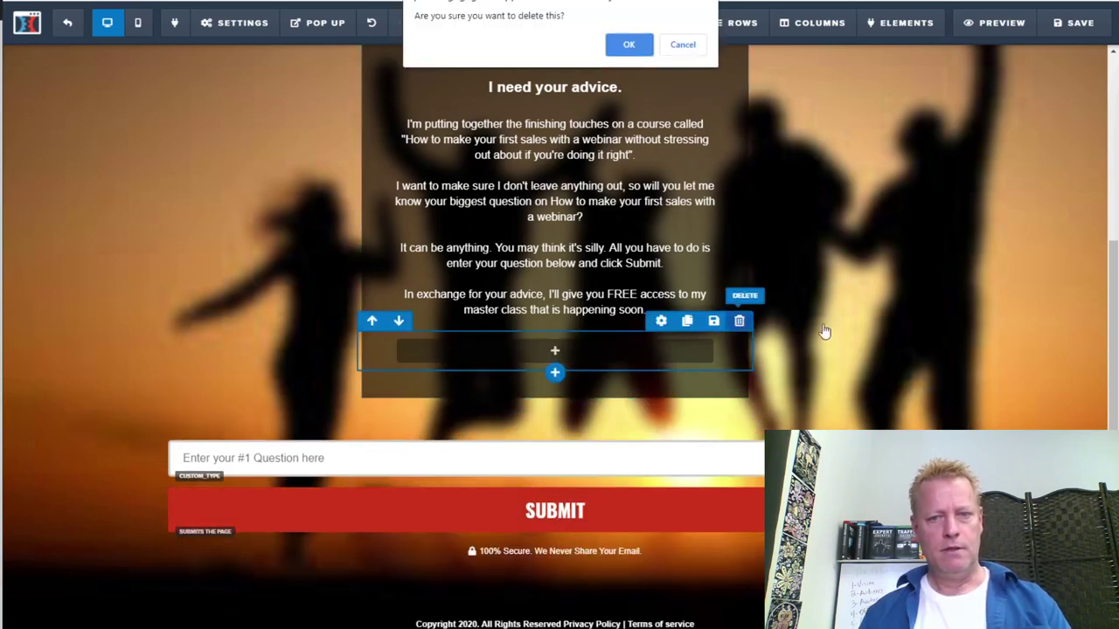
{"action": "left_click", "coordinate": [629, 45]}
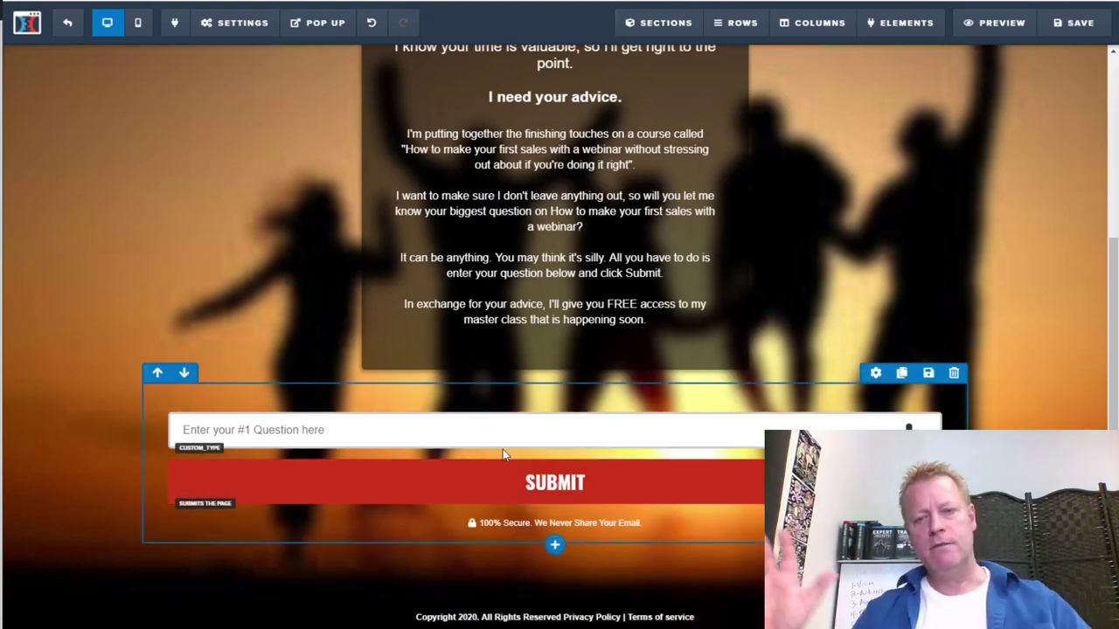
{"action": "scroll", "coordinate": [774, 282], "scroll_direction": "up", "scroll_amount": 3}
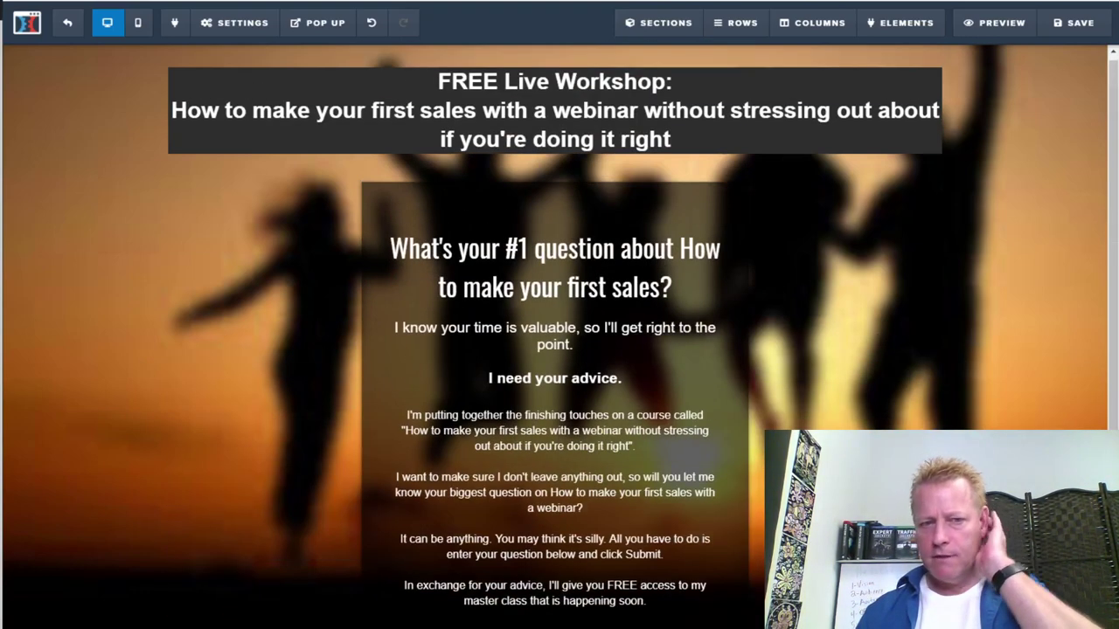
{"action": "scroll", "coordinate": [559, 332], "scroll_direction": "down", "scroll_amount": 3}
{"action": "scroll", "coordinate": [559, 332], "scroll_direction": "up", "scroll_amount": 3}
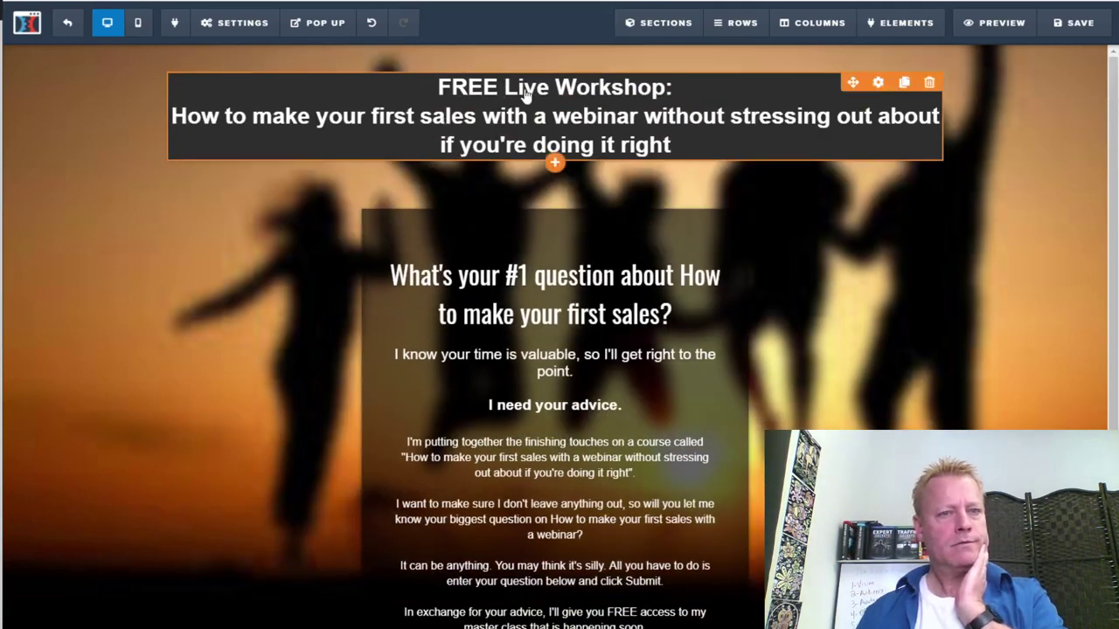
{"action": "left_click", "coordinate": [473, 88]}
{"action": "left_click_drag", "start_coordinate": [439, 87], "coordinate": [673, 88]}
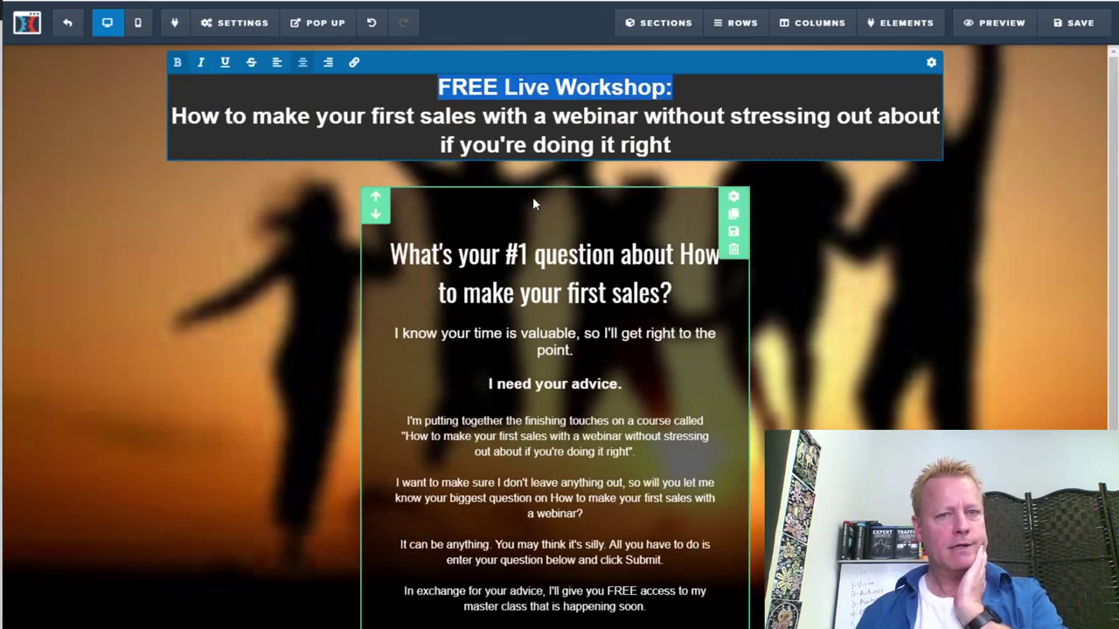
Add a single-column row under the headline containing a new Sub-Headline element
{"action": "left_click", "coordinate": [554, 176]}
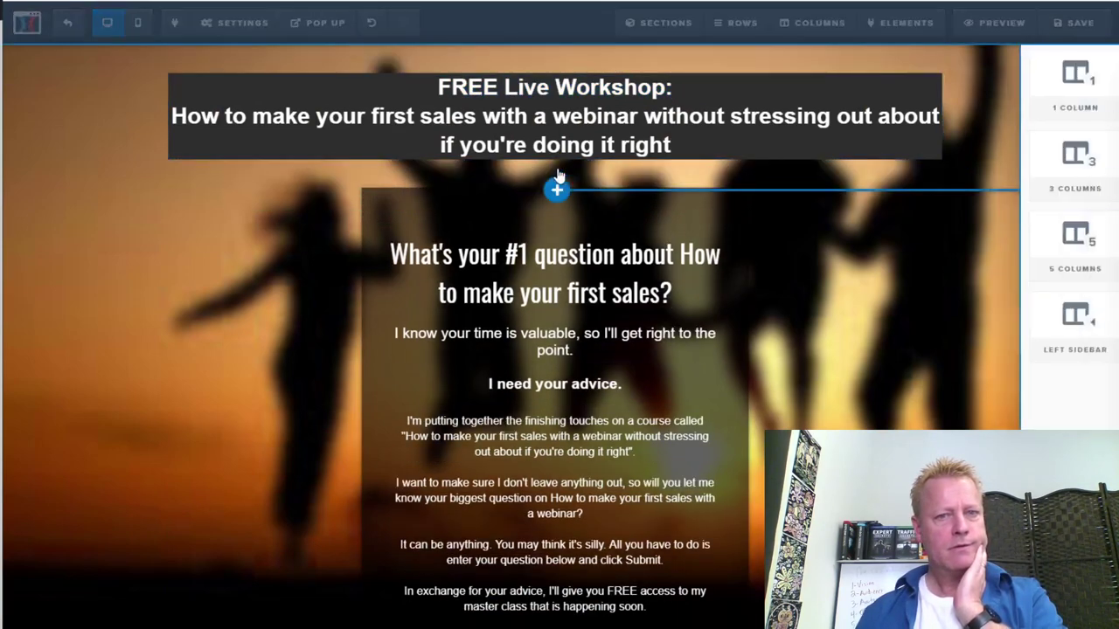
{"action": "left_click", "coordinate": [889, 113]}
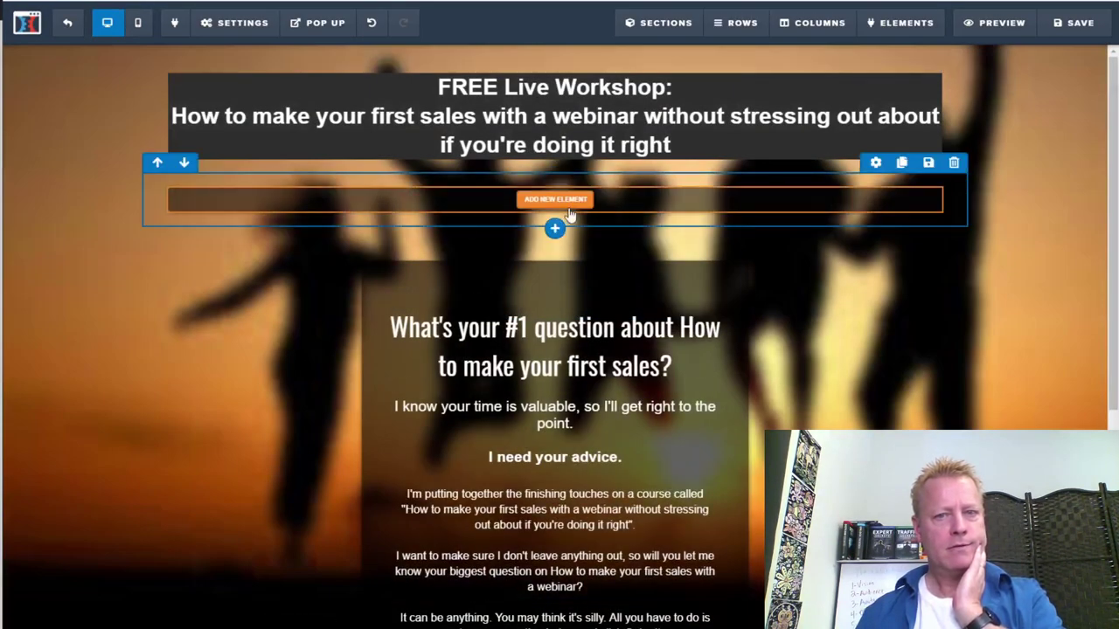
{"action": "left_click", "coordinate": [564, 209]}
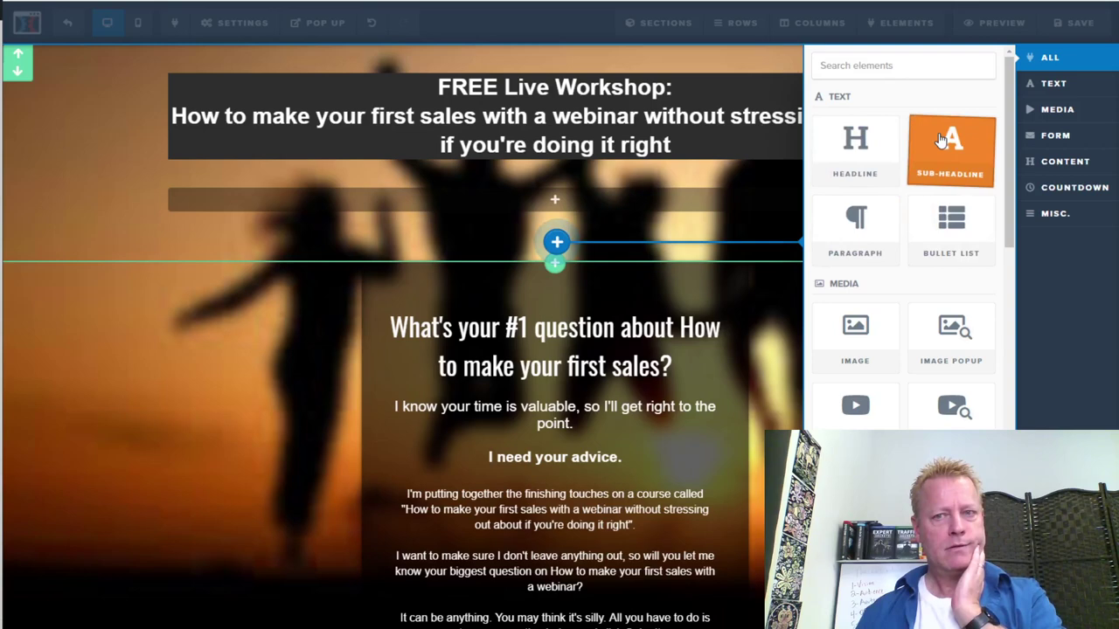
{"action": "left_click", "coordinate": [939, 140]}
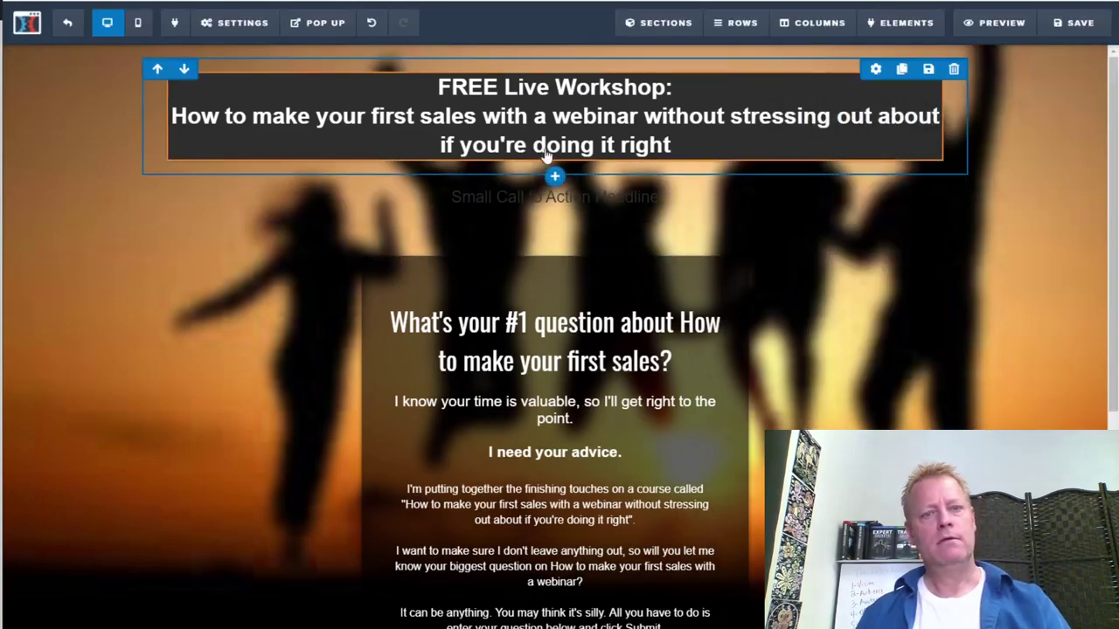
{"action": "left_click", "coordinate": [752, 203]}
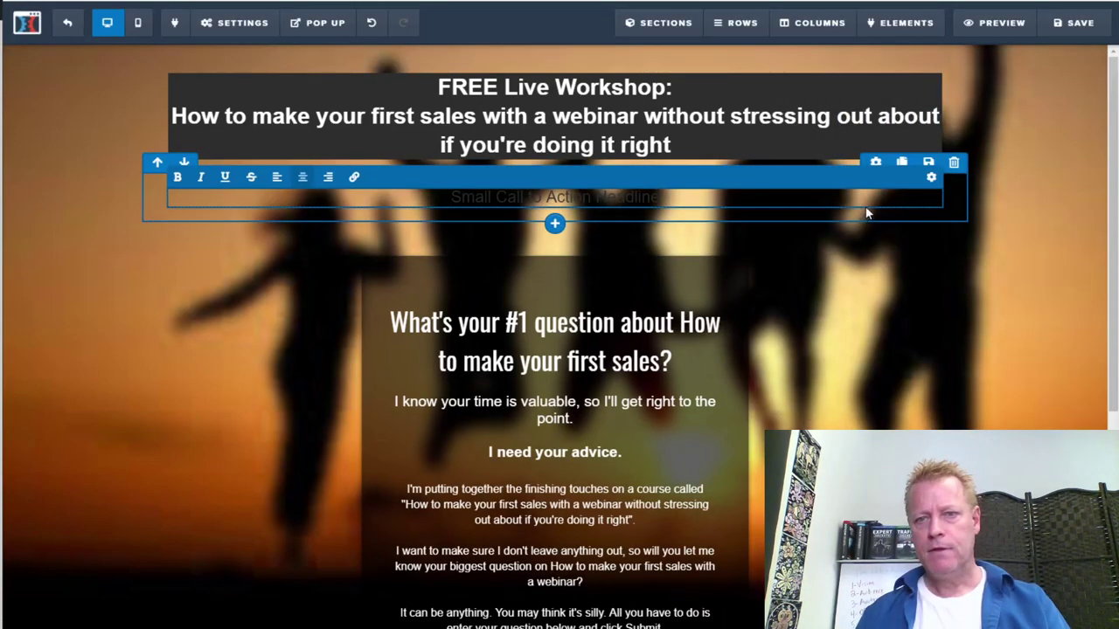
Trim the headline to "FREE Live Workshop", removing the colon and webinar title line
{"action": "left_click", "coordinate": [686, 144]}
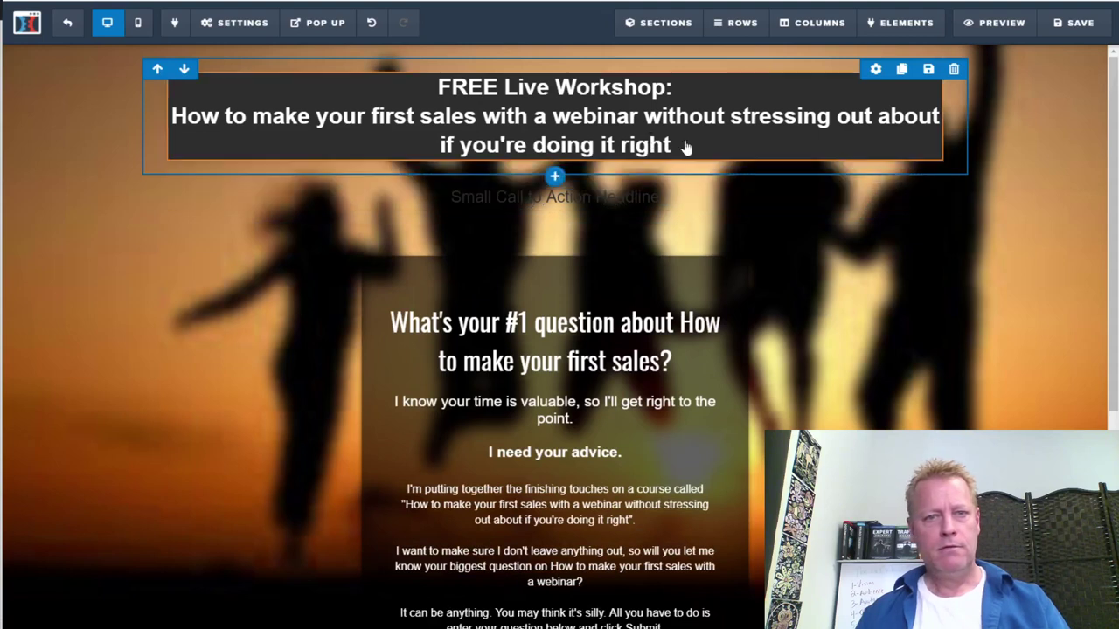
{"action": "left_click_drag", "start_coordinate": [671, 145], "coordinate": [159, 94]}
{"action": "left_click", "coordinate": [159, 95]}
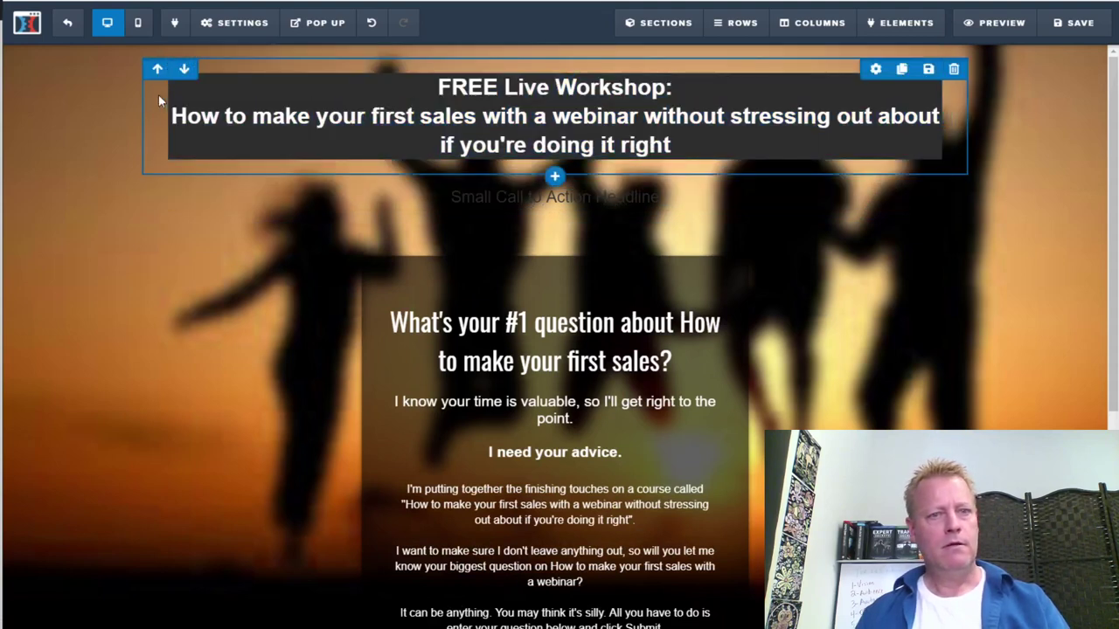
{"action": "left_click", "coordinate": [642, 147]}
{"action": "left_click_drag", "start_coordinate": [682, 146], "coordinate": [174, 115]}
{"action": "key", "text": "ctrl+c"}
{"action": "key", "text": "BackSpace"}
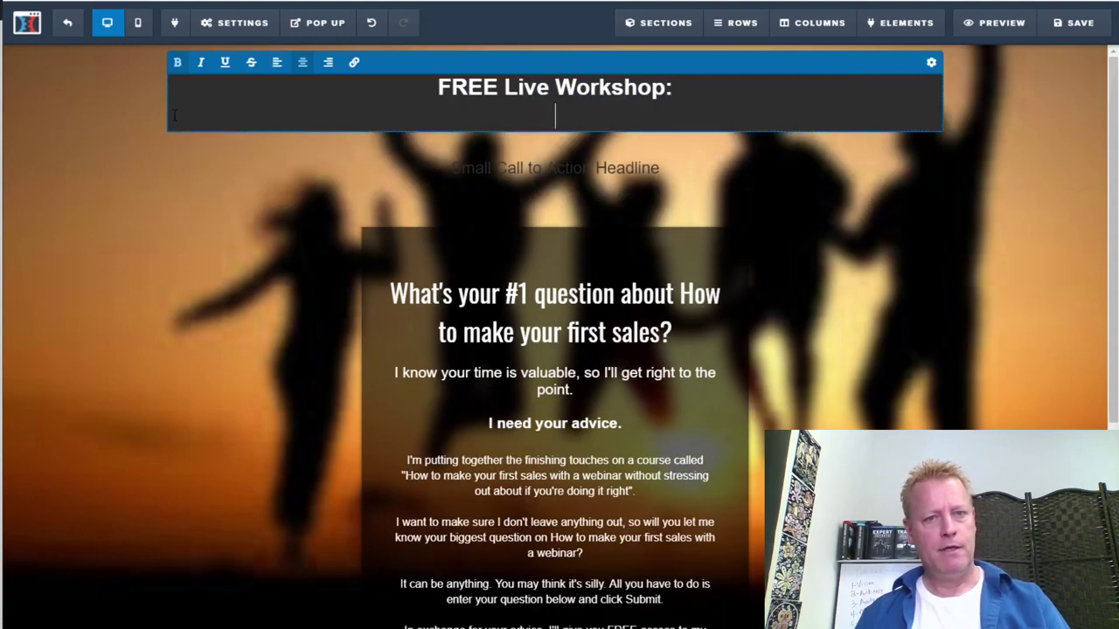
{"action": "key", "text": "BackSpace"}
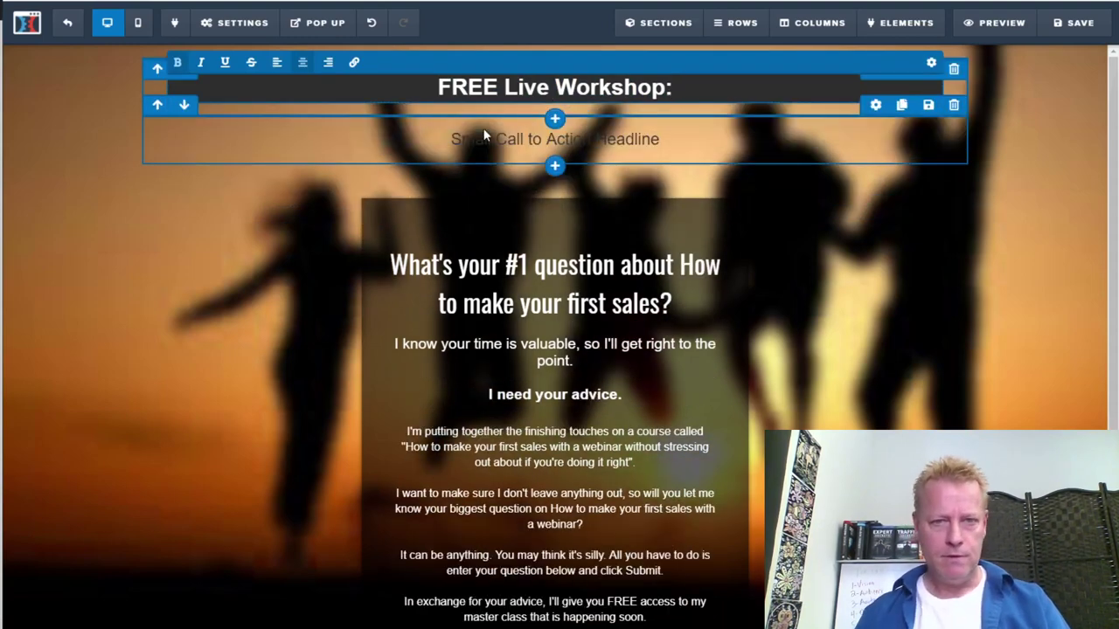
{"action": "key", "text": "BackSpace"}
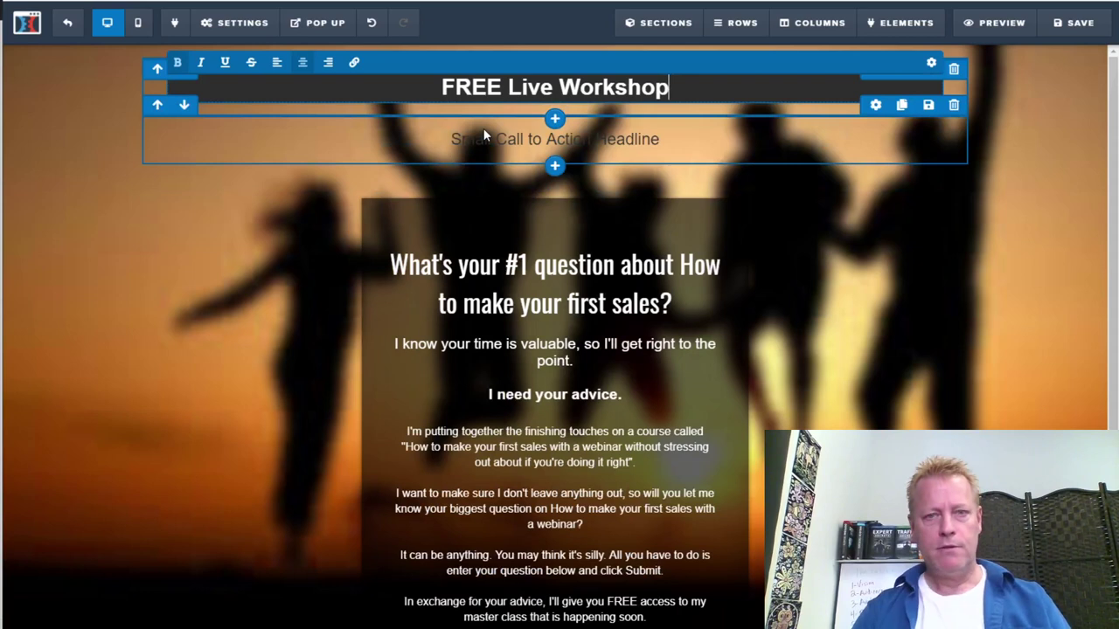
Paste the webinar title over the sub-headline's placeholder text
{"action": "left_click", "coordinate": [527, 147]}
{"action": "key", "text": "ctrl+a"}
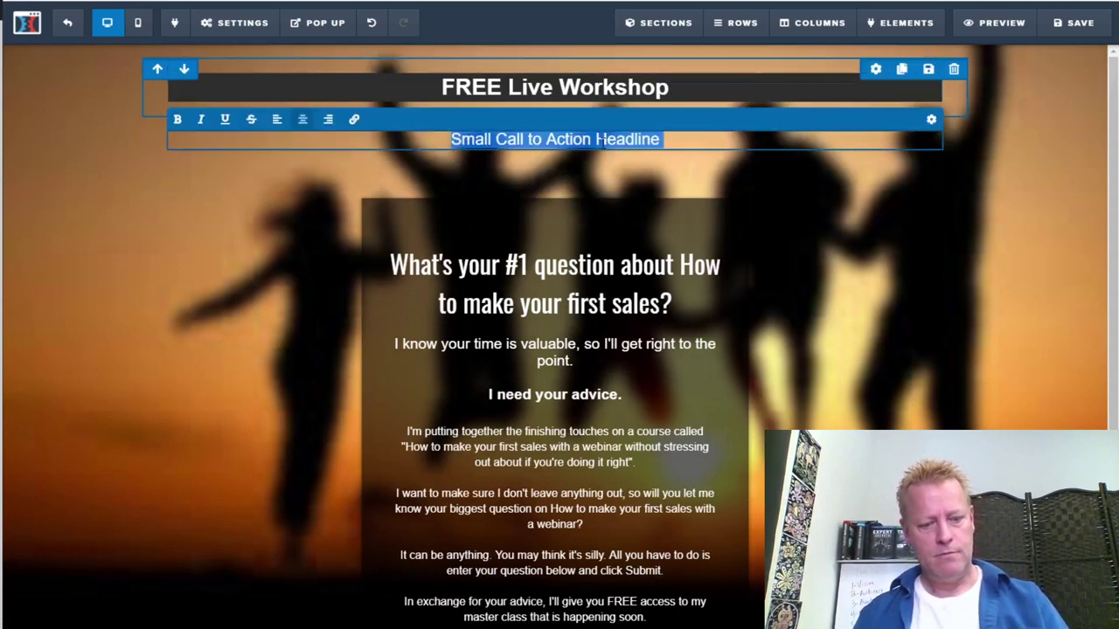
{"action": "key", "text": "ctrl+v"}
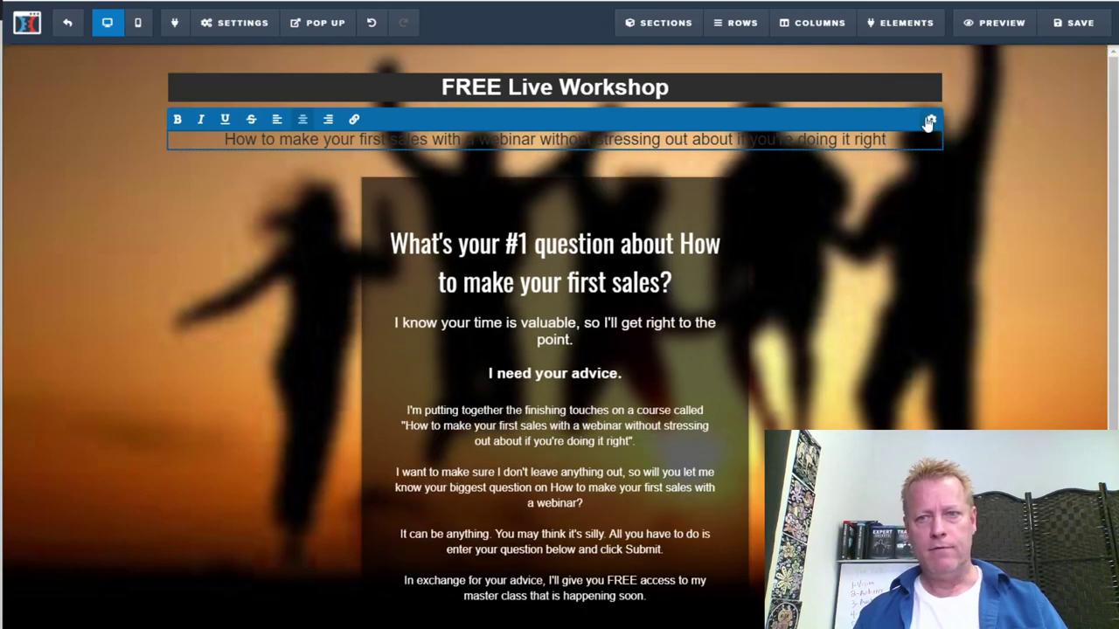
Make the sub-headline text white
{"action": "left_click", "coordinate": [930, 123]}
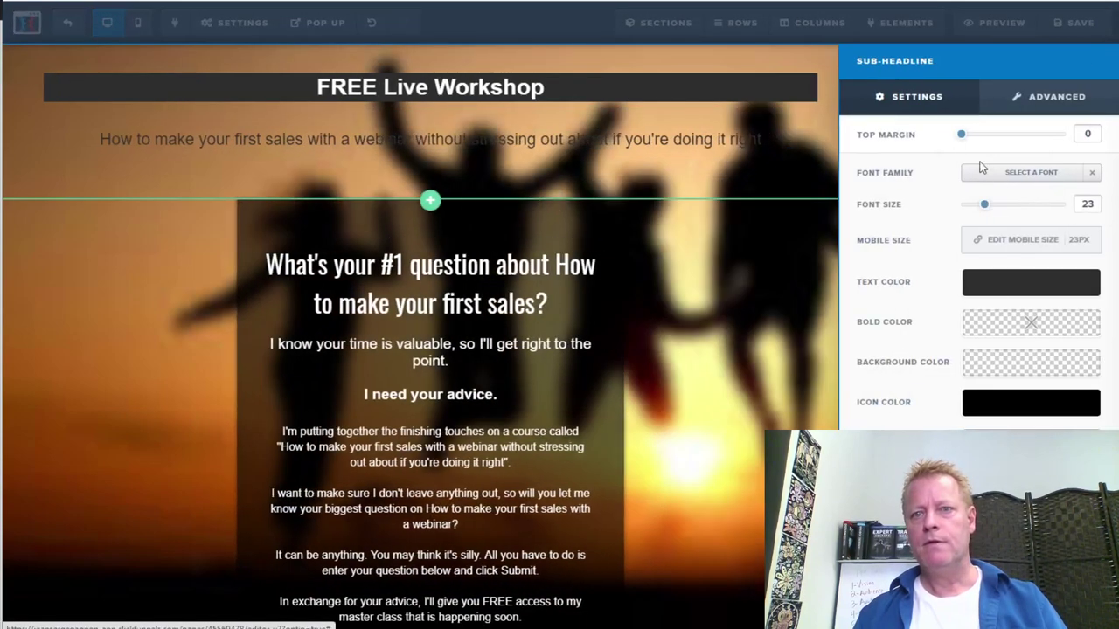
{"action": "left_click", "coordinate": [996, 288]}
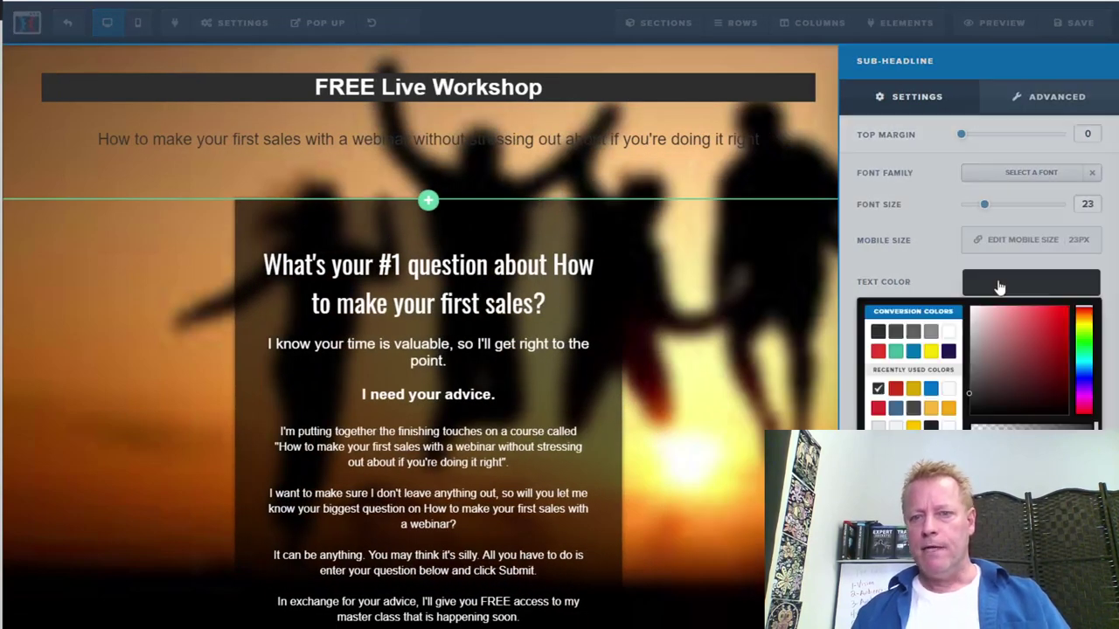
{"action": "left_click", "coordinate": [949, 332]}
{"action": "left_click", "coordinate": [688, 356]}
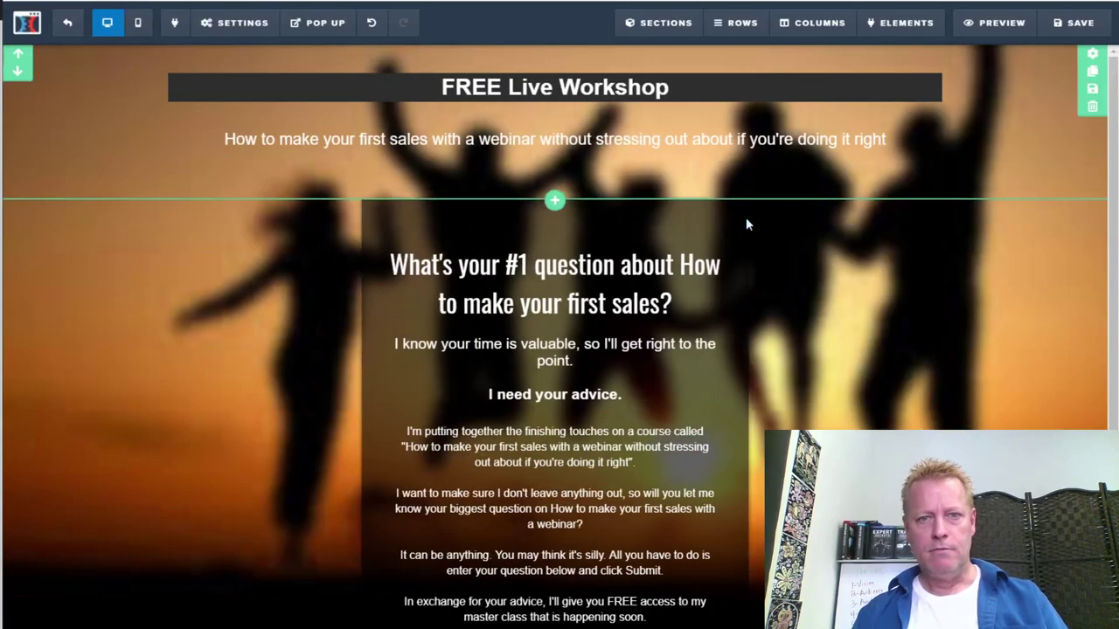
{"action": "left_click", "coordinate": [895, 152]}
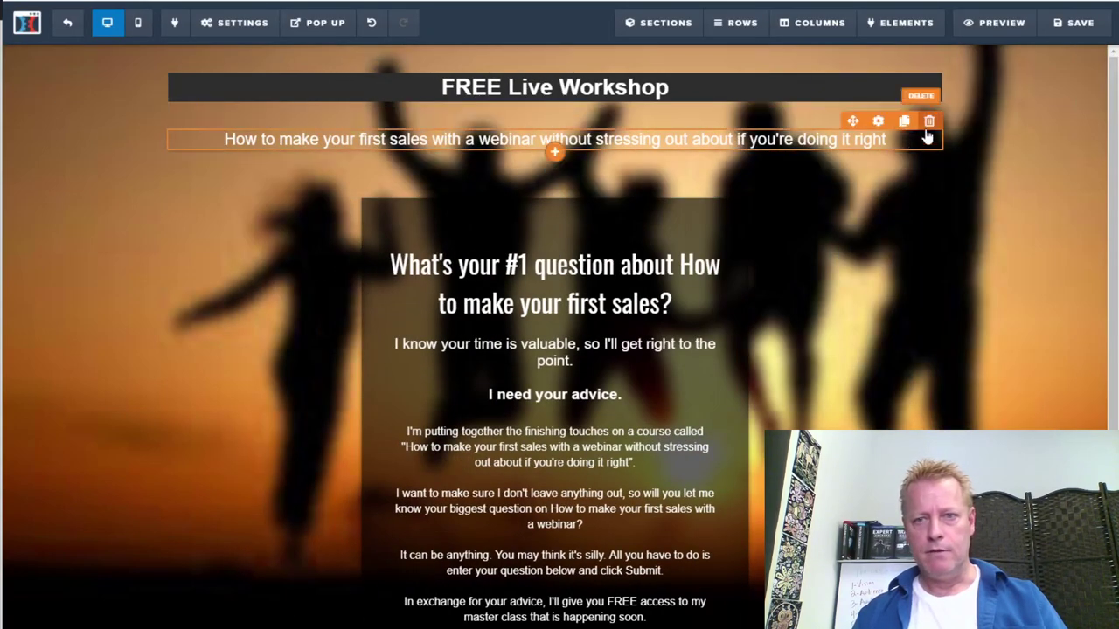
Give the sub-headline a dark background colour
{"action": "left_click", "coordinate": [918, 147]}
{"action": "left_click", "coordinate": [931, 120]}
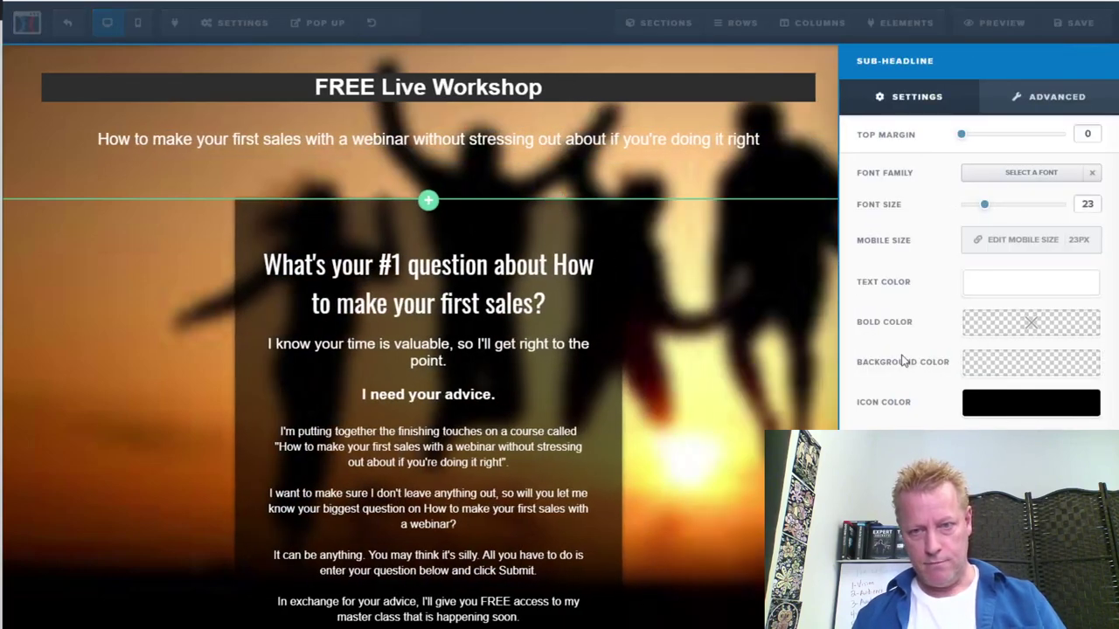
{"action": "left_click", "coordinate": [1014, 367]}
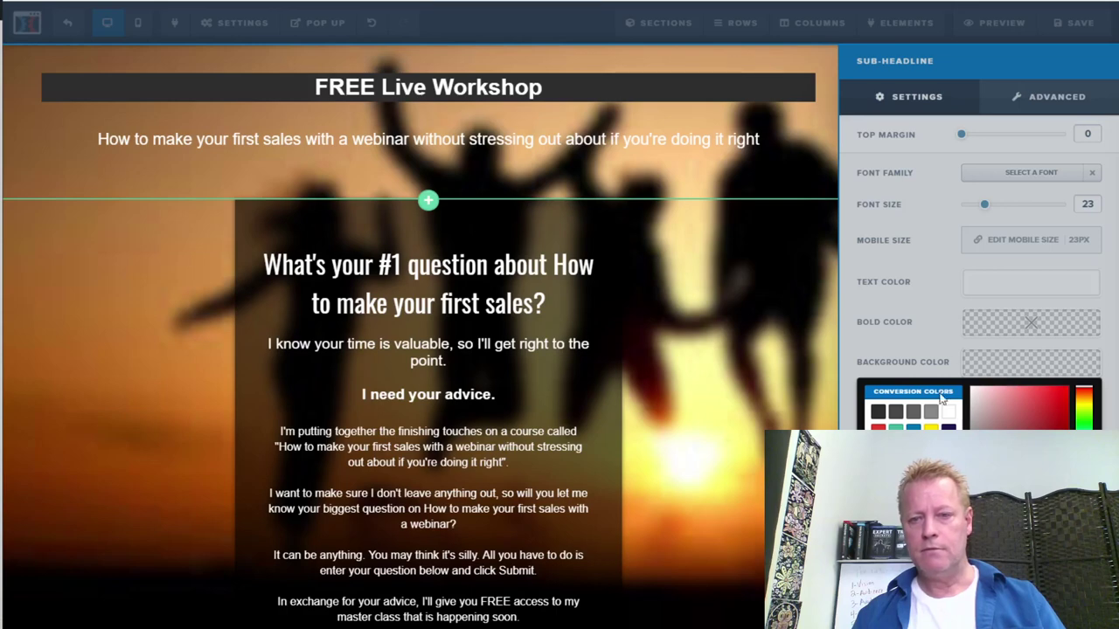
{"action": "left_click", "coordinate": [878, 412]}
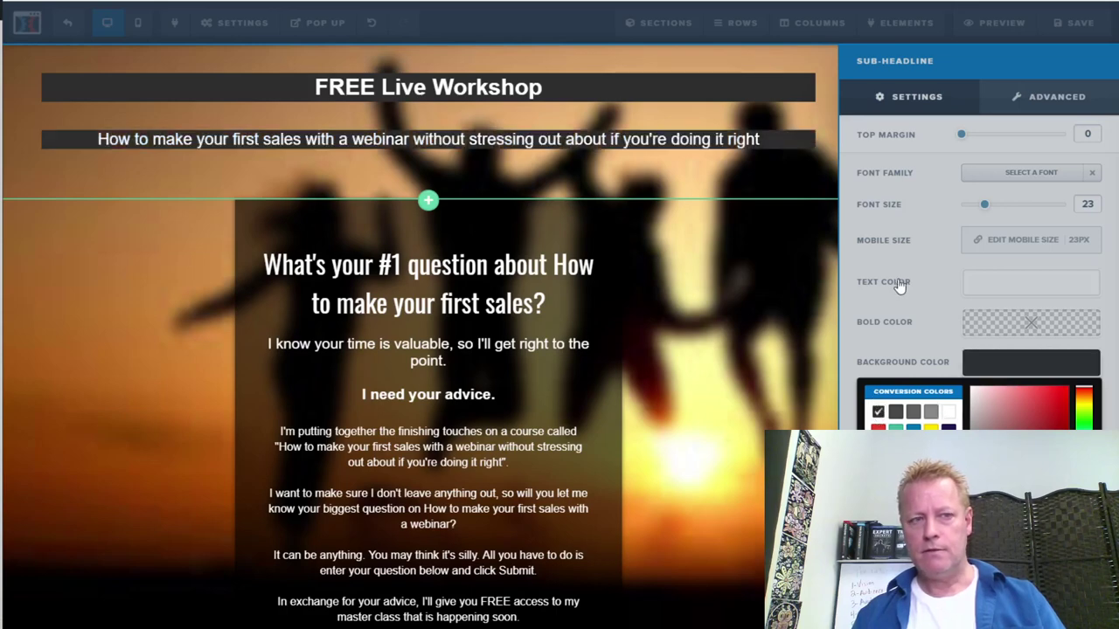
{"action": "left_click", "coordinate": [732, 394]}
{"action": "left_click", "coordinate": [785, 258]}
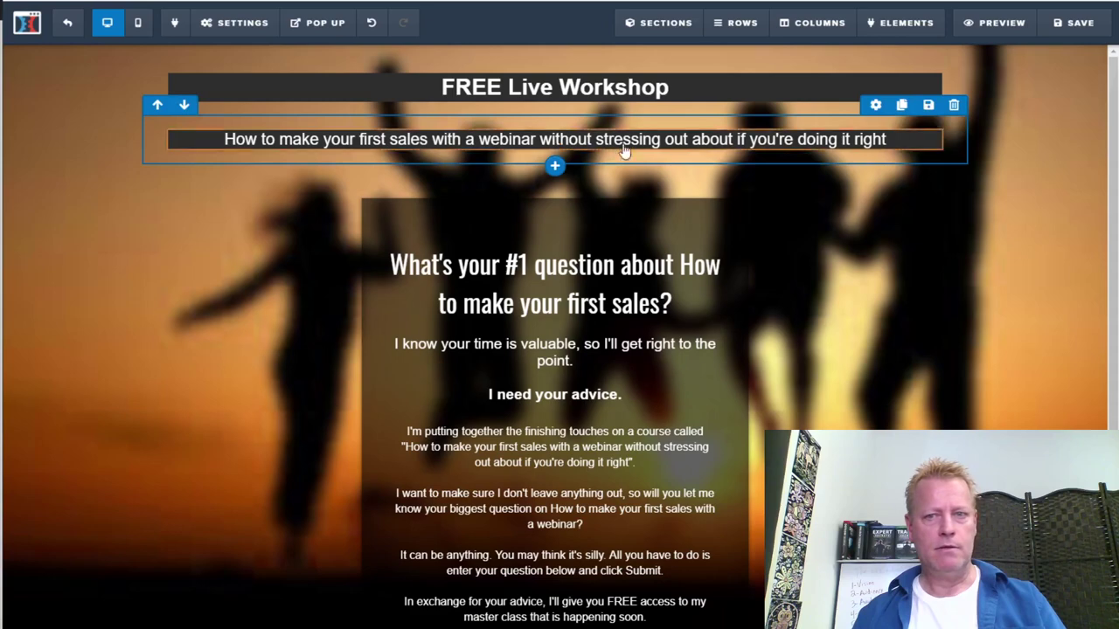
Set the sub-headline's Advanced styles to 1.5em line height and 10px padding
{"action": "left_click", "coordinate": [903, 146]}
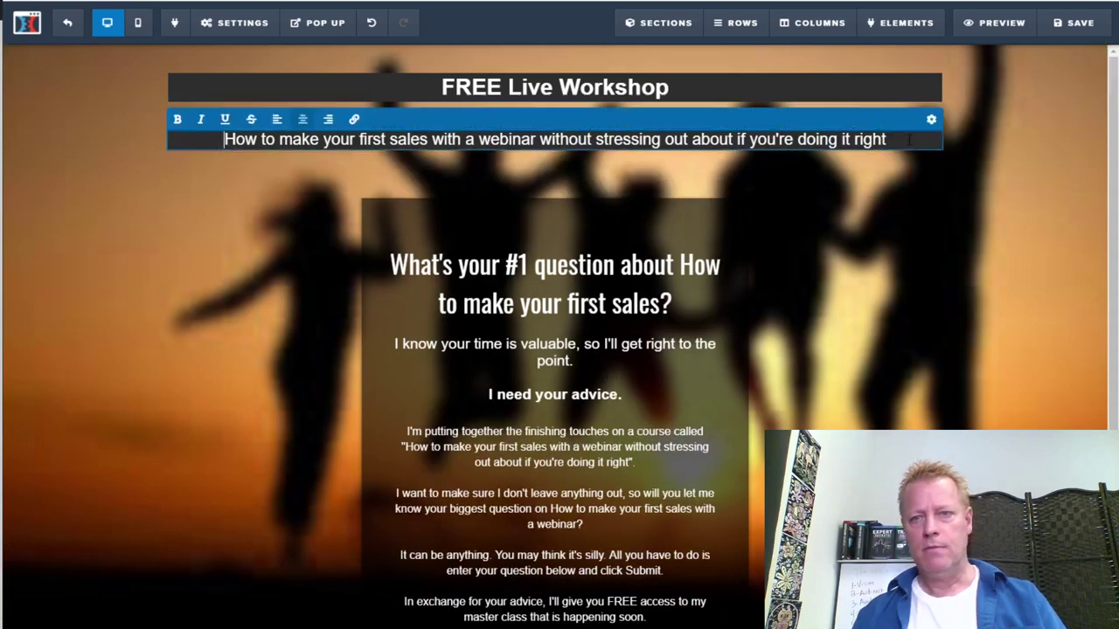
{"action": "left_click", "coordinate": [939, 127]}
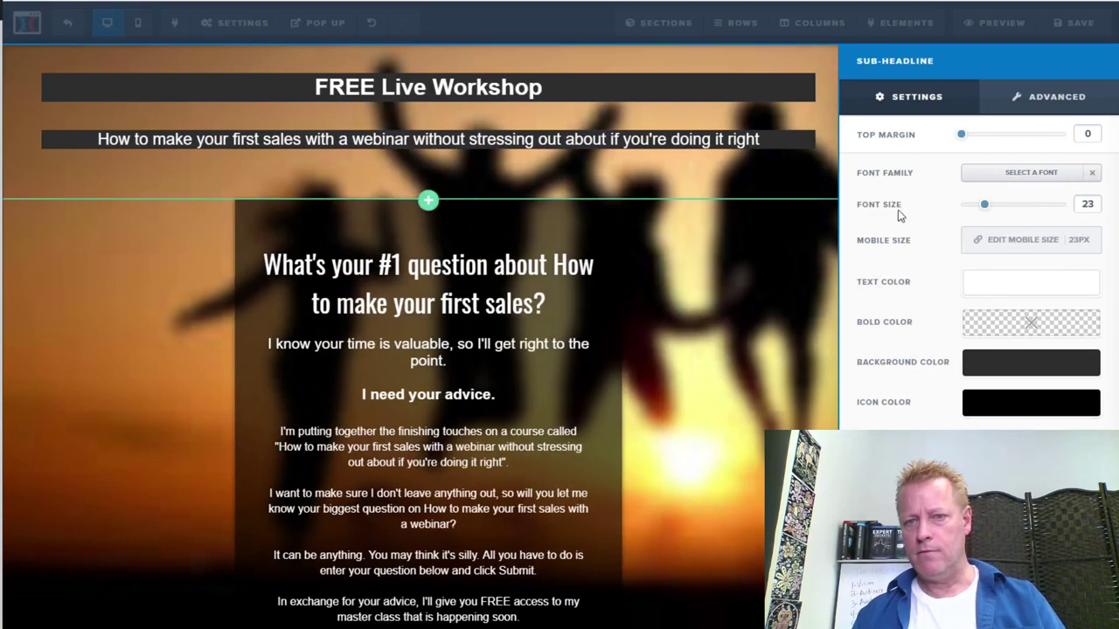
{"action": "left_click", "coordinate": [1042, 104]}
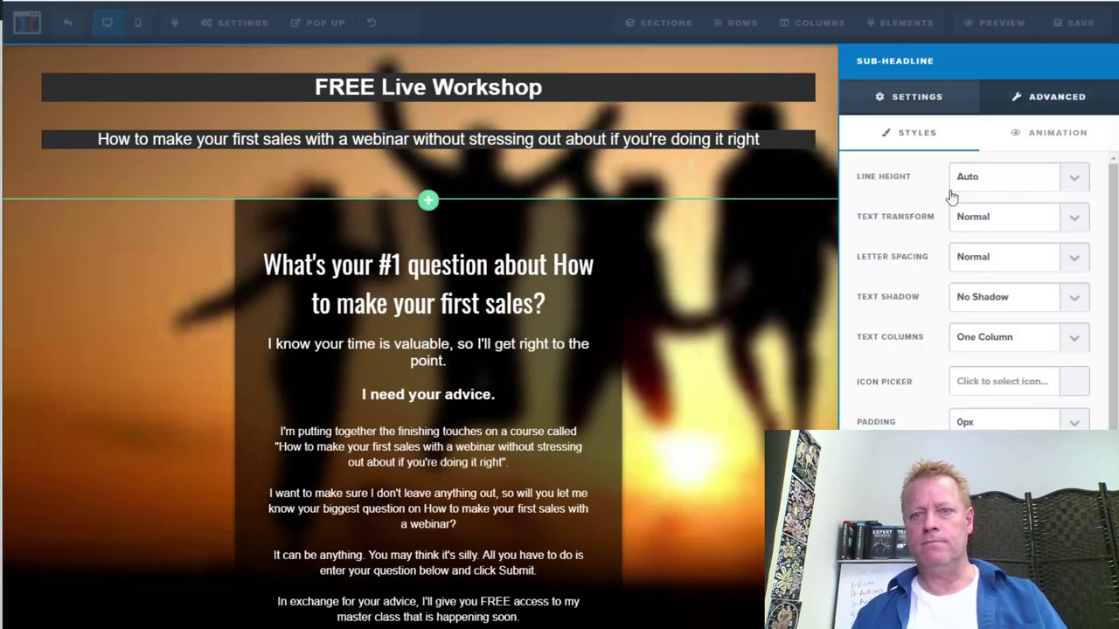
{"action": "left_click", "coordinate": [1080, 177]}
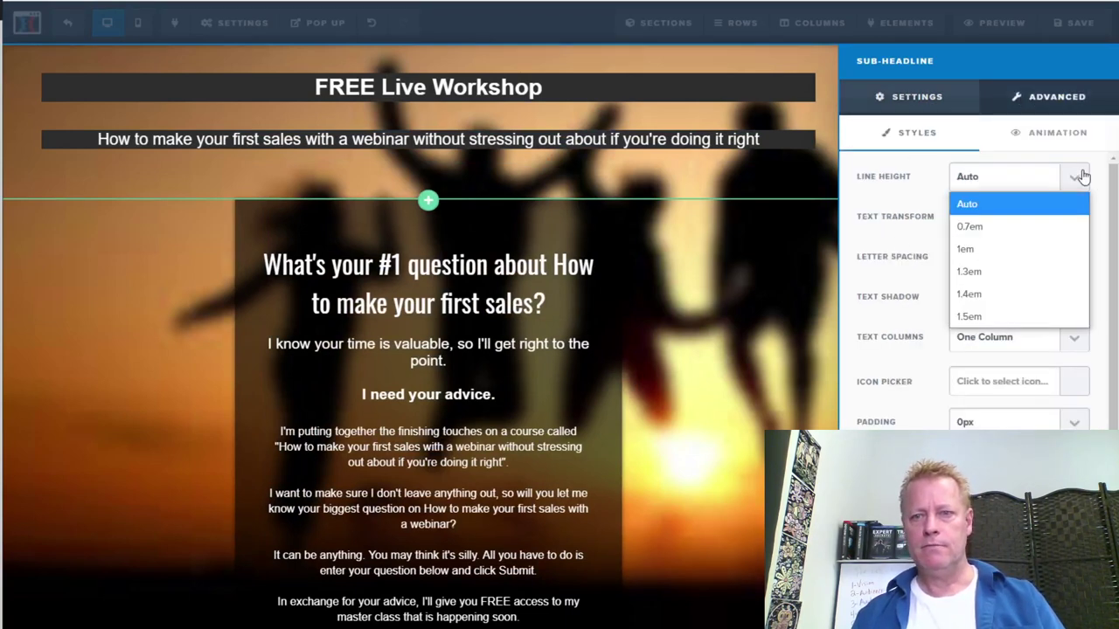
{"action": "left_click", "coordinate": [986, 275]}
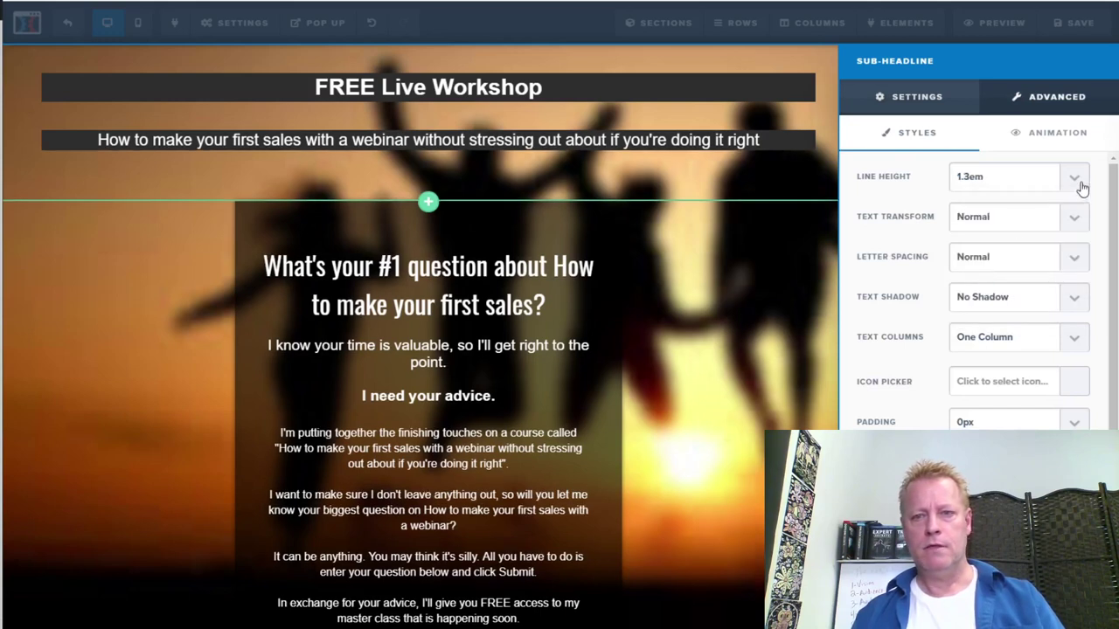
{"action": "left_click", "coordinate": [1077, 179]}
{"action": "left_click", "coordinate": [997, 313]}
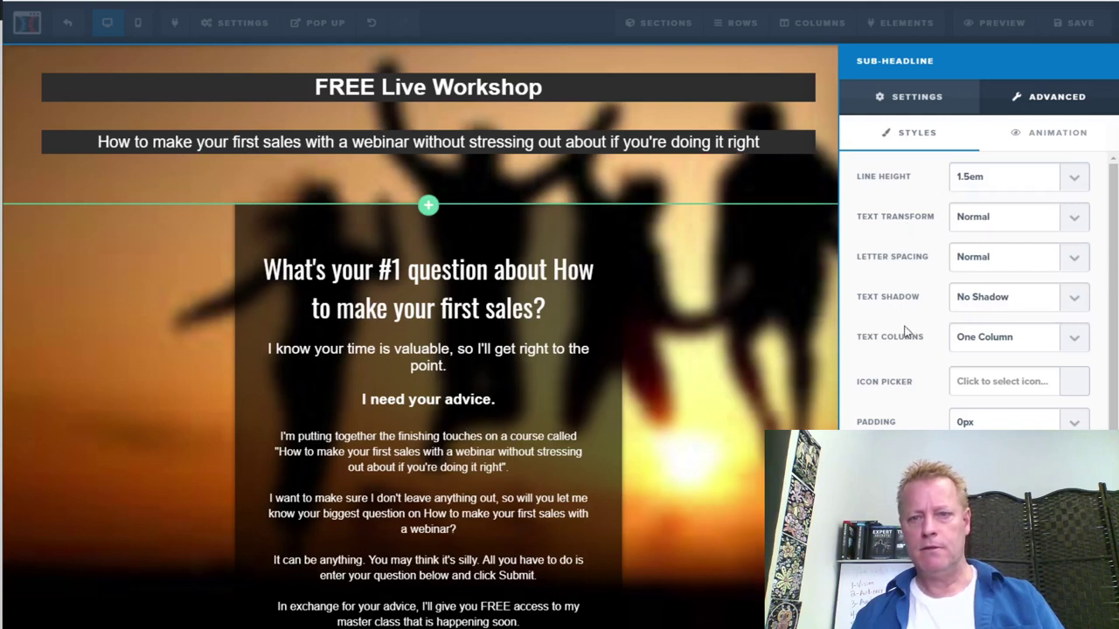
{"action": "scroll", "coordinate": [905, 388], "scroll_direction": "down", "scroll_amount": 2}
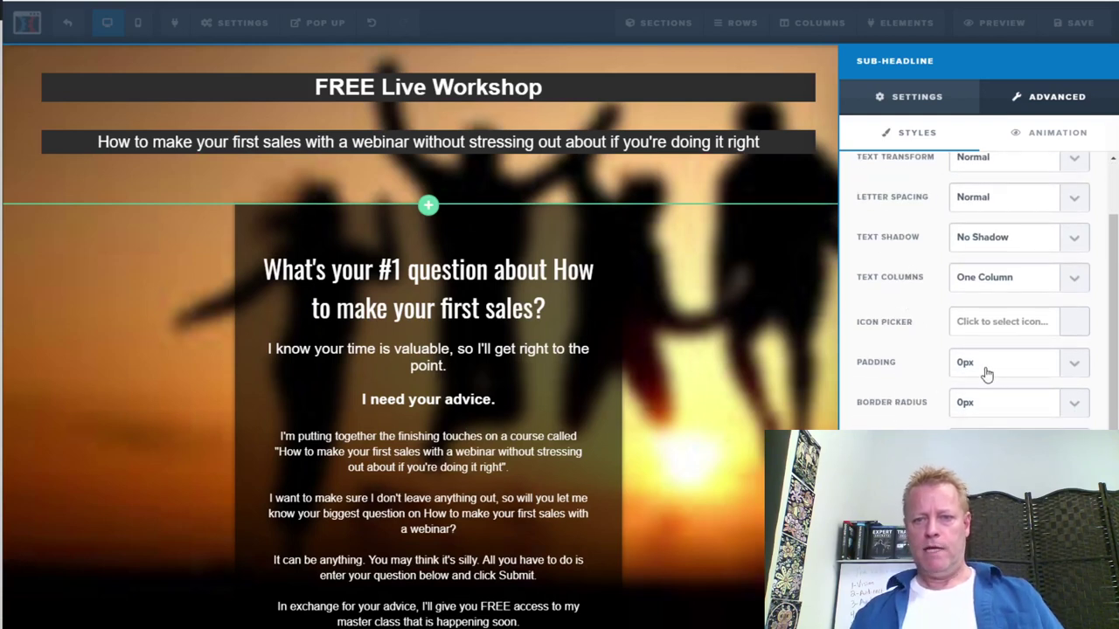
{"action": "left_click", "coordinate": [1068, 371]}
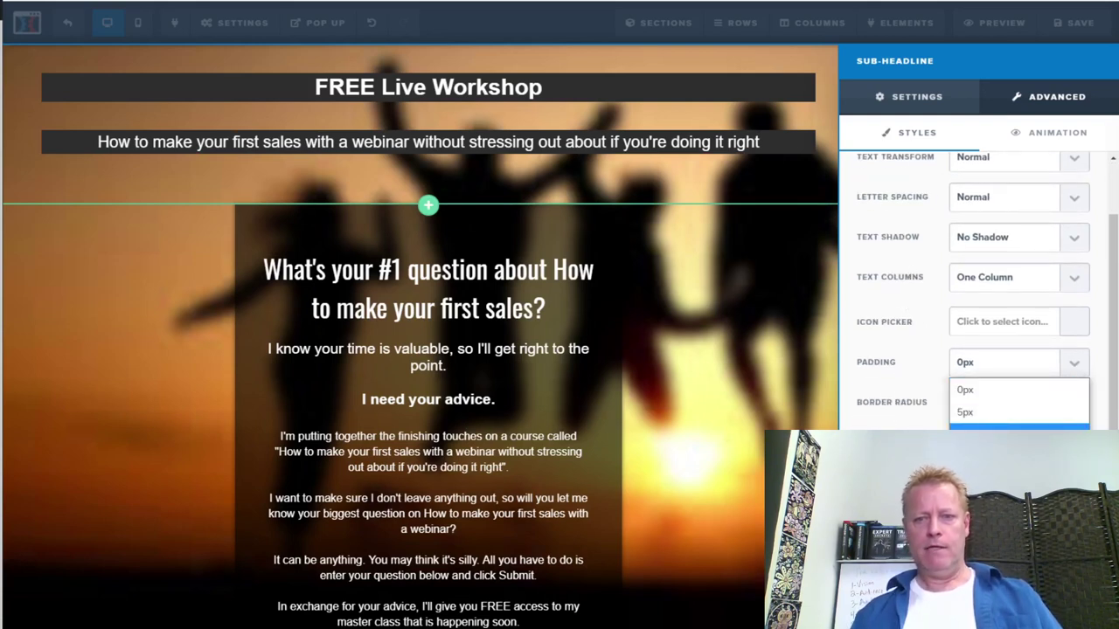
{"action": "left_click", "coordinate": [1018, 428]}
{"action": "left_click", "coordinate": [801, 286]}
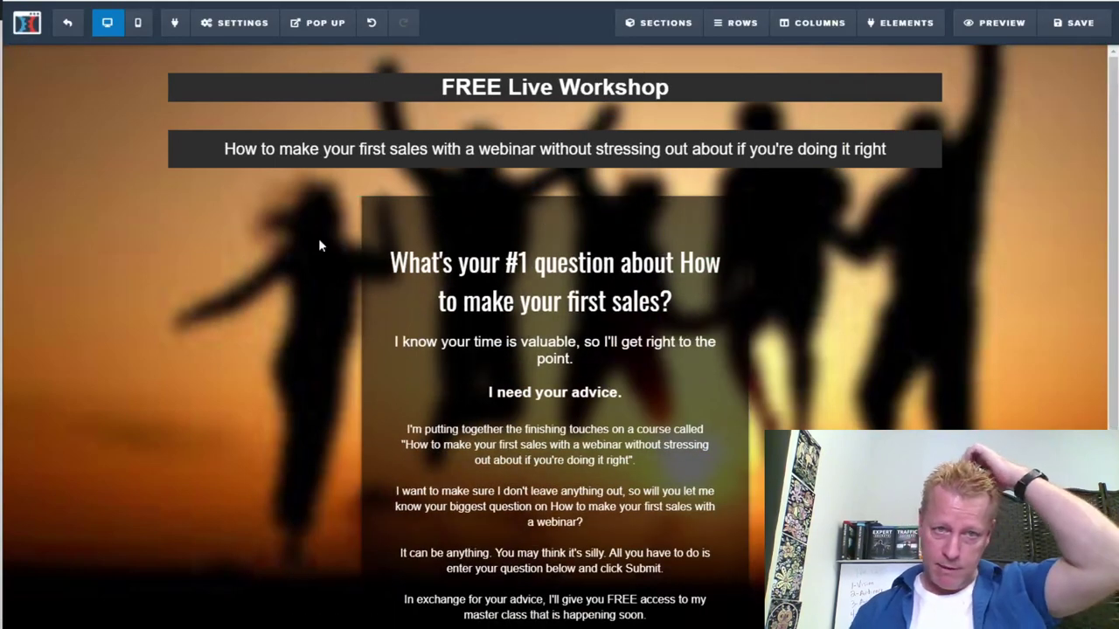
Give the FREE Live Workshop headline 10px padding in its Advanced settings
{"action": "left_click", "coordinate": [546, 87]}
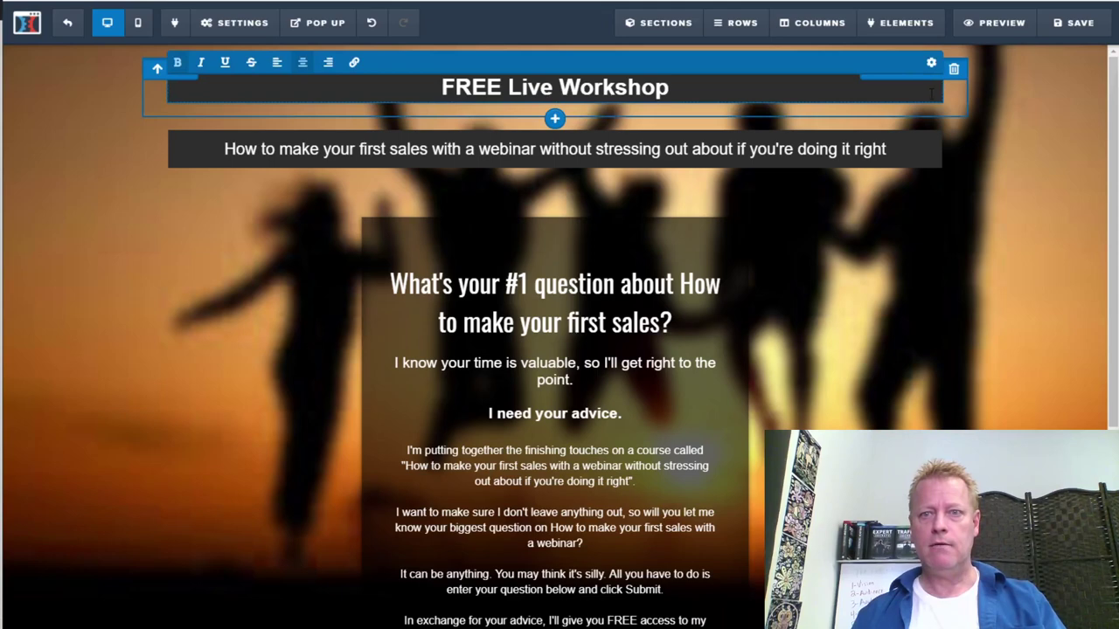
{"action": "left_click", "coordinate": [931, 63]}
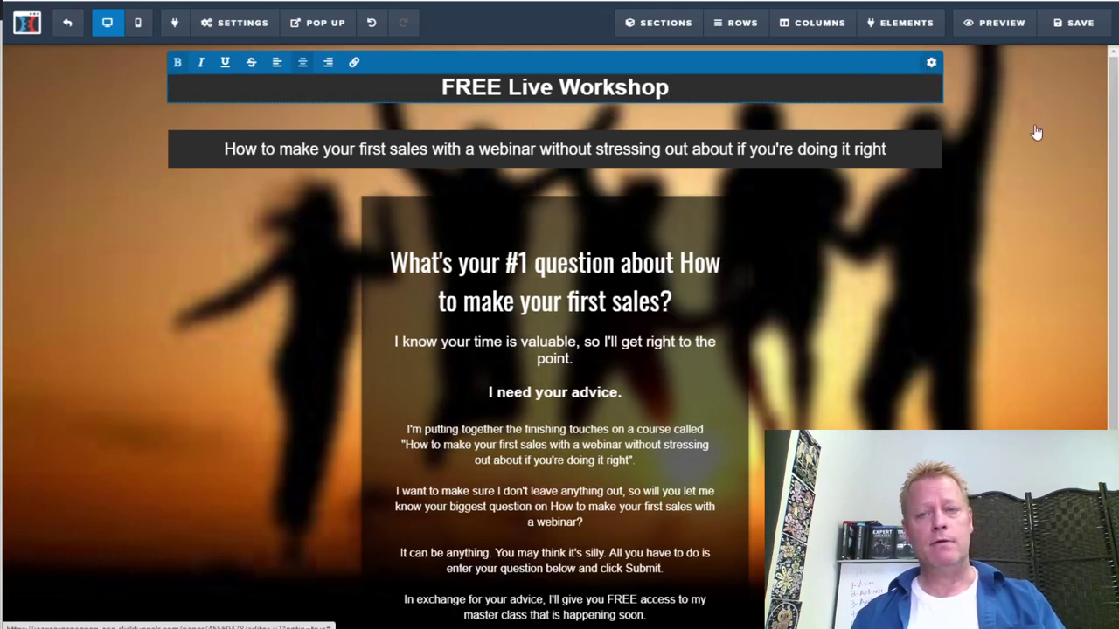
{"action": "left_click", "coordinate": [1018, 97]}
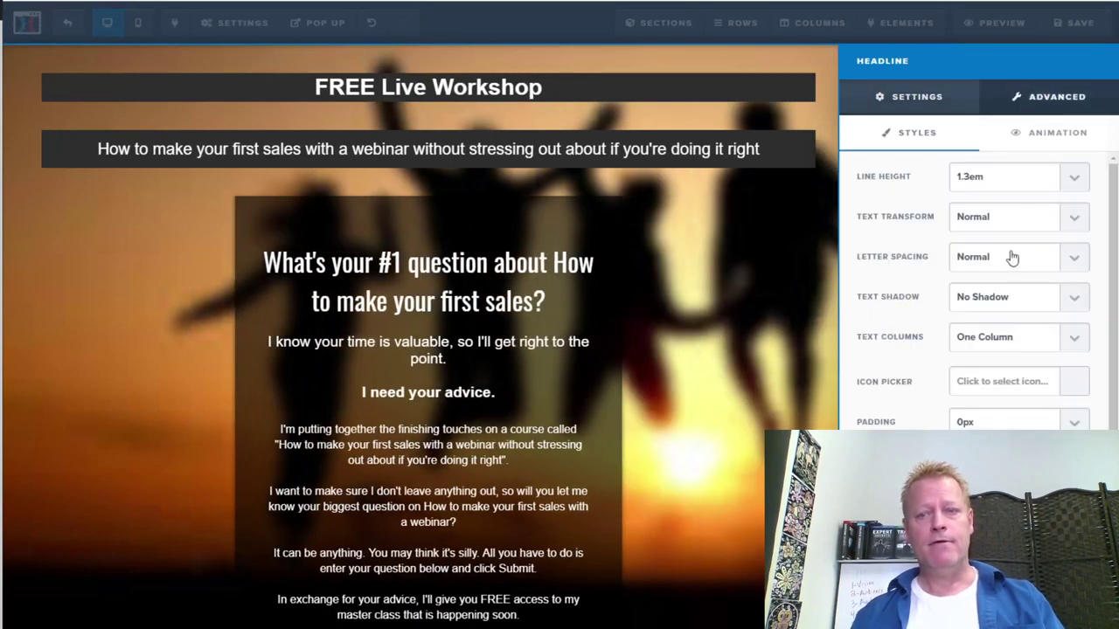
{"action": "left_click", "coordinate": [1016, 423]}
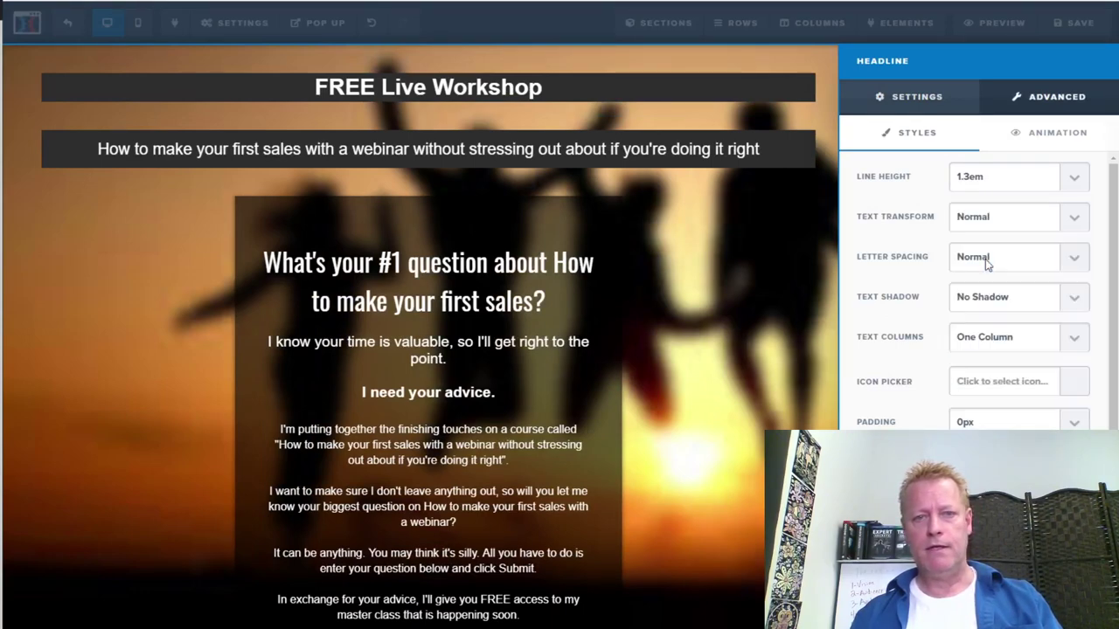
{"action": "left_click", "coordinate": [985, 260]}
{"action": "left_click", "coordinate": [751, 300]}
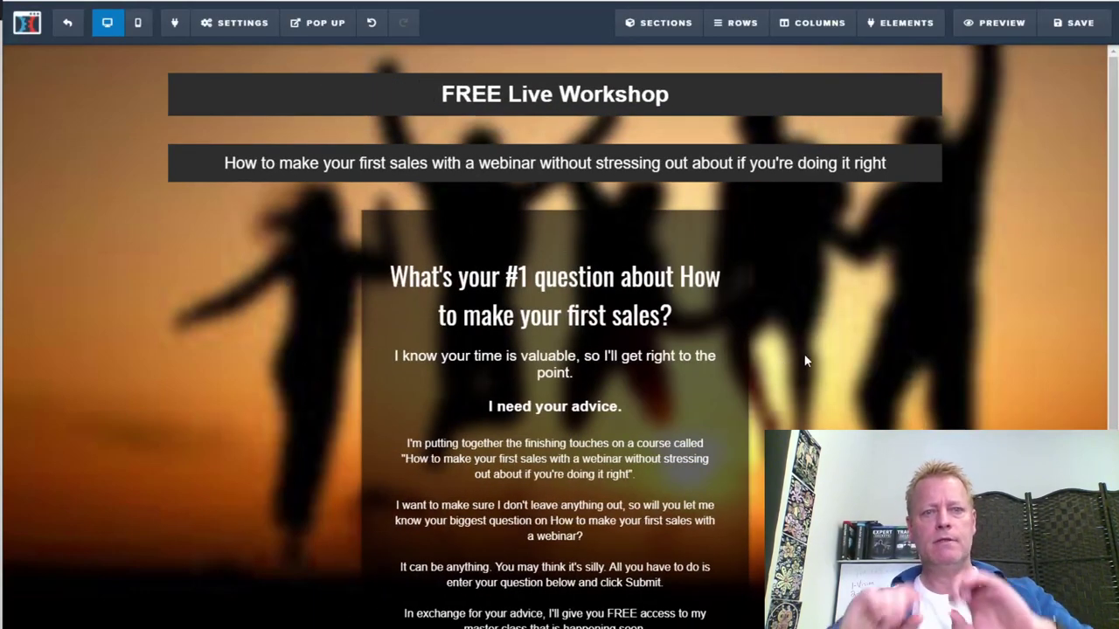
{"action": "scroll", "coordinate": [811, 350], "scroll_direction": "down", "scroll_amount": 1}
{"action": "scroll", "coordinate": [817, 344], "scroll_direction": "down", "scroll_amount": 4}
{"action": "scroll", "coordinate": [820, 342], "scroll_direction": "up", "scroll_amount": 4}
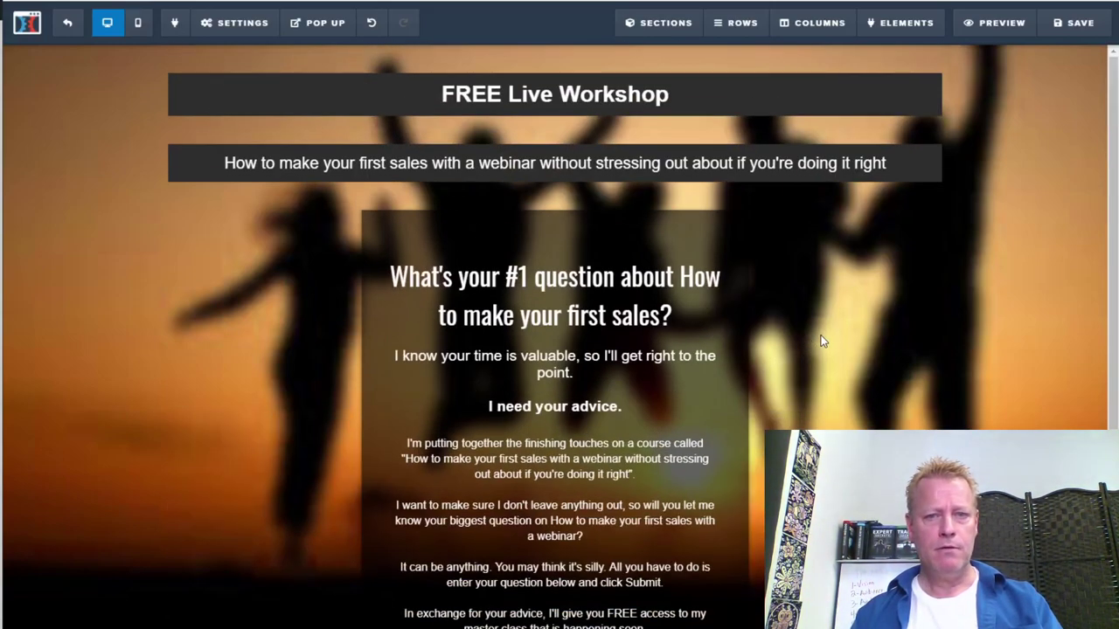
{"action": "scroll", "coordinate": [923, 374], "scroll_direction": "down", "scroll_amount": 5}
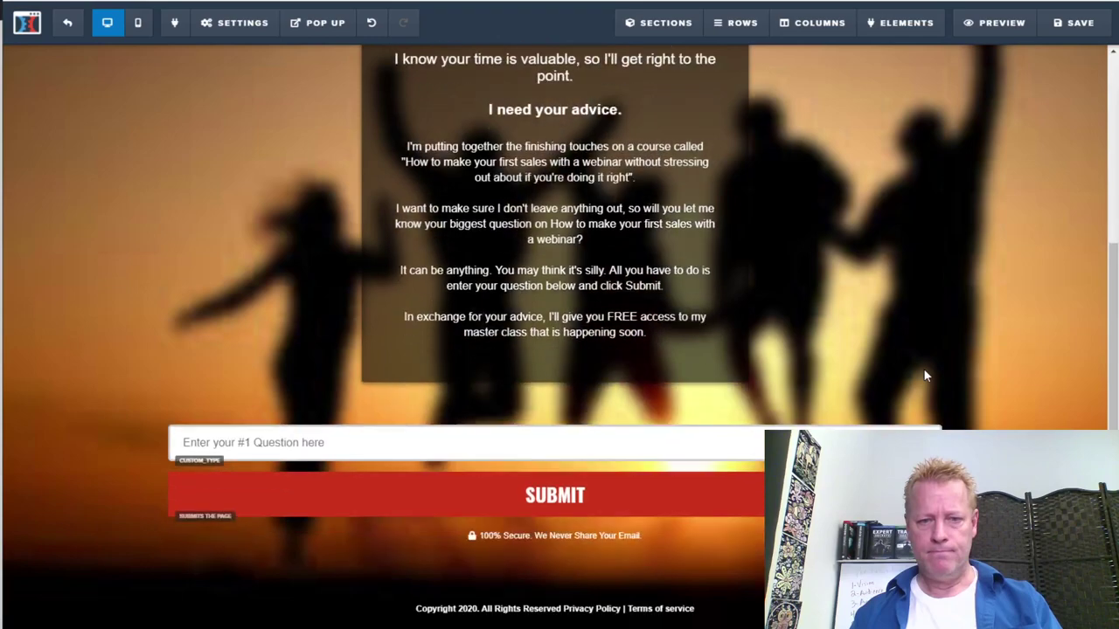
{"action": "scroll", "coordinate": [879, 381], "scroll_direction": "up", "scroll_amount": 5}
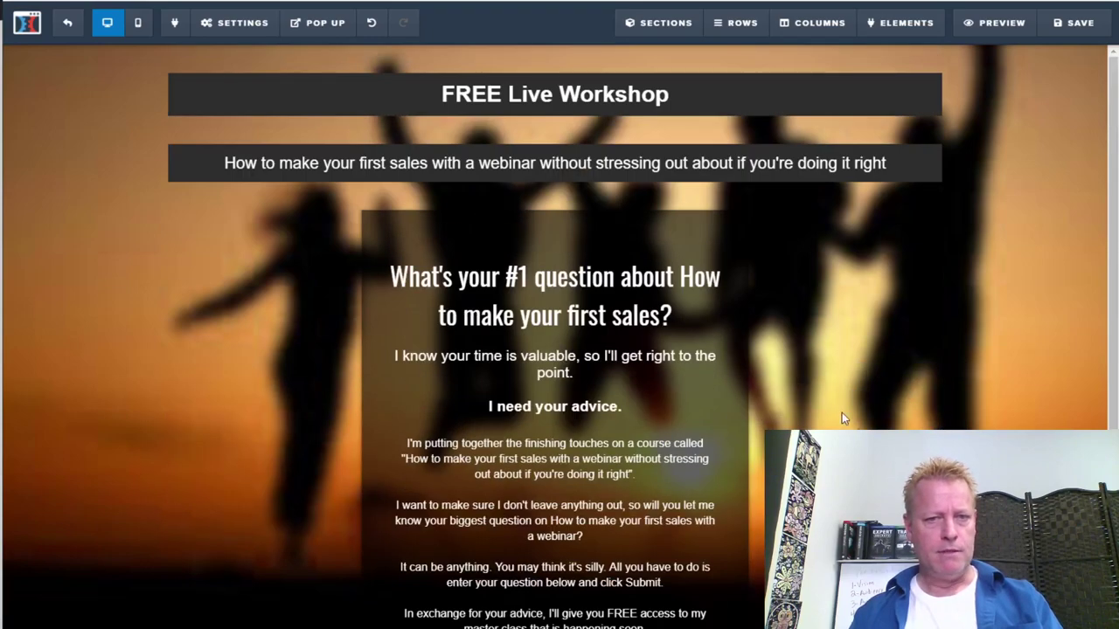
{"action": "scroll", "coordinate": [852, 386], "scroll_direction": "down", "scroll_amount": 5}
{"action": "scroll", "coordinate": [852, 386], "scroll_direction": "up", "scroll_amount": 5}
{"action": "left_click", "coordinate": [611, 93]}
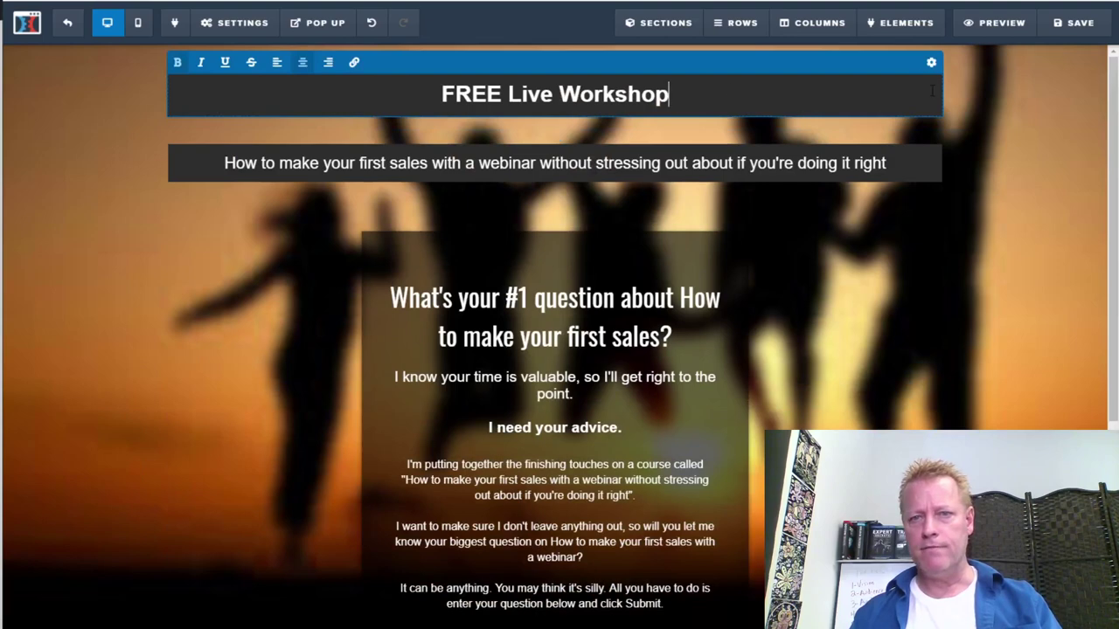
Set the headline text colour to a deep red
{"action": "left_click", "coordinate": [931, 62]}
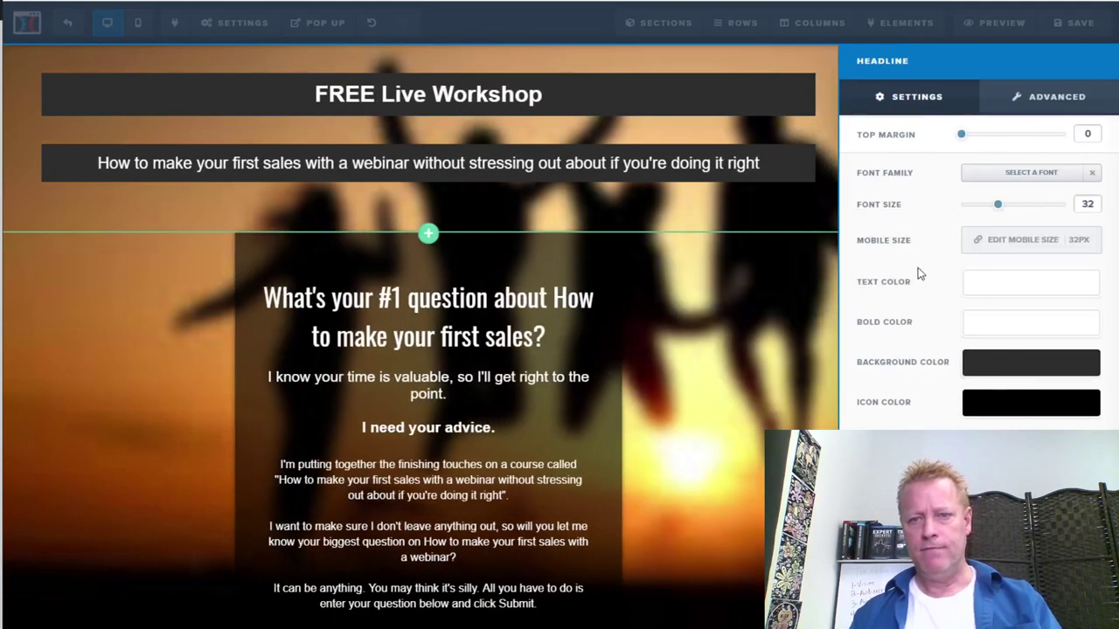
{"action": "left_click", "coordinate": [1026, 283]}
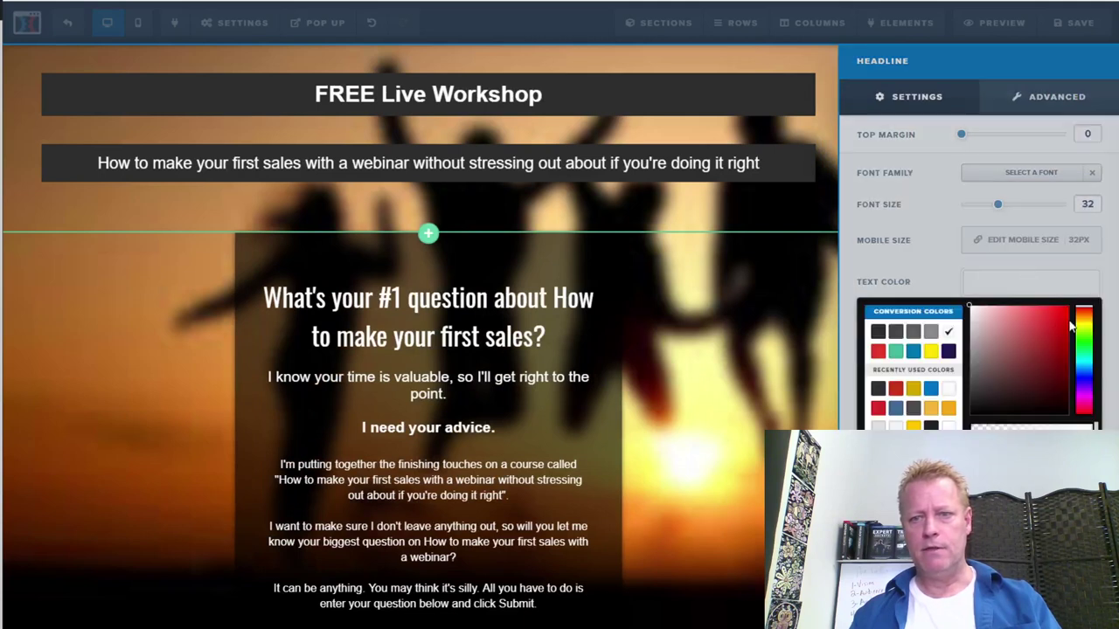
{"action": "left_click", "coordinate": [1037, 318]}
{"action": "left_click", "coordinate": [1029, 343]}
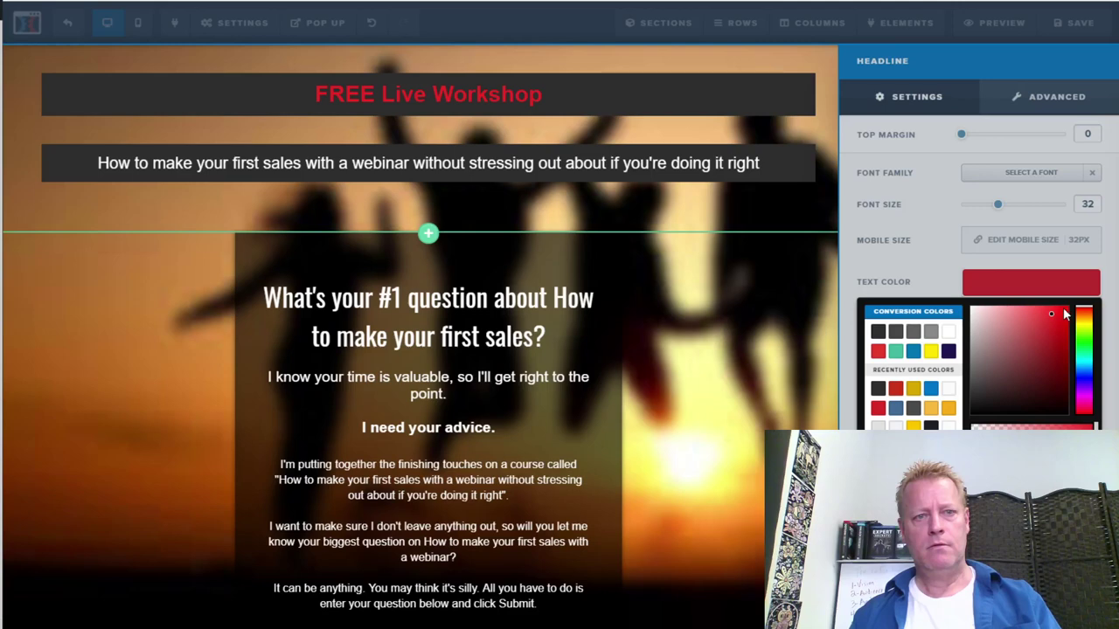
{"action": "left_click", "coordinate": [749, 358]}
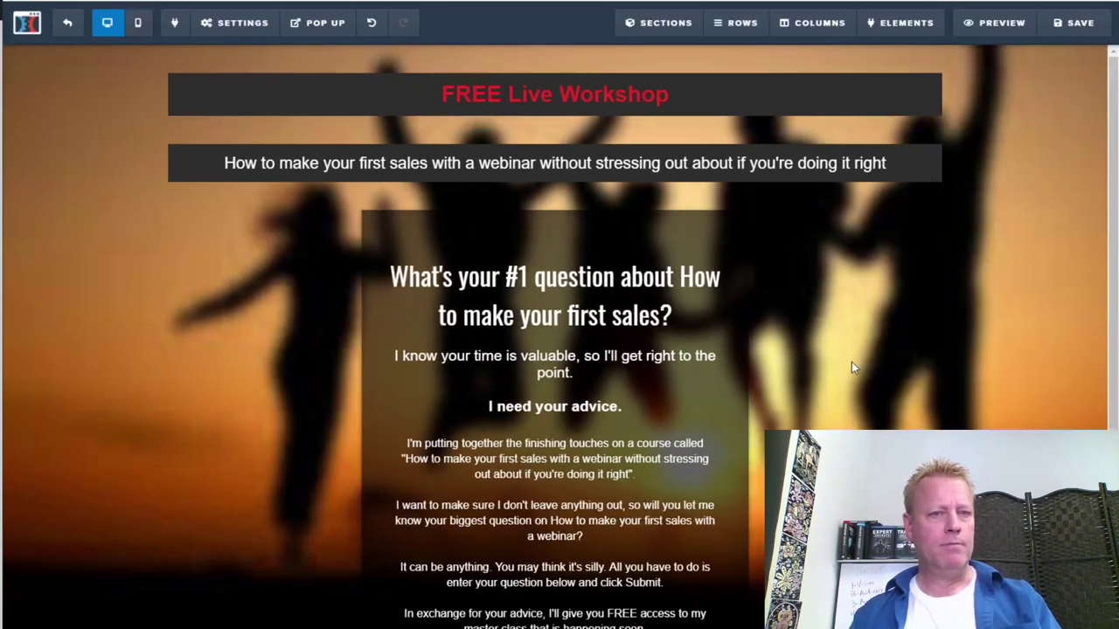
Replace "Workshop" with "Master Class" in the headline and save the page
{"action": "double_click", "coordinate": [616, 94]}
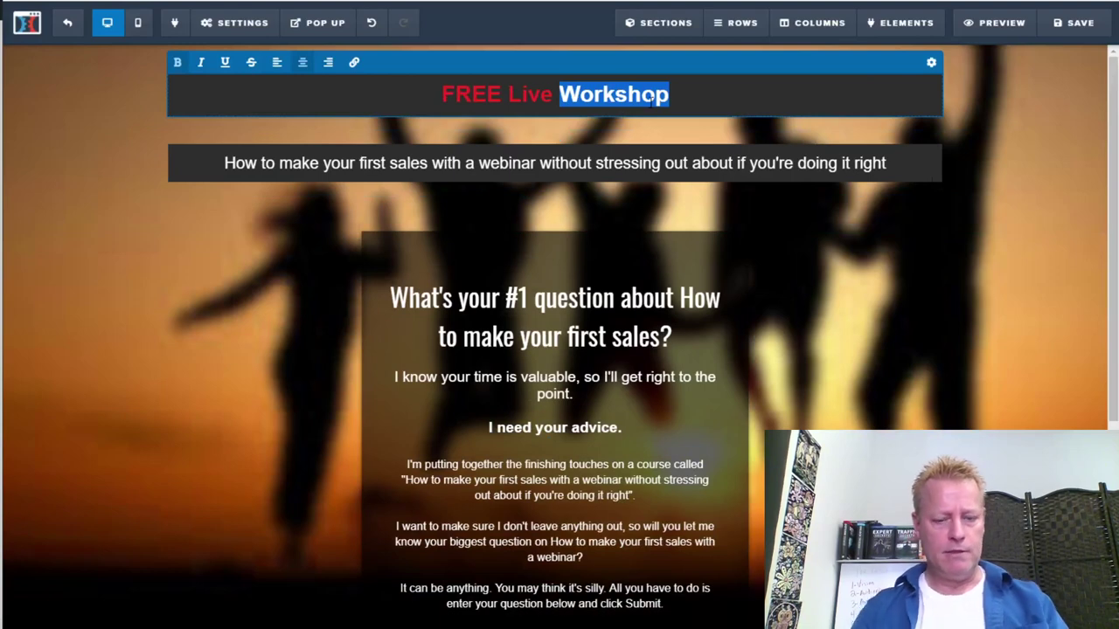
{"action": "type", "text": "Master Class"}
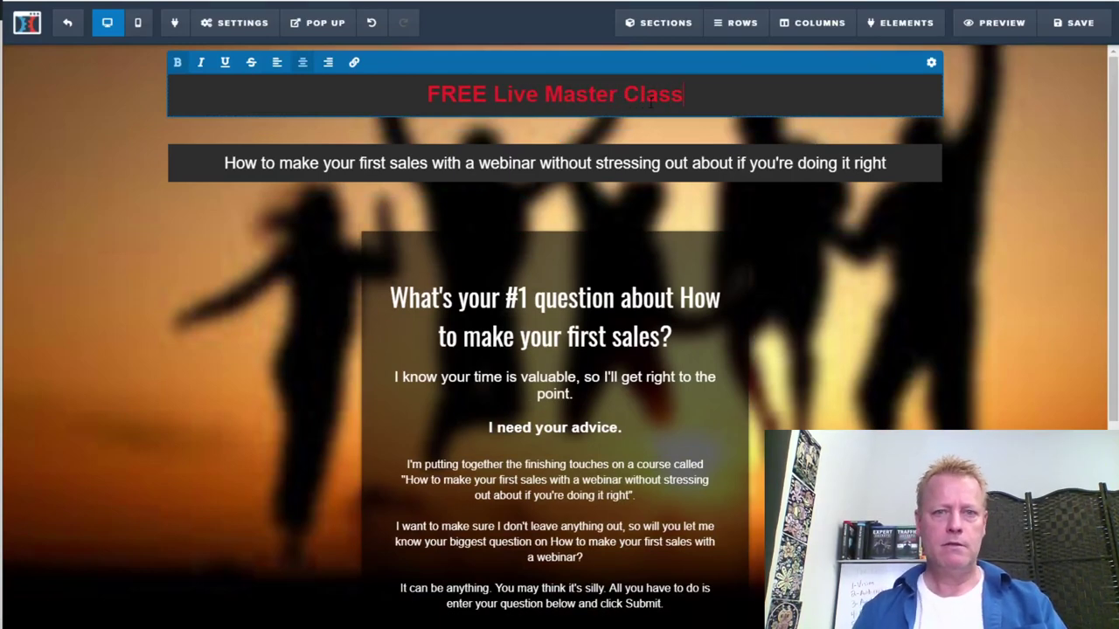
{"action": "left_click", "coordinate": [941, 342]}
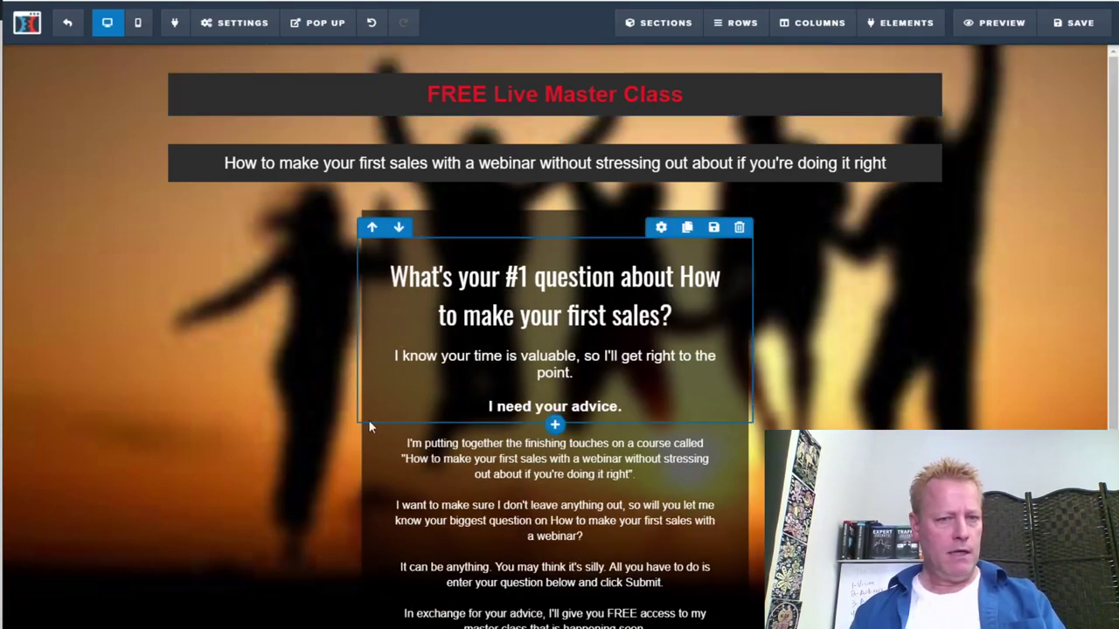
{"action": "scroll", "coordinate": [271, 426], "scroll_direction": "down", "scroll_amount": 3}
{"action": "scroll", "coordinate": [998, 160], "scroll_direction": "up", "scroll_amount": 5}
{"action": "key", "text": "ctrl+s"}
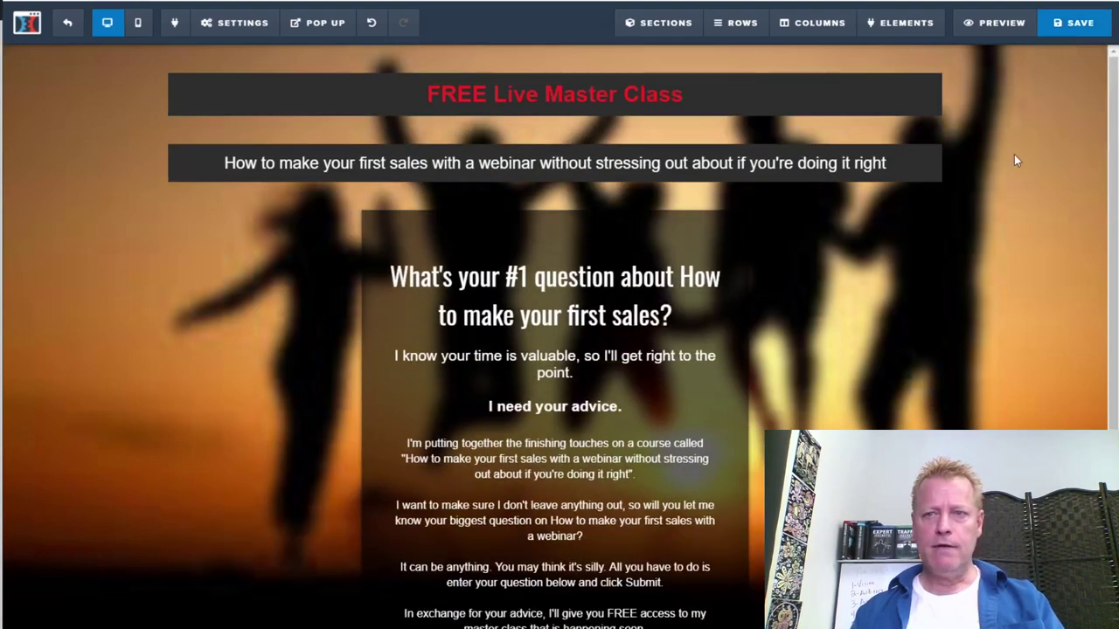
{"action": "scroll", "coordinate": [879, 357], "scroll_direction": "down", "scroll_amount": 3}
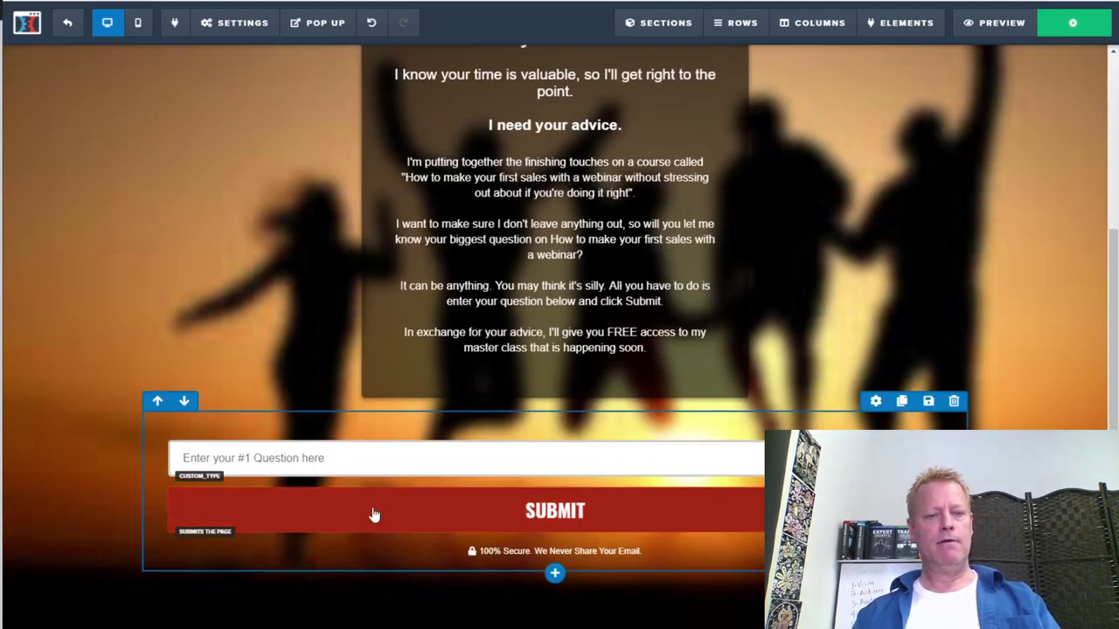
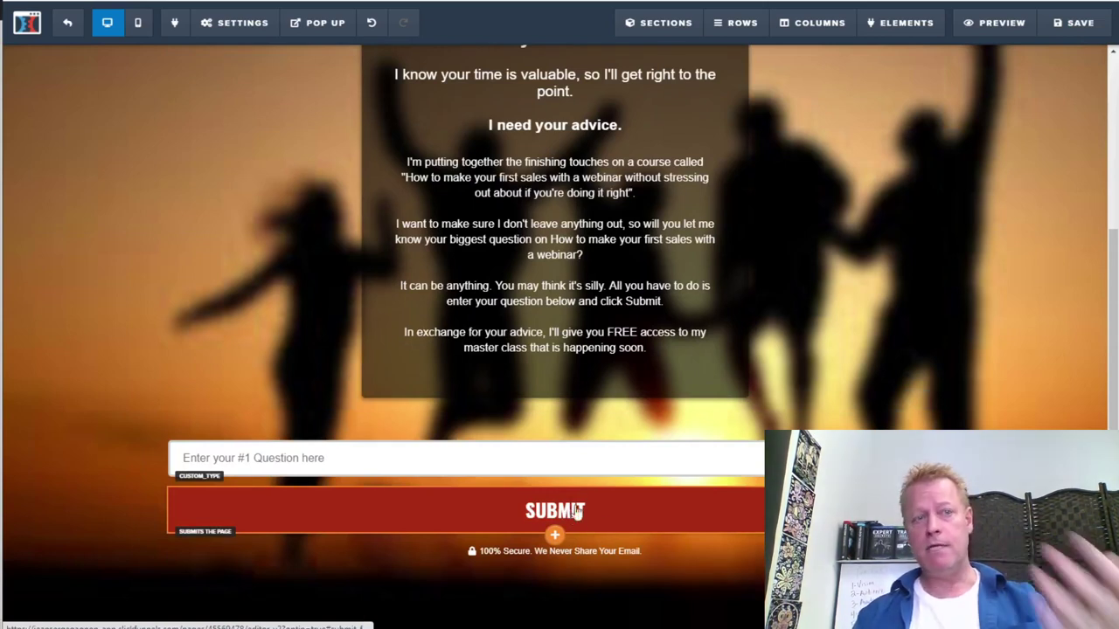
Show the pop-up and add a two-column row plus two single-column rows
{"action": "mouse_move", "coordinate": [325, 44]}
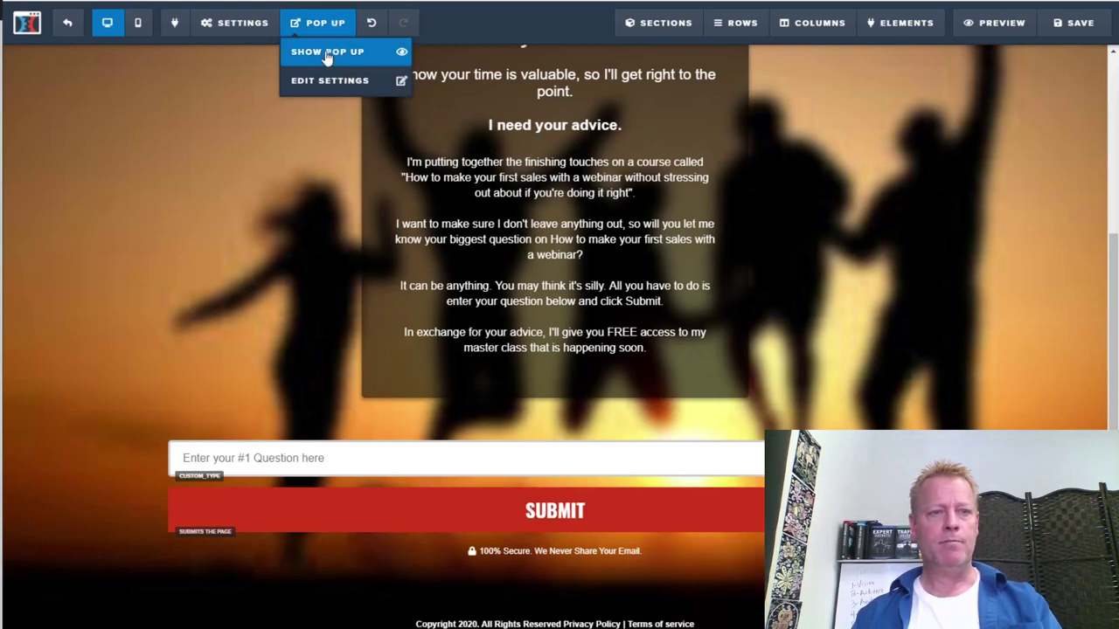
{"action": "left_click", "coordinate": [325, 52]}
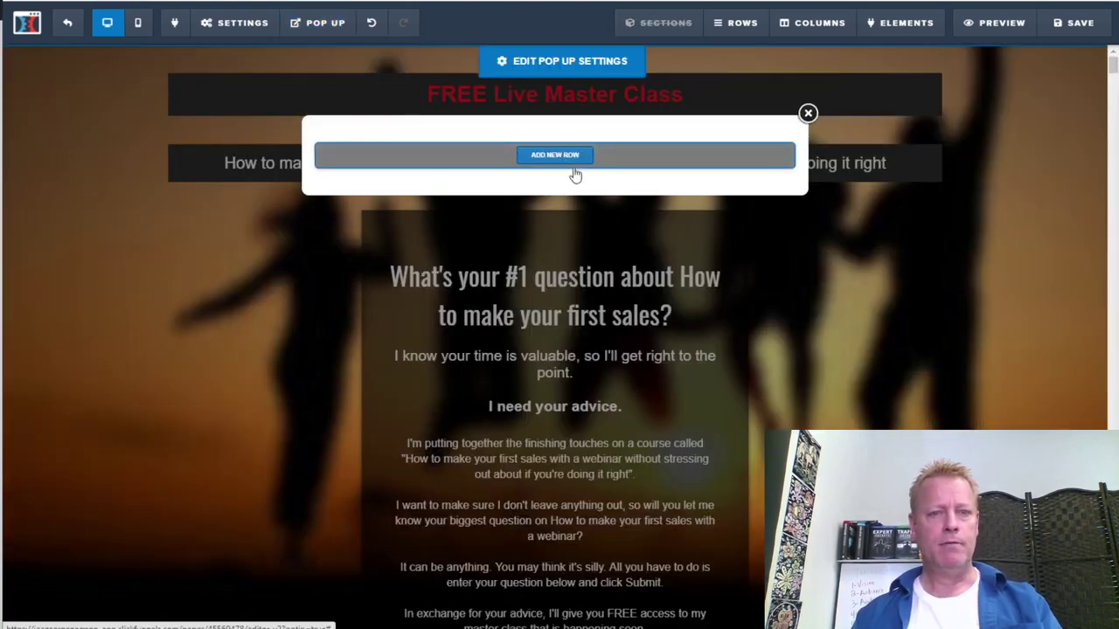
{"action": "left_click", "coordinate": [574, 171]}
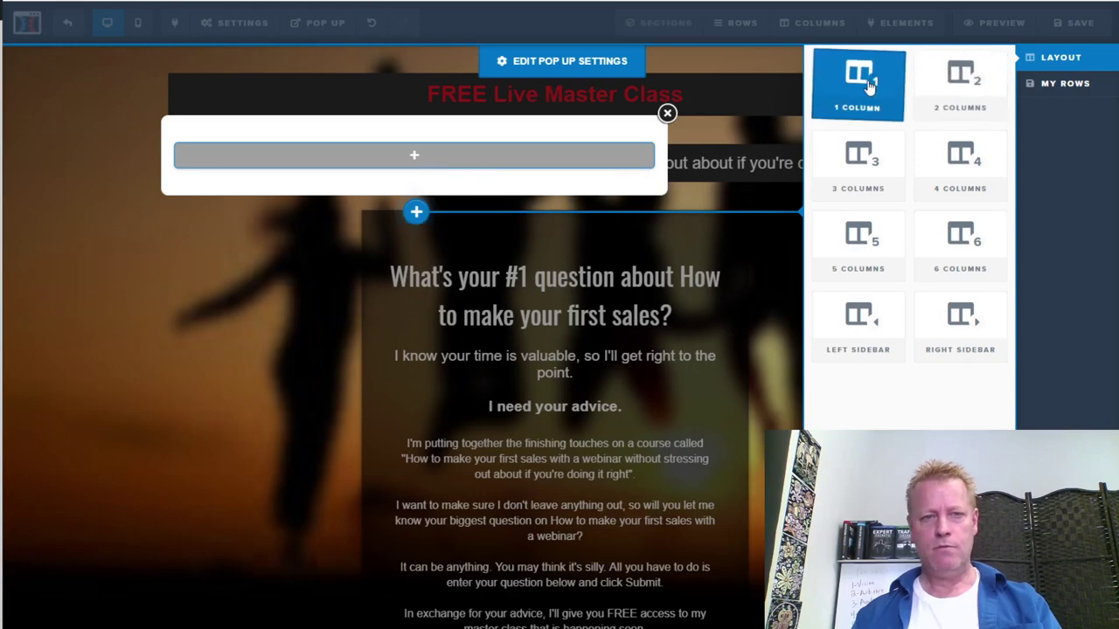
{"action": "left_click", "coordinate": [966, 98]}
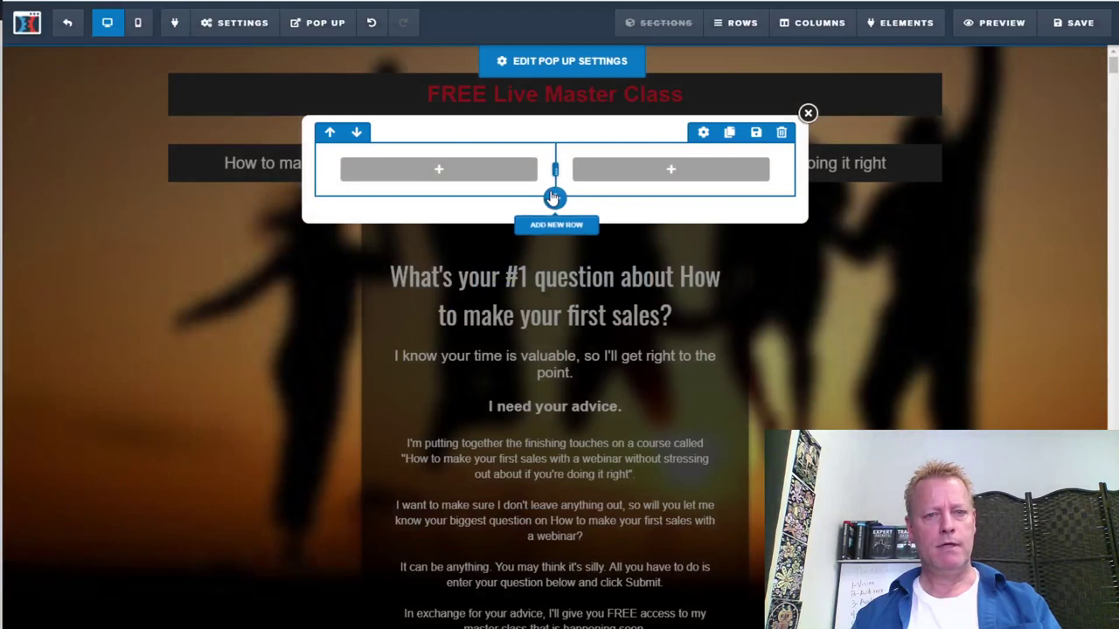
{"action": "left_click", "coordinate": [556, 199]}
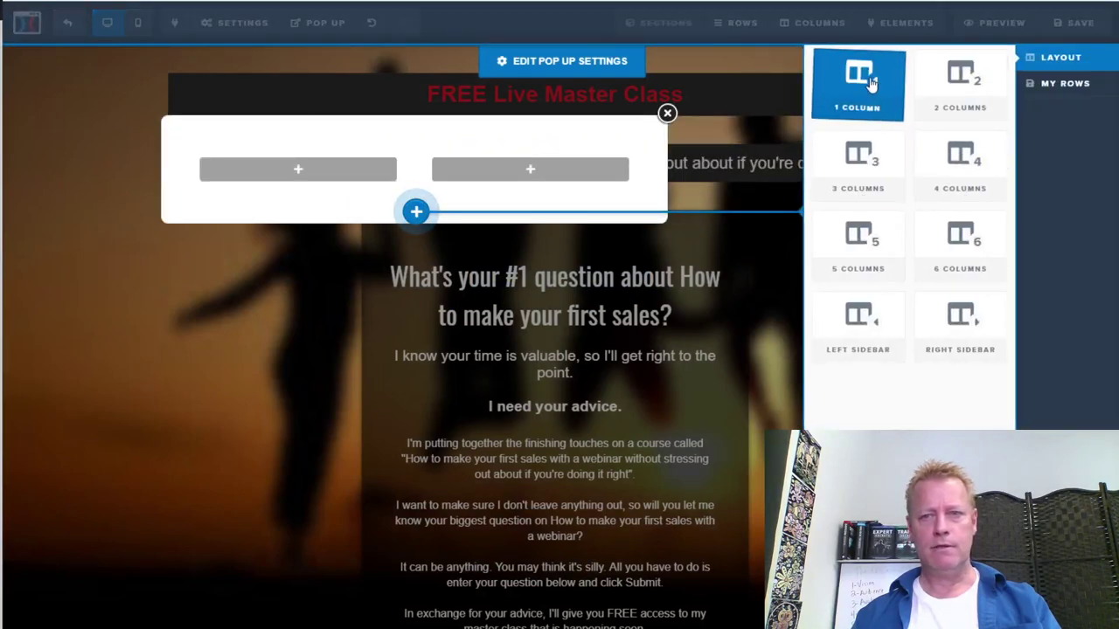
{"action": "left_click", "coordinate": [852, 74]}
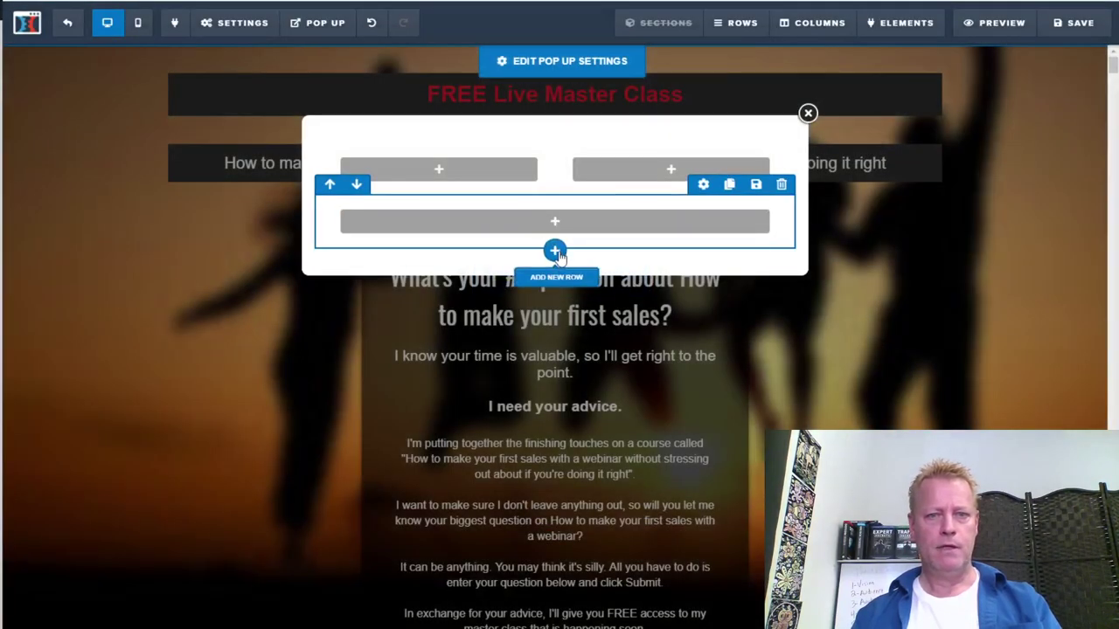
{"action": "left_click", "coordinate": [576, 274]}
{"action": "left_click", "coordinate": [850, 85]}
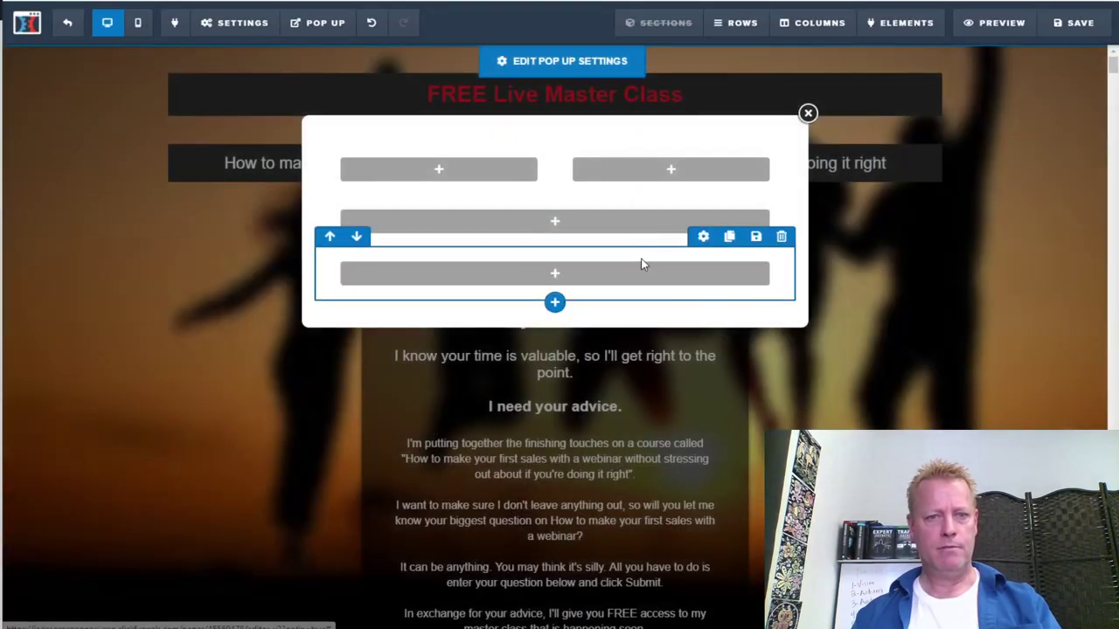
Move one single-column row up above the two-column row
{"action": "left_click", "coordinate": [330, 239]}
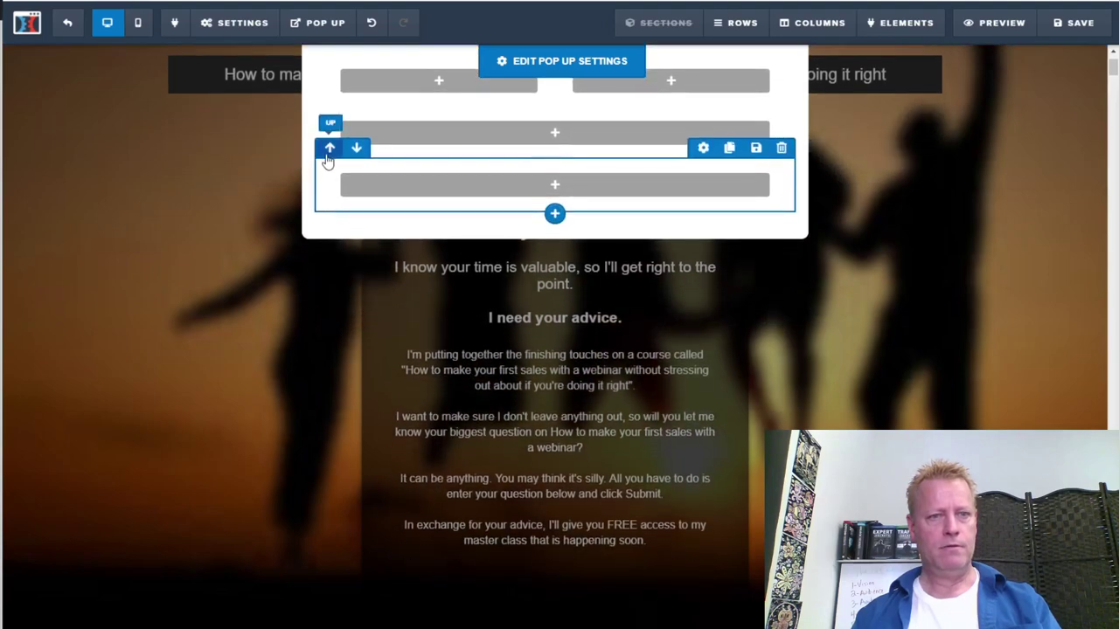
{"action": "left_click", "coordinate": [329, 150]}
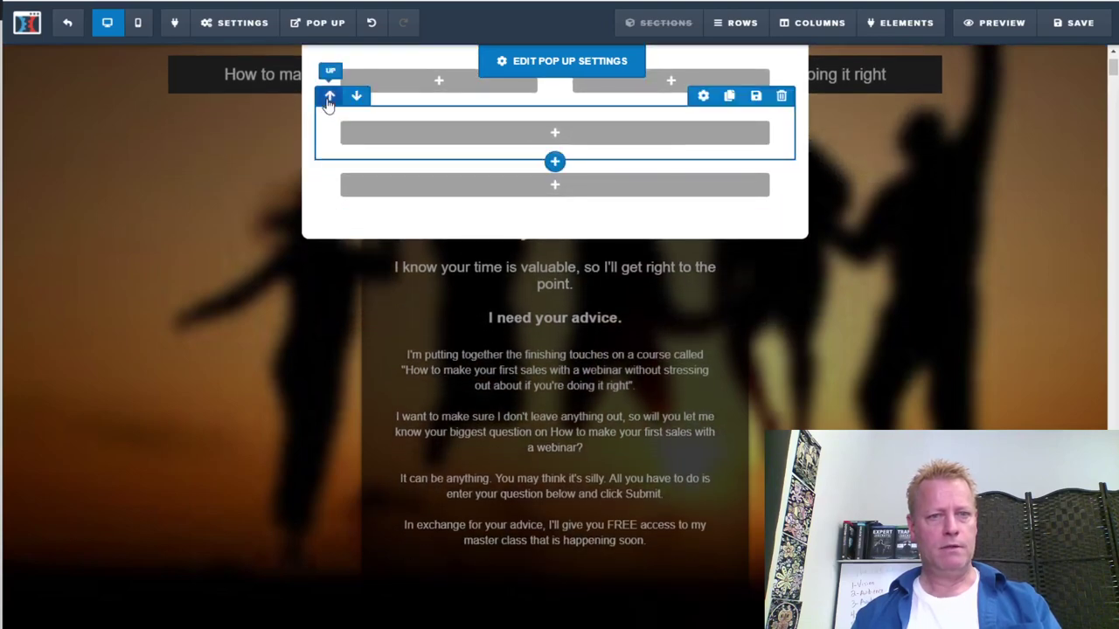
{"action": "left_click", "coordinate": [330, 94]}
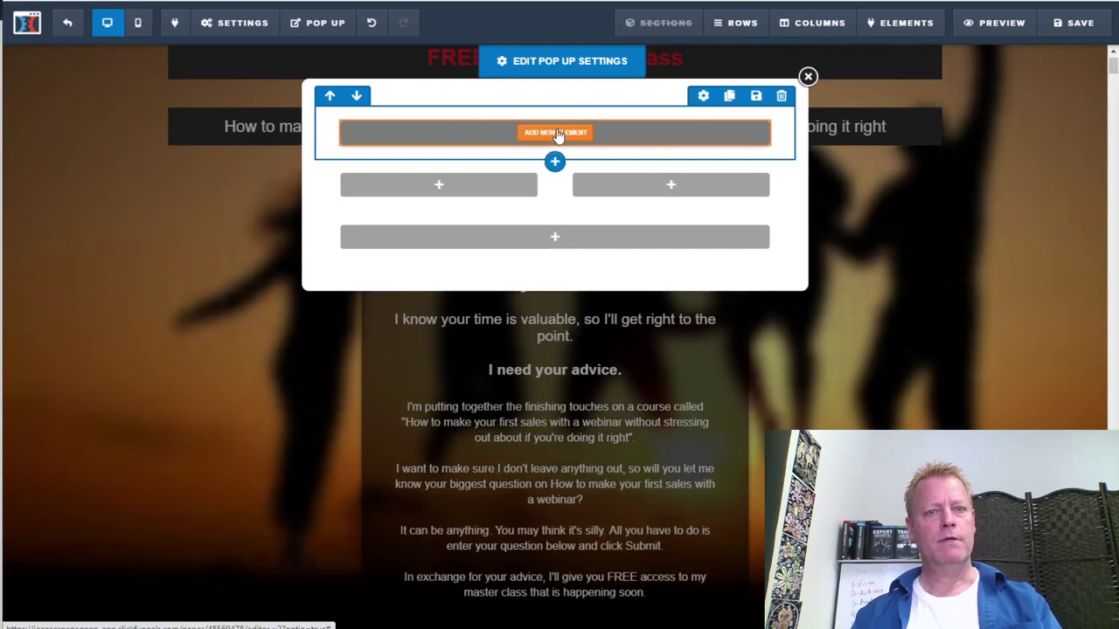
Add a headline to the top row and a single-column row with a paragraph beneath it
{"action": "left_click", "coordinate": [558, 133]}
{"action": "left_click", "coordinate": [870, 146]}
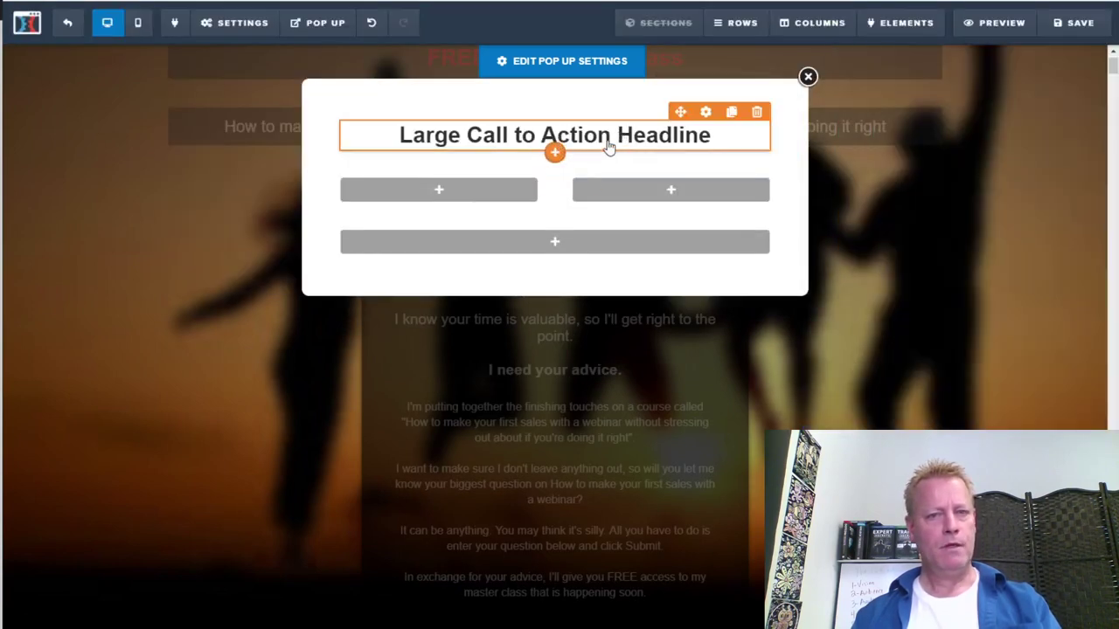
{"action": "left_click", "coordinate": [556, 171]}
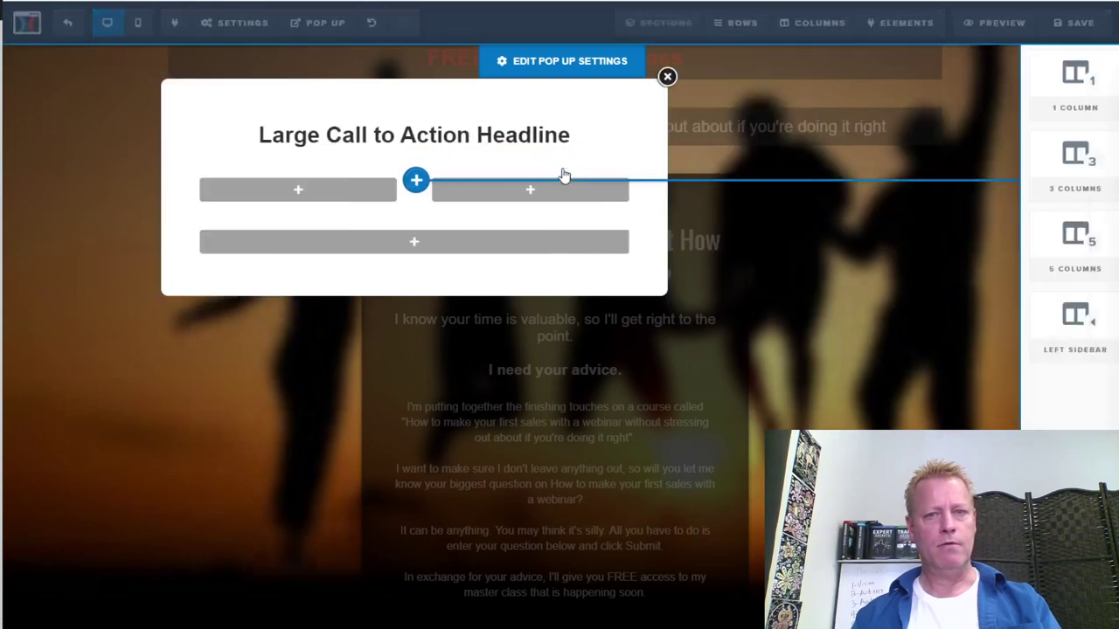
{"action": "left_click", "coordinate": [869, 84]}
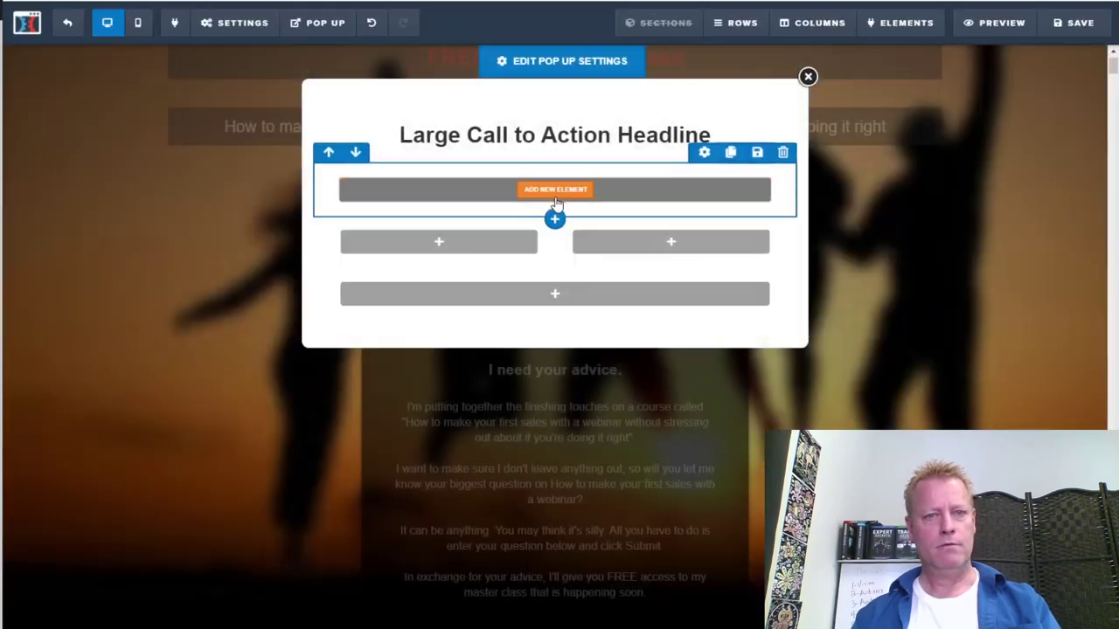
{"action": "left_click", "coordinate": [627, 187]}
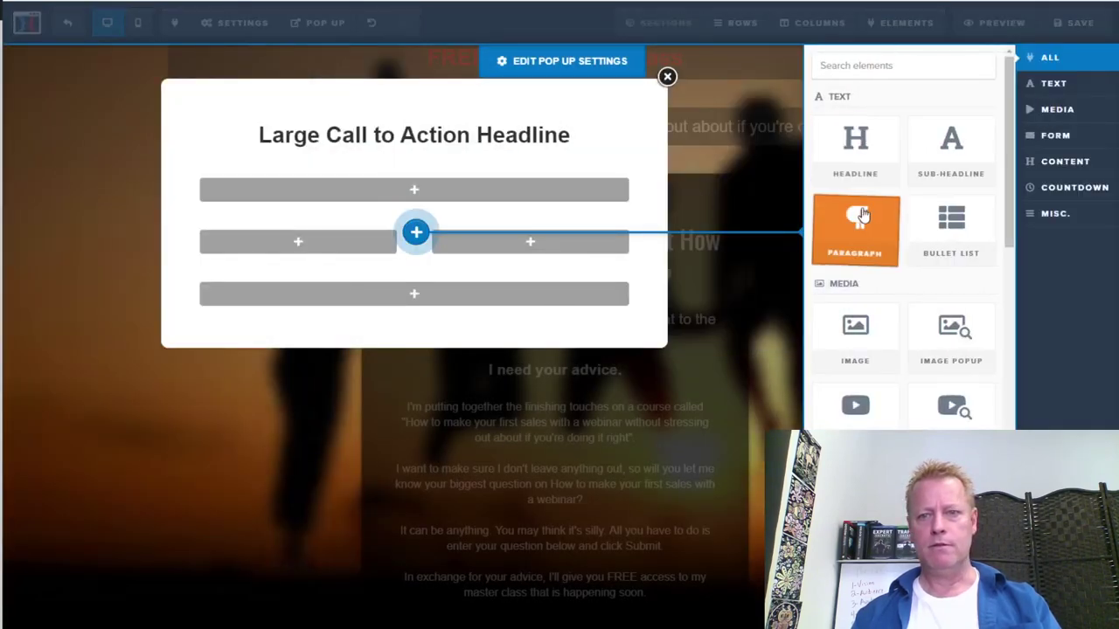
{"action": "left_click_drag", "start_coordinate": [639, 209], "coordinate": [634, 208]}
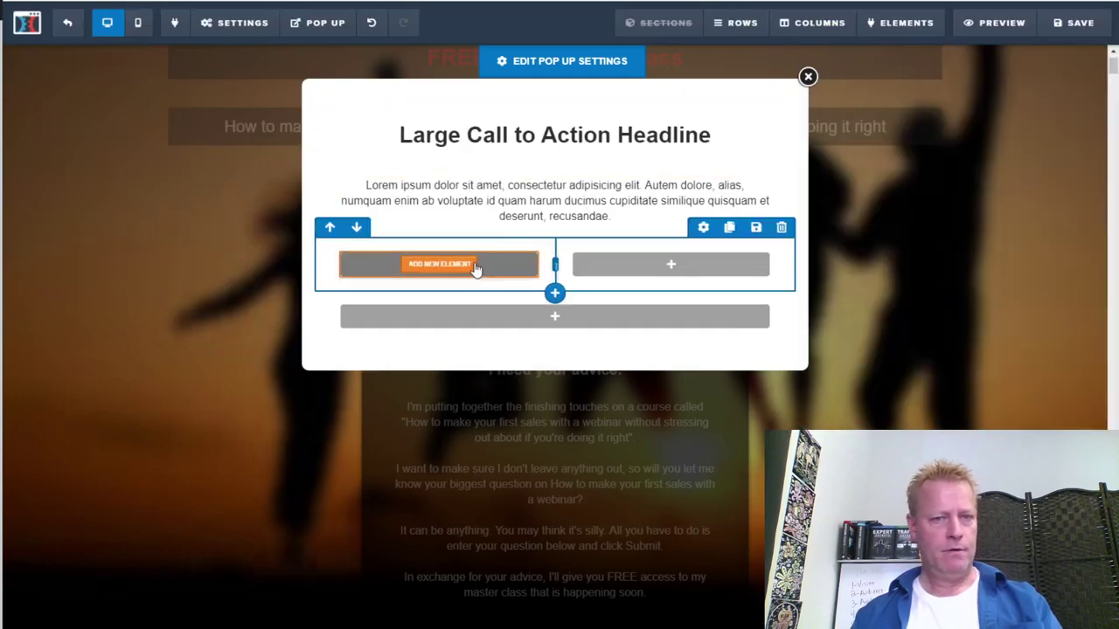
Place an input field in the two-column row's left column
{"action": "left_click", "coordinate": [453, 272]}
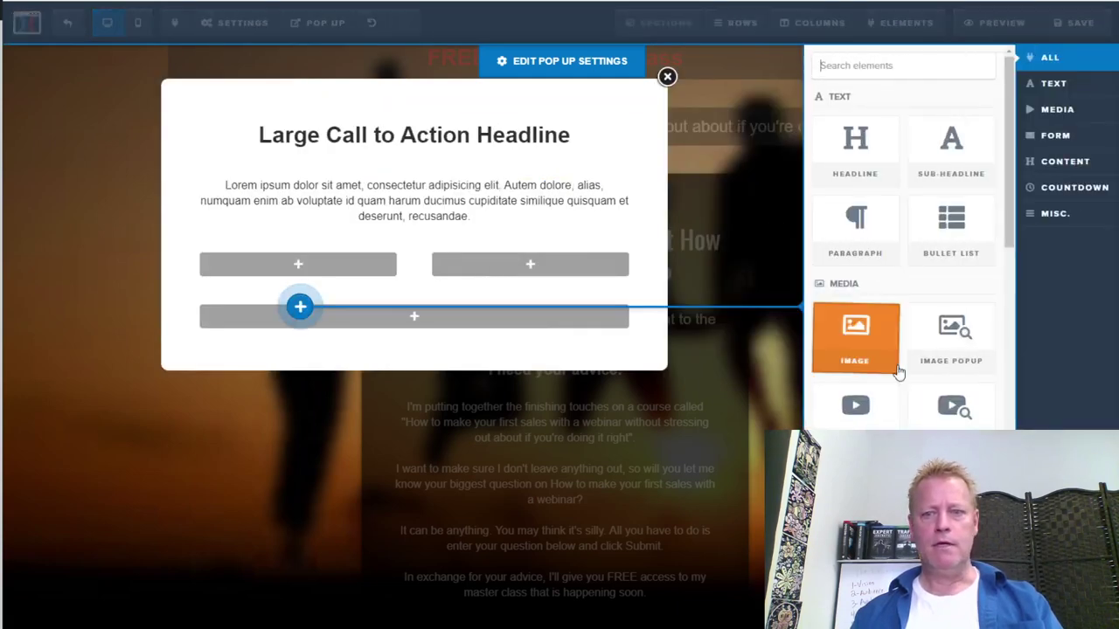
{"action": "scroll", "coordinate": [855, 405], "scroll_direction": "down", "scroll_amount": 3}
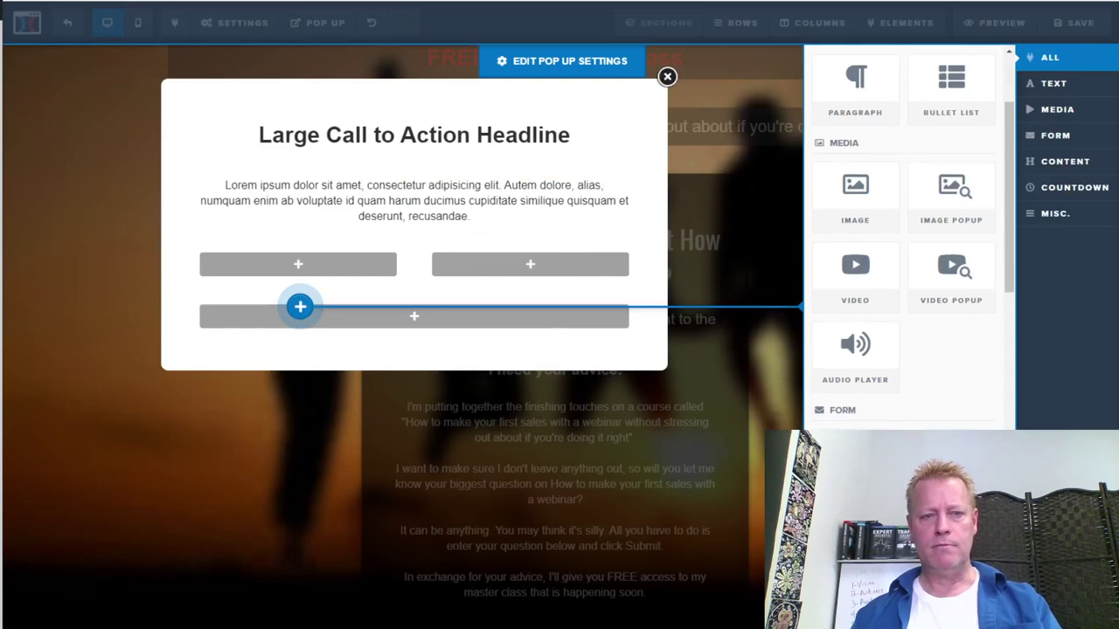
{"action": "left_click_drag", "start_coordinate": [300, 306], "coordinate": [300, 301]}
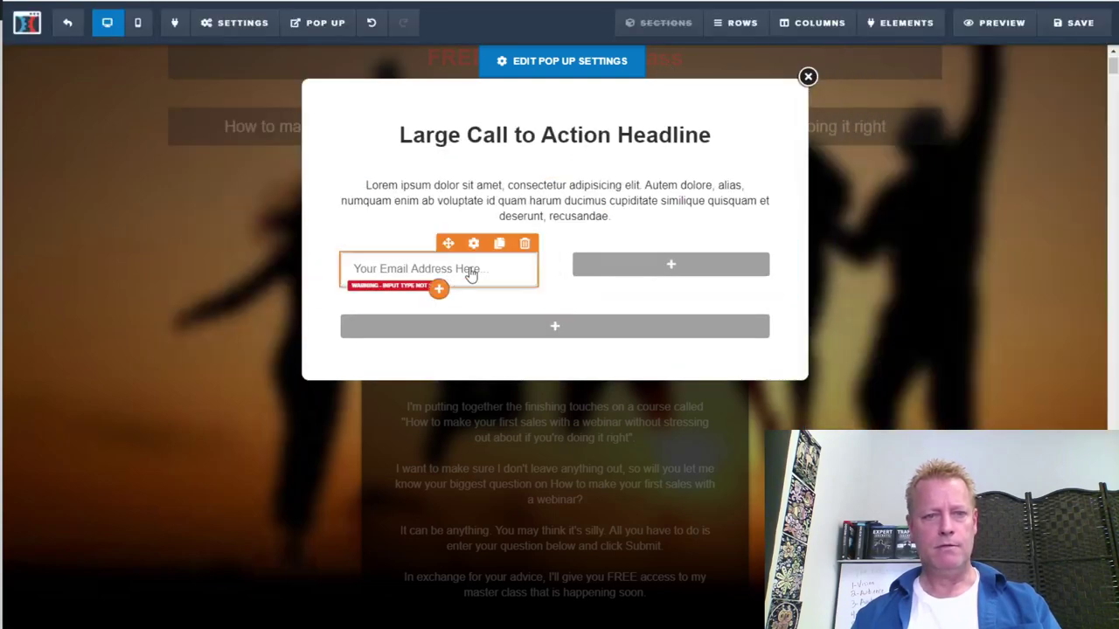
Make the left input a required Full Name field with placeholder 'Your Full Name Here...'
{"action": "left_click", "coordinate": [470, 273]}
{"action": "left_click", "coordinate": [1090, 184]}
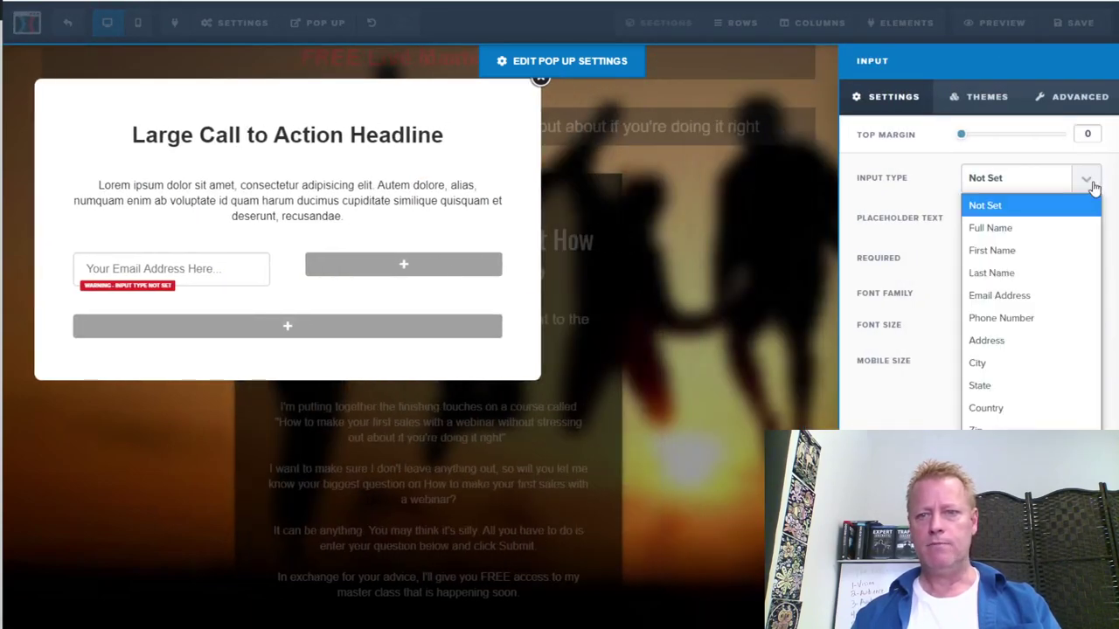
{"action": "left_click", "coordinate": [1005, 229]}
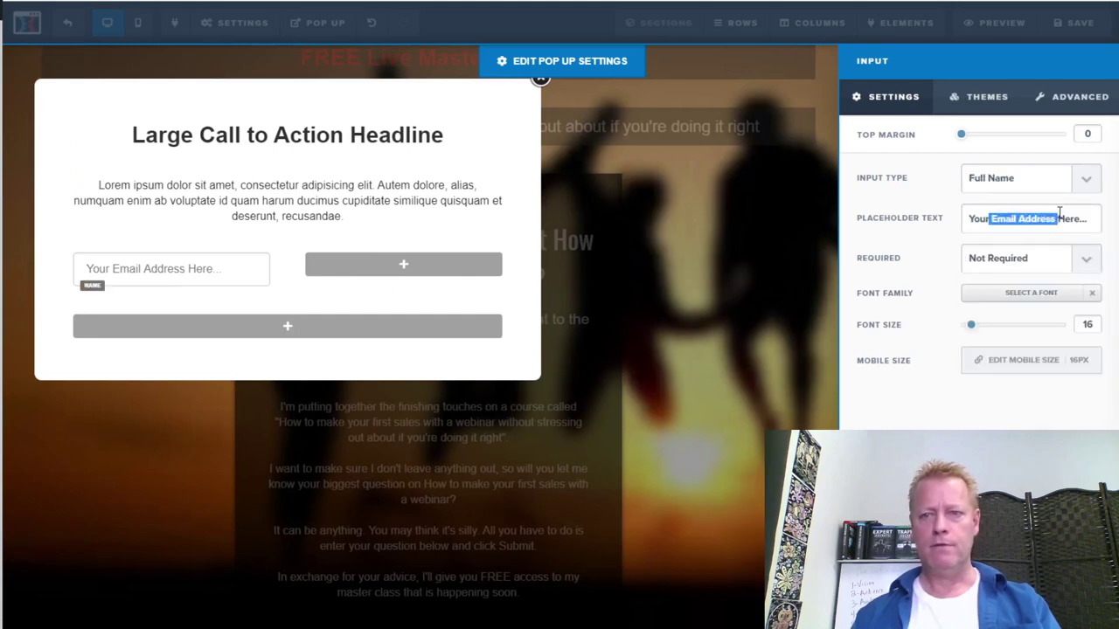
{"action": "key", "text": "BackSpace"}
{"action": "type", "text": "Full Name"}
{"action": "left_click", "coordinate": [1025, 256]}
{"action": "left_click", "coordinate": [999, 307]}
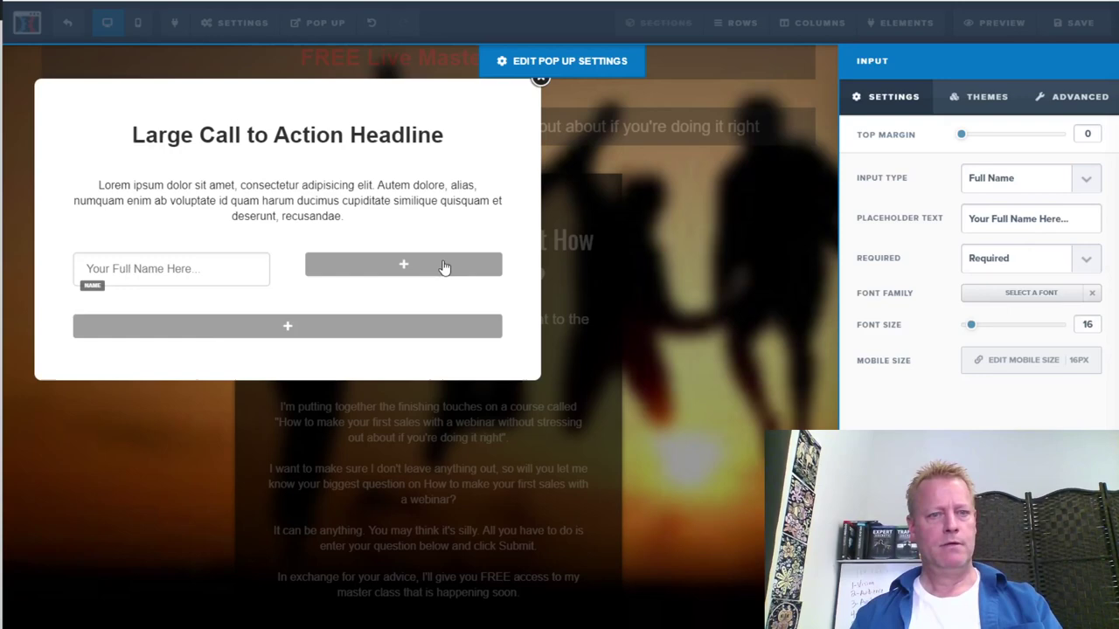
{"action": "left_click", "coordinate": [444, 266]}
{"action": "left_click", "coordinate": [670, 262]}
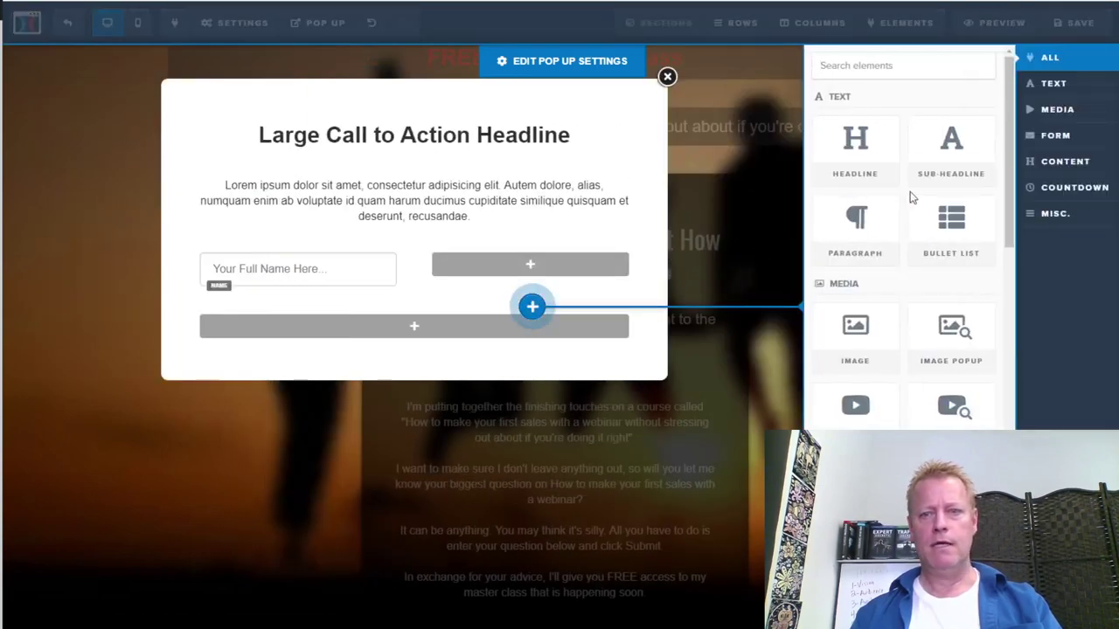
Add an Email Address input field to the right column
{"action": "scroll", "coordinate": [905, 199], "scroll_direction": "down", "scroll_amount": 3}
{"action": "left_click", "coordinate": [857, 385]}
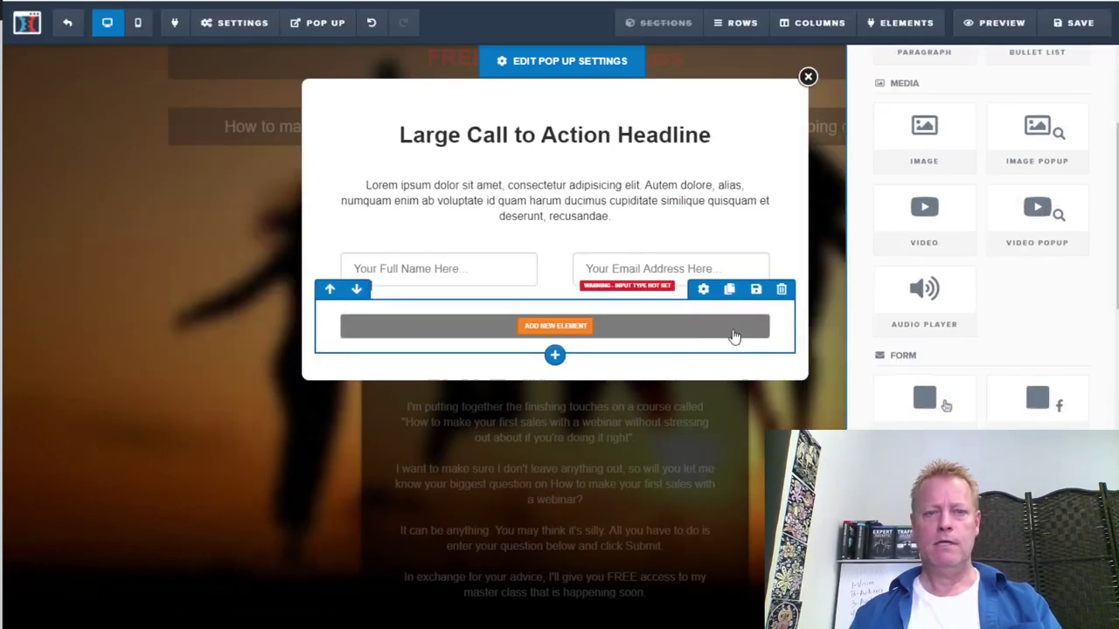
{"action": "left_click", "coordinate": [705, 279]}
{"action": "left_click", "coordinate": [1012, 181]}
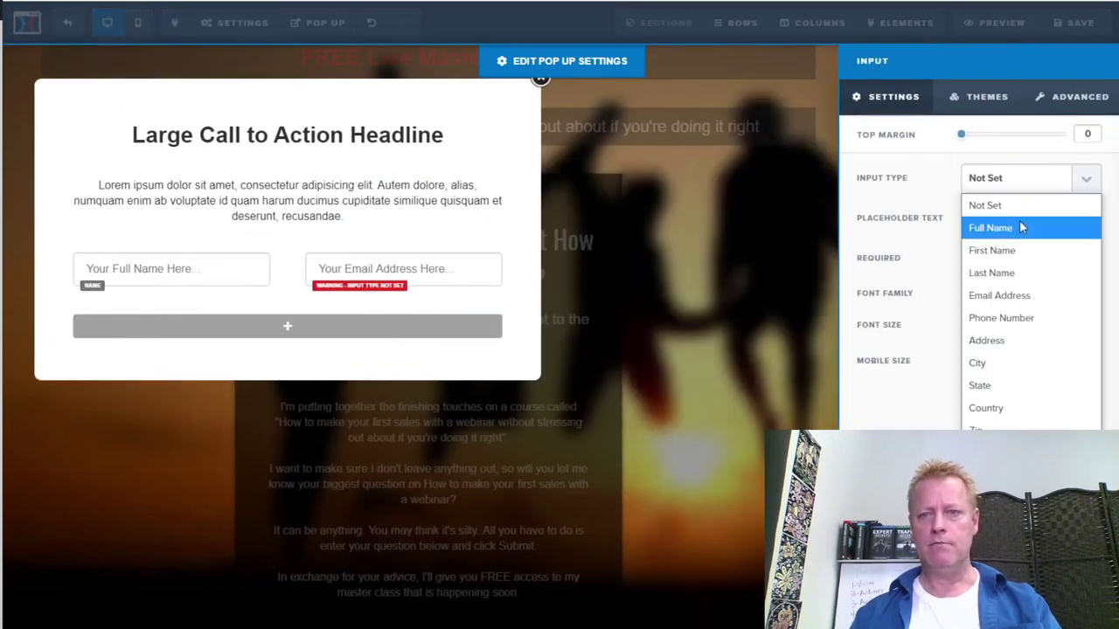
{"action": "left_click", "coordinate": [1005, 297]}
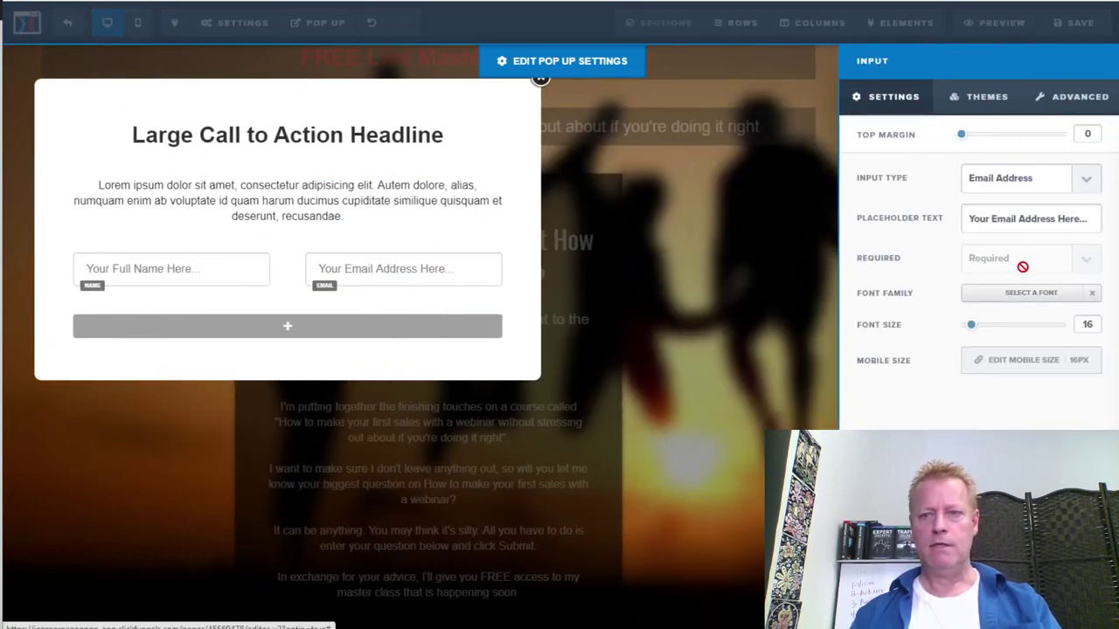
{"action": "left_click", "coordinate": [378, 235]}
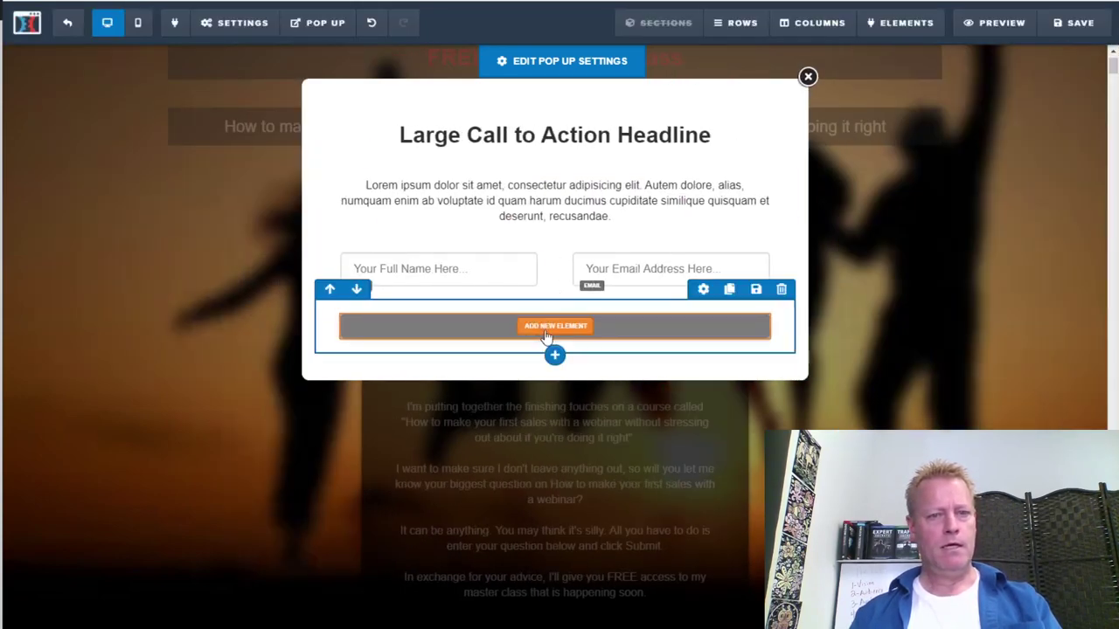
Add a button below the name and email fields
{"action": "left_click", "coordinate": [556, 326]}
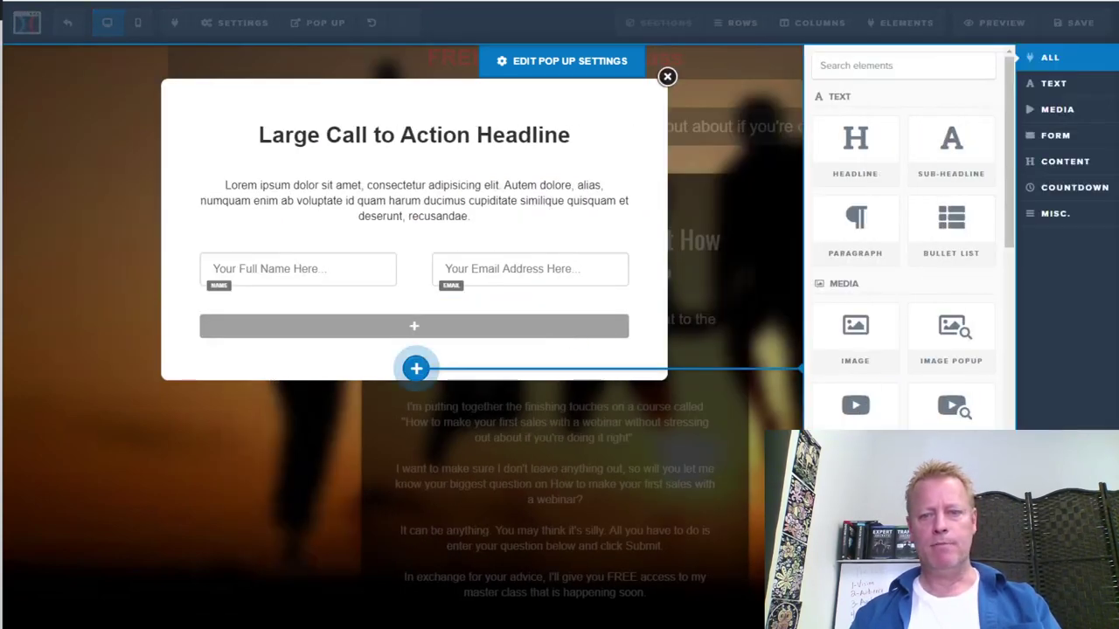
{"action": "scroll", "coordinate": [905, 244], "scroll_direction": "down", "scroll_amount": 3}
{"action": "left_click", "coordinate": [866, 398]}
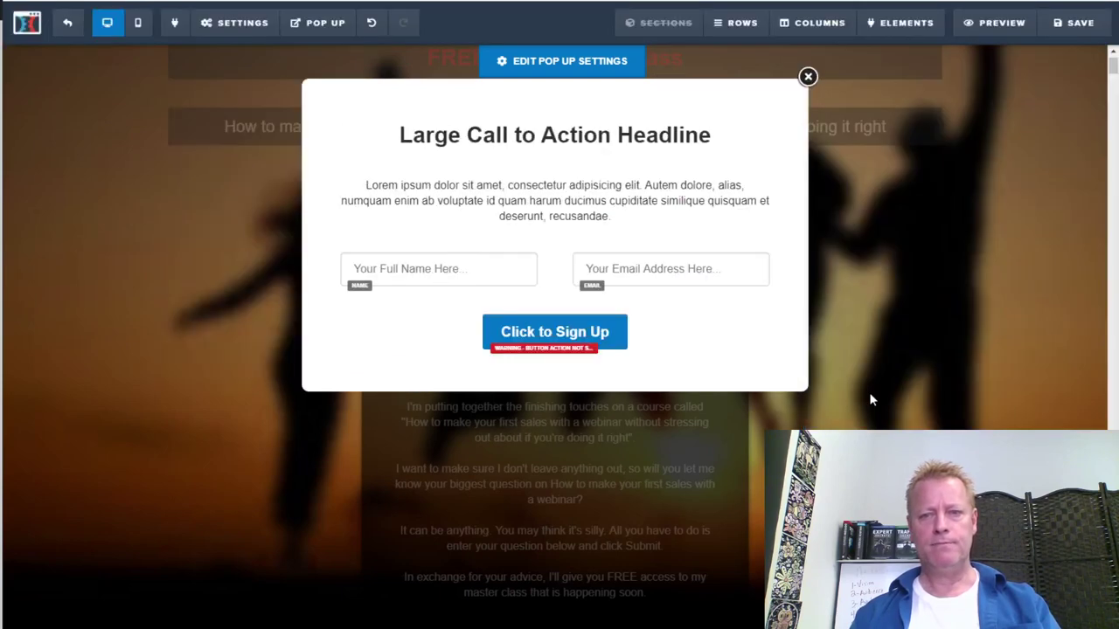
{"action": "left_click", "coordinate": [548, 339]}
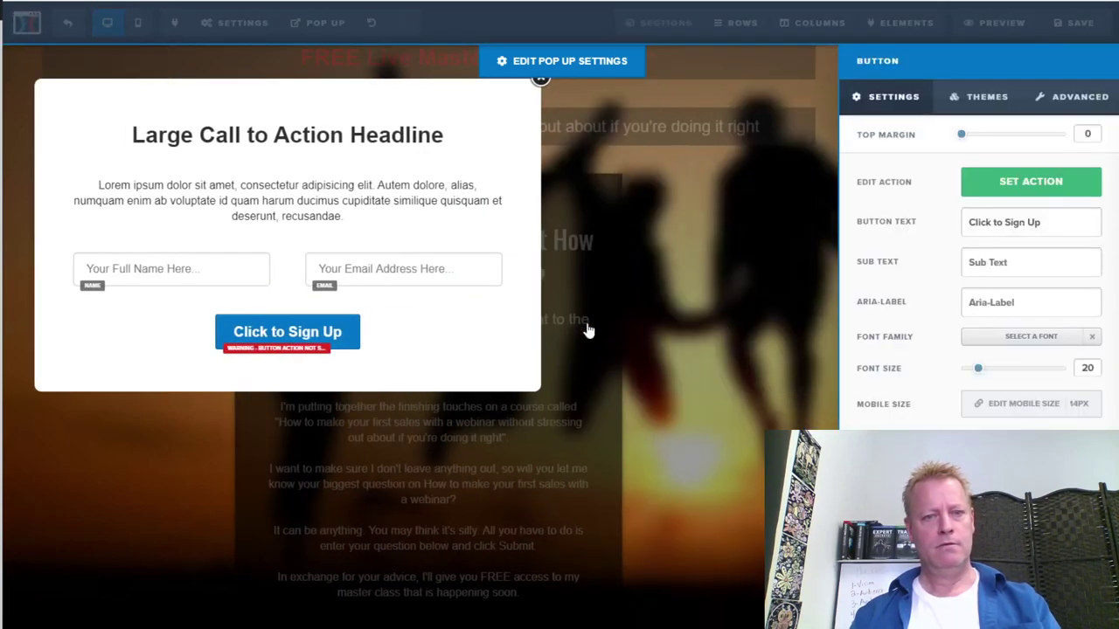
Change the pop-up button's text to 'Get Free Access'
{"action": "left_click_drag", "start_coordinate": [1043, 223], "coordinate": [949, 224]}
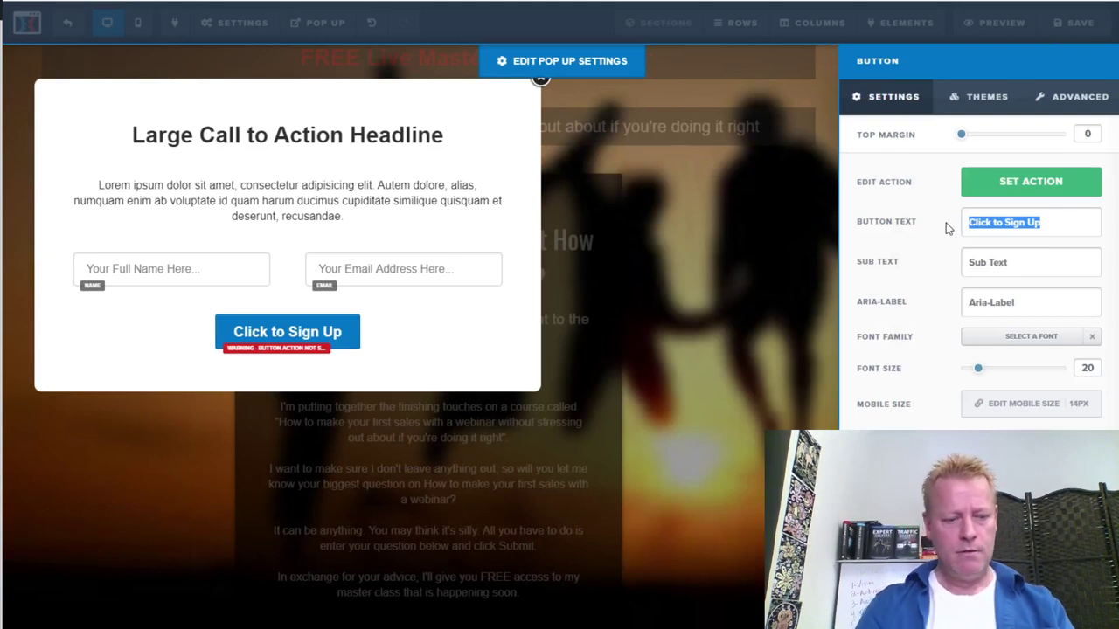
{"action": "type", "text": "Get Free Access"}
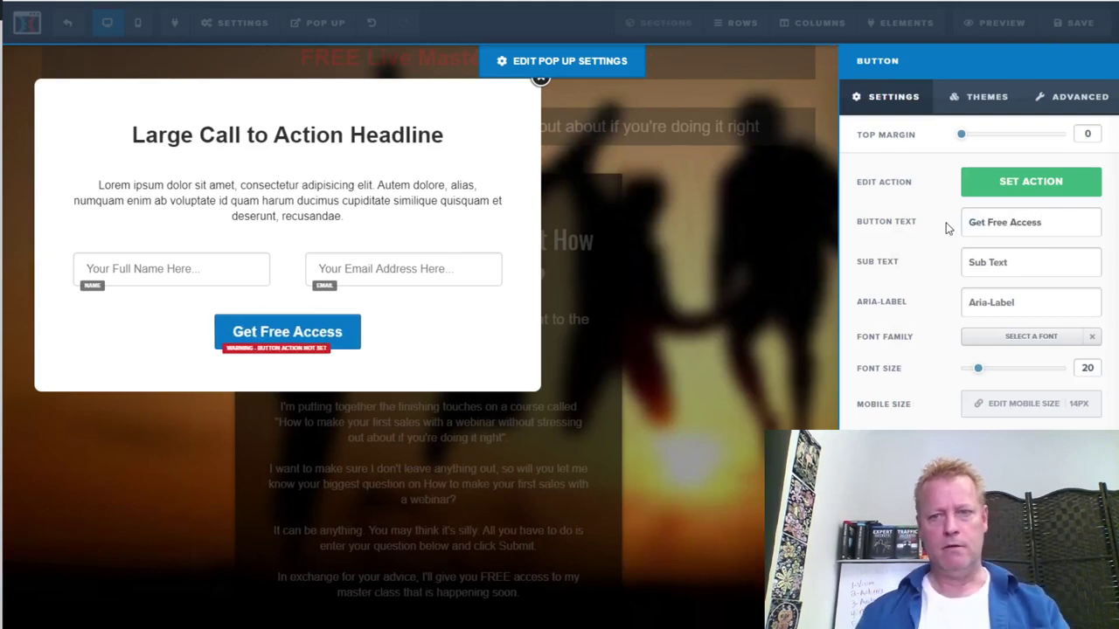
{"action": "left_click", "coordinate": [409, 337]}
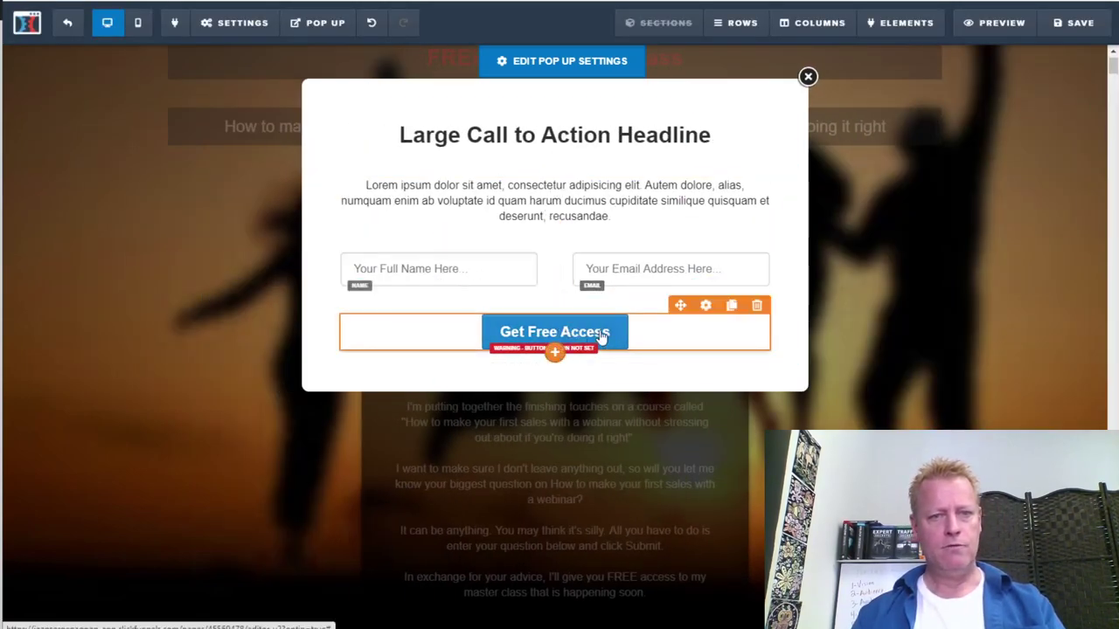
{"action": "left_click", "coordinate": [591, 205]}
{"action": "key", "text": "ctrl+a"}
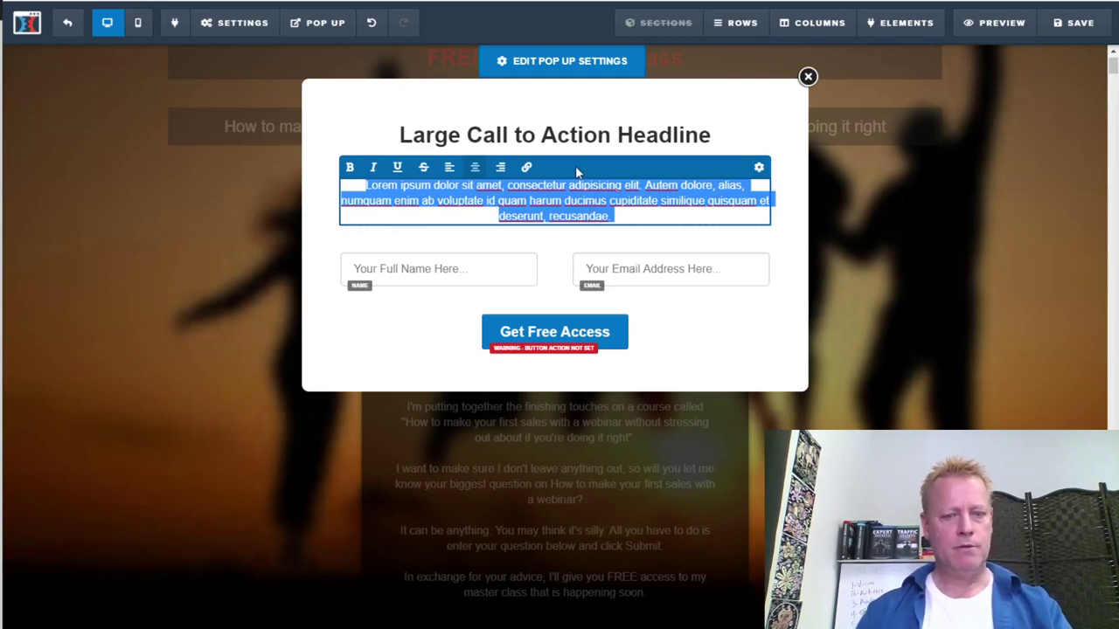
Replace the paragraph with two lines of sign-up instructions about the free master class link
{"action": "type", "text": "To compl"}
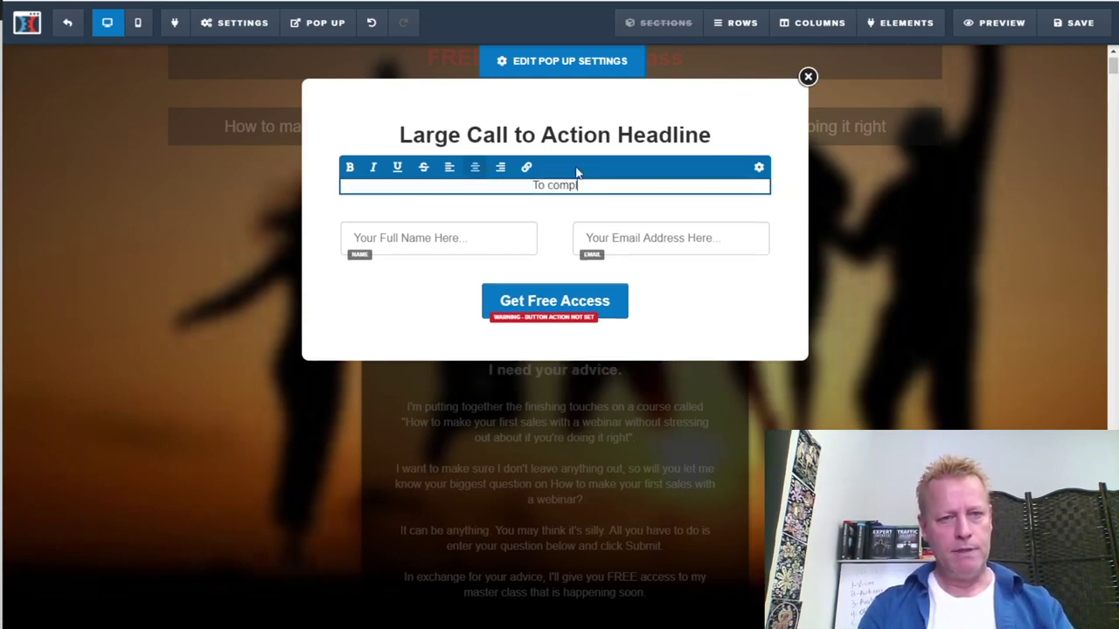
{"action": "type", "text": "ete the"}
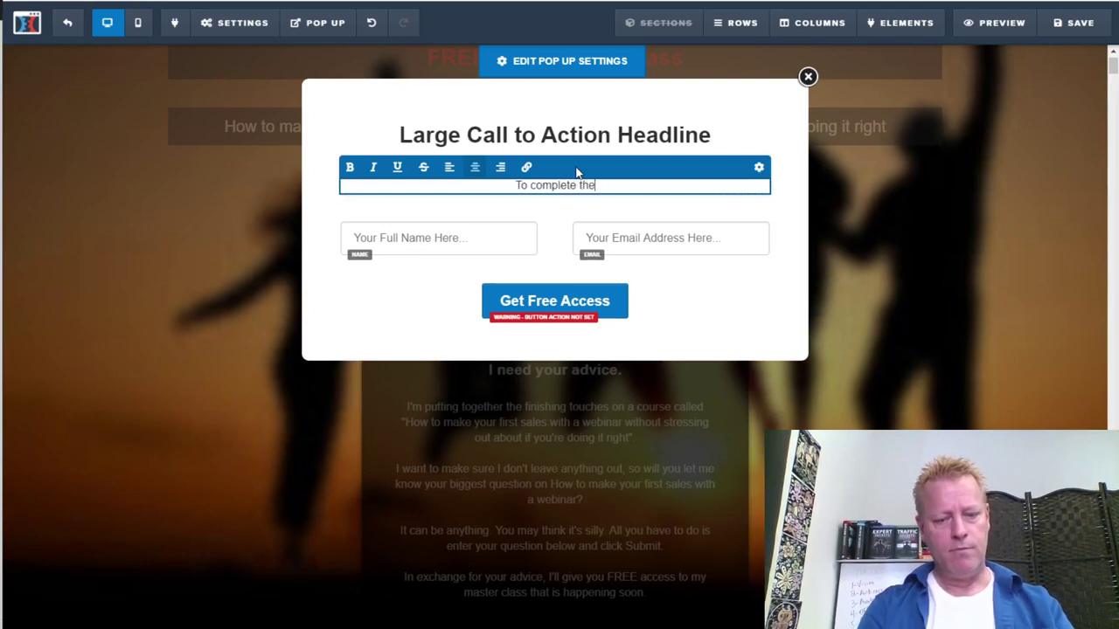
{"action": "type", "text": " process and g"}
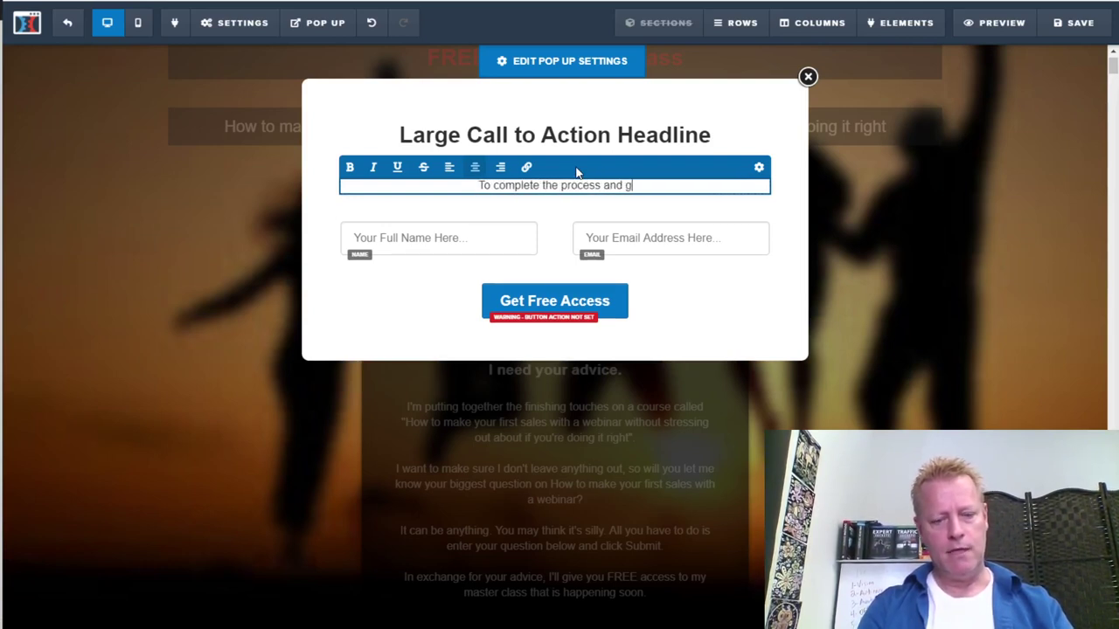
{"action": "type", "text": "et link to acce"}
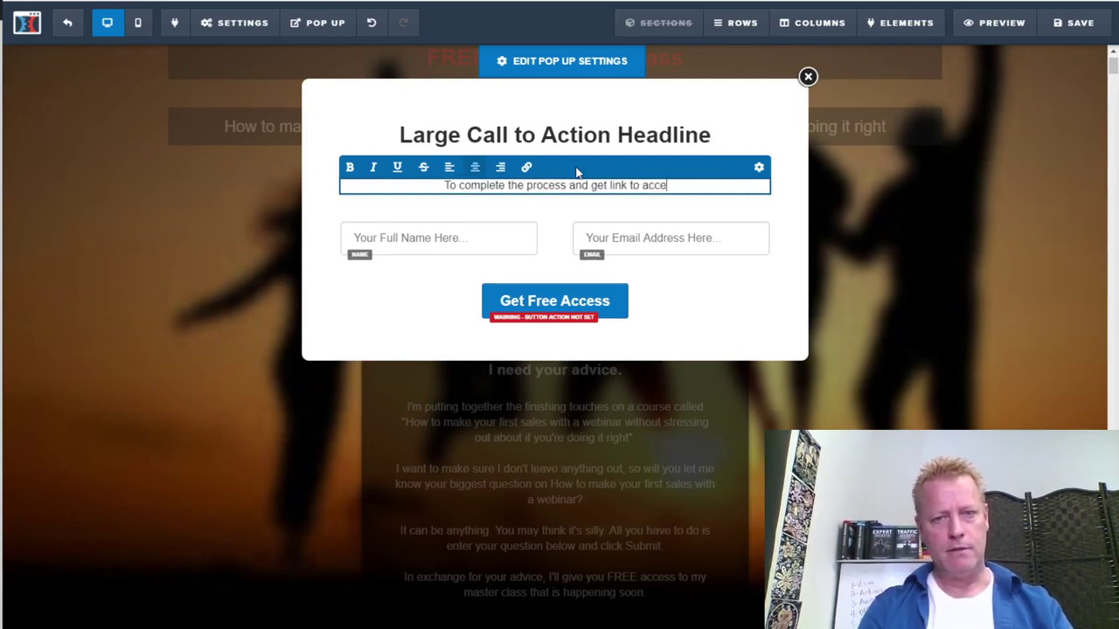
{"action": "type", "text": "ss free mas"}
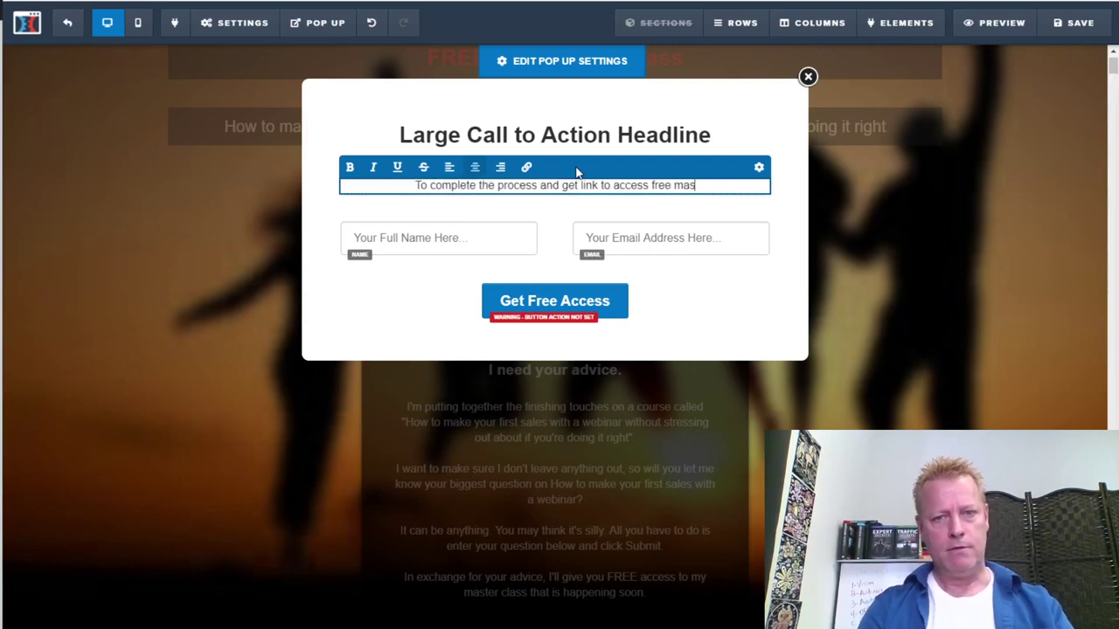
{"action": "type", "text": "ter c"}
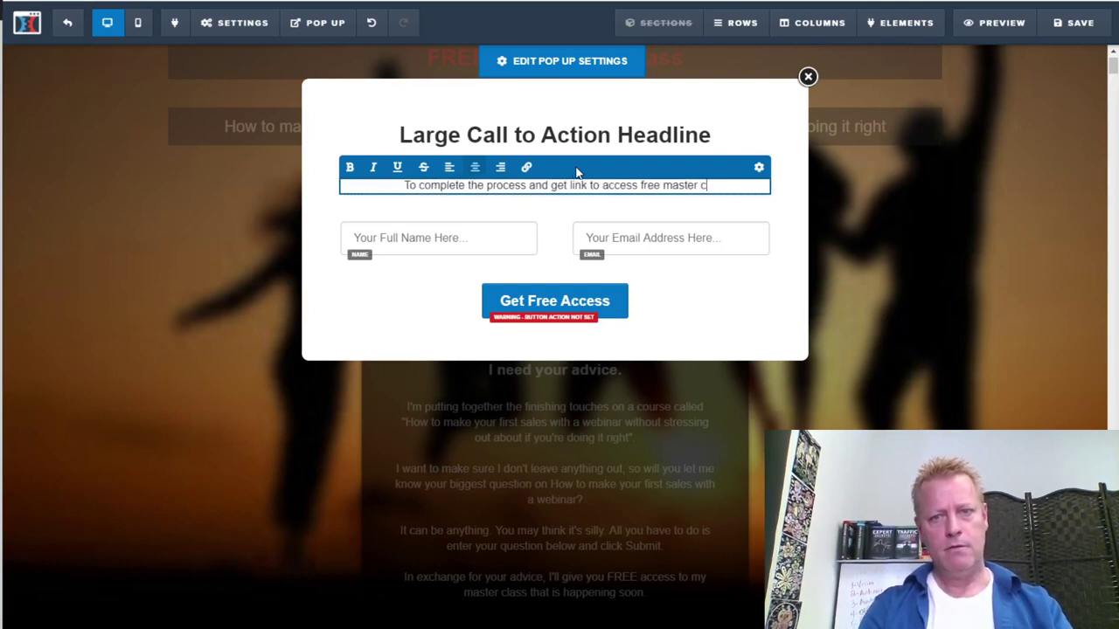
{"action": "type", "text": "lass, you must enter your name and email and clic"}
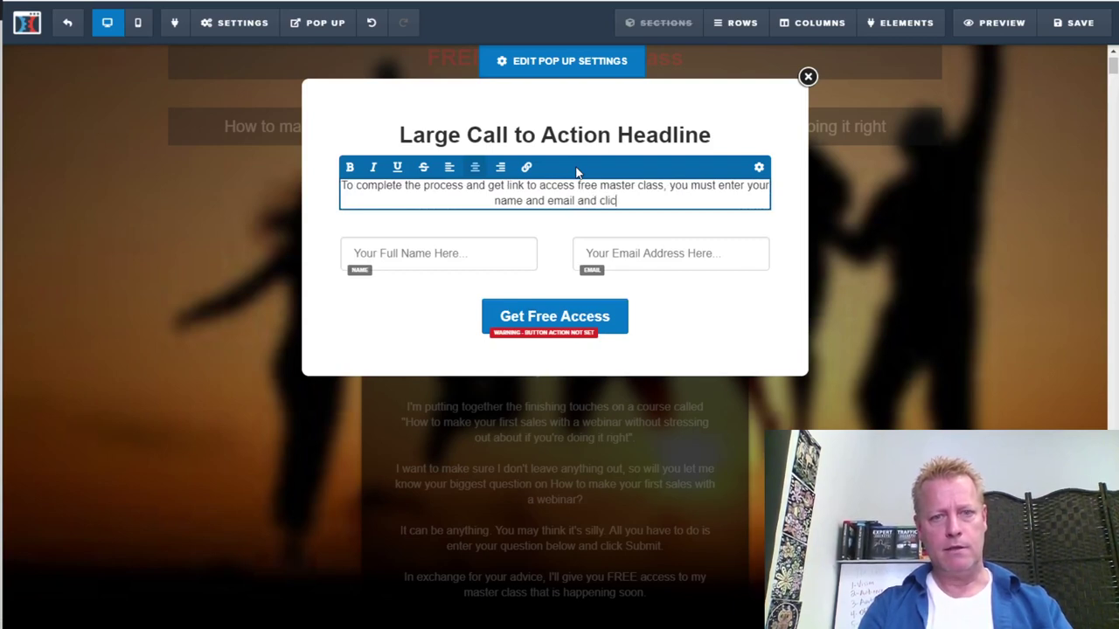
{"action": "type", "text": "k the but"}
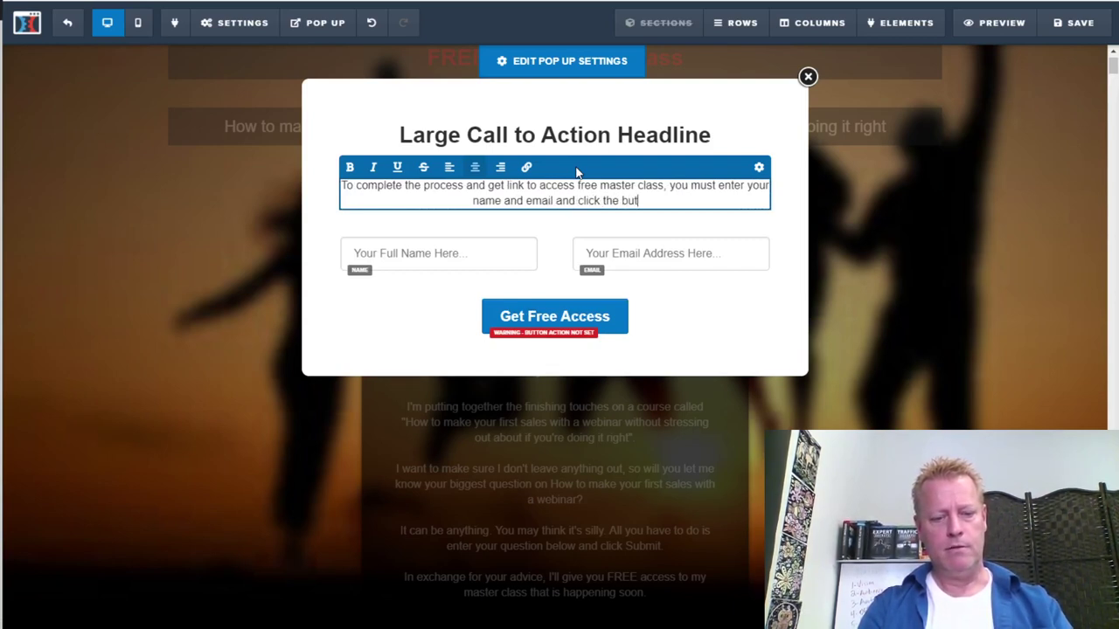
{"action": "type", "text": "ton below."}
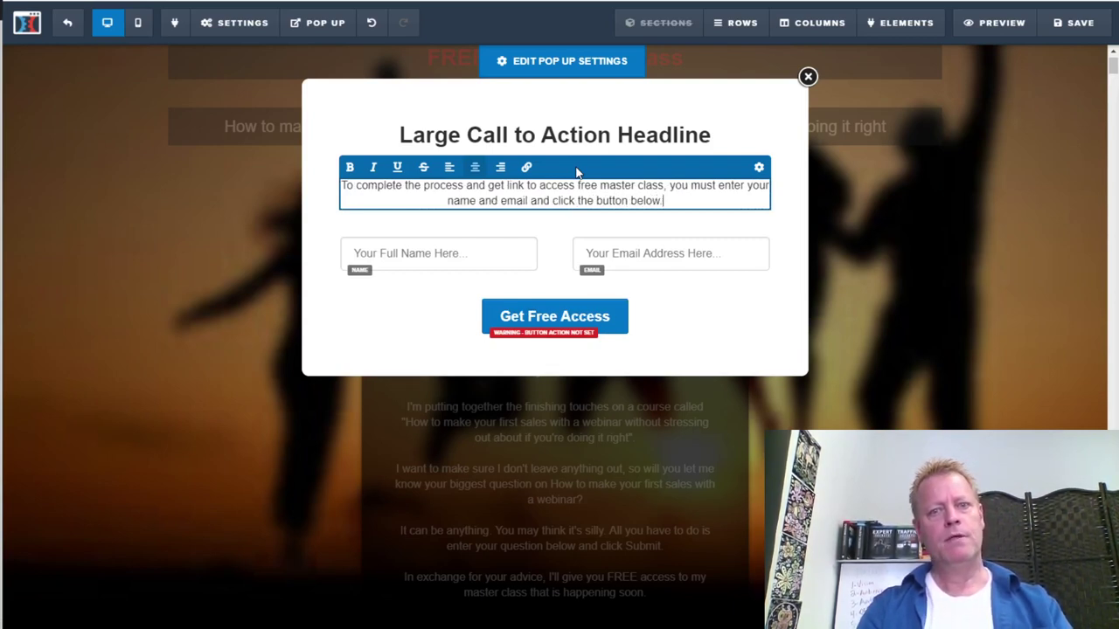
{"action": "key", "text": "Return"}
{"action": "type", "text": "You will receive eail"}
{"action": "key", "text": "BackSpace"}
{"action": "key", "text": "BackSpace"}
{"action": "key", "text": "BackSpace"}
{"action": "key", "text": "BackSpace"}
{"action": "type", "text": "mail wit"}
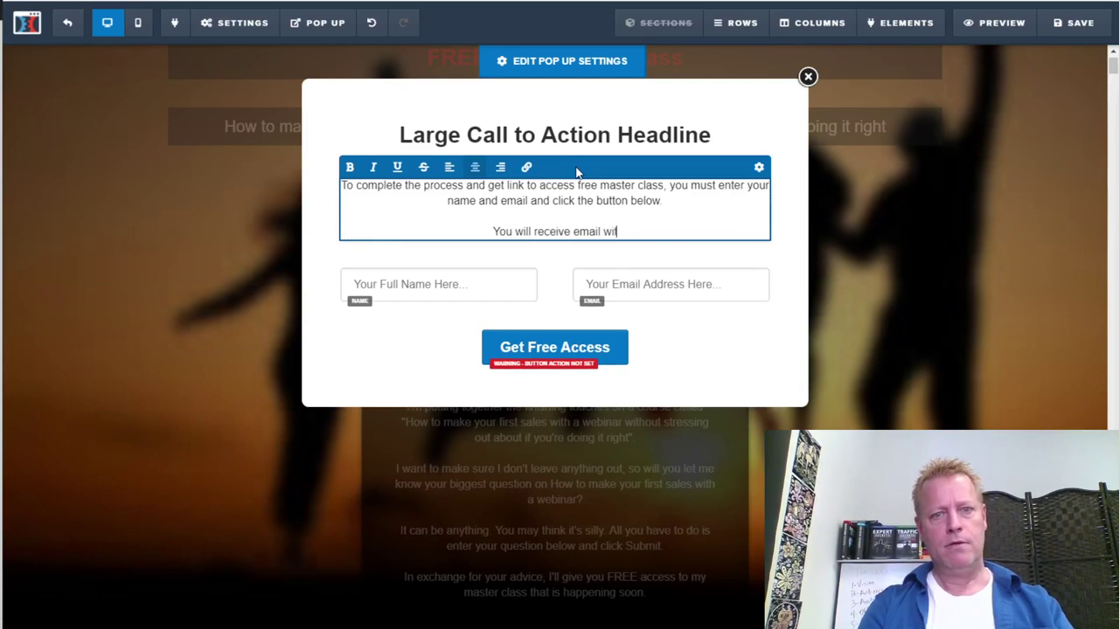
{"action": "type", "text": "h link"}
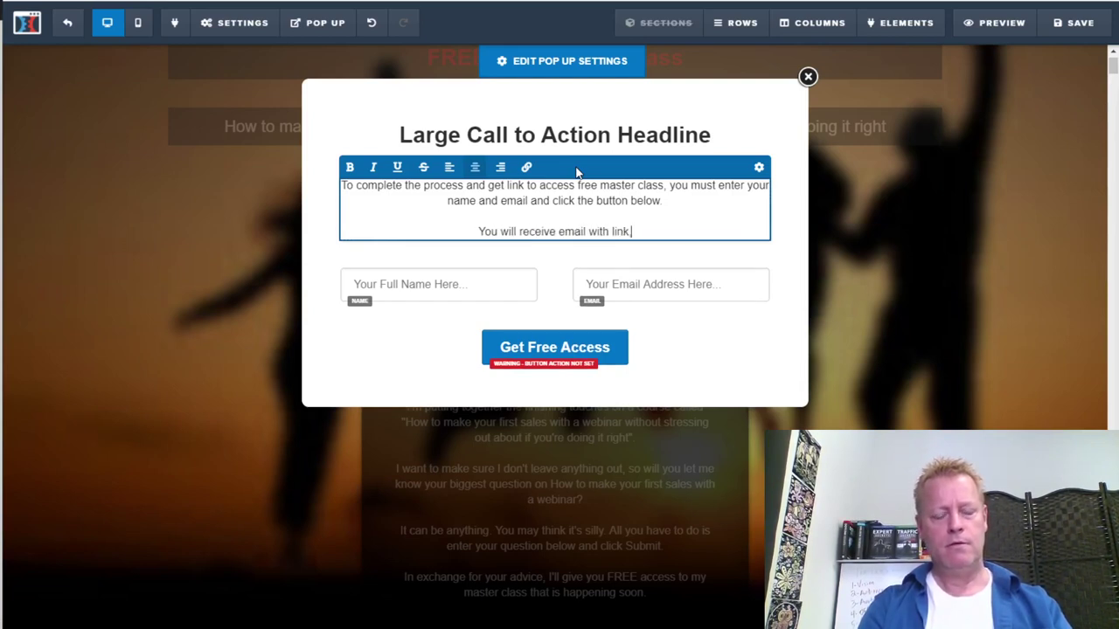
{"action": "type", "text": ", so use your be"}
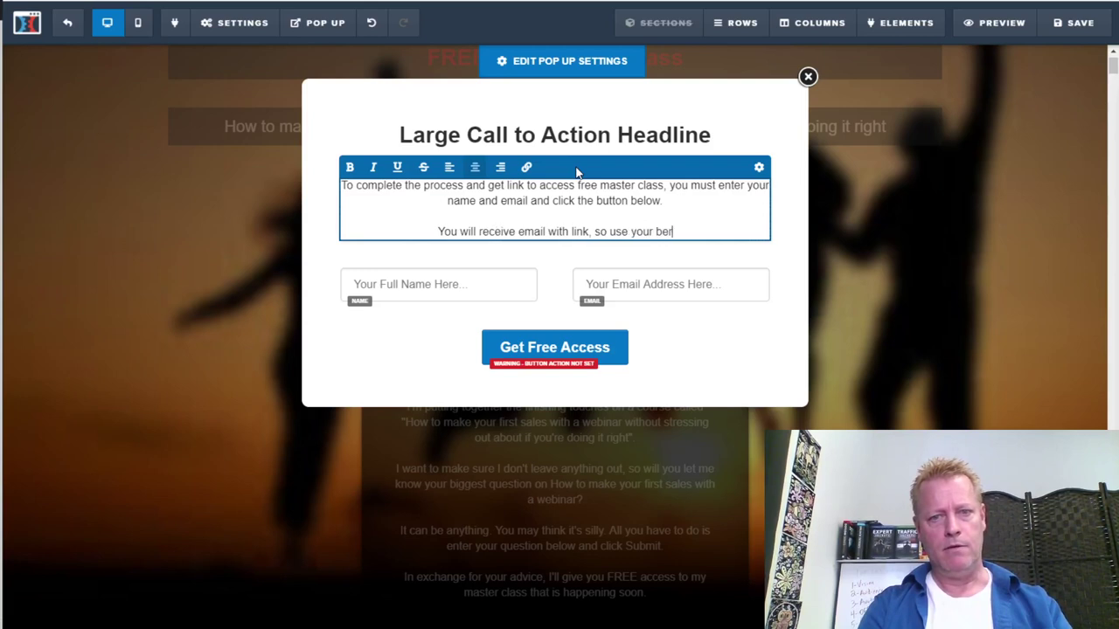
{"action": "key", "text": "BackSpace"}
{"action": "type", "text": "st "}
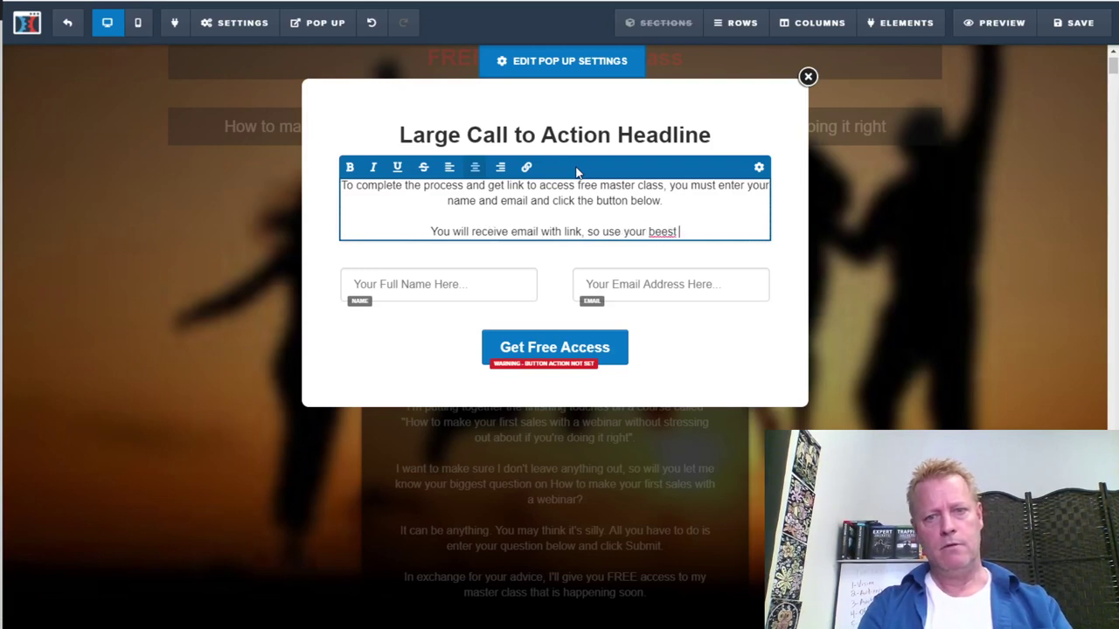
{"action": "type", "text": "email with"}
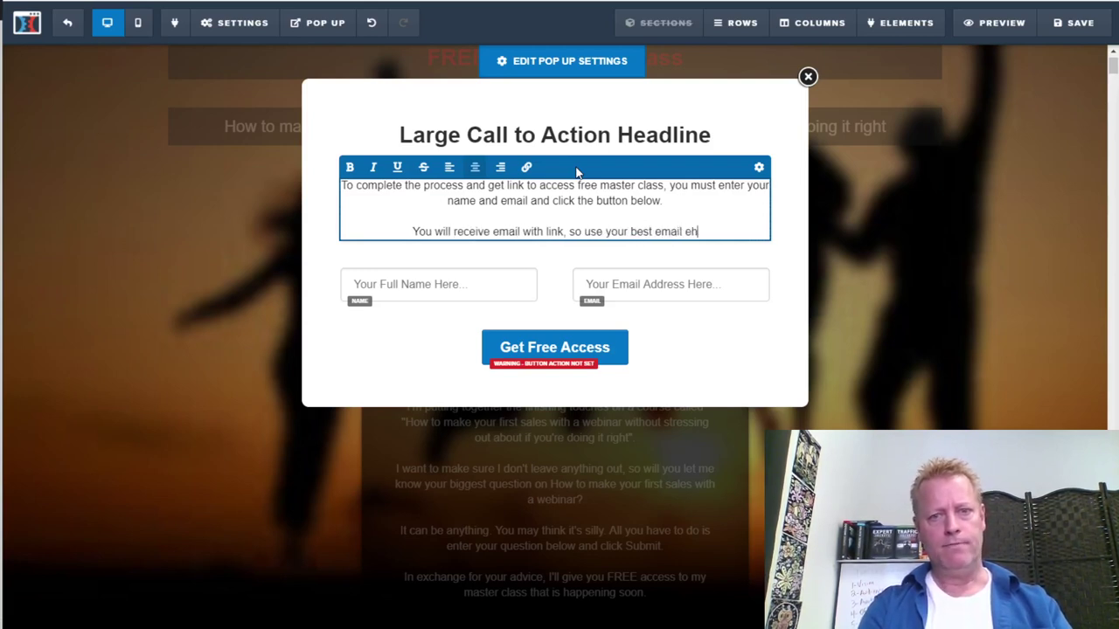
{"action": "key", "text": "BackSpace"}
{"action": "key", "text": "BackSpace"}
{"action": "key", "text": "BackSpace"}
{"action": "key", "text": "BackSpace"}
End the paragraph with 'here.' and retitle the headline 'Thank you for the great question!'
{"action": "type", "text": "here."}
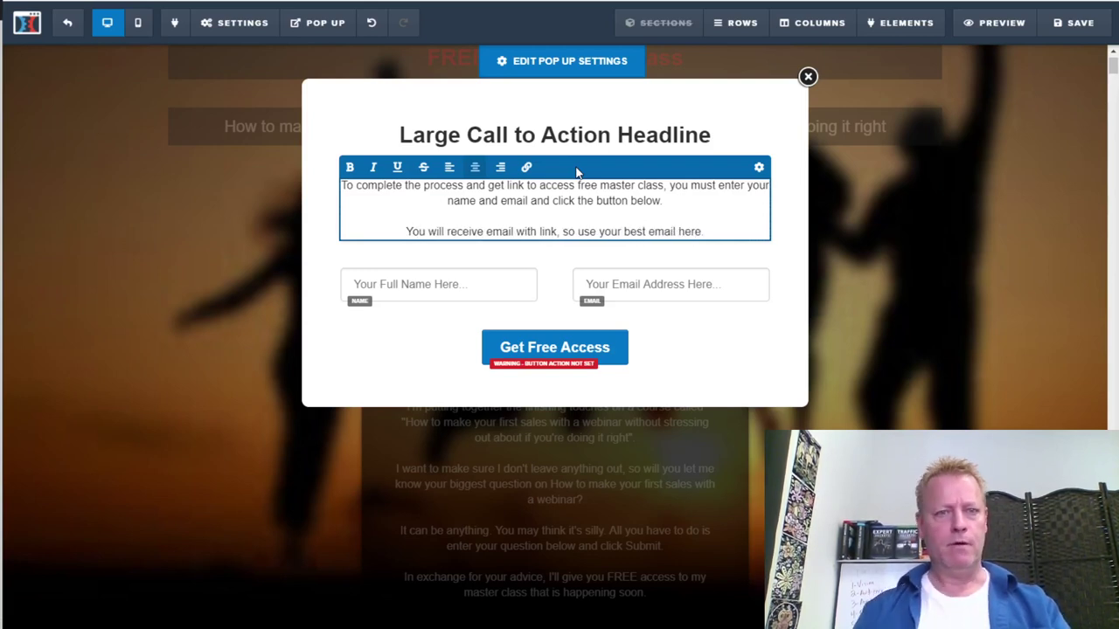
{"action": "left_click", "coordinate": [577, 138]}
{"action": "triple_click", "coordinate": [584, 139]}
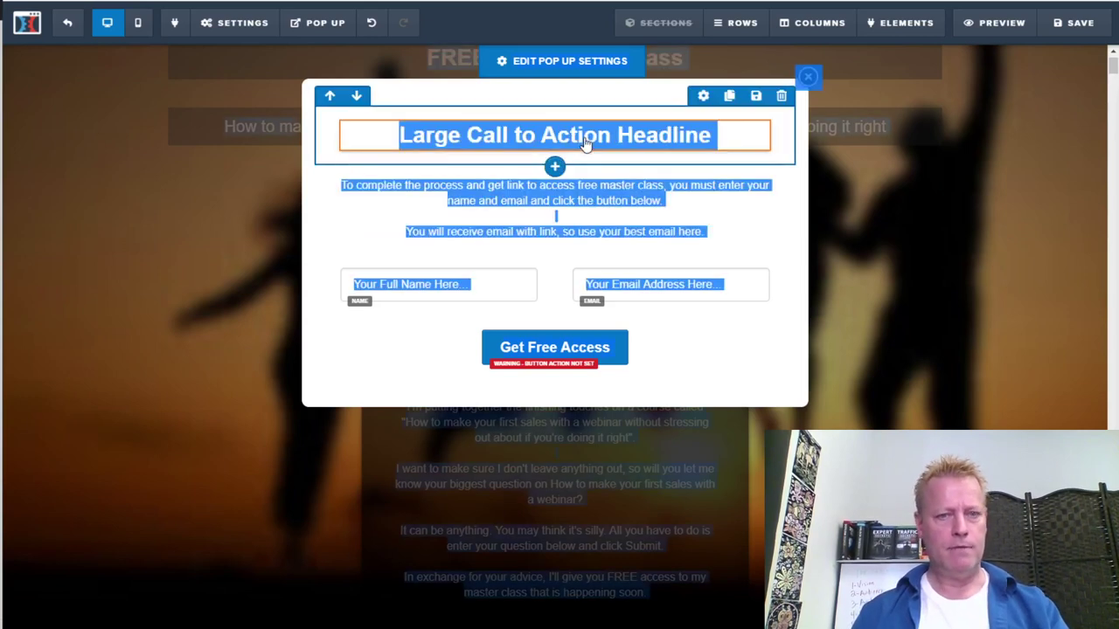
{"action": "left_click", "coordinate": [583, 140]}
{"action": "triple_click", "coordinate": [584, 138]}
{"action": "type", "text": "Thank you for the great question"}
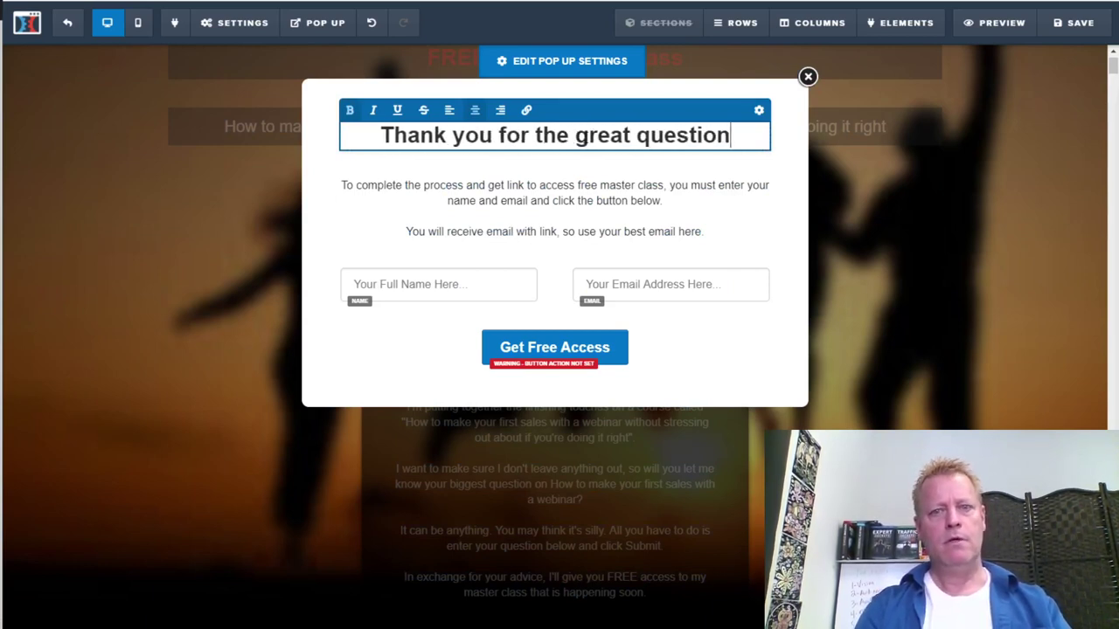
{"action": "type", "text": "!"}
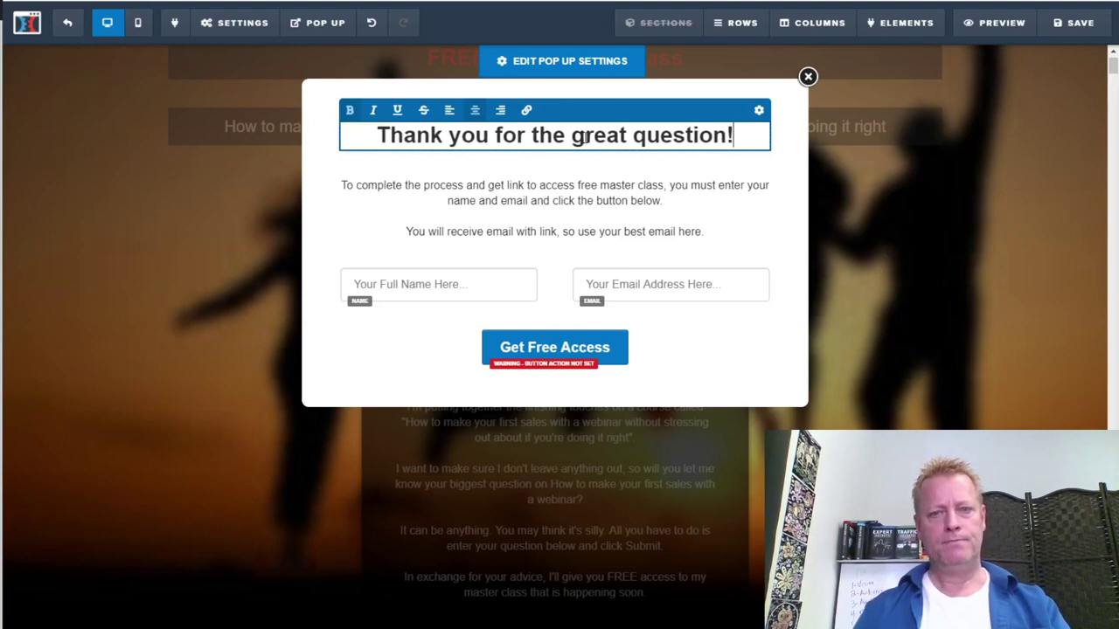
Close the pop-up and show it again to view the finished copy
{"action": "left_click", "coordinate": [891, 315]}
{"action": "left_click", "coordinate": [334, 23]}
{"action": "left_click", "coordinate": [346, 50]}
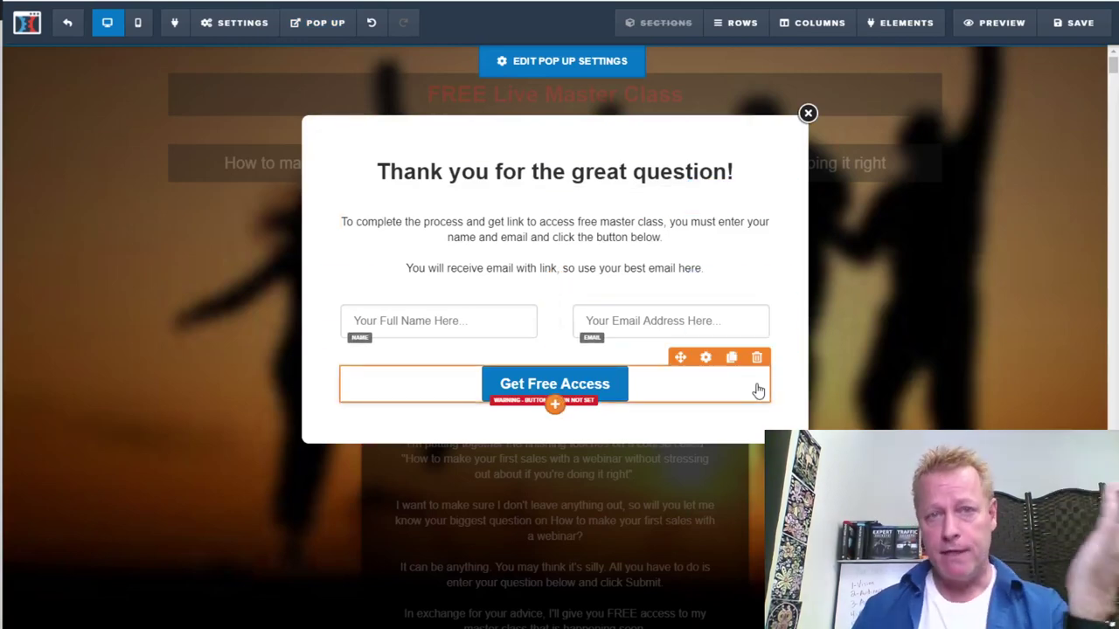
Set the page's SUBMIT button action to Open the Pop Up
{"action": "left_click", "coordinate": [807, 113]}
{"action": "scroll", "coordinate": [732, 475], "scroll_direction": "down", "scroll_amount": 4}
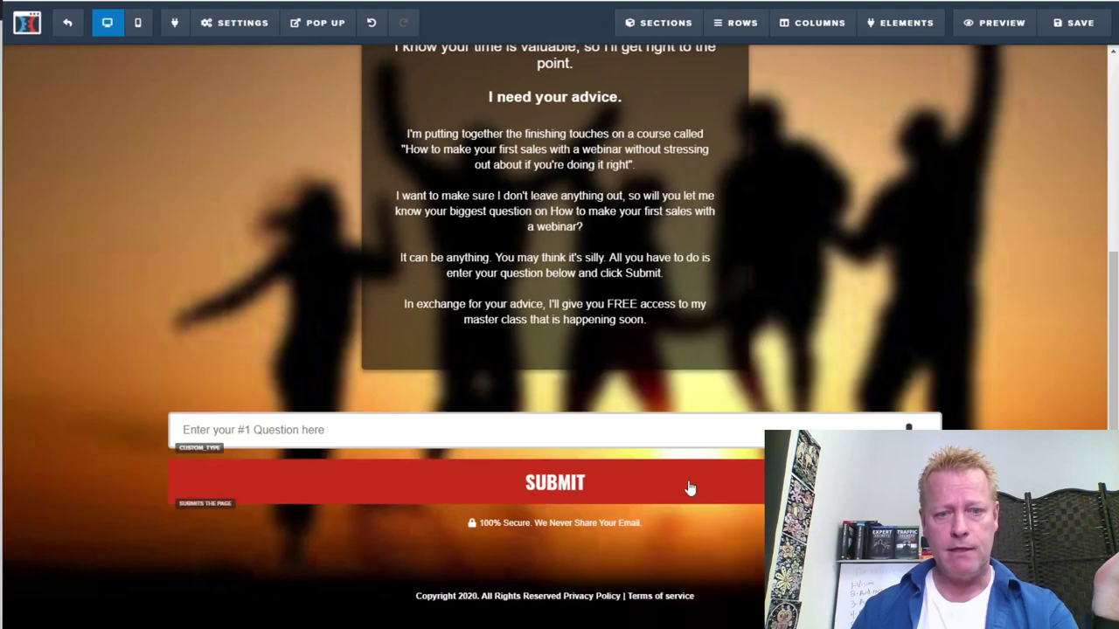
{"action": "left_click", "coordinate": [582, 494]}
{"action": "left_click", "coordinate": [1025, 193]}
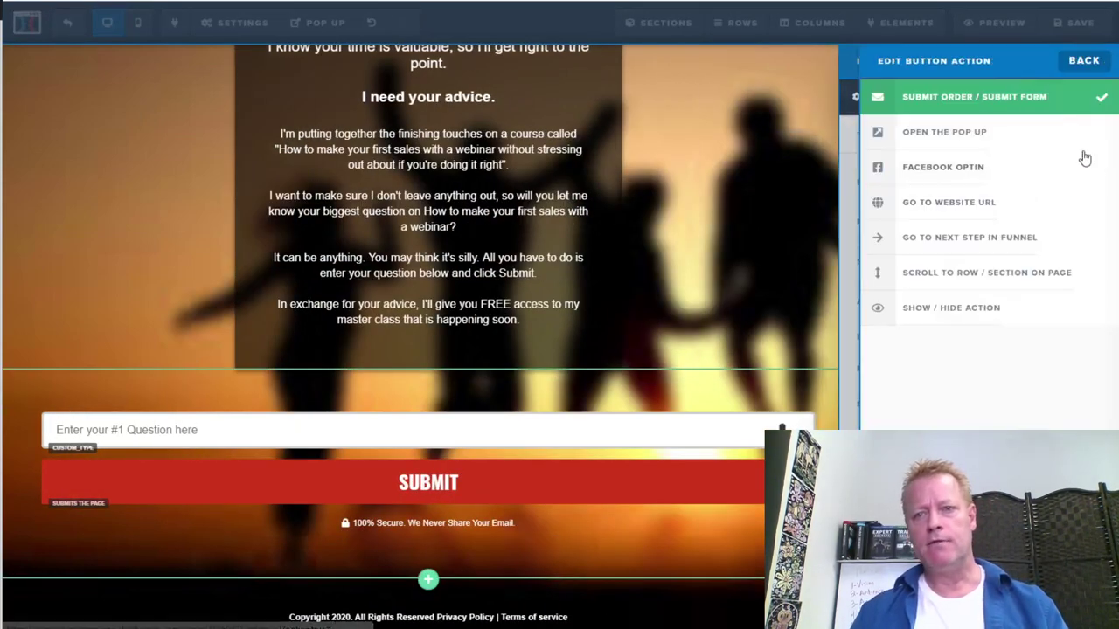
{"action": "left_click", "coordinate": [966, 144]}
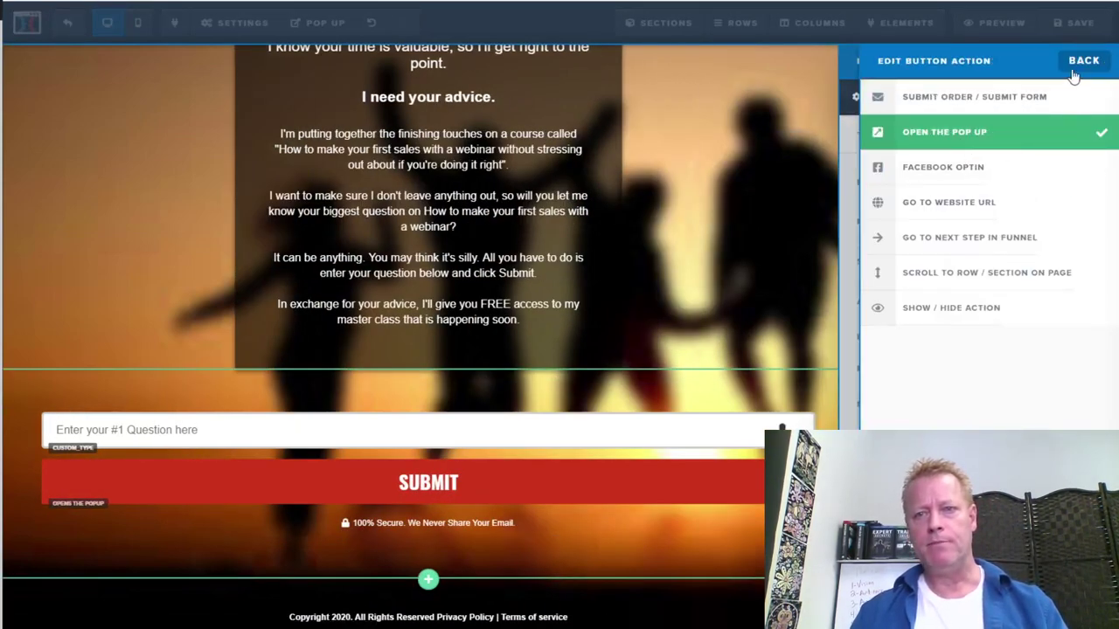
{"action": "left_click", "coordinate": [804, 155]}
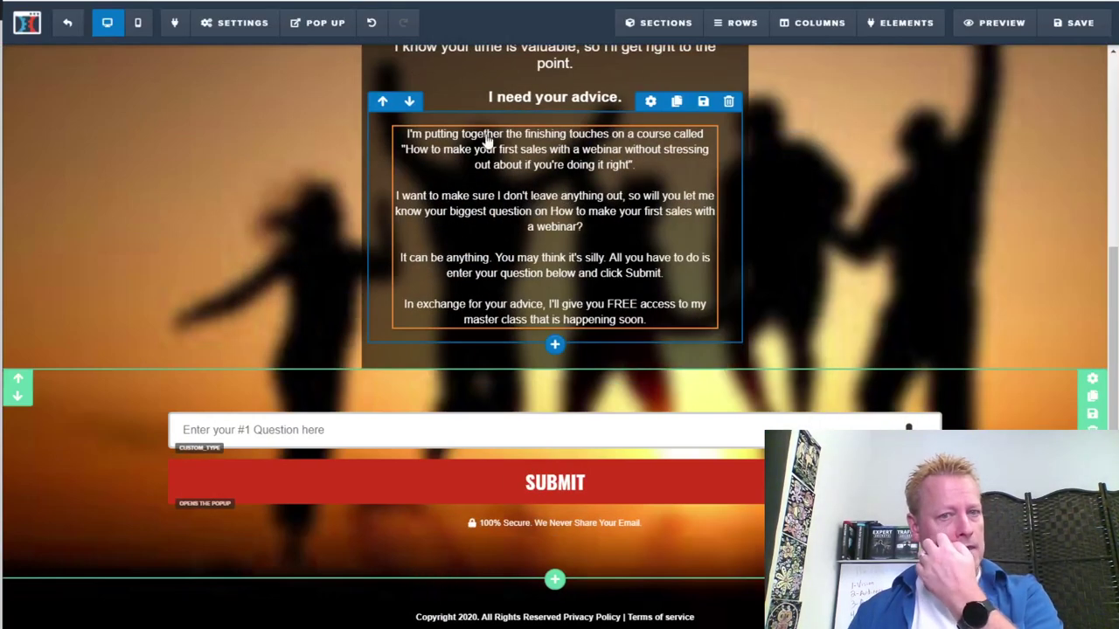
Set the pop-up's Get Free Access button action to Submit Form
{"action": "left_click", "coordinate": [331, 26]}
{"action": "left_click", "coordinate": [330, 53]}
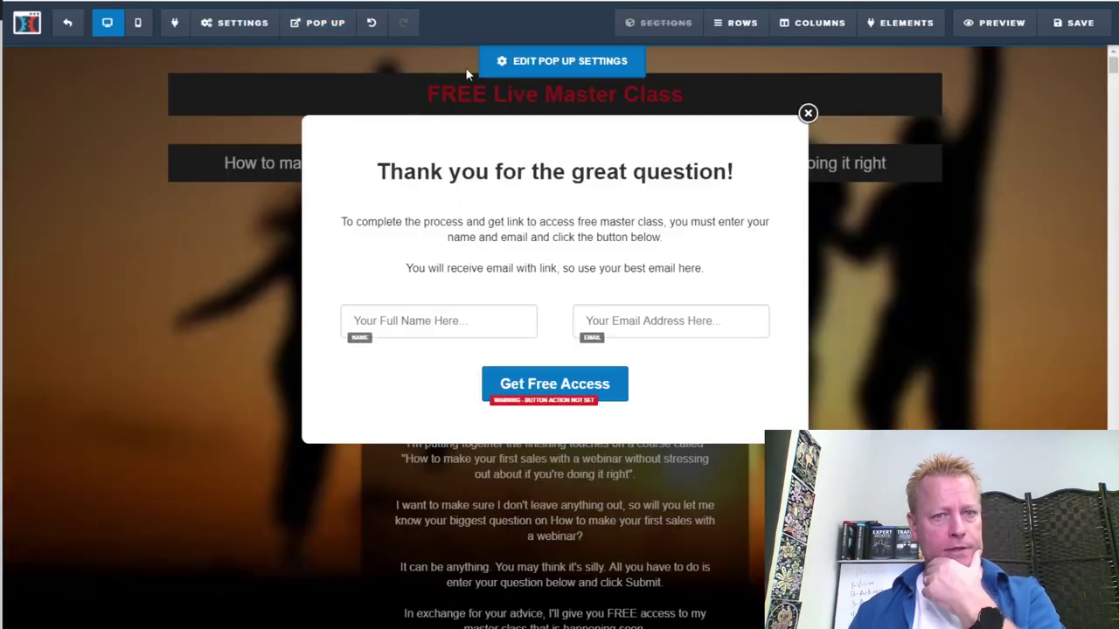
{"action": "left_click", "coordinate": [577, 376]}
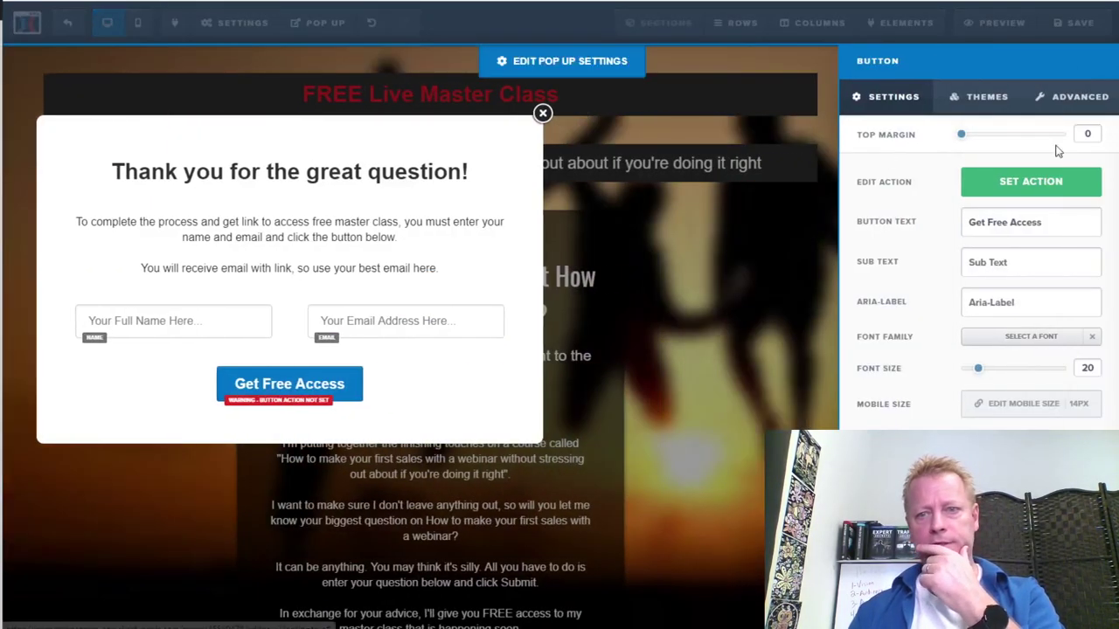
{"action": "left_click", "coordinate": [1049, 180]}
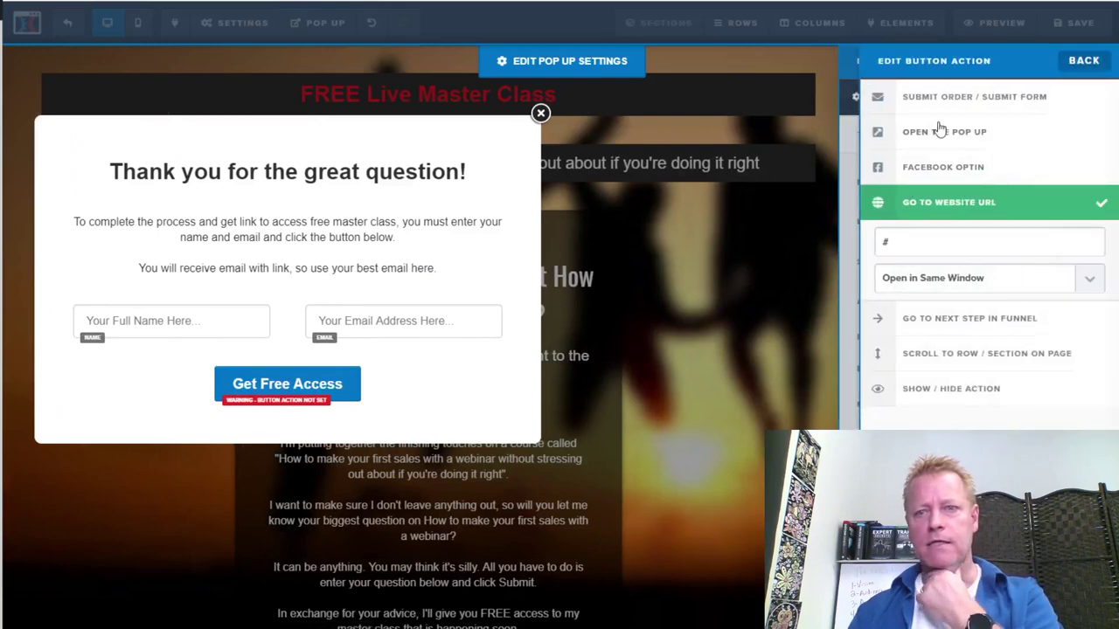
{"action": "left_click", "coordinate": [961, 101]}
{"action": "left_click", "coordinate": [779, 226]}
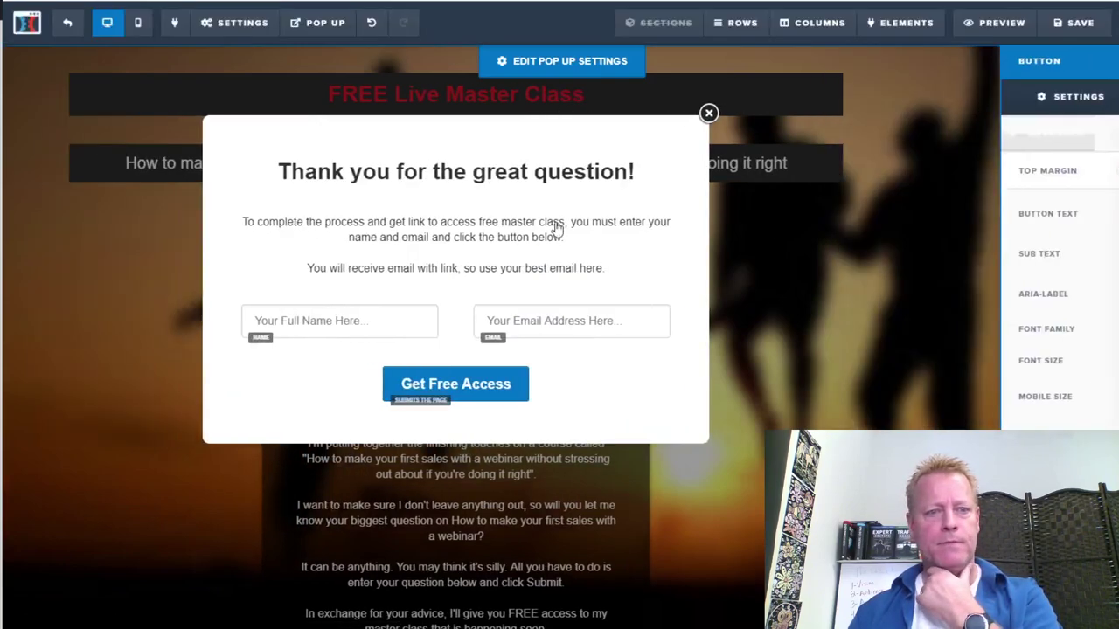
{"action": "left_click", "coordinate": [234, 29]}
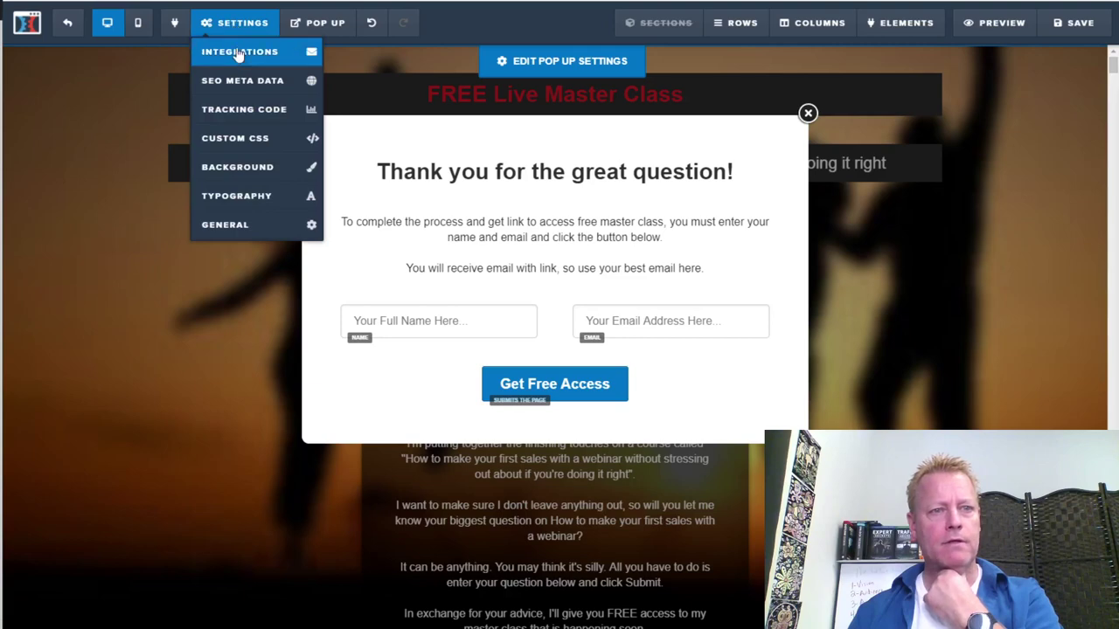
Set the email integration to AWeber with the Add To List with Tag action
{"action": "left_click", "coordinate": [237, 51]}
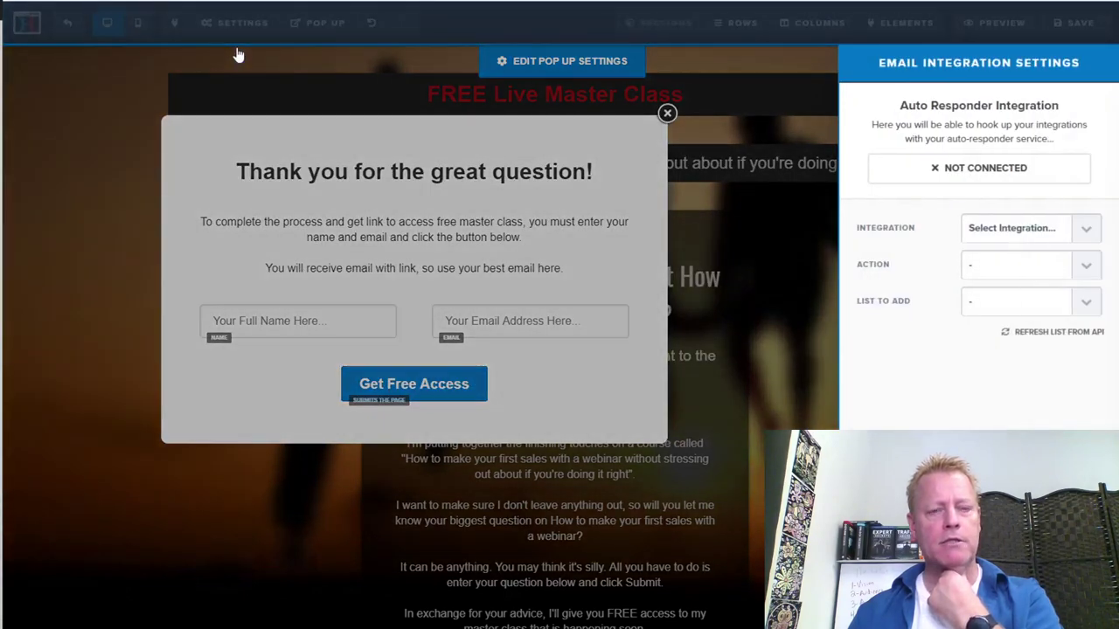
{"action": "left_click", "coordinate": [1084, 232]}
{"action": "left_click", "coordinate": [1003, 369]}
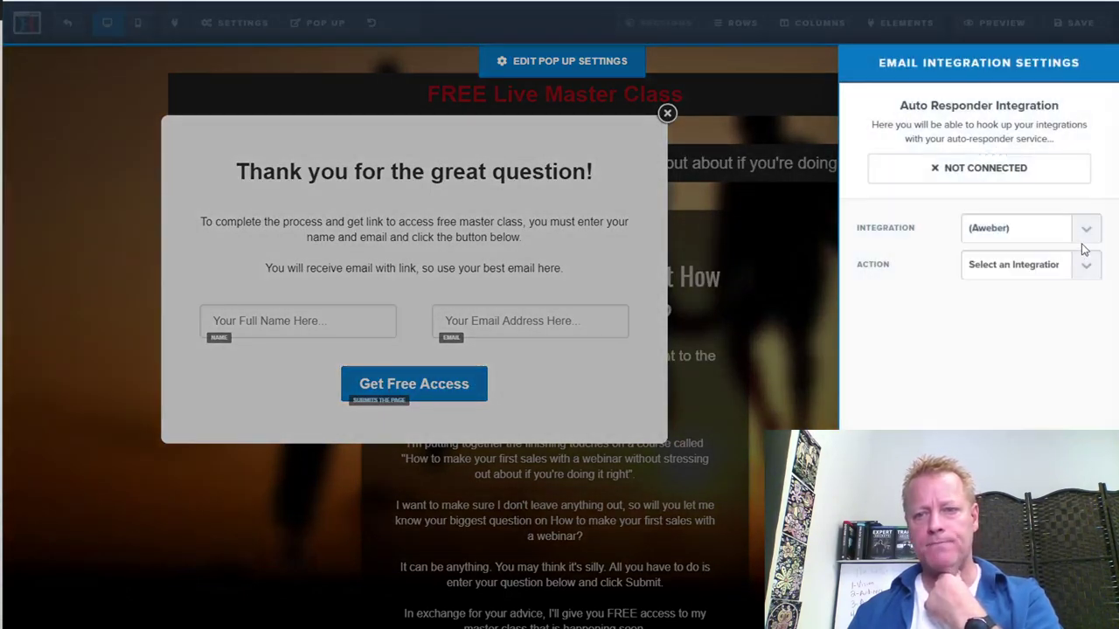
{"action": "left_click", "coordinate": [1085, 267]}
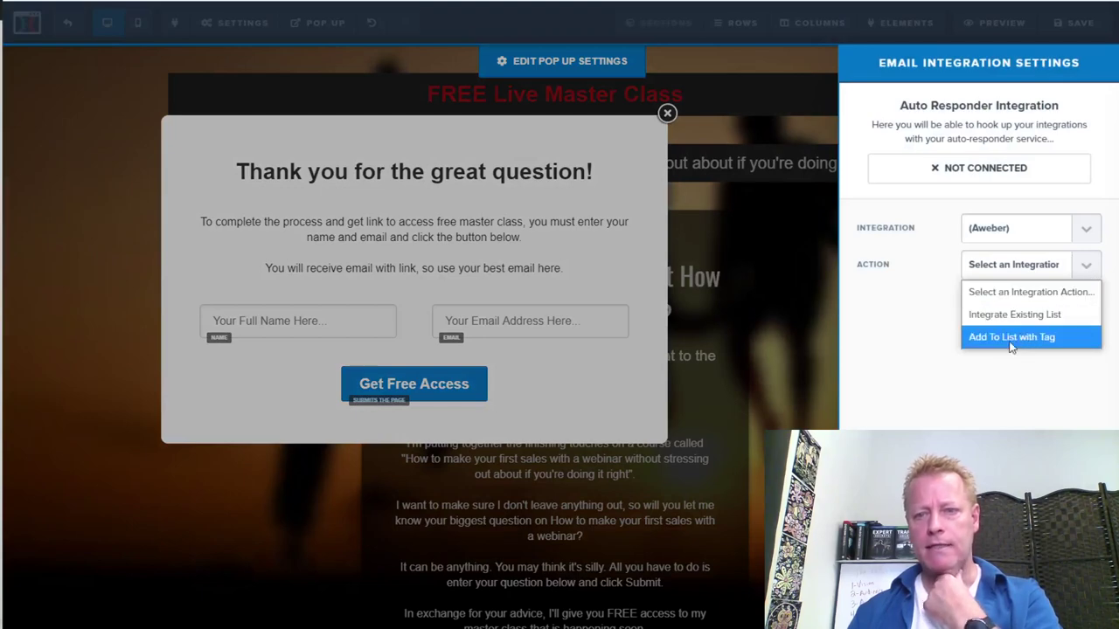
{"action": "left_click", "coordinate": [1014, 340]}
Choose the Perfect Webinar Master Class list and tag subscribers answered_question
{"action": "left_click", "coordinate": [1083, 304]}
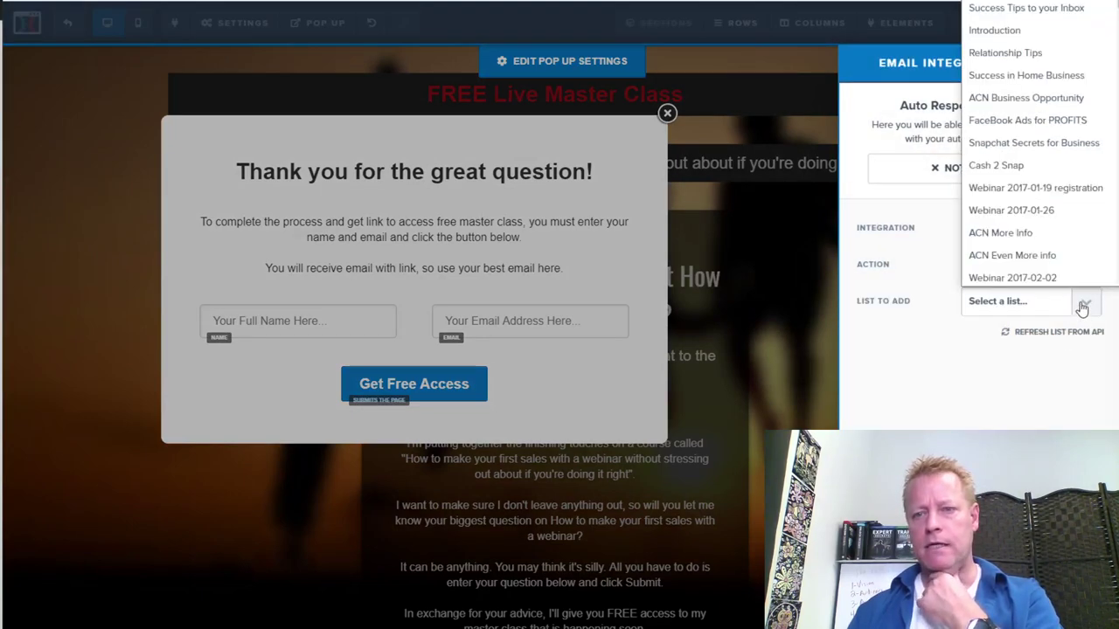
{"action": "scroll", "coordinate": [1040, 218], "scroll_direction": "down", "scroll_amount": 10}
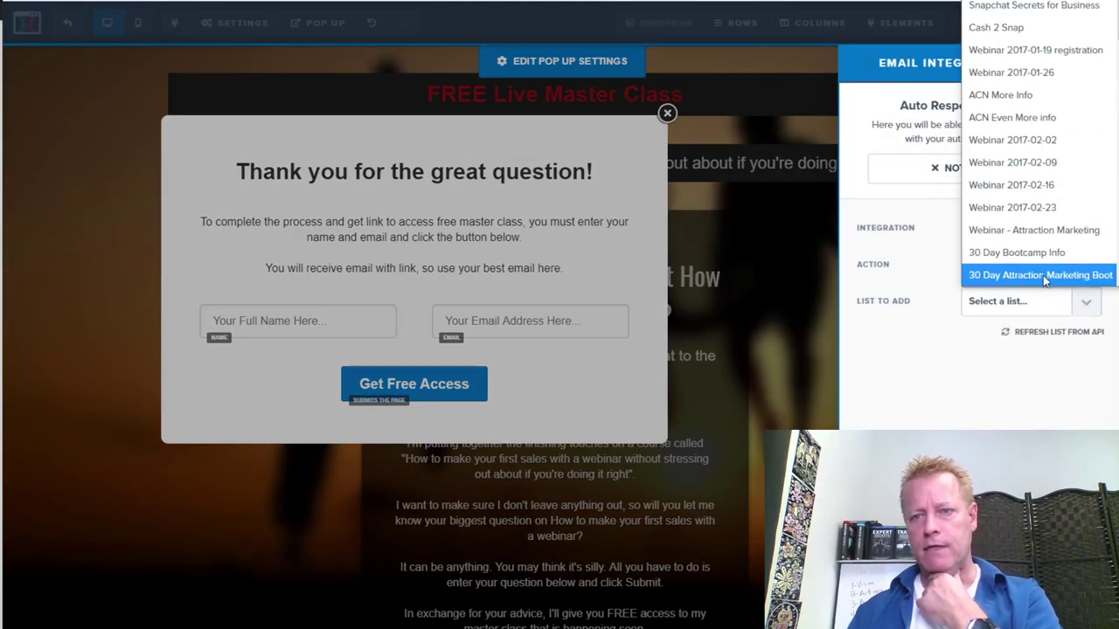
{"action": "left_click", "coordinate": [1045, 276]}
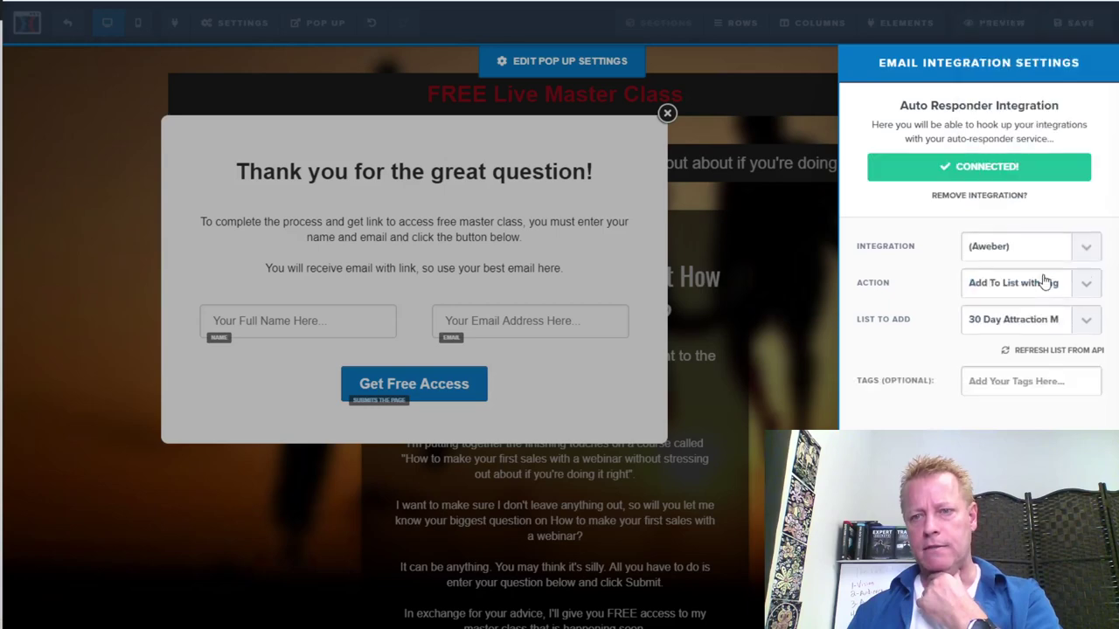
{"action": "left_click", "coordinate": [1089, 324]}
{"action": "scroll", "coordinate": [1040, 23], "scroll_direction": "down", "scroll_amount": 5}
{"action": "scroll", "coordinate": [1040, 218], "scroll_direction": "down", "scroll_amount": 2}
{"action": "left_click", "coordinate": [1080, 297]}
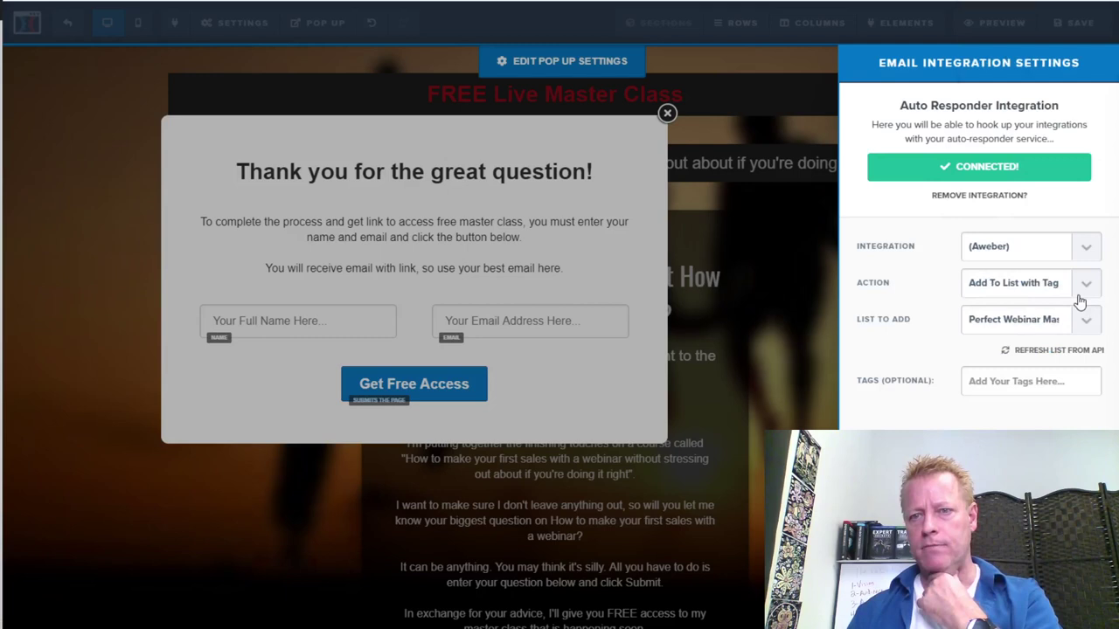
{"action": "left_click", "coordinate": [1016, 376]}
{"action": "type", "text": "answered_q"}
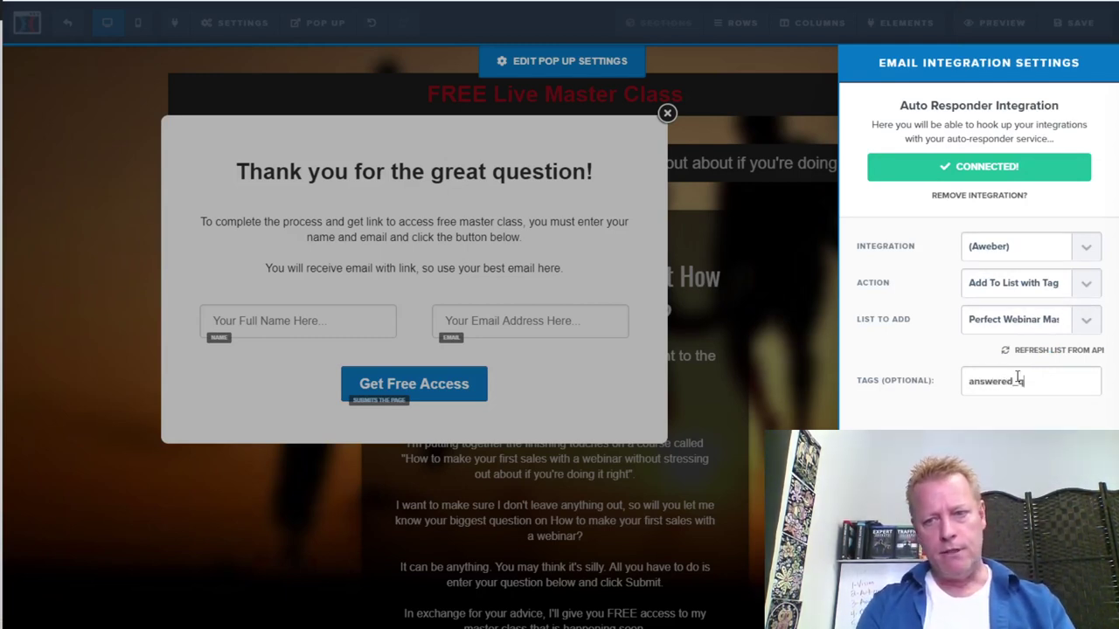
{"action": "type", "text": "uest"}
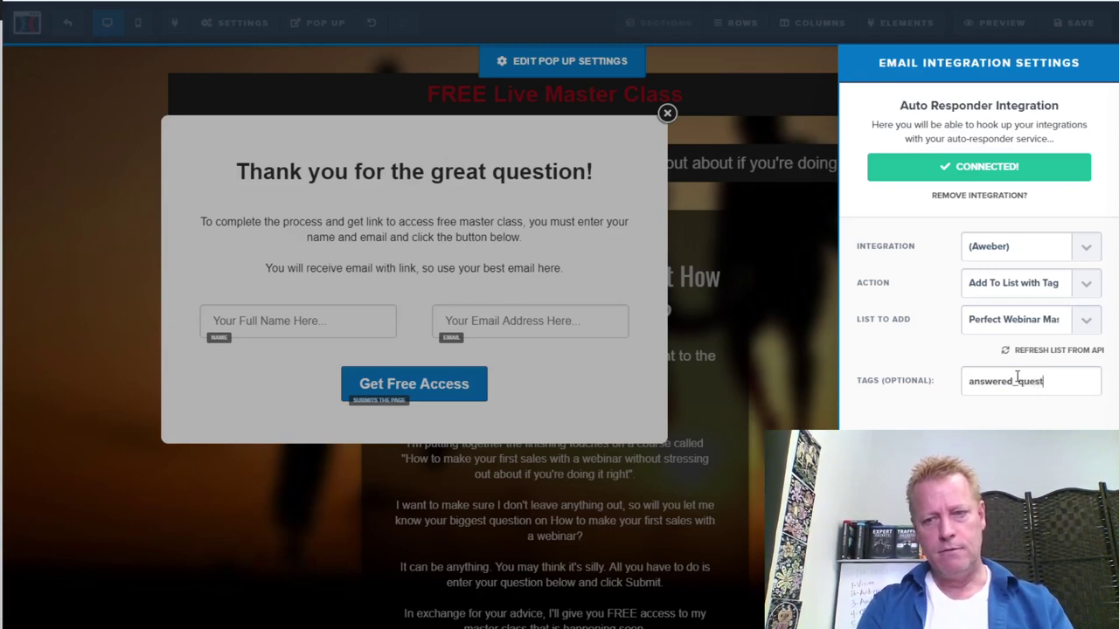
{"action": "type", "text": "ion"}
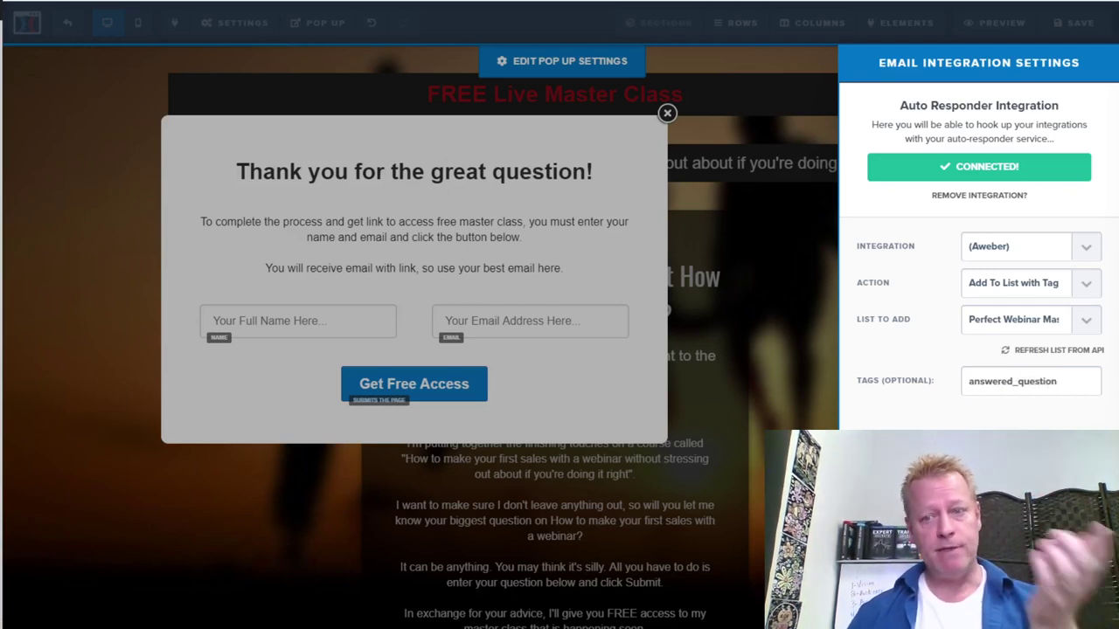
{"action": "double_click", "coordinate": [1022, 385]}
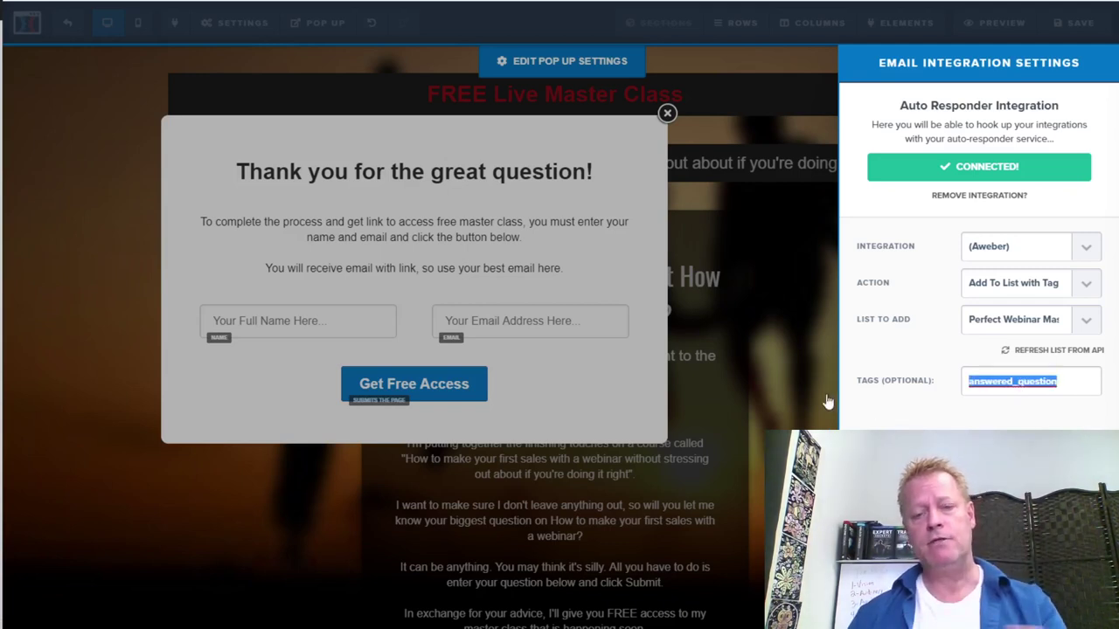
{"action": "left_click", "coordinate": [776, 373]}
Close the thank-you pop-up and review the opt-in page
{"action": "left_click", "coordinate": [808, 114]}
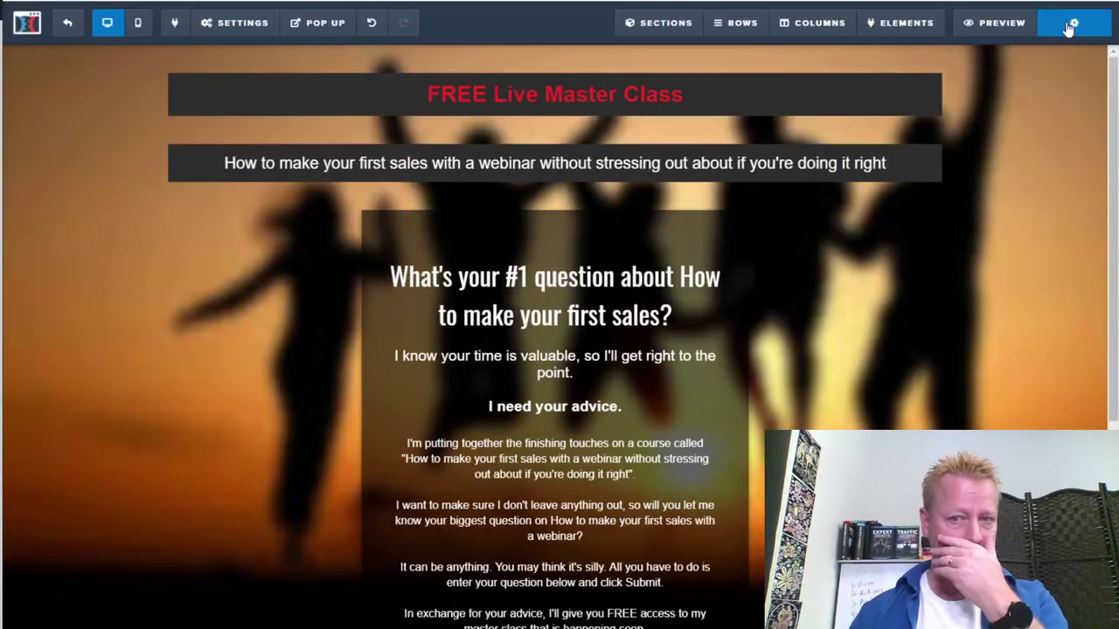
{"action": "scroll", "coordinate": [570, 402], "scroll_direction": "down", "scroll_amount": 3}
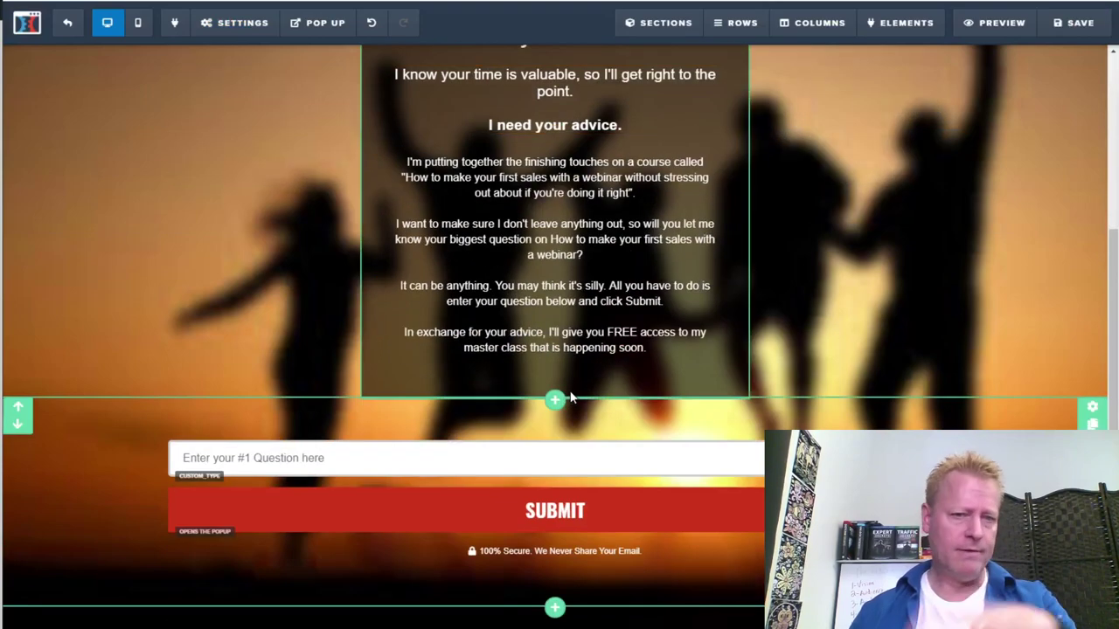
{"action": "scroll", "coordinate": [624, 392], "scroll_direction": "up", "scroll_amount": 3}
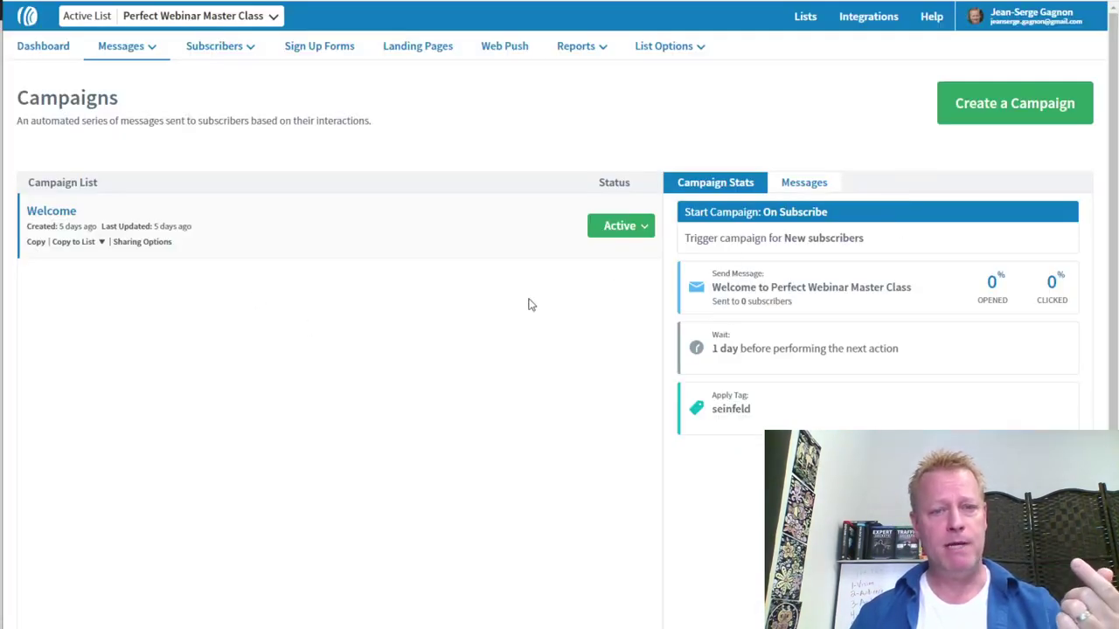
Create a blank campaign named 'Answered question' triggered by the answered_question tag
{"action": "left_click", "coordinate": [1019, 105]}
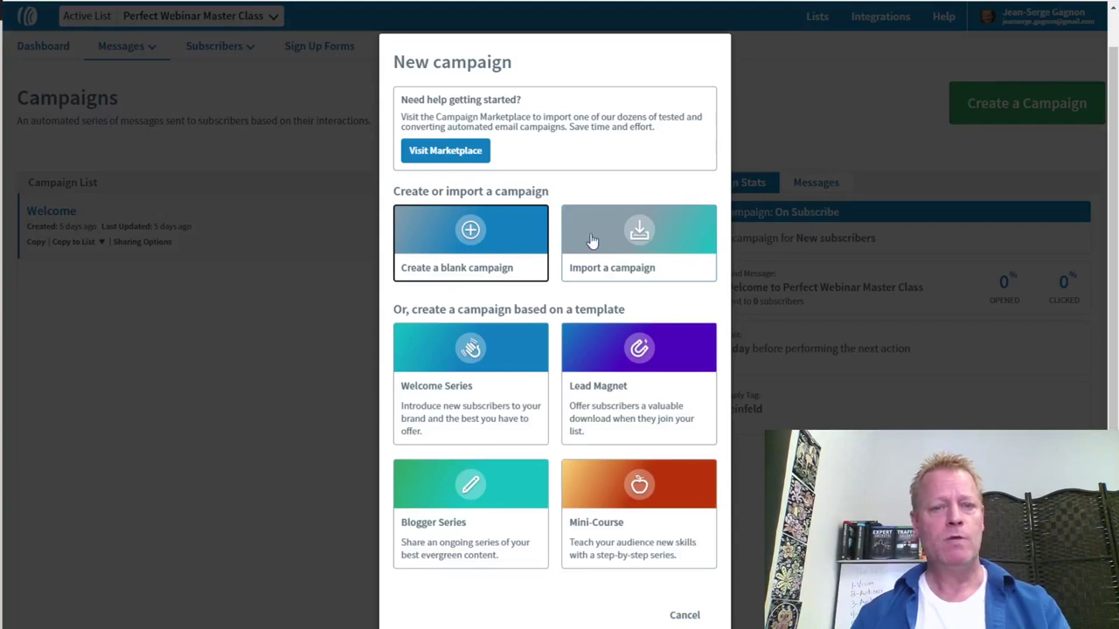
{"action": "left_click", "coordinate": [464, 237]}
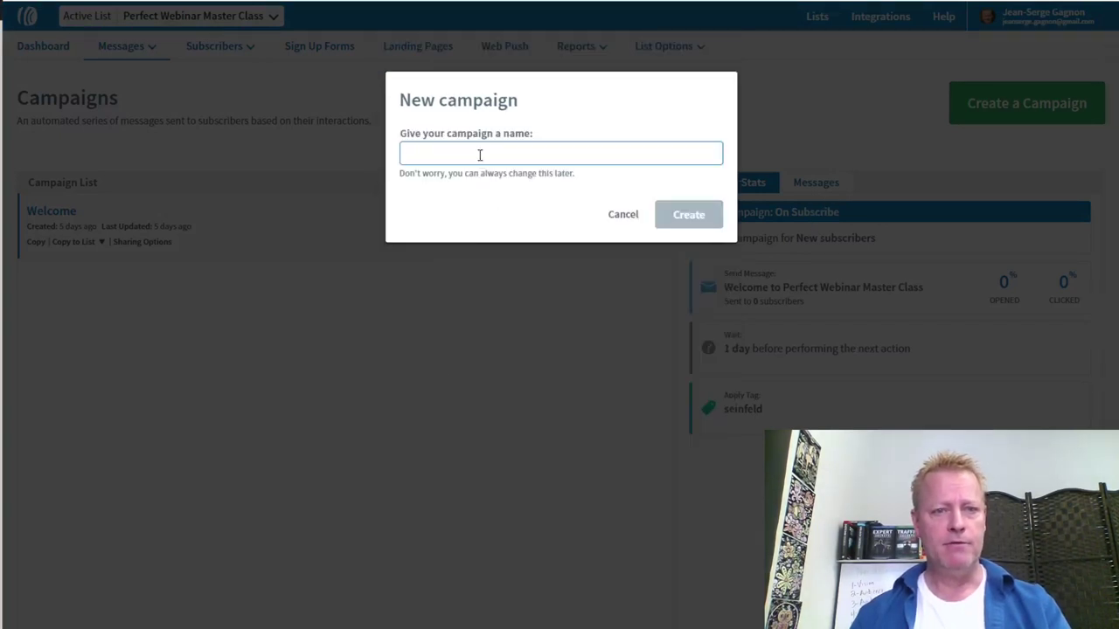
{"action": "type", "text": "Answered question"}
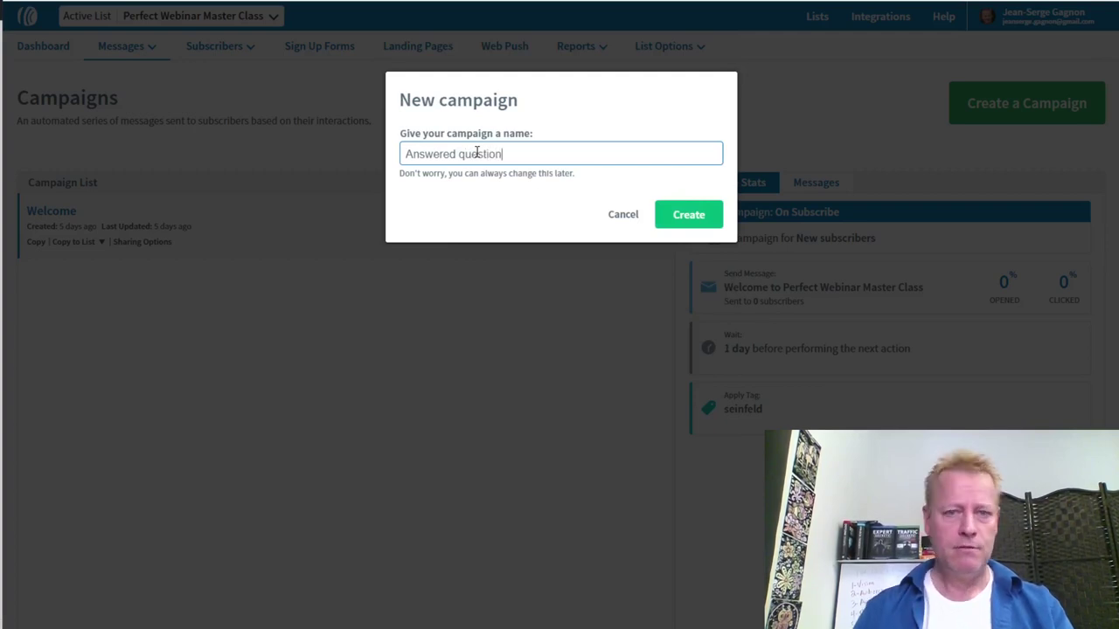
{"action": "left_click", "coordinate": [687, 219]}
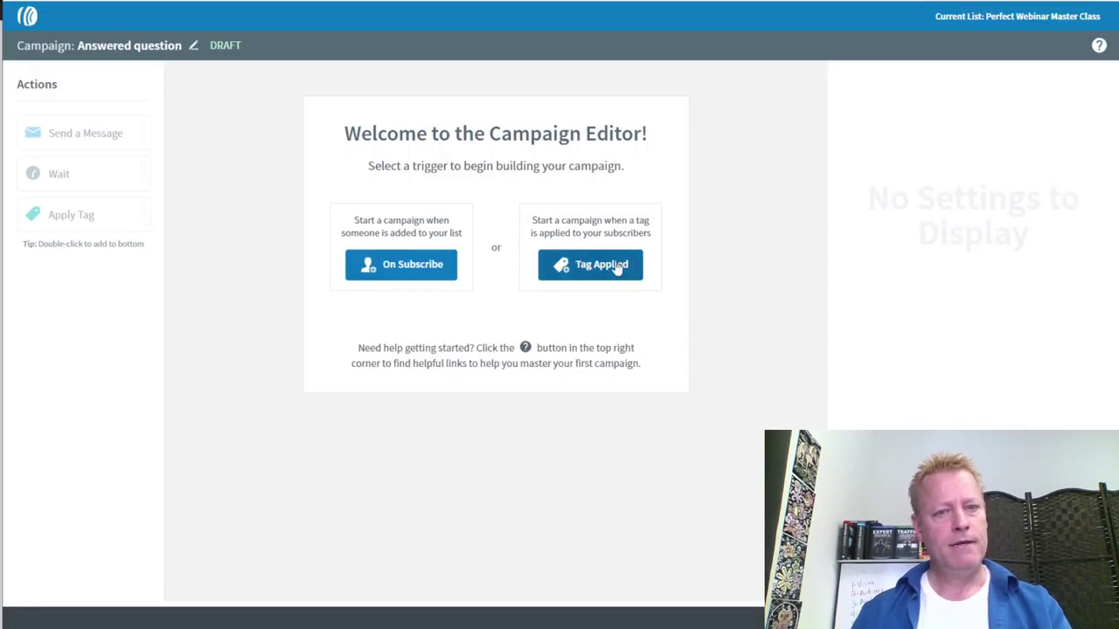
{"action": "left_click", "coordinate": [601, 267]}
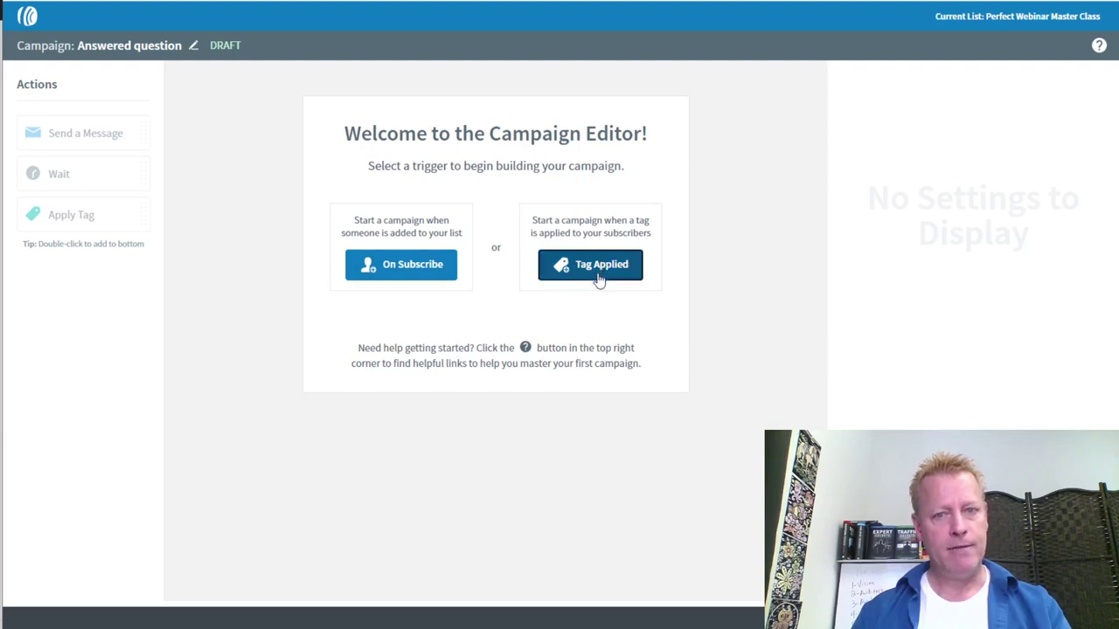
{"action": "type", "text": "answered que"}
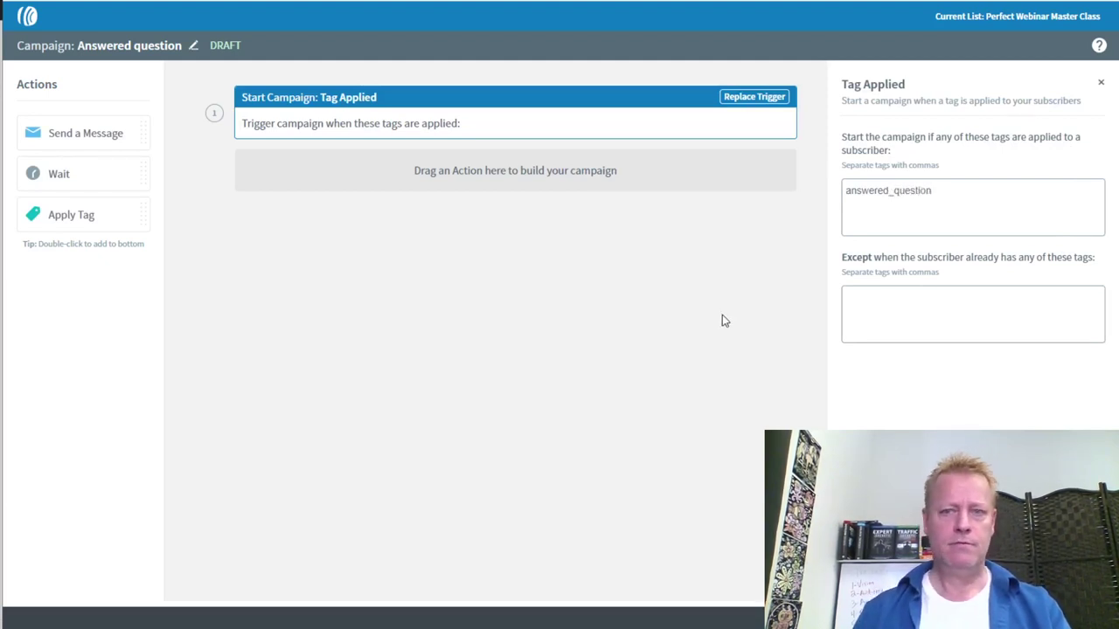
{"action": "left_click", "coordinate": [691, 282]}
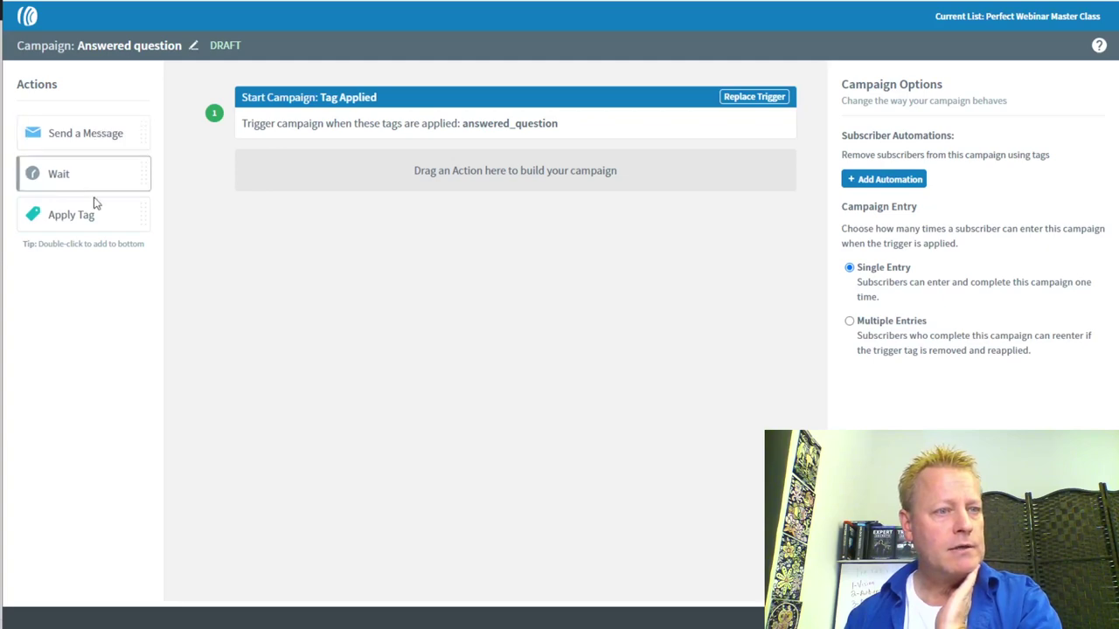
Save the campaign as a draft despite the issues warning, then open the Welcome campaign
{"action": "left_click", "coordinate": [624, 622]}
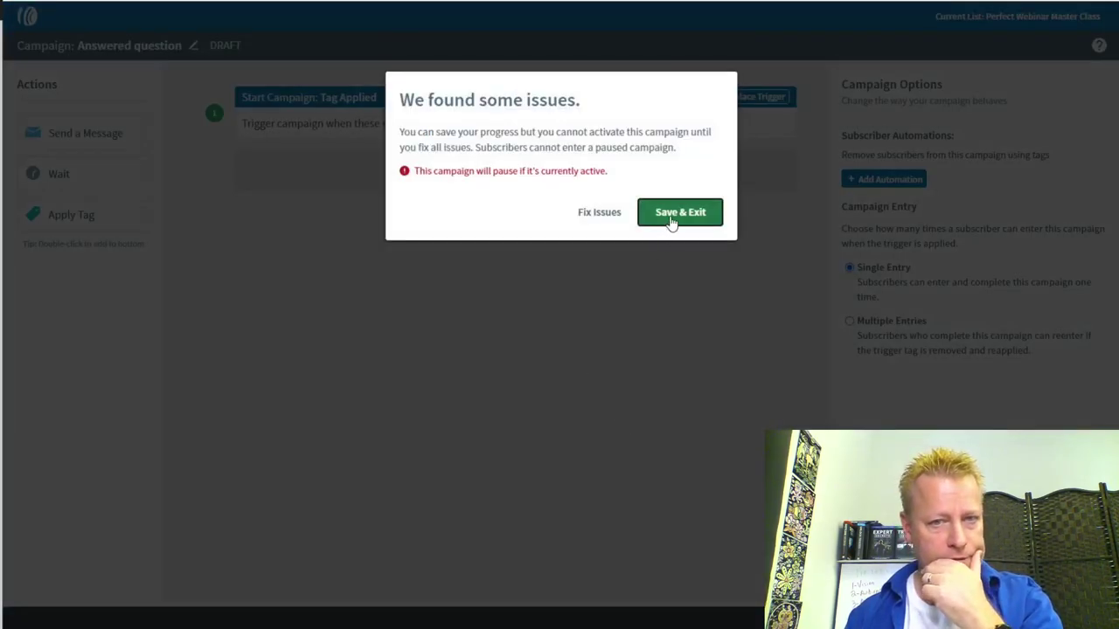
{"action": "left_click", "coordinate": [674, 215]}
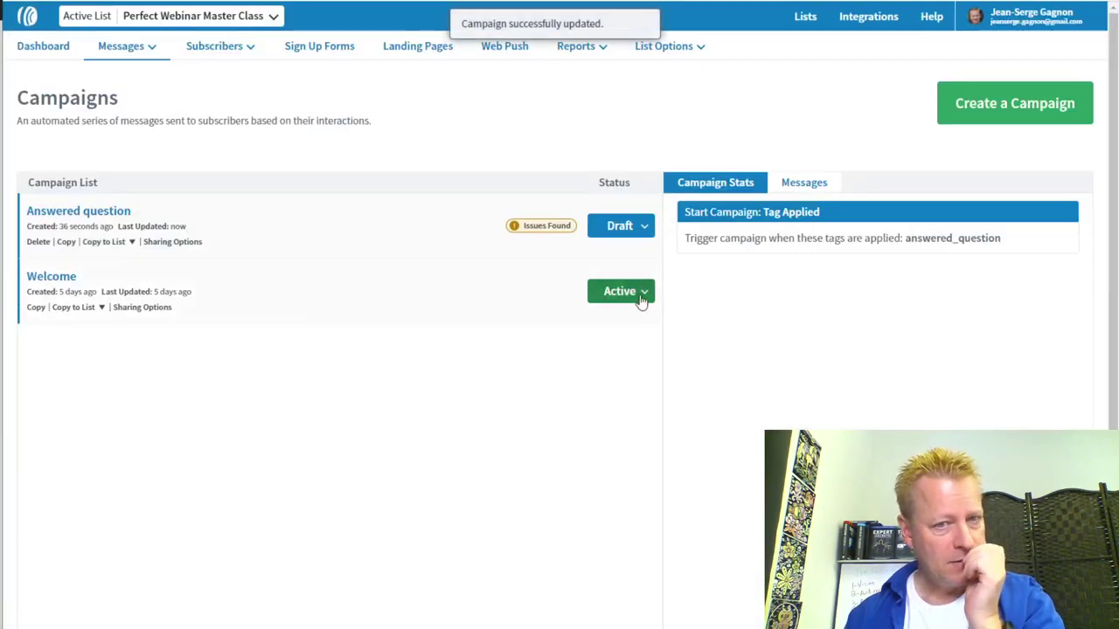
{"action": "left_click", "coordinate": [235, 300]}
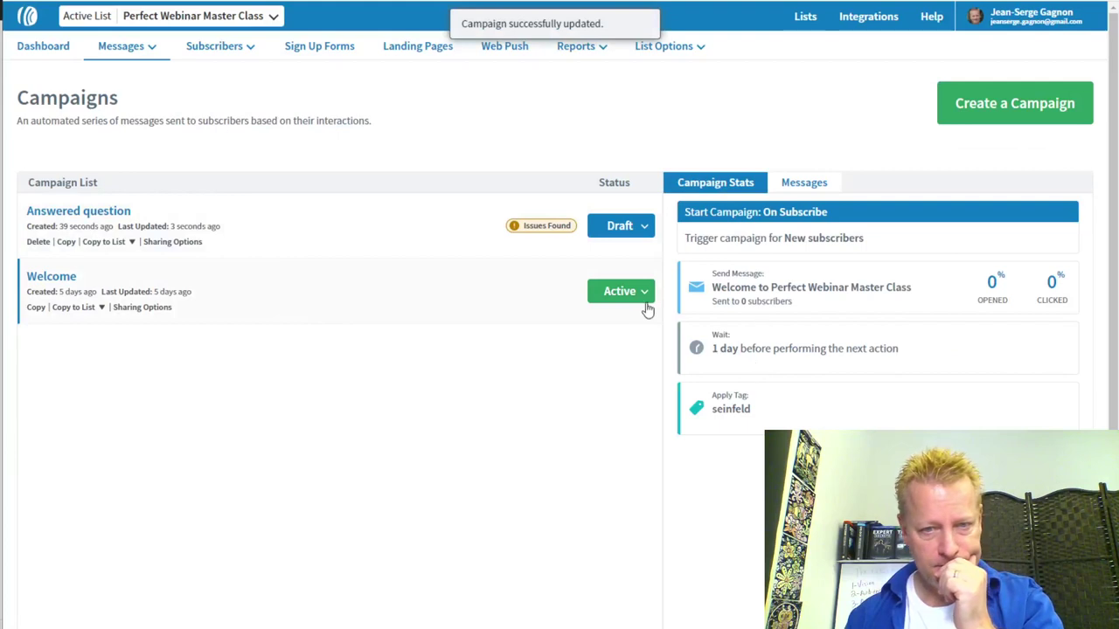
{"action": "left_click", "coordinate": [65, 278]}
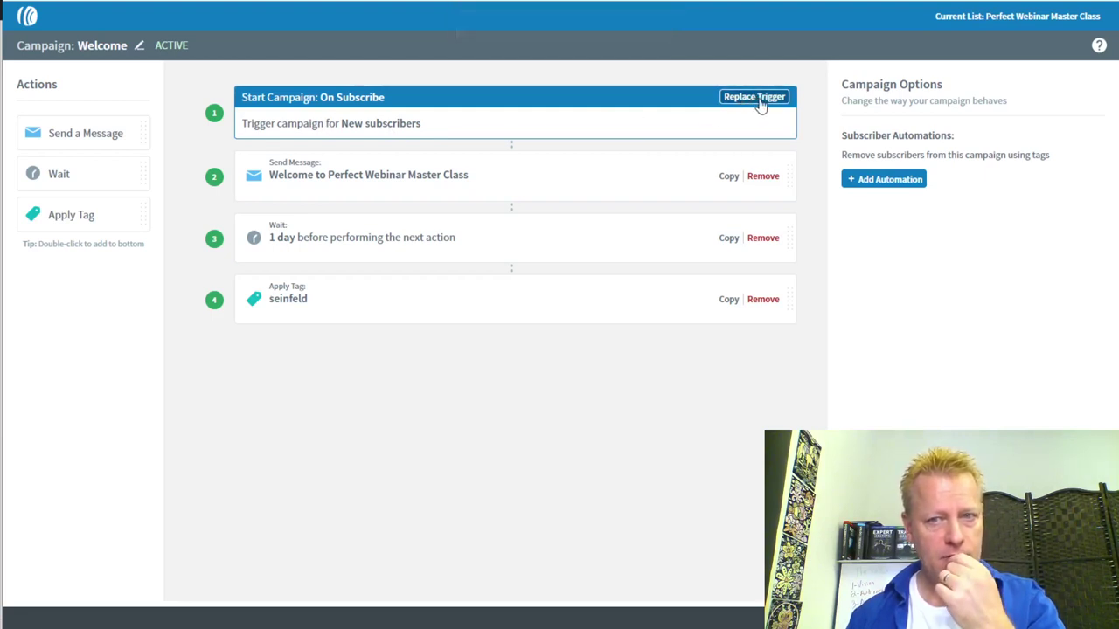
Add a 'Source is API' filter to the Welcome campaign's subscribe trigger
{"action": "left_click", "coordinate": [706, 118]}
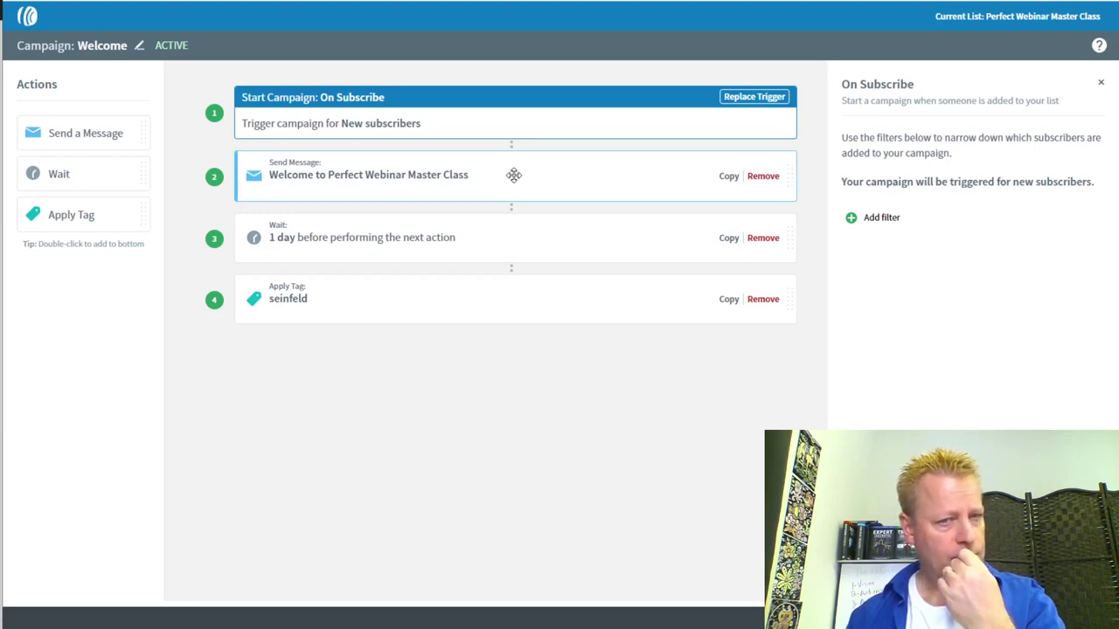
{"action": "left_click", "coordinate": [881, 218]}
{"action": "left_click", "coordinate": [944, 190]}
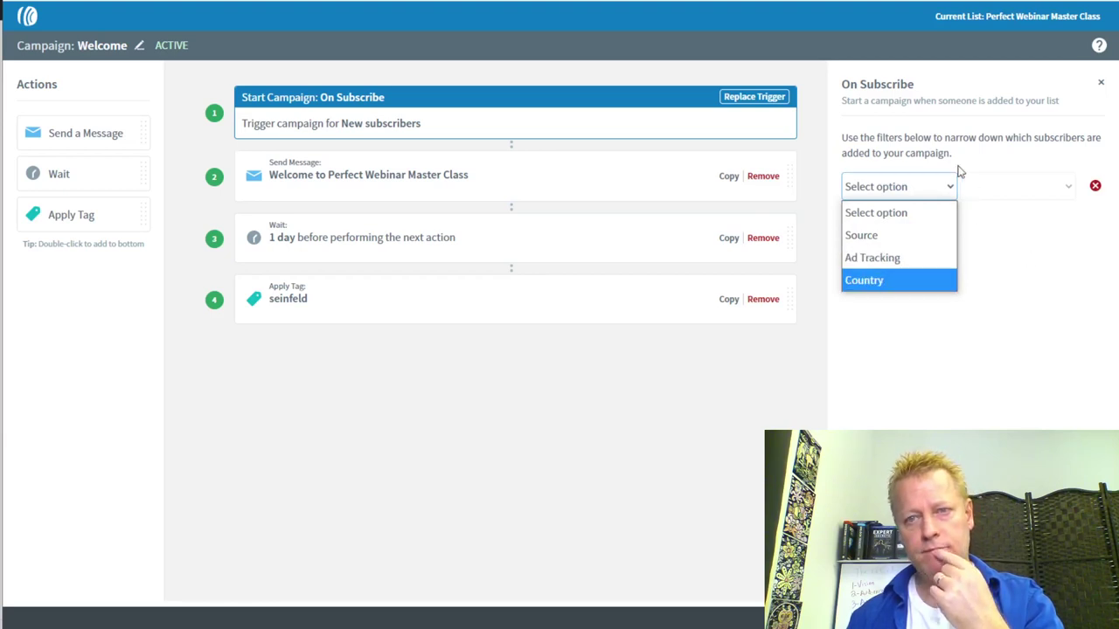
{"action": "left_click", "coordinate": [869, 235]}
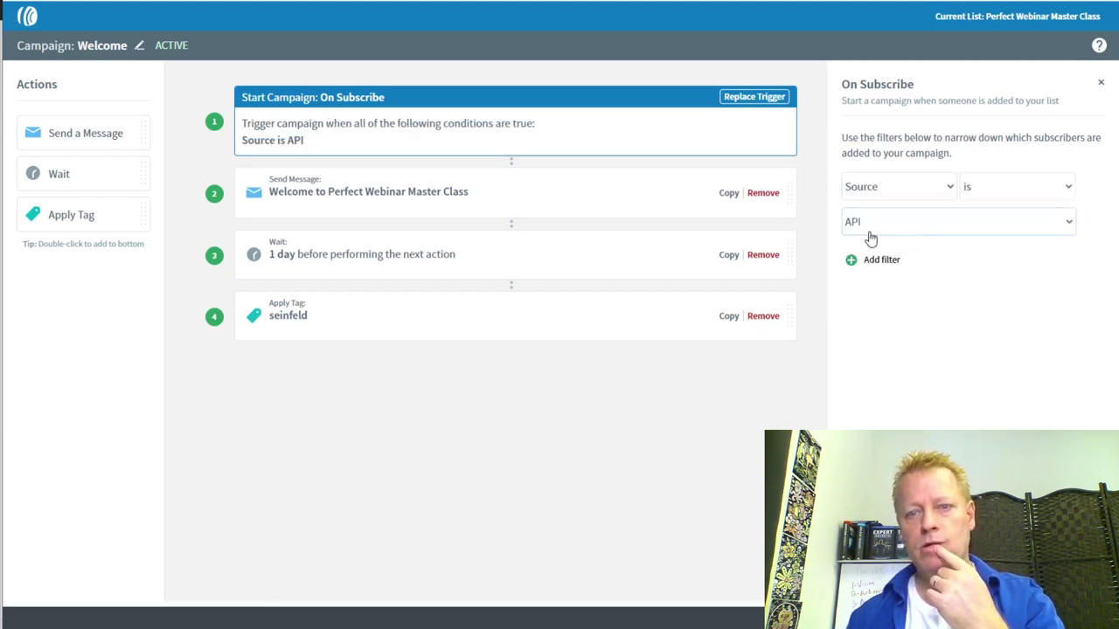
{"action": "left_click", "coordinate": [944, 227]}
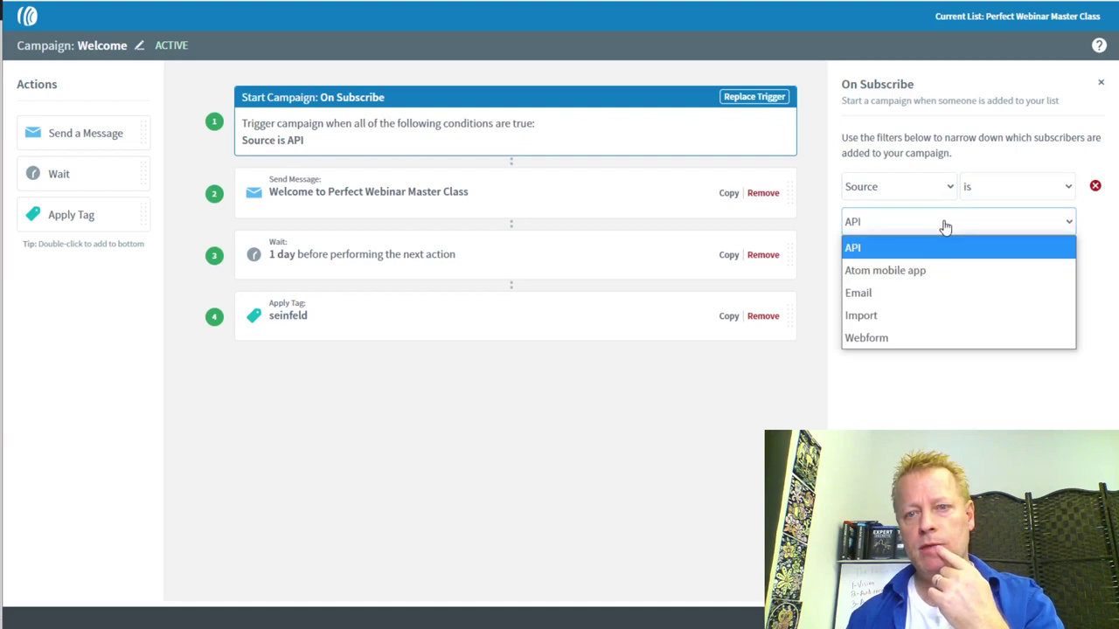
{"action": "left_click", "coordinate": [947, 228]}
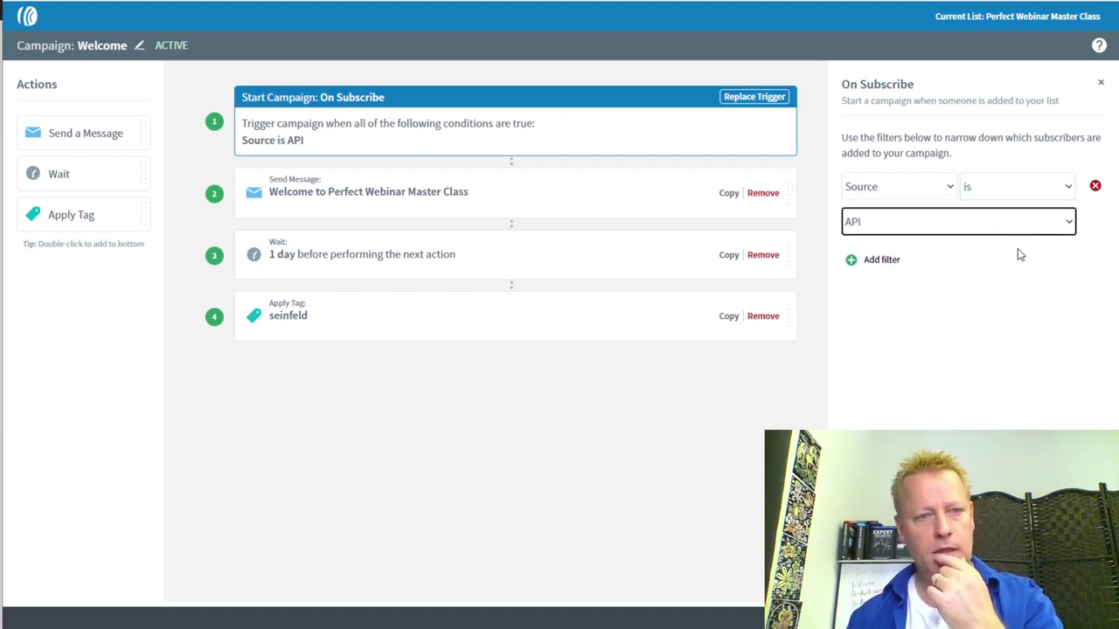
Add an Ad Tracking filter, then remove both filters so the trigger stays unfiltered
{"action": "left_click", "coordinate": [881, 260]}
{"action": "left_click", "coordinate": [904, 289]}
{"action": "left_click", "coordinate": [881, 358]}
{"action": "left_click", "coordinate": [936, 326]}
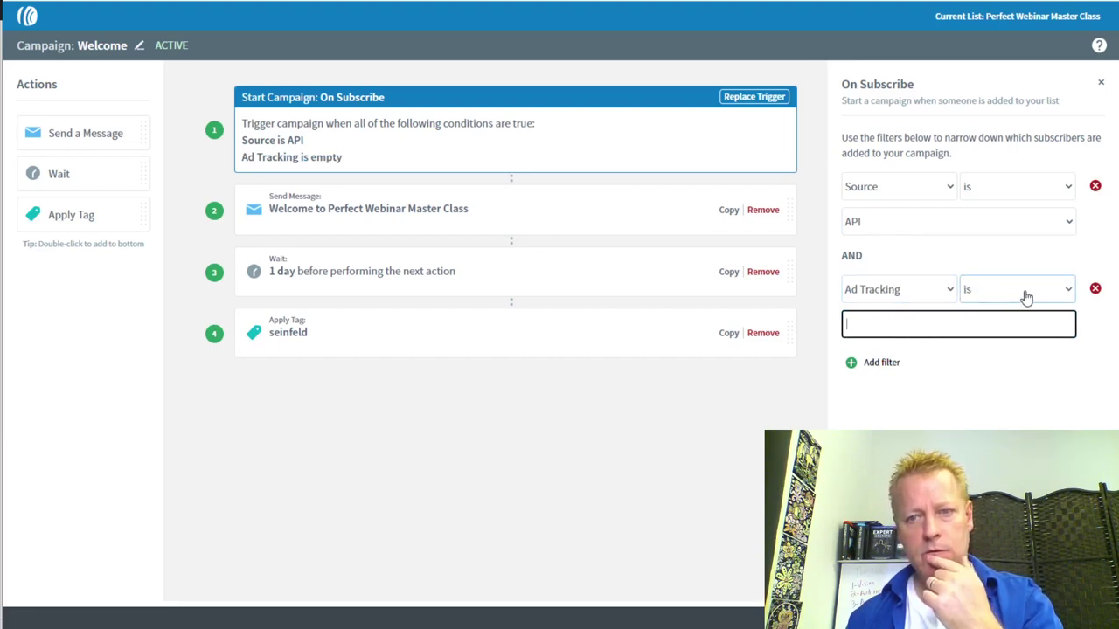
{"action": "left_click", "coordinate": [1095, 288]}
{"action": "left_click", "coordinate": [1095, 188]}
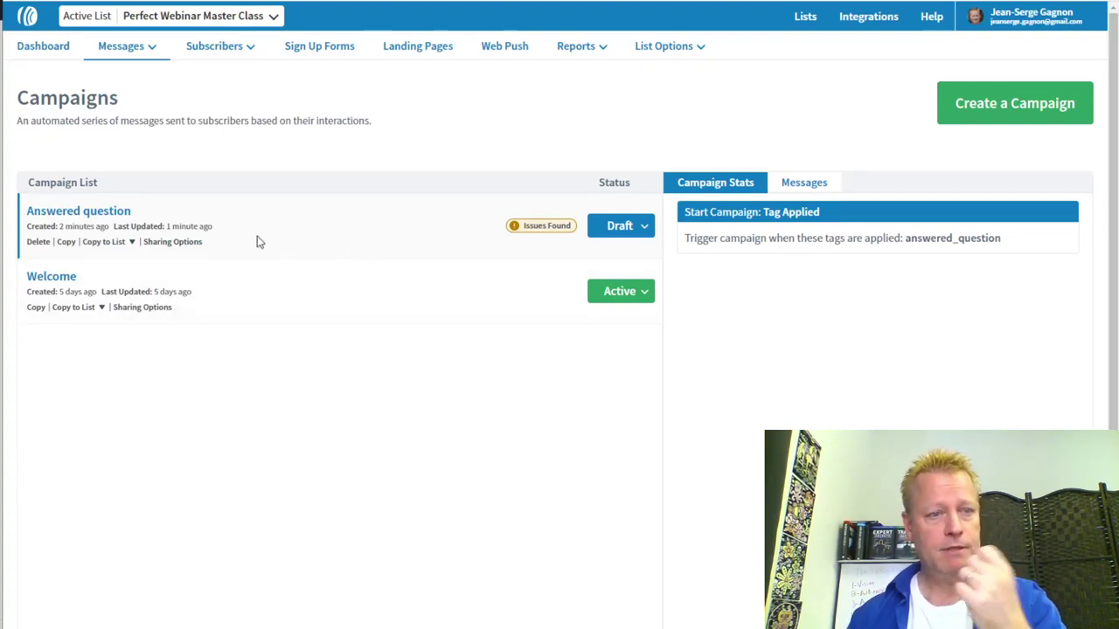
Add a Send Message step to Answered question and create its email with the Drag & Drop builder
{"action": "left_click", "coordinate": [91, 212]}
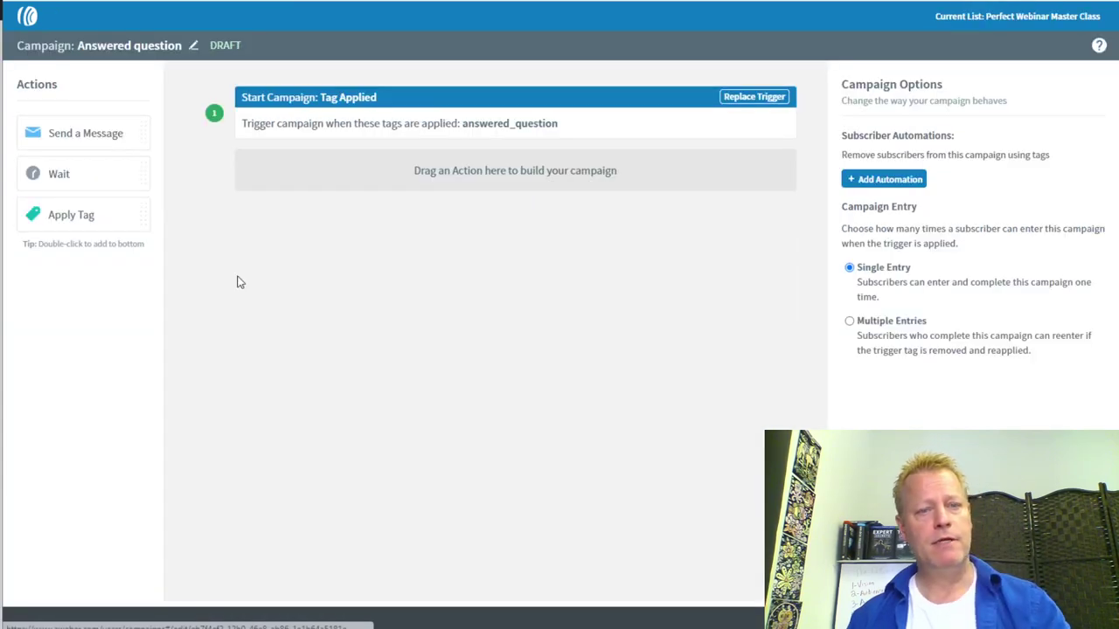
{"action": "double_click", "coordinate": [70, 132]}
{"action": "left_click", "coordinate": [928, 192]}
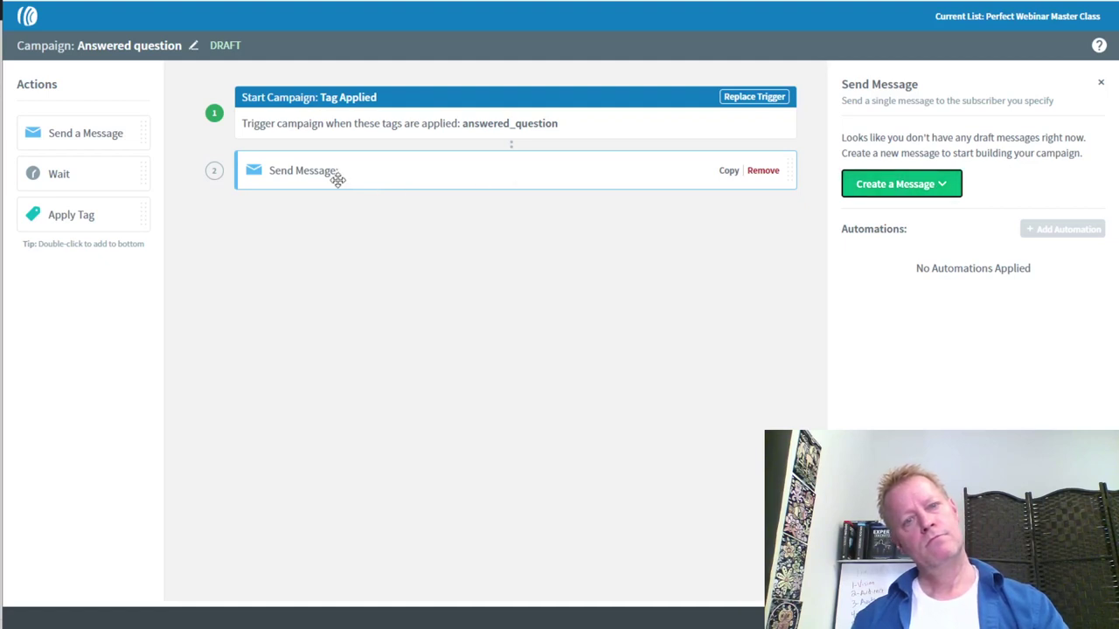
{"action": "left_click", "coordinate": [940, 187]}
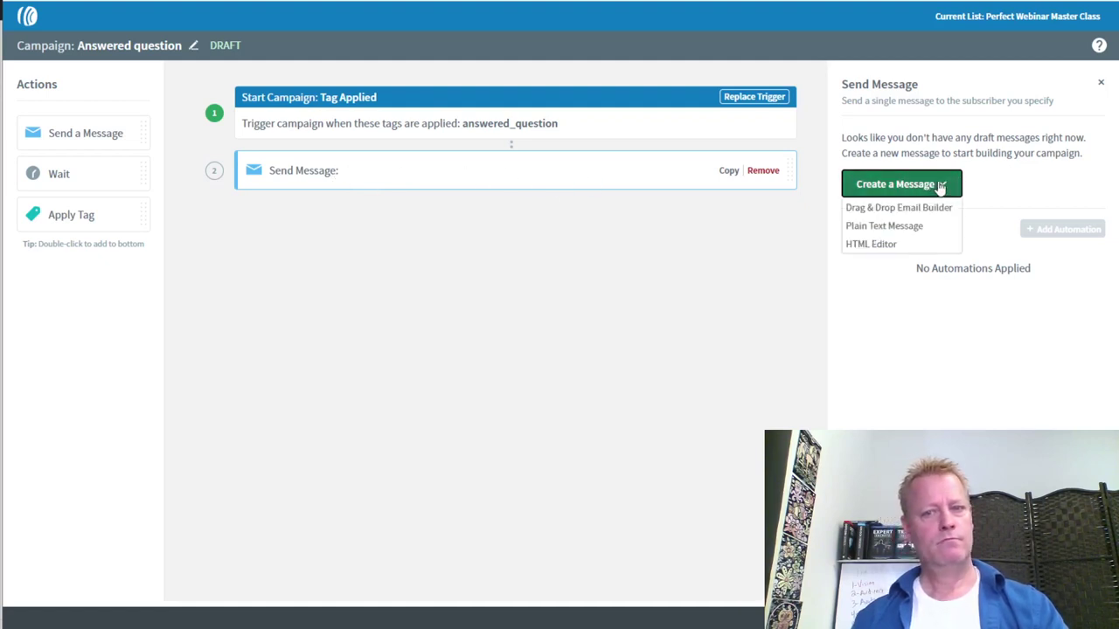
{"action": "left_click", "coordinate": [916, 210]}
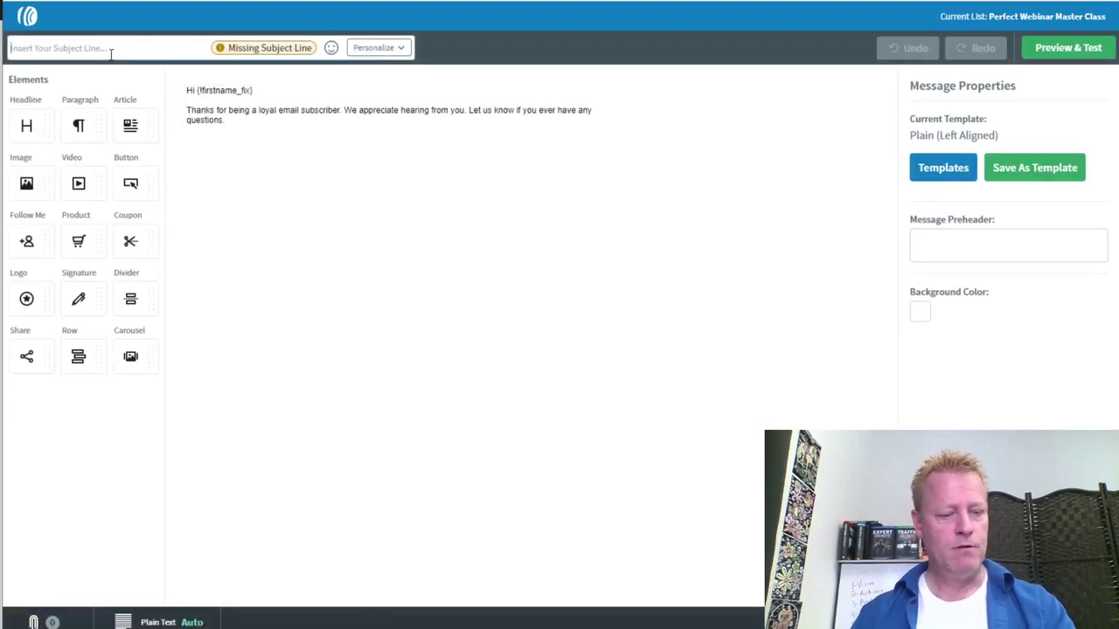
Enter the subject 'Welcome to the Perfect Webinar master class'
{"action": "type", "text": "Welcome to the"}
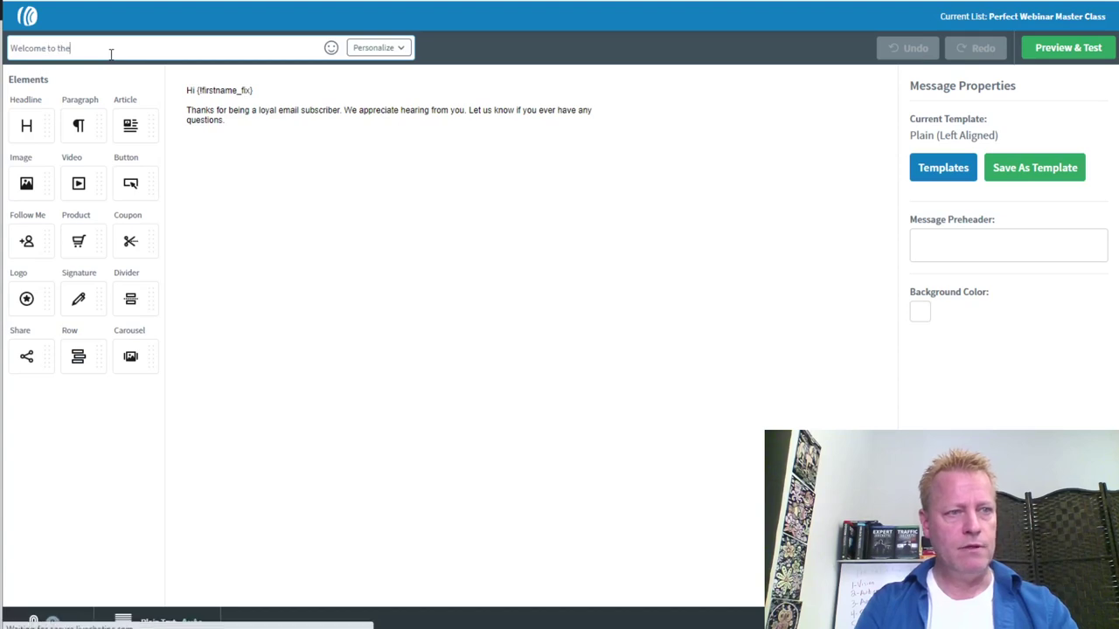
{"action": "type", "text": " Perfect Webinar master"}
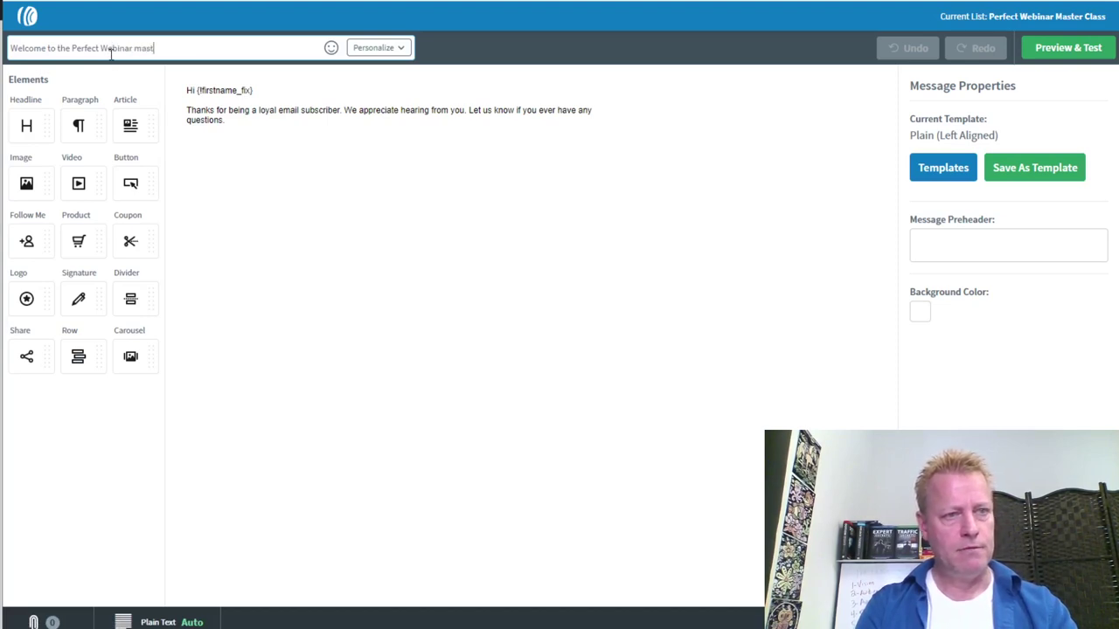
{"action": "key", "text": "BackSpace"}
{"action": "key", "text": "BackSpace"}
{"action": "type", "text": "r class"}
Replace the placeholder body with 'Thanks for the great question!' and a free master-class access sentence
{"action": "left_click", "coordinate": [232, 122]}
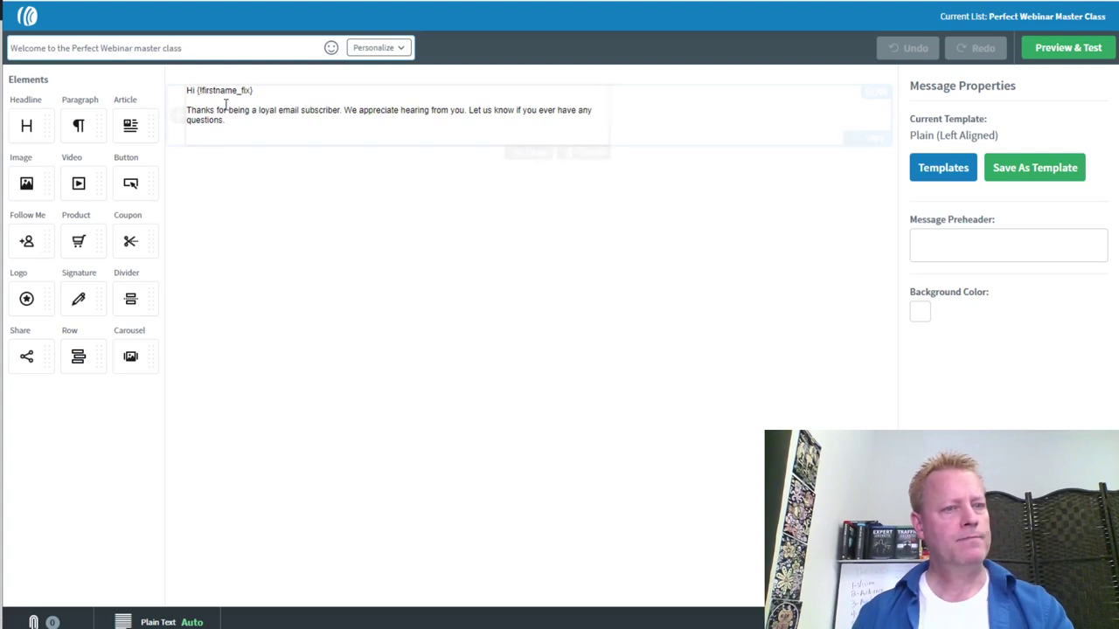
{"action": "left_click_drag", "start_coordinate": [233, 123], "coordinate": [175, 107]}
{"action": "type", "text": "Th"}
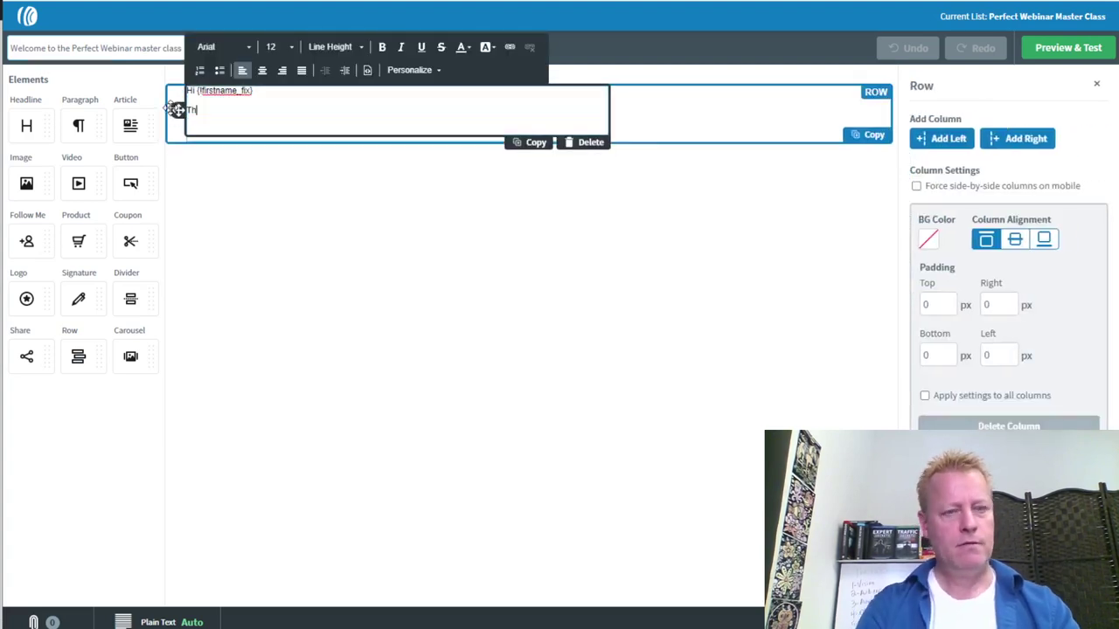
{"action": "type", "text": "anks for the great question!"}
{"action": "key", "text": "Return"}
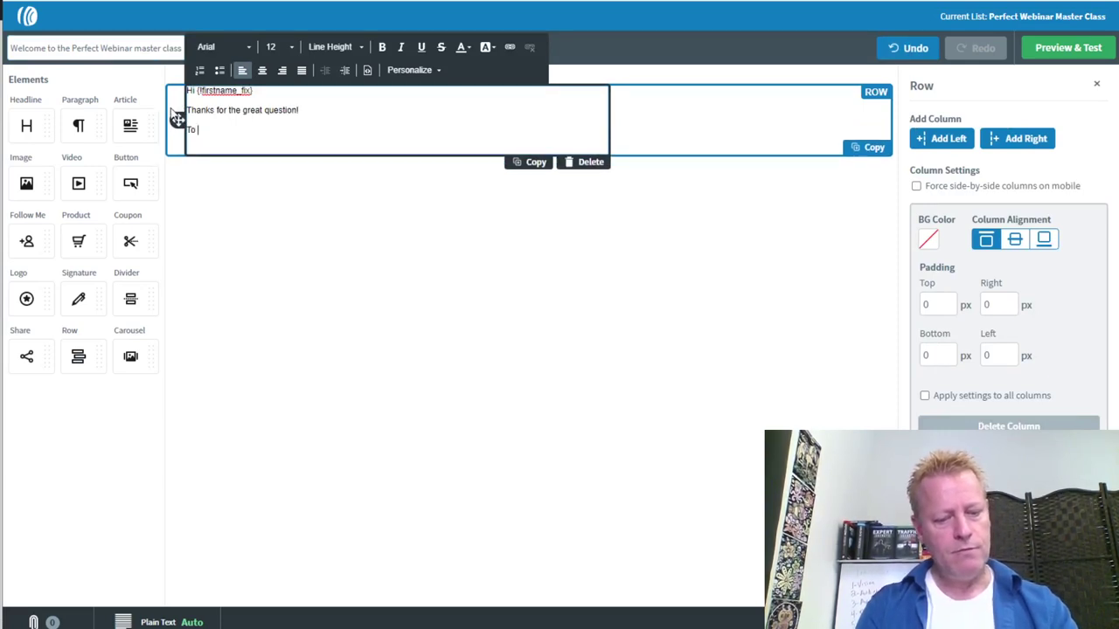
{"action": "type", "text": "To thank you"}
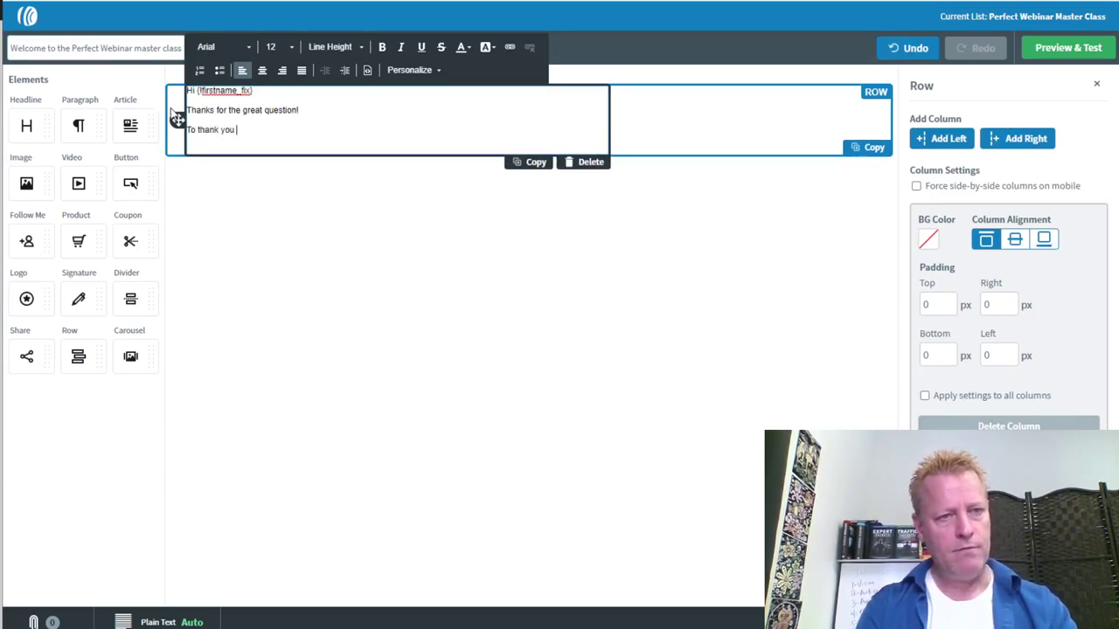
{"action": "type", "text": " for taking the time to submit it, you can have free access to"}
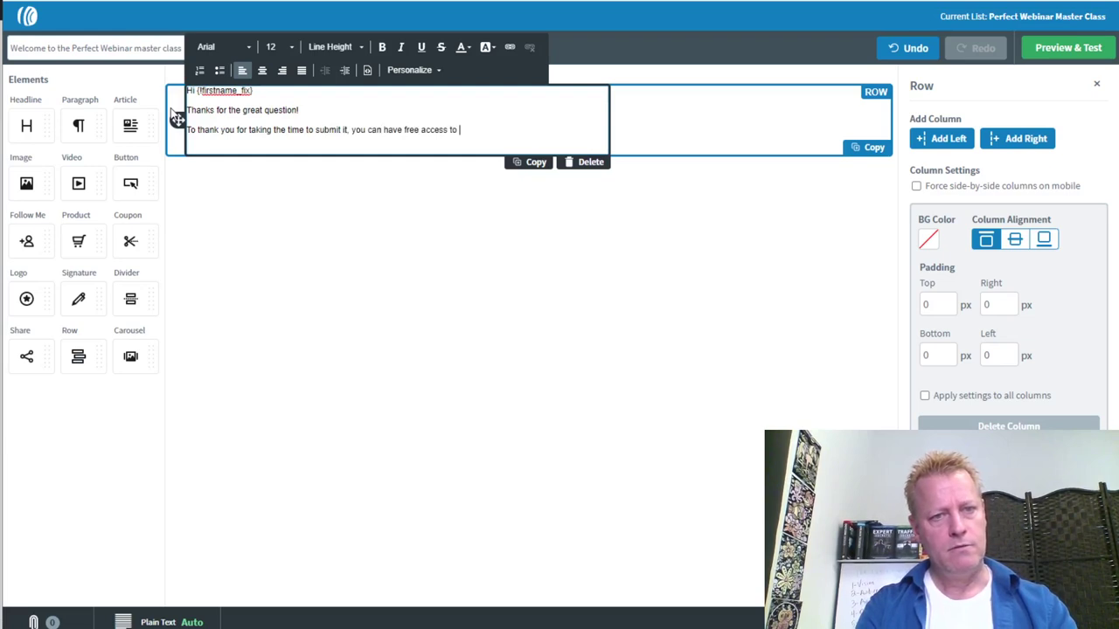
{"action": "type", "text": "he mas"}
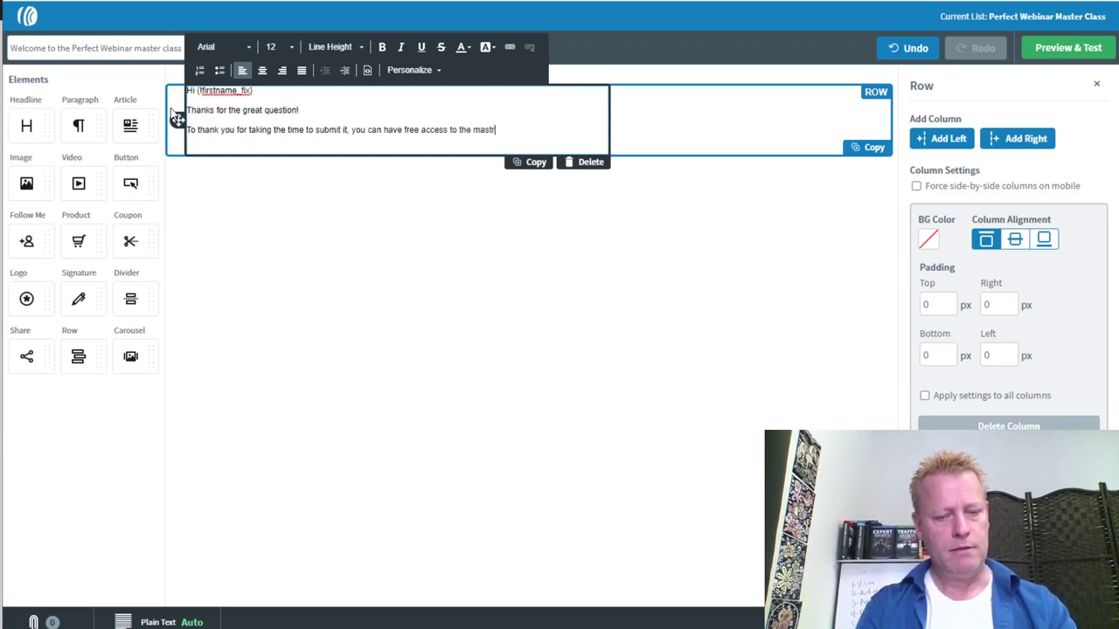
{"action": "type", "text": "ter class which w"}
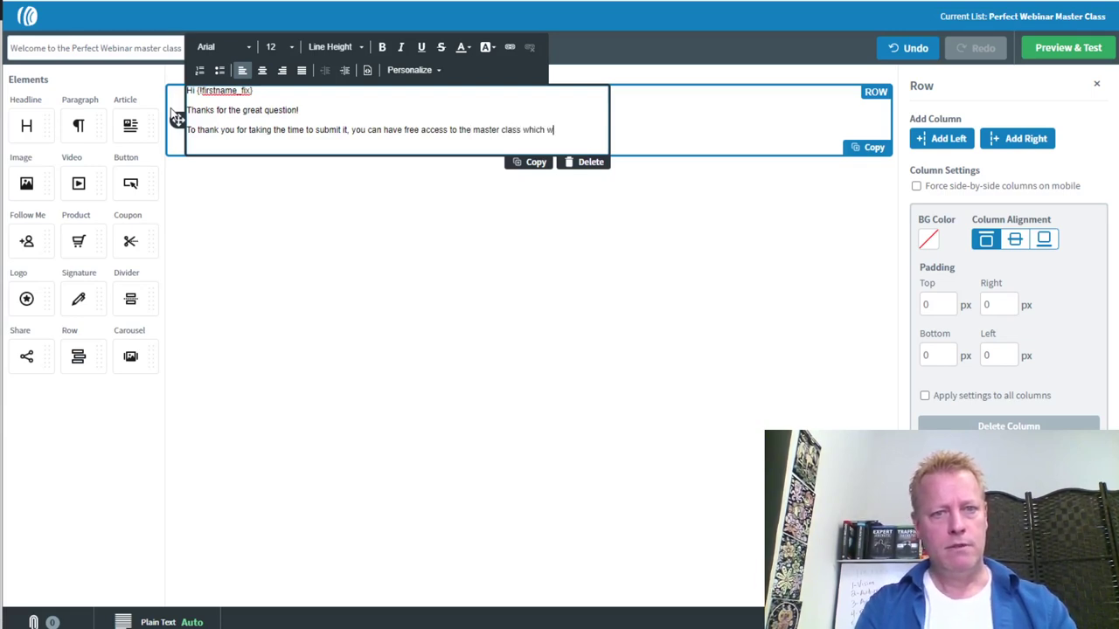
{"action": "type", "text": "ill happen soon."}
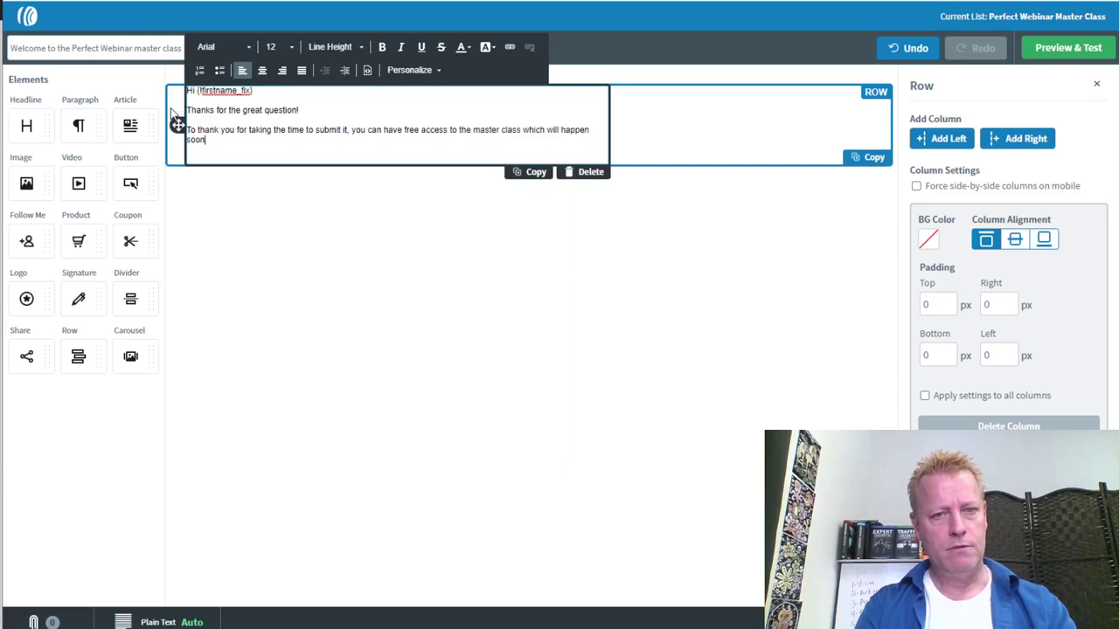
{"action": "key", "text": "Return"}
Add the attend-live-or-watch-the-recording line and 'Access the class using this special coupon link:'
{"action": "type", "text": "WOnce"}
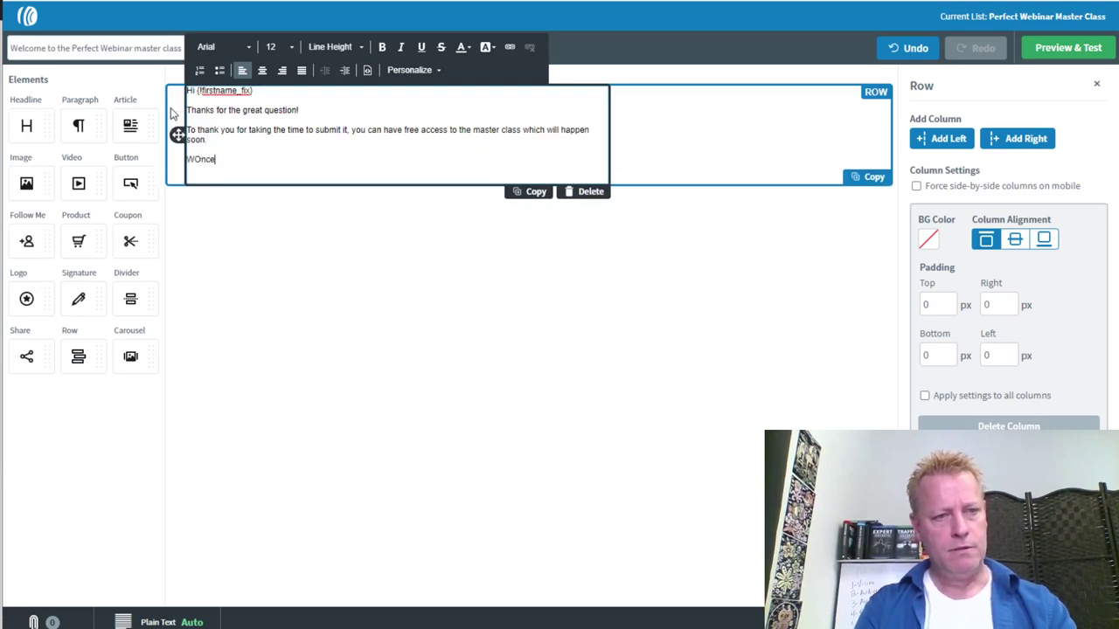
{"action": "key", "text": "BackSpace"}
{"action": "key", "text": "BackSpace"}
{"action": "key", "text": "BackSpace"}
{"action": "key", "text": "BackSpace"}
{"action": "type", "text": "On"}
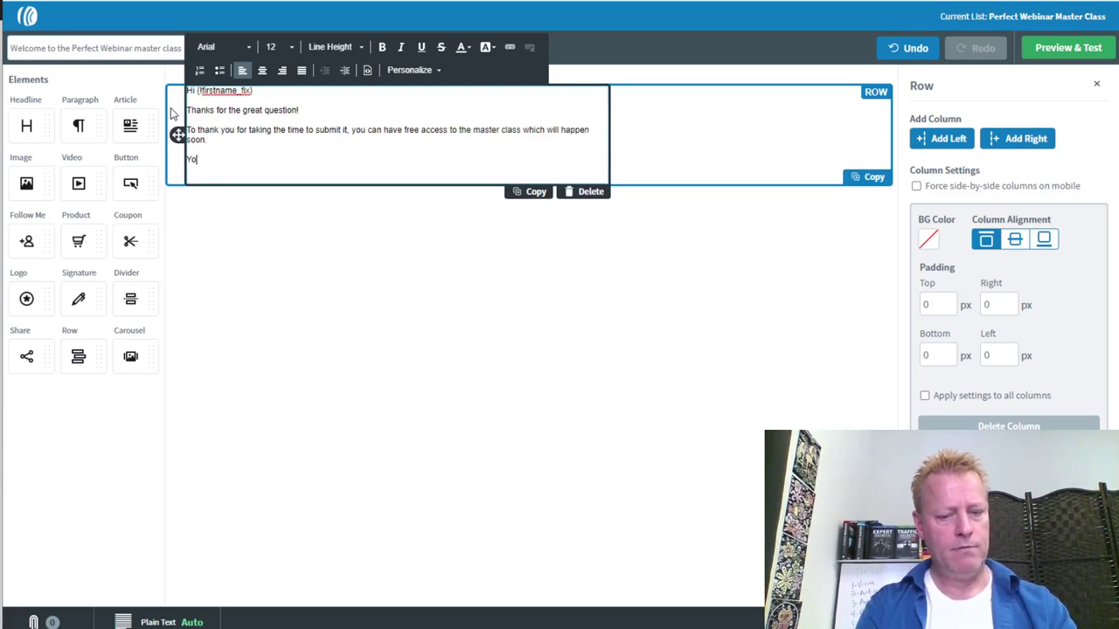
{"action": "type", "text": "nd live or"}
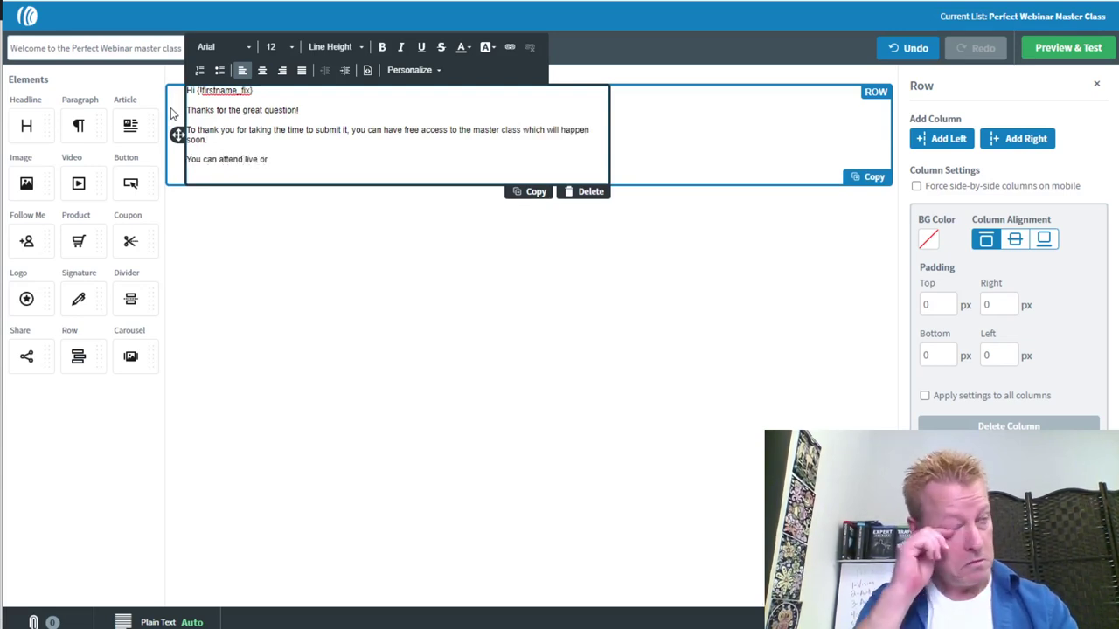
{"action": "type", "text": " watch the recor"}
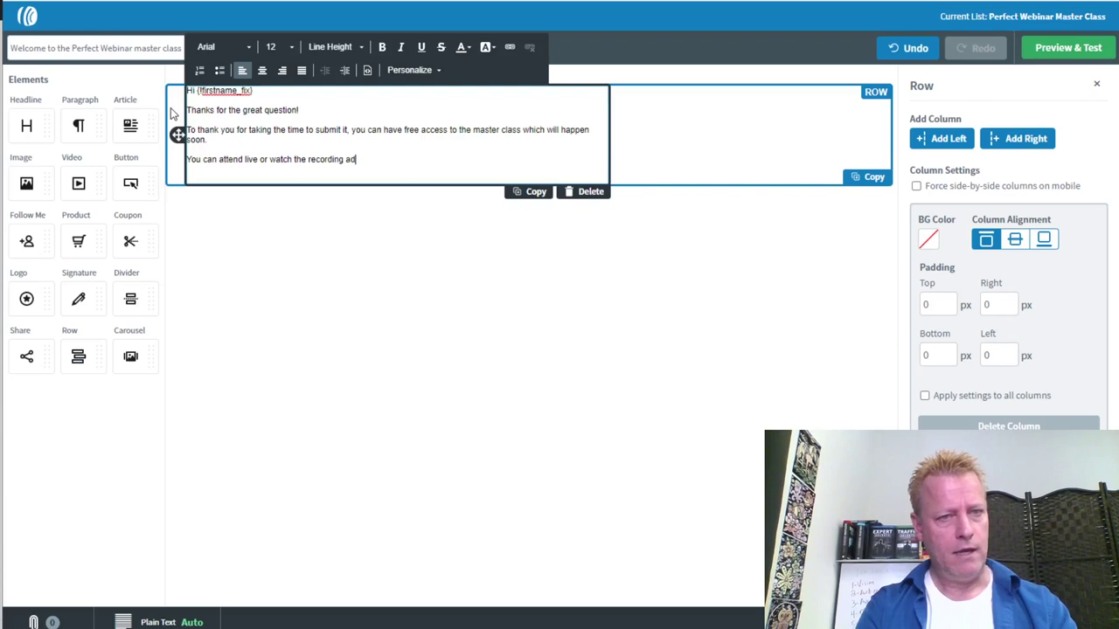
{"action": "type", "text": "ding afterwards."}
{"action": "key", "text": "Return"}
{"action": "type", "text": "Access th"}
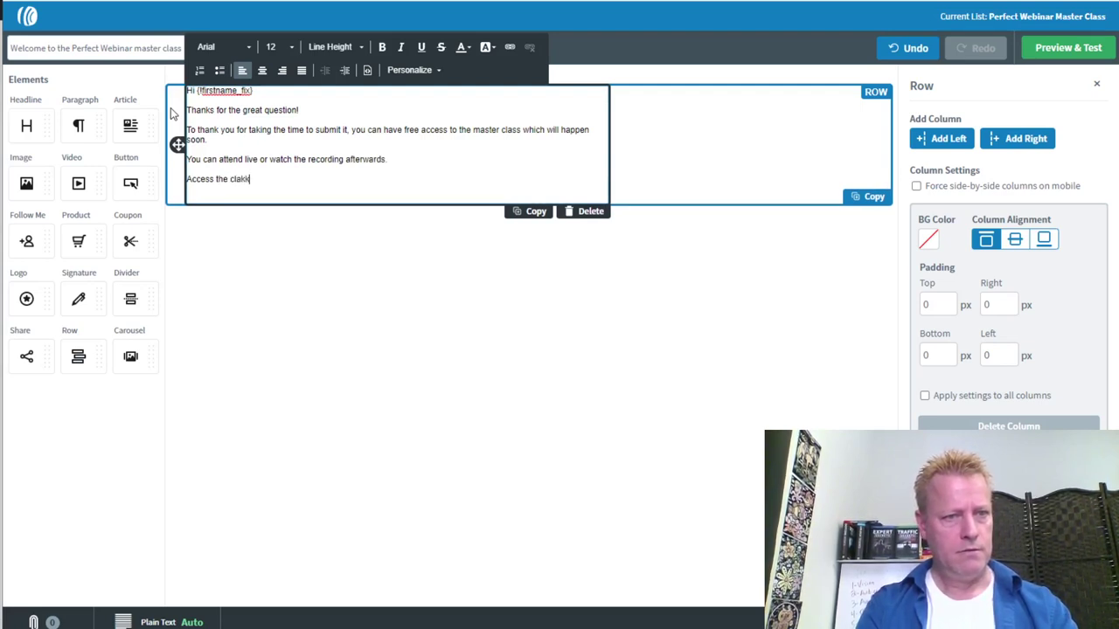
{"action": "type", "text": "e class using this special coupon"}
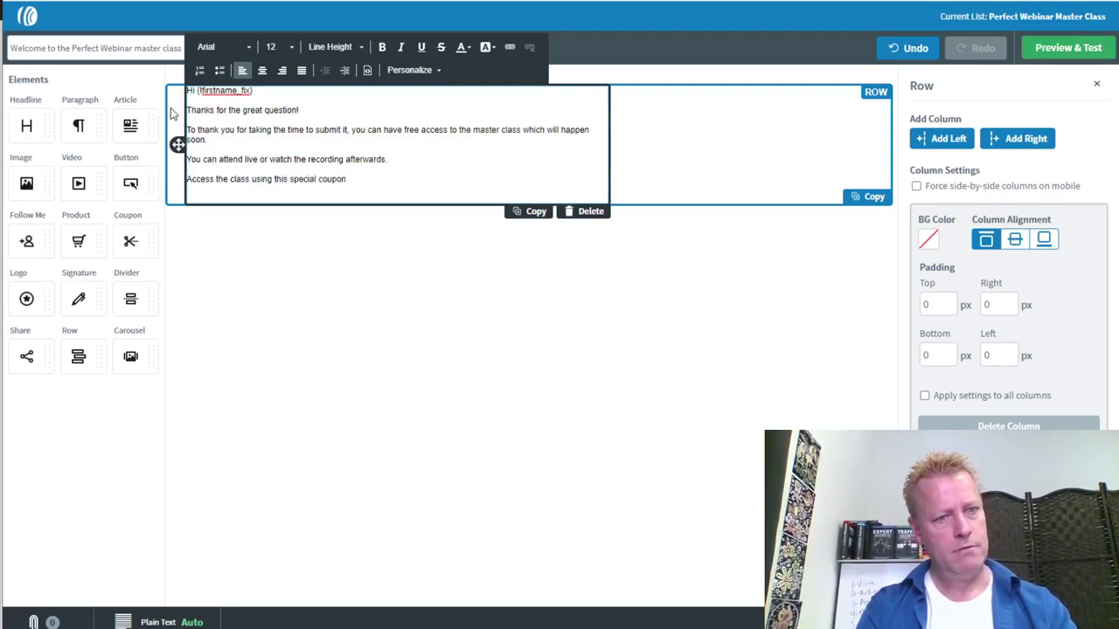
{"action": "type", "text": " link:"}
{"action": "key", "text": "Return"}
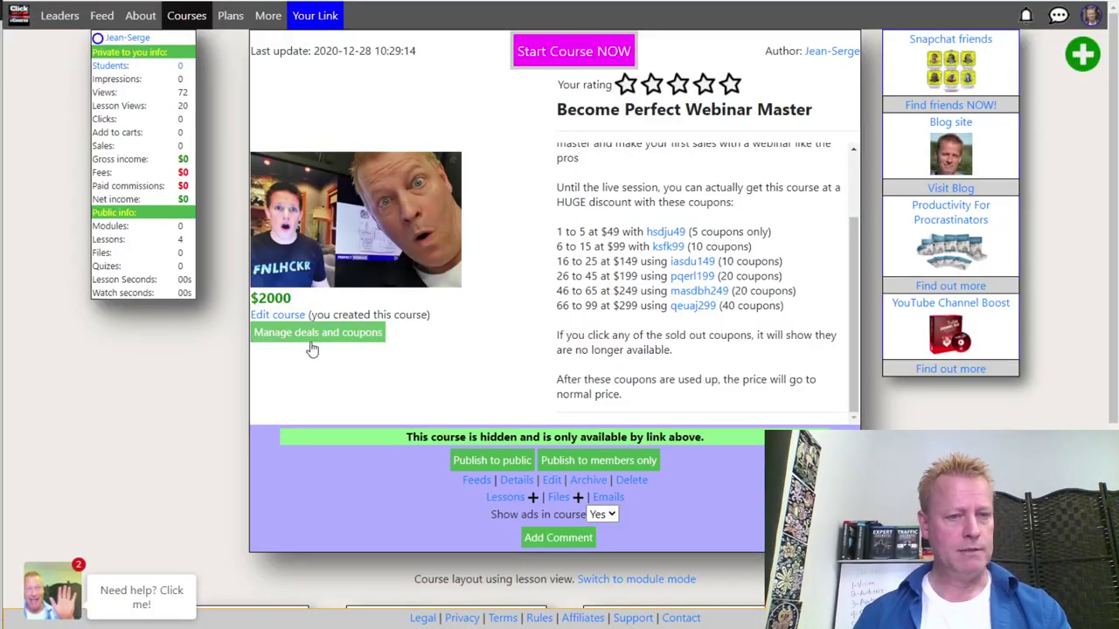
Create a new course coupon irifree priced 0 (100% off) with a 2021 end date
{"action": "left_click", "coordinate": [312, 335]}
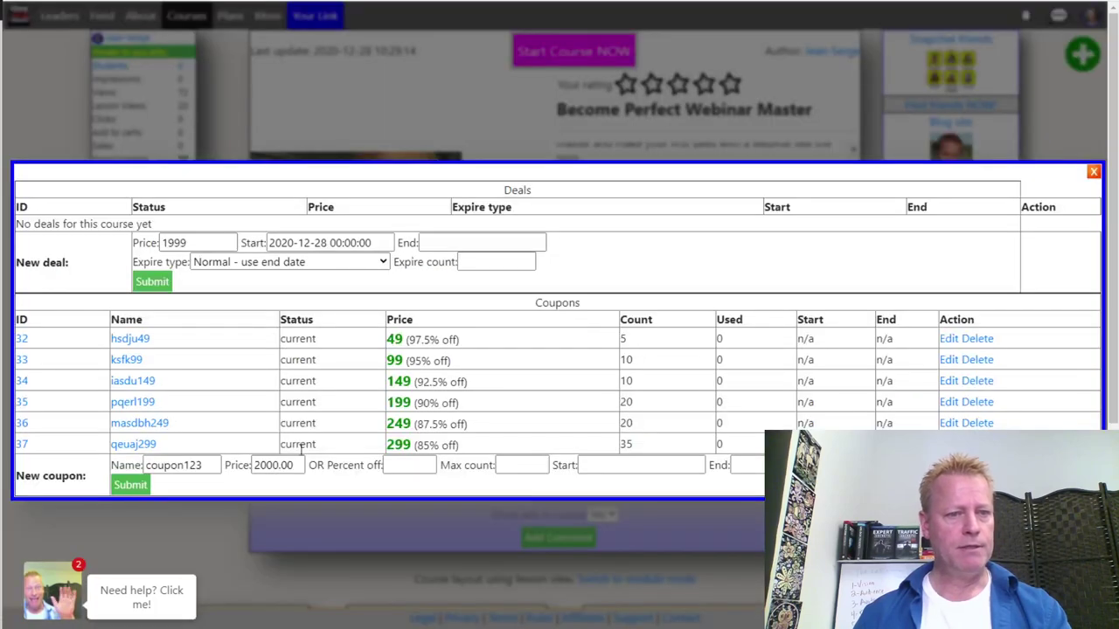
{"action": "left_click_drag", "start_coordinate": [203, 465], "coordinate": [145, 466]}
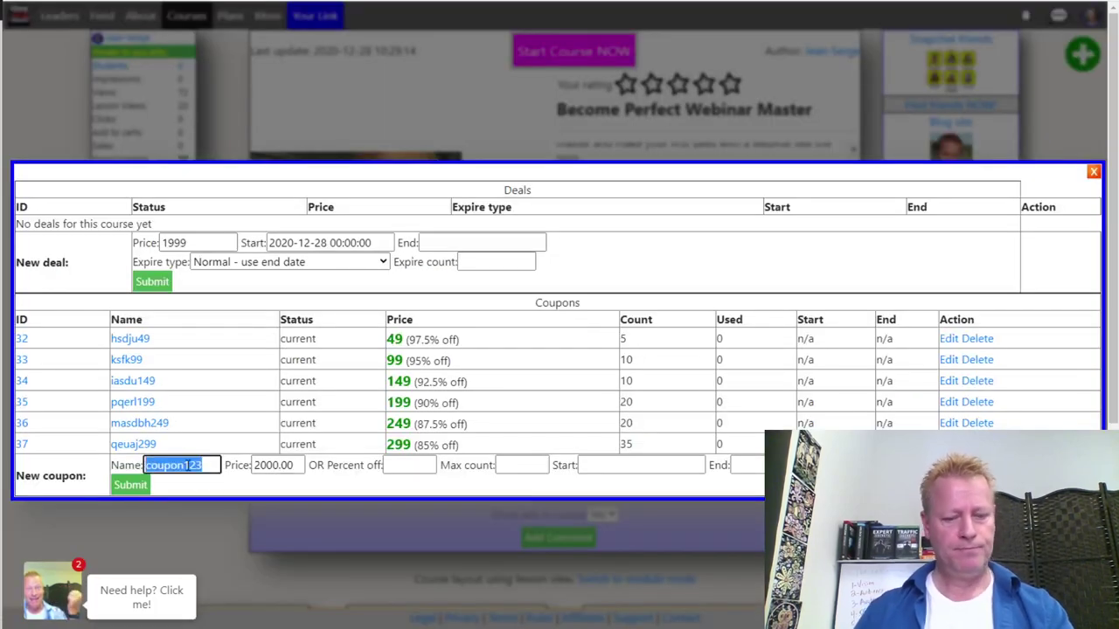
{"action": "type", "text": "hdfh"}
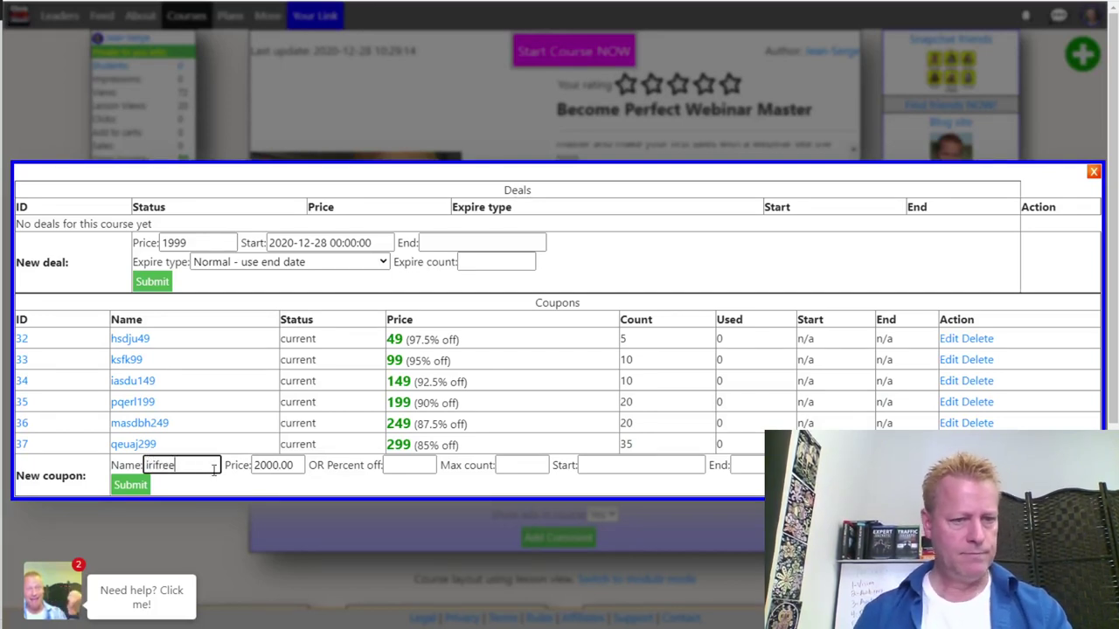
{"action": "double_click", "coordinate": [273, 465]}
{"action": "type", "text": "0"}
{"action": "left_click", "coordinate": [425, 465]}
{"action": "left_click", "coordinate": [504, 465]}
{"action": "left_click", "coordinate": [612, 463]}
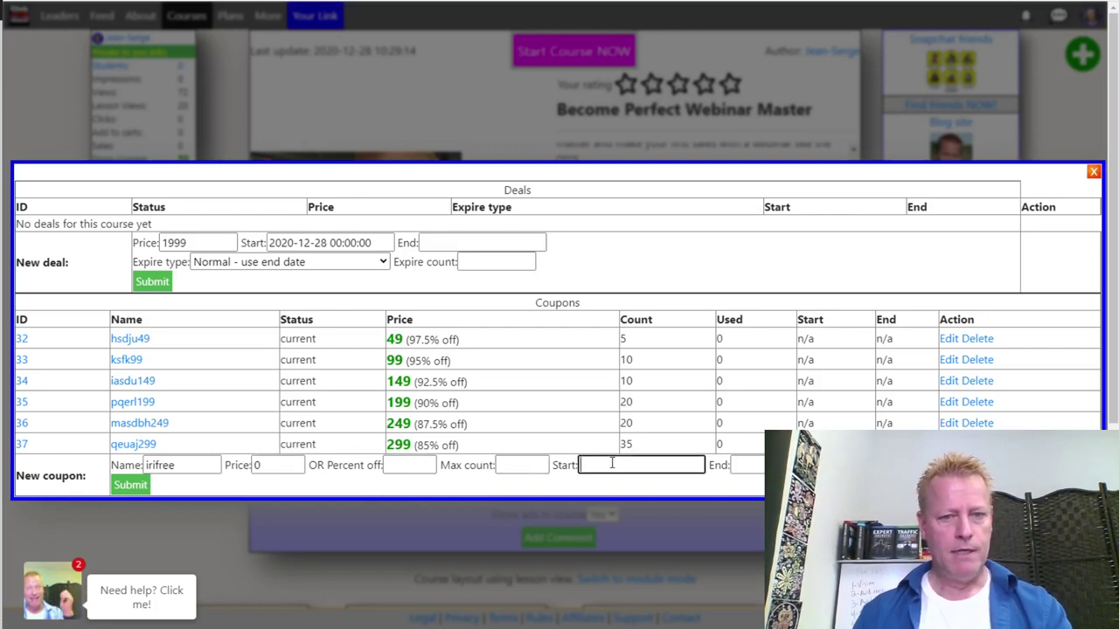
{"action": "left_click", "coordinate": [734, 466]}
{"action": "type", "text": "2021-0"}
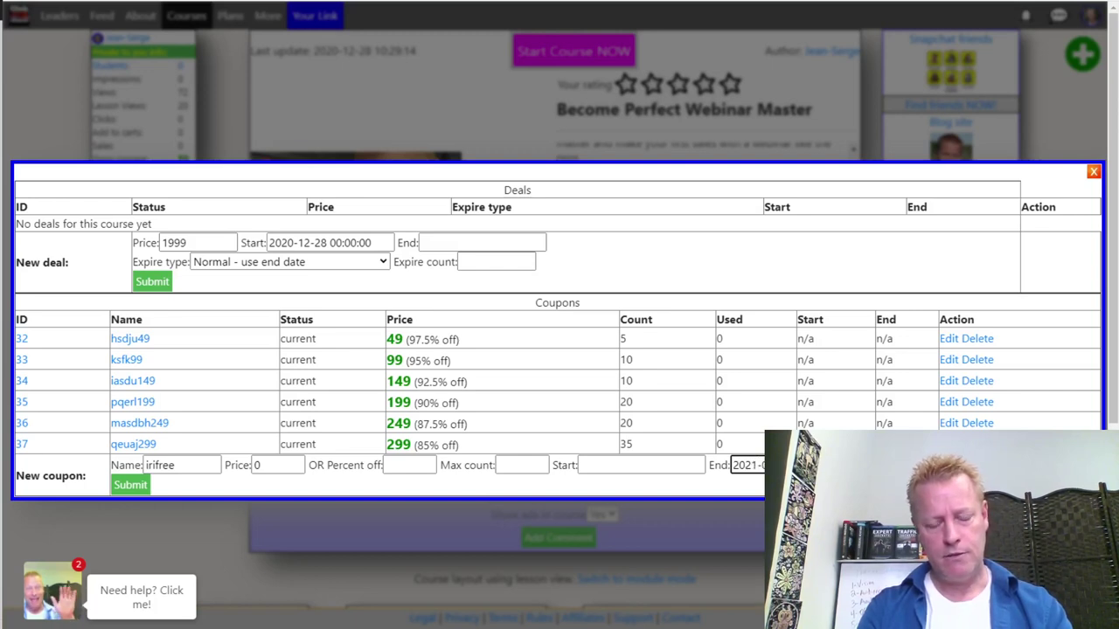
{"action": "left_click", "coordinate": [130, 484]}
Reload the coupon list and copy the irifree coupon's link address
{"action": "left_click", "coordinate": [559, 334]}
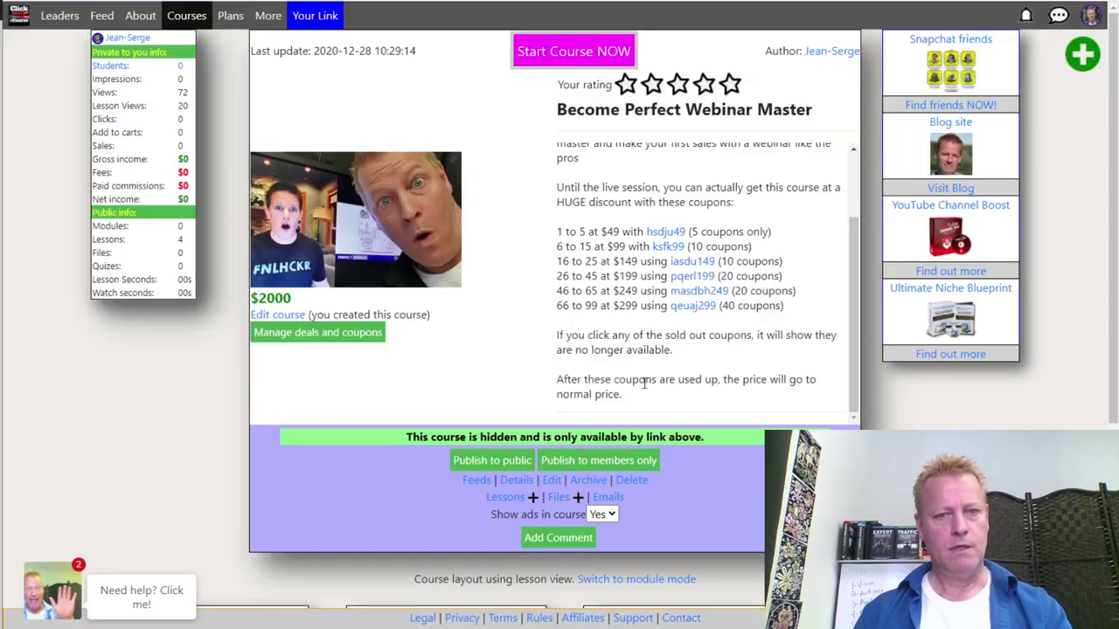
{"action": "right_click", "coordinate": [124, 455]}
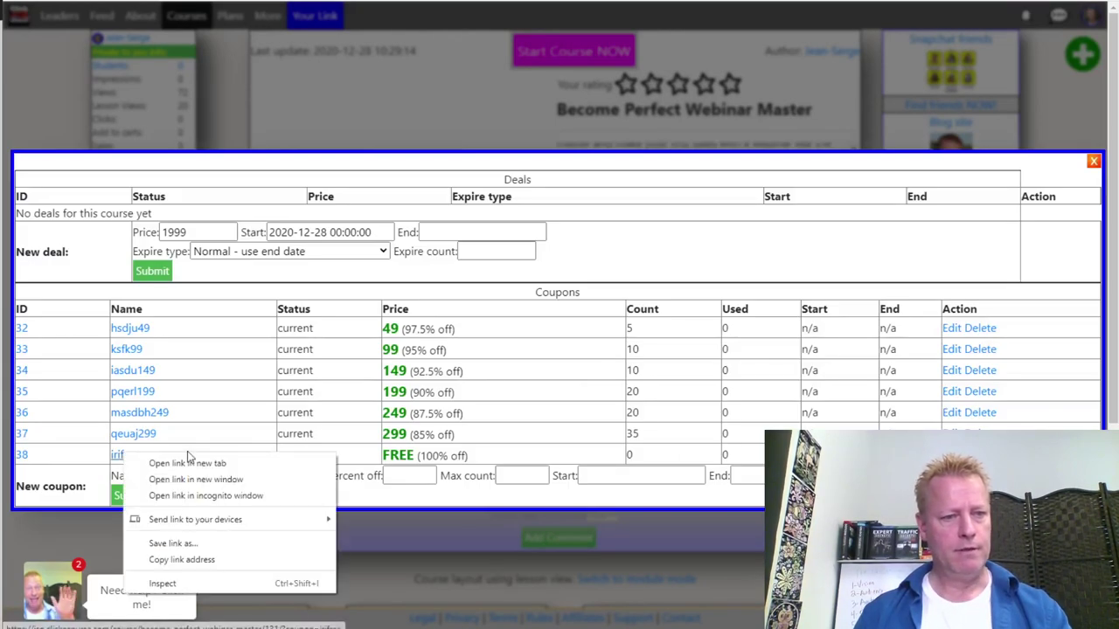
{"action": "left_click", "coordinate": [175, 560]}
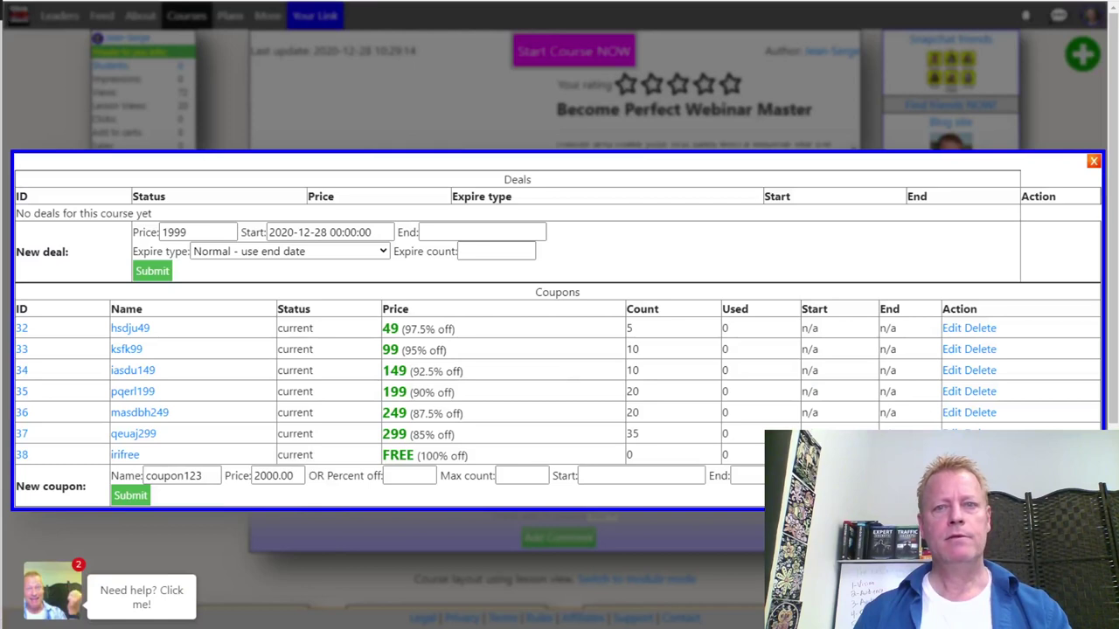
{"action": "key", "text": "alt+Tab"}
Paste the irifree coupon URL under the coupon line and note it's valid only until January 2021
{"action": "left_click", "coordinate": [265, 202]}
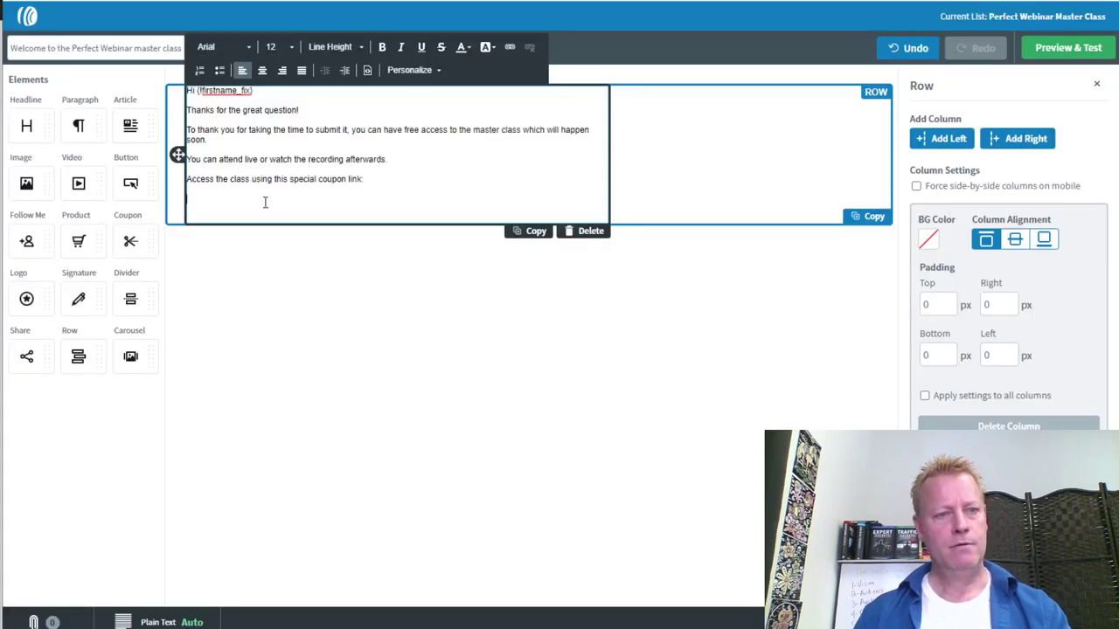
{"action": "key", "text": "ctrl+v"}
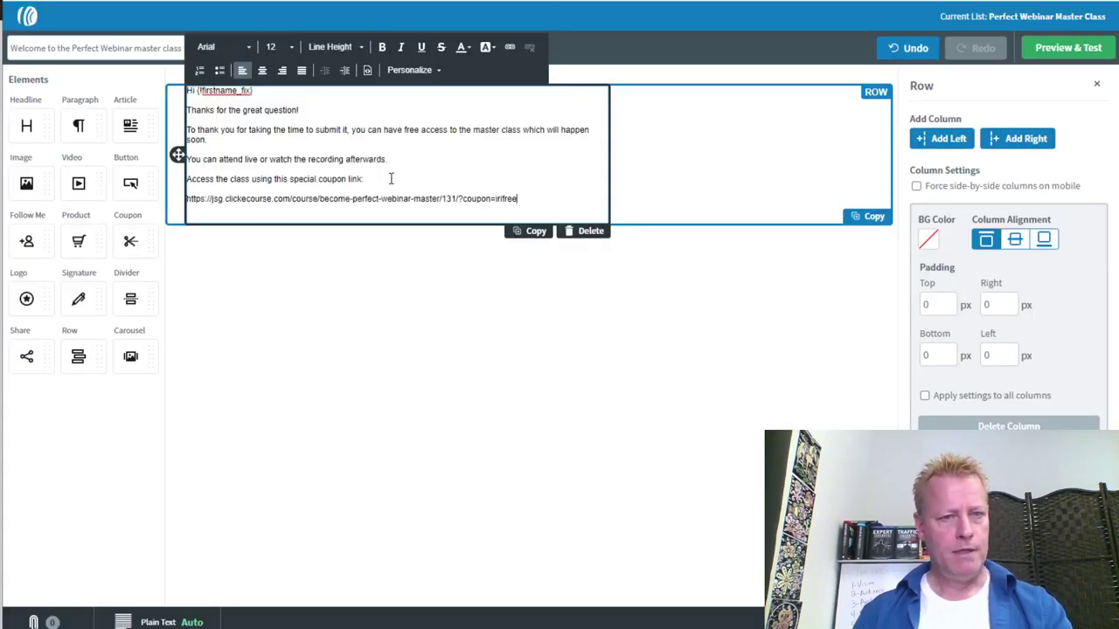
{"action": "key", "text": "Return"}
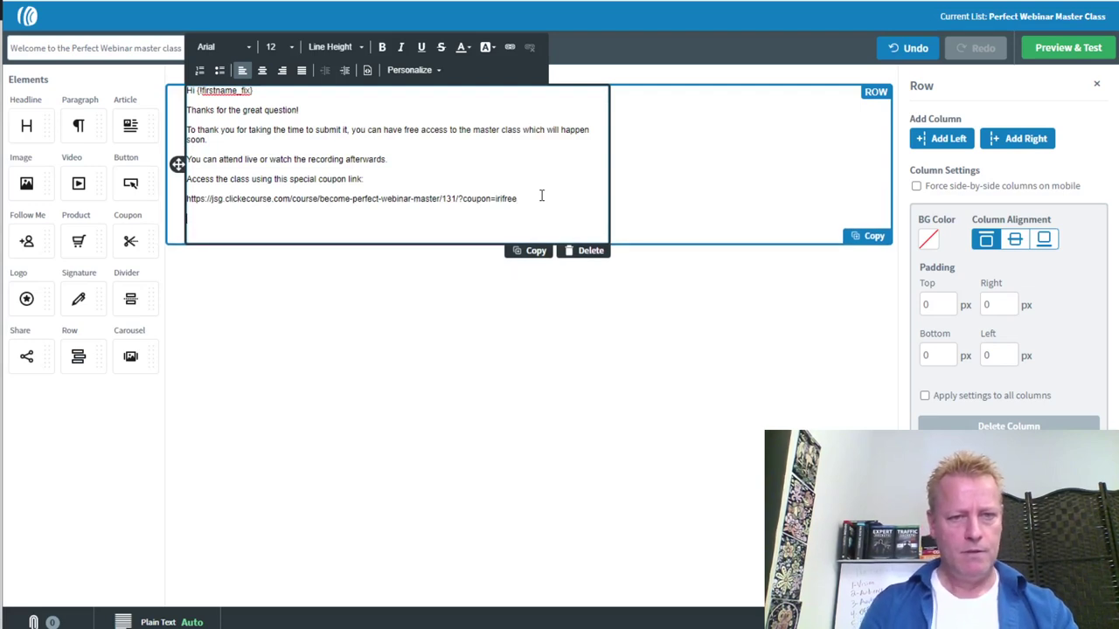
{"action": "type", "text": "This is only cal"}
{"action": "key", "text": "BackSpace"}
{"action": "key", "text": "BackSpace"}
{"action": "key", "text": "BackSpace"}
{"action": "type", "text": "valud"}
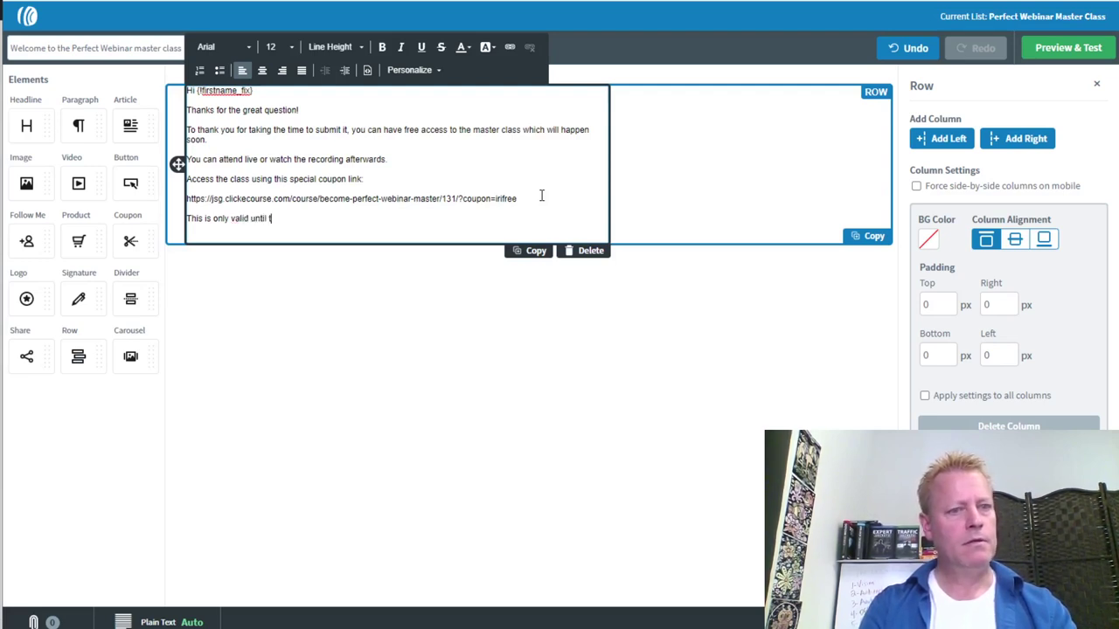
{"action": "type", "text": "nuxary 2021"}
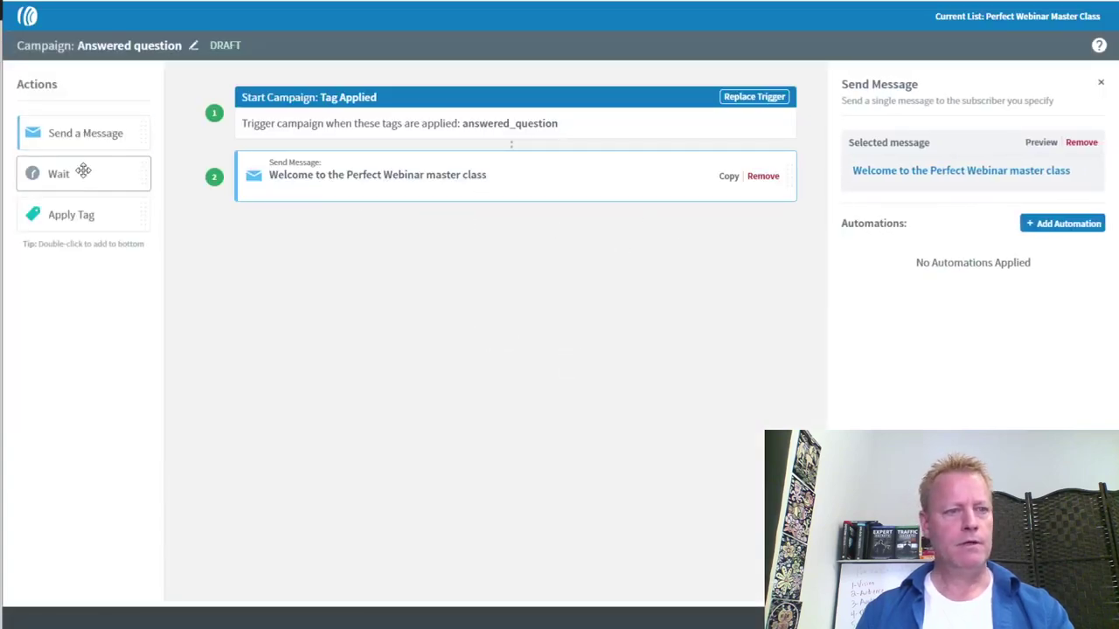
Add a 1-day Wait and an Apply Tag 'seinfeld' step, then save and activate the campaign
{"action": "left_click_drag", "start_coordinate": [70, 175], "coordinate": [329, 207]}
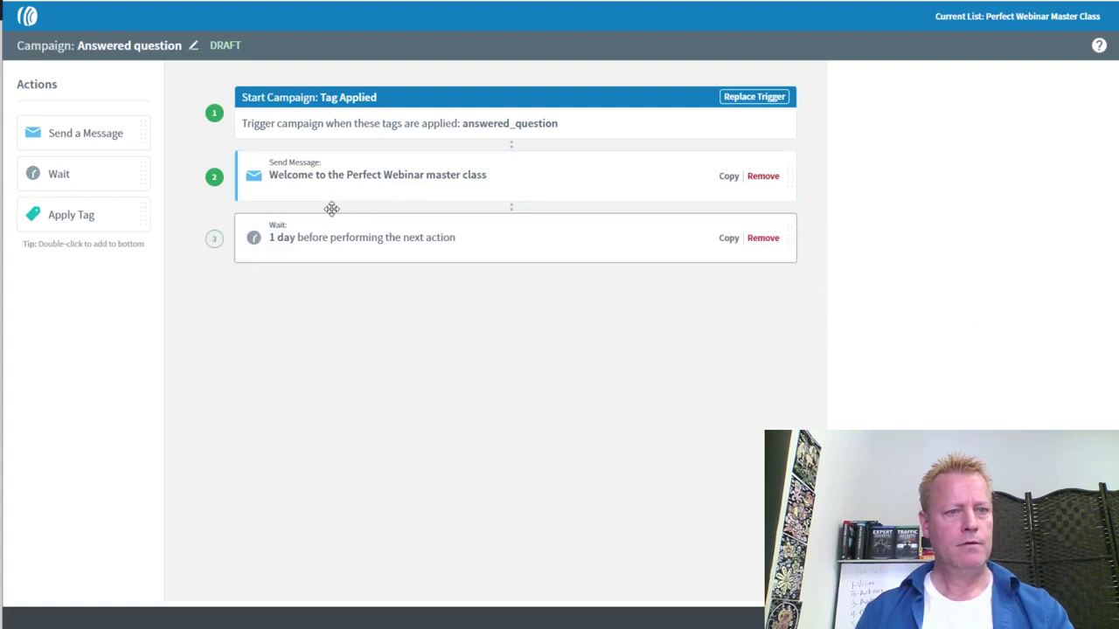
{"action": "left_click_drag", "start_coordinate": [79, 213], "coordinate": [320, 292]}
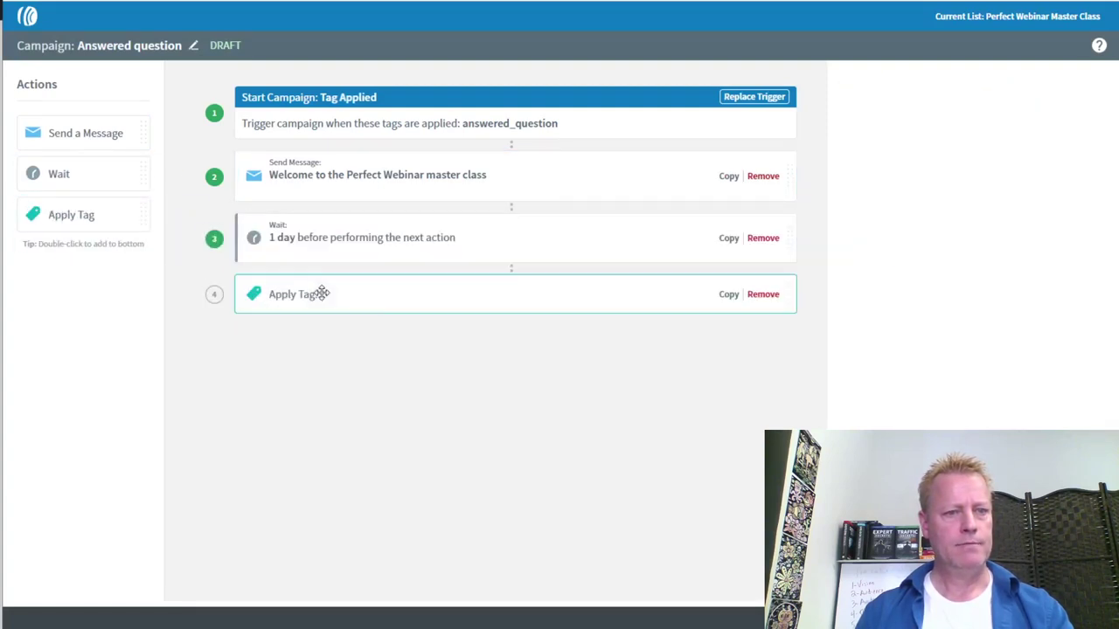
{"action": "left_click", "coordinate": [947, 193]}
{"action": "type", "text": "seinfeld"}
{"action": "left_click", "coordinate": [737, 347]}
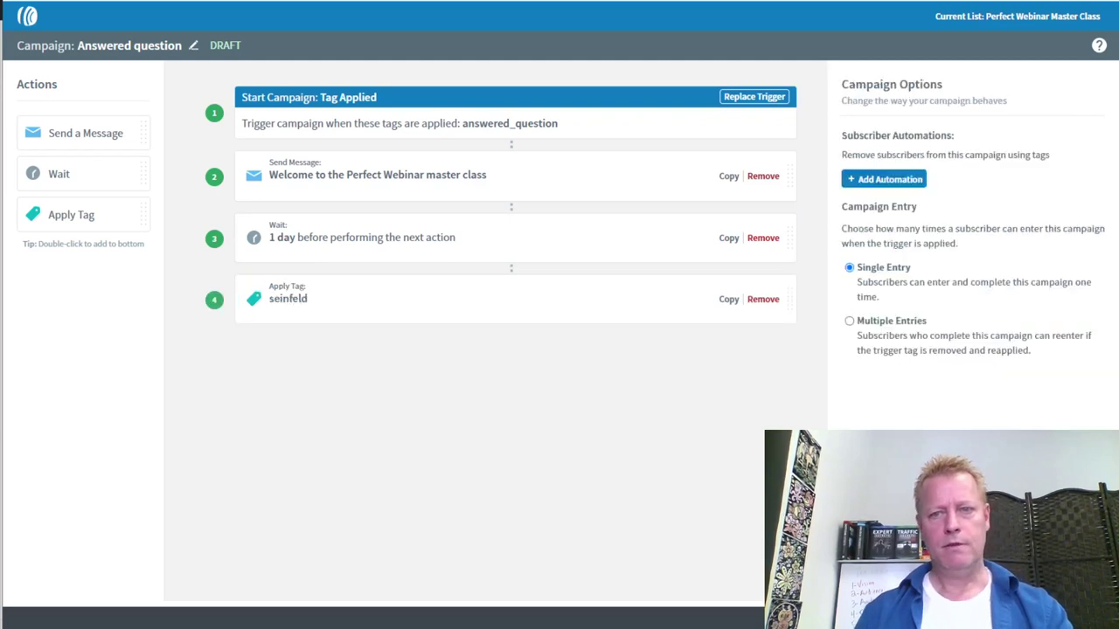
{"action": "left_click", "coordinate": [460, 297]}
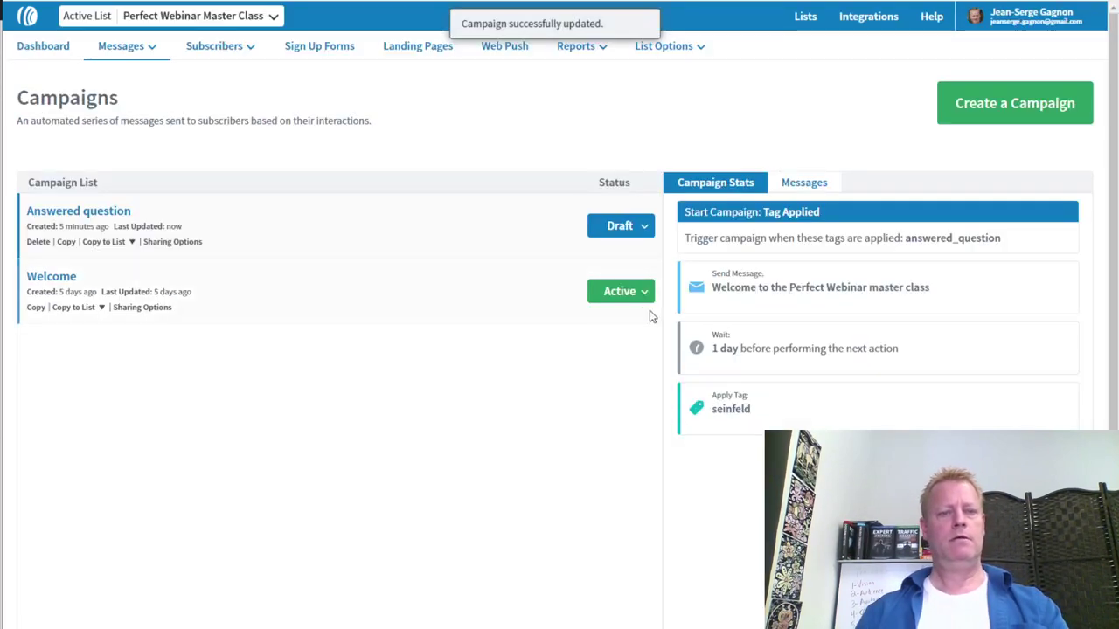
{"action": "left_click", "coordinate": [621, 226]}
{"action": "left_click", "coordinate": [594, 253]}
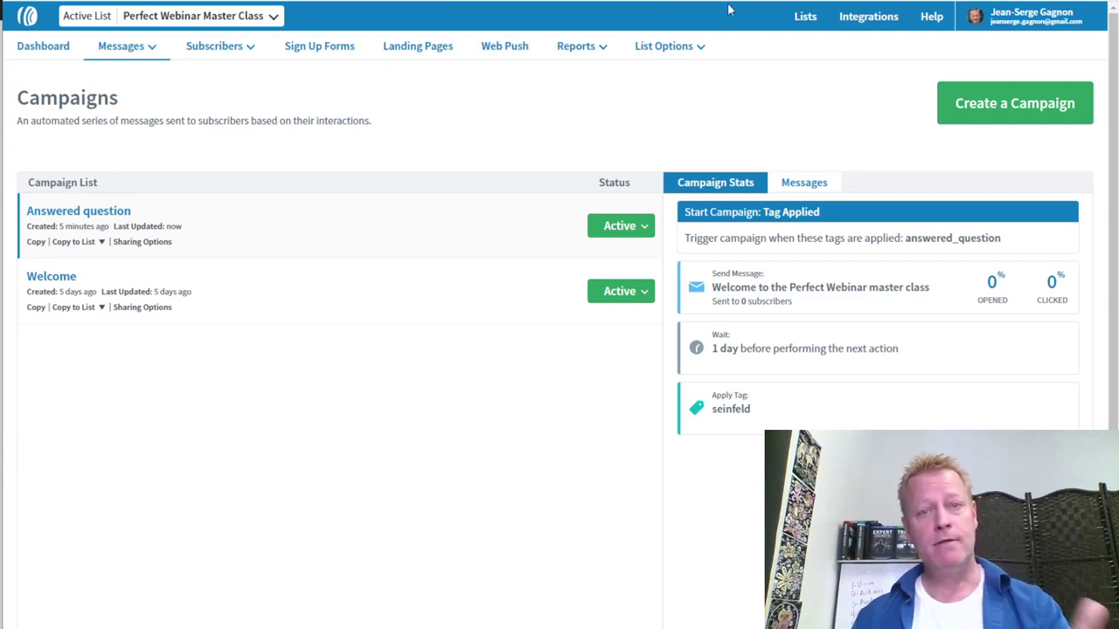
Open the live opt-in page link from the ClickFunnels step in an incognito window
{"action": "key", "text": "ctrl+Tab"}
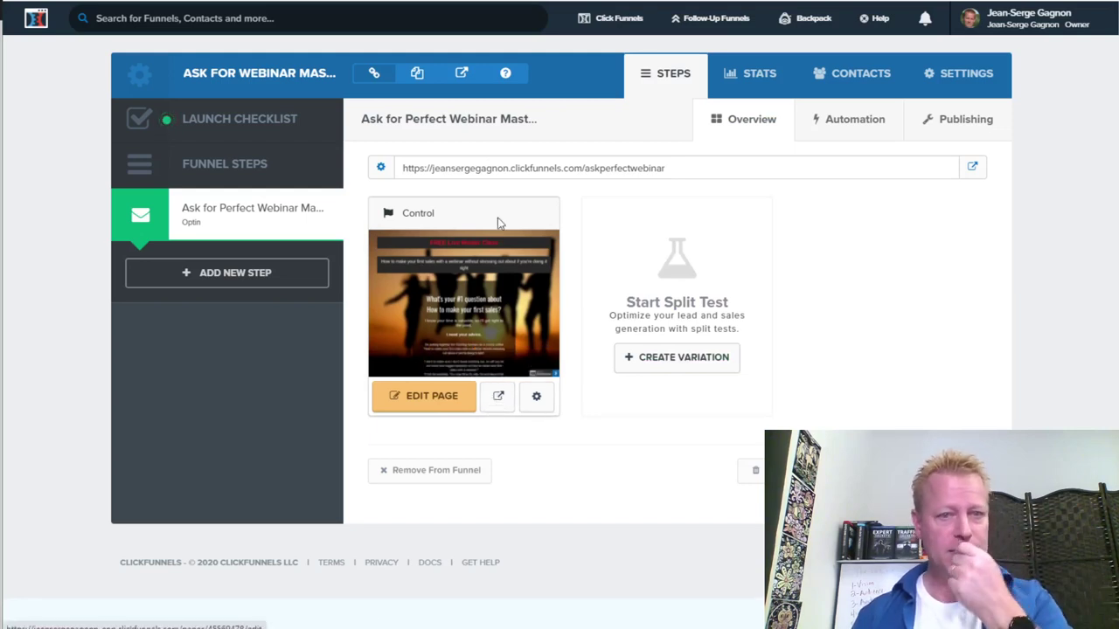
{"action": "left_click", "coordinate": [681, 171]}
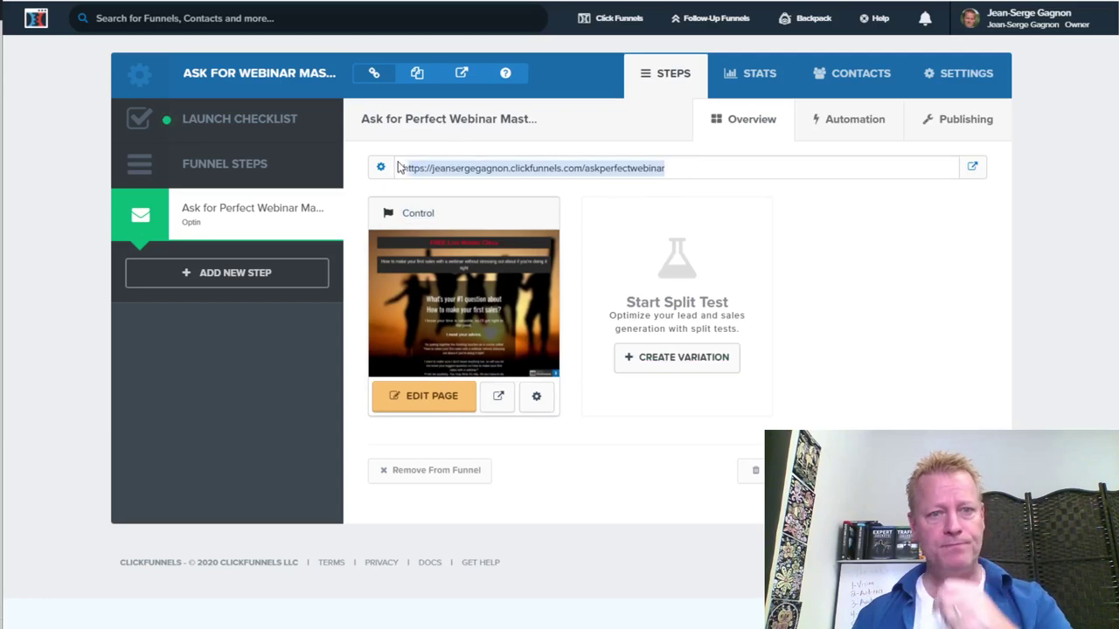
{"action": "right_click", "coordinate": [968, 167]}
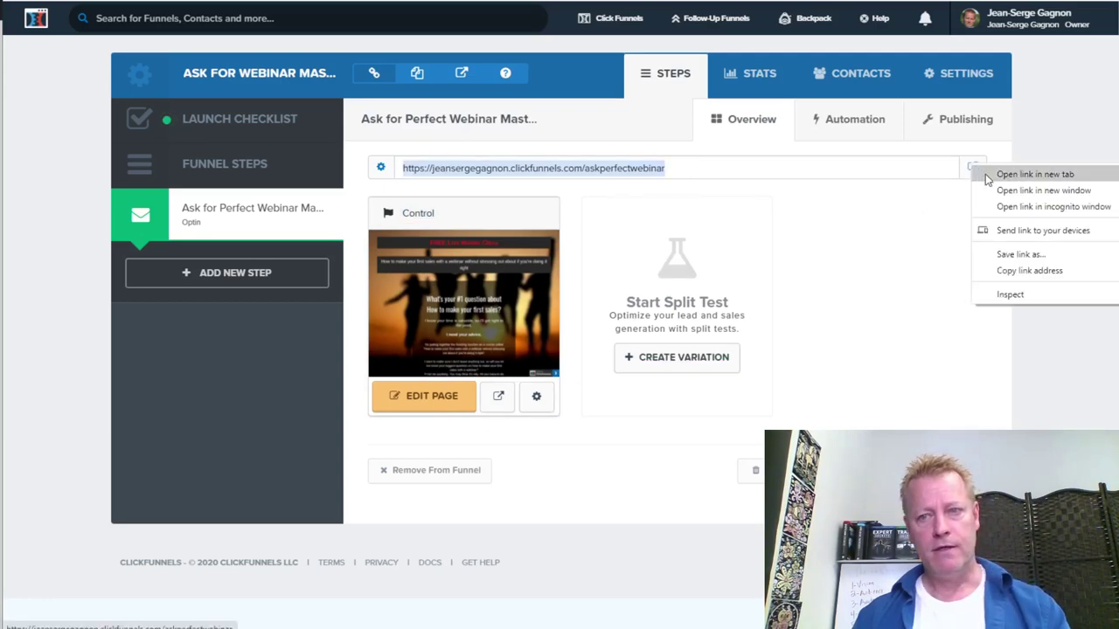
{"action": "left_click", "coordinate": [1016, 209]}
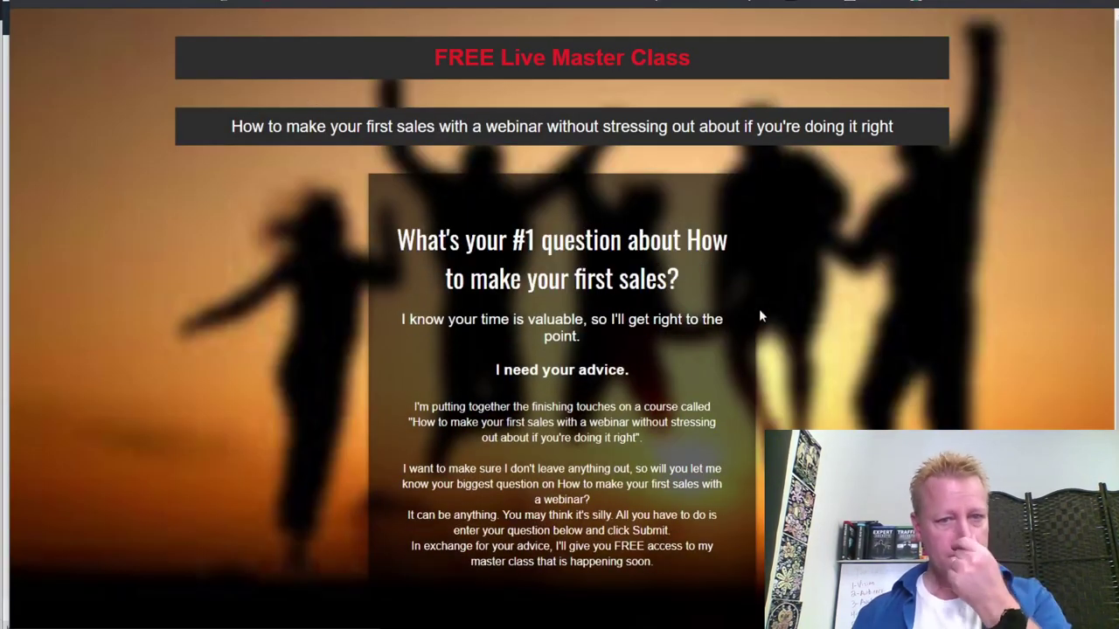
Enter the test question about the best webinar platform in the question field
{"action": "scroll", "coordinate": [776, 306], "scroll_direction": "down", "scroll_amount": 3}
{"action": "scroll", "coordinate": [776, 307], "scroll_direction": "up", "scroll_amount": 3}
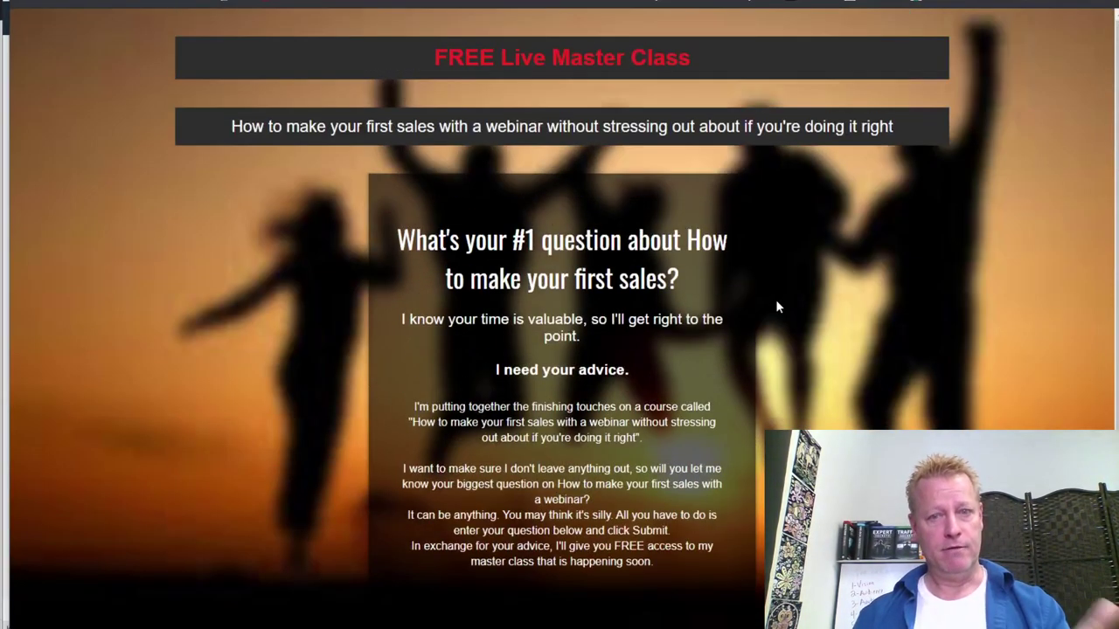
{"action": "scroll", "coordinate": [776, 307], "scroll_direction": "down", "scroll_amount": 3}
{"action": "left_click", "coordinate": [457, 441]}
{"action": "type", "text": "What is the p"}
{"action": "type", "text": "est webinar platform to use"}
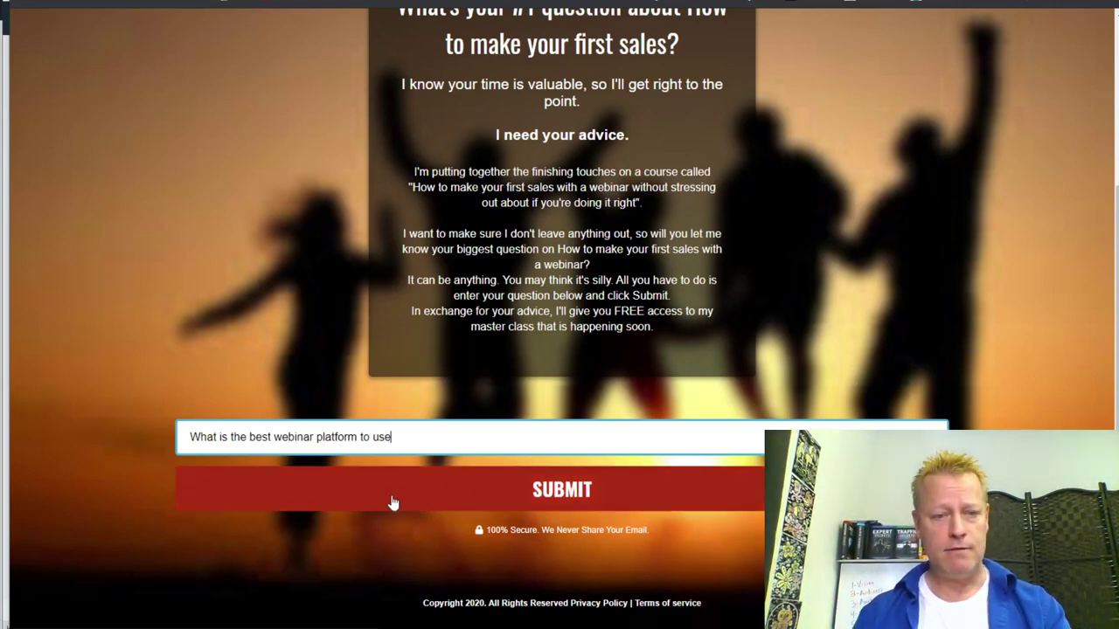
Submit the question, then a test subscriber's name and e-mail via Get Free Access
{"action": "left_click", "coordinate": [573, 494]}
{"action": "left_click", "coordinate": [465, 285]}
{"action": "type", "text": "JS Tester"}
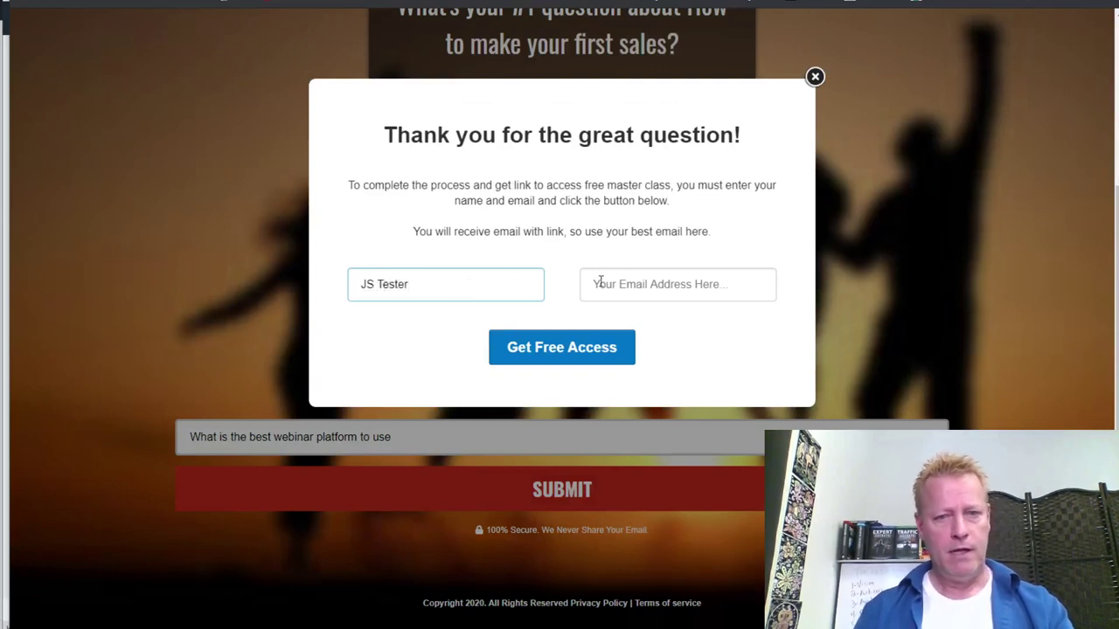
{"action": "left_click", "coordinate": [600, 282]}
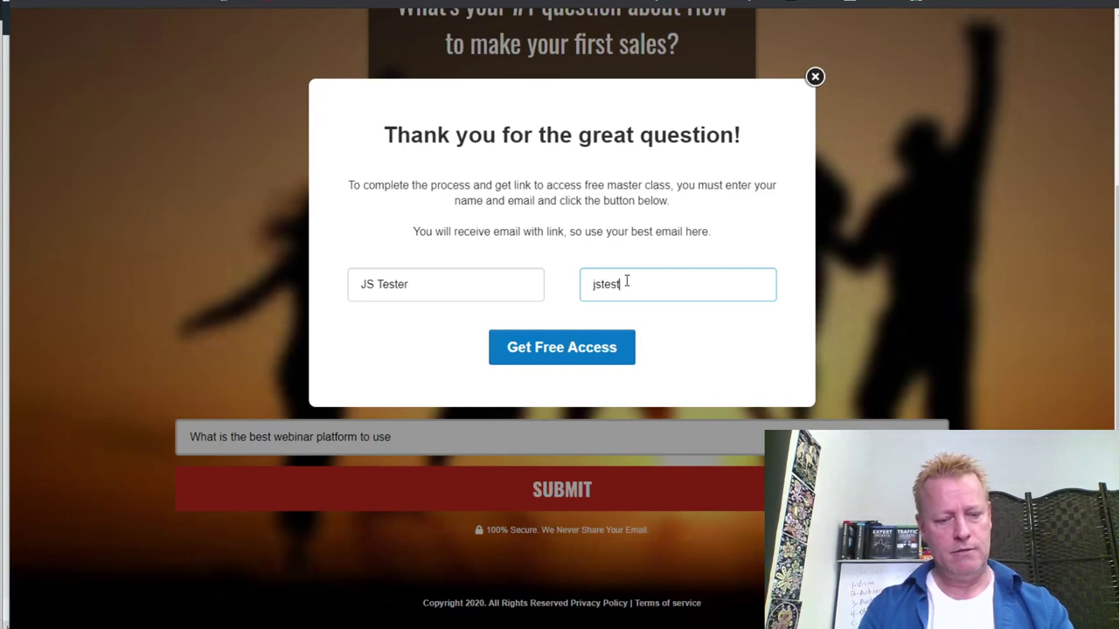
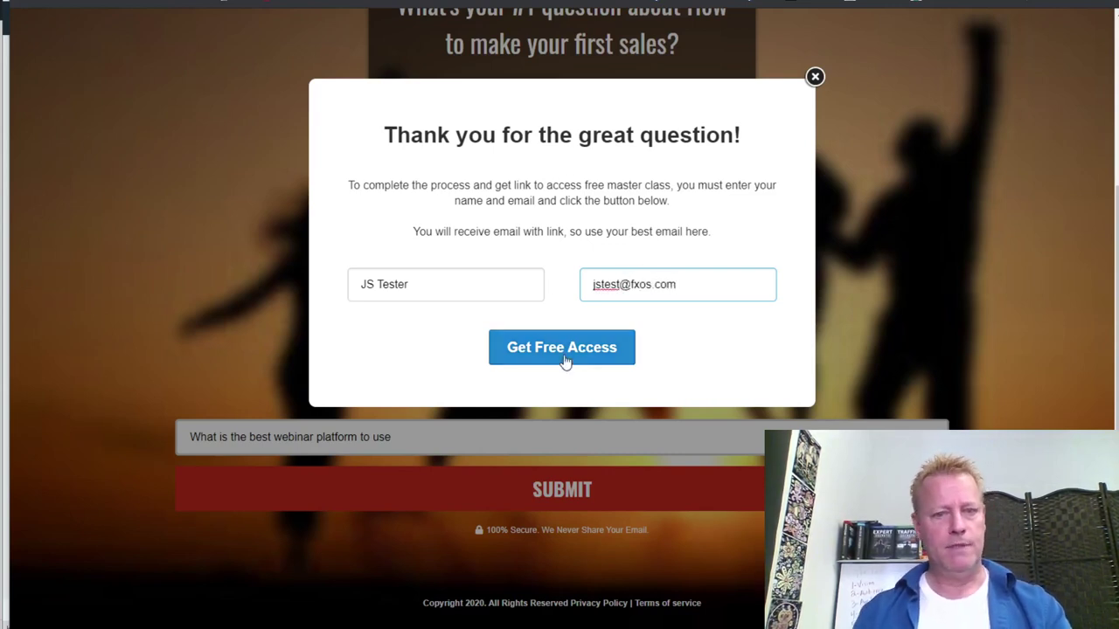
{"action": "left_click", "coordinate": [569, 360]}
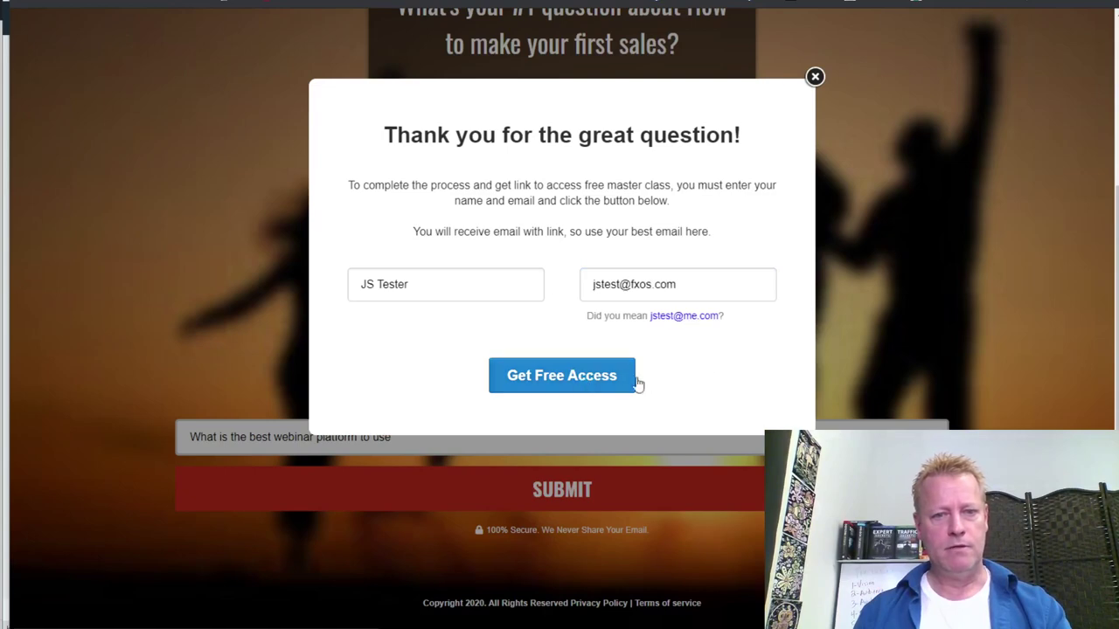
{"action": "left_click", "coordinate": [567, 379]}
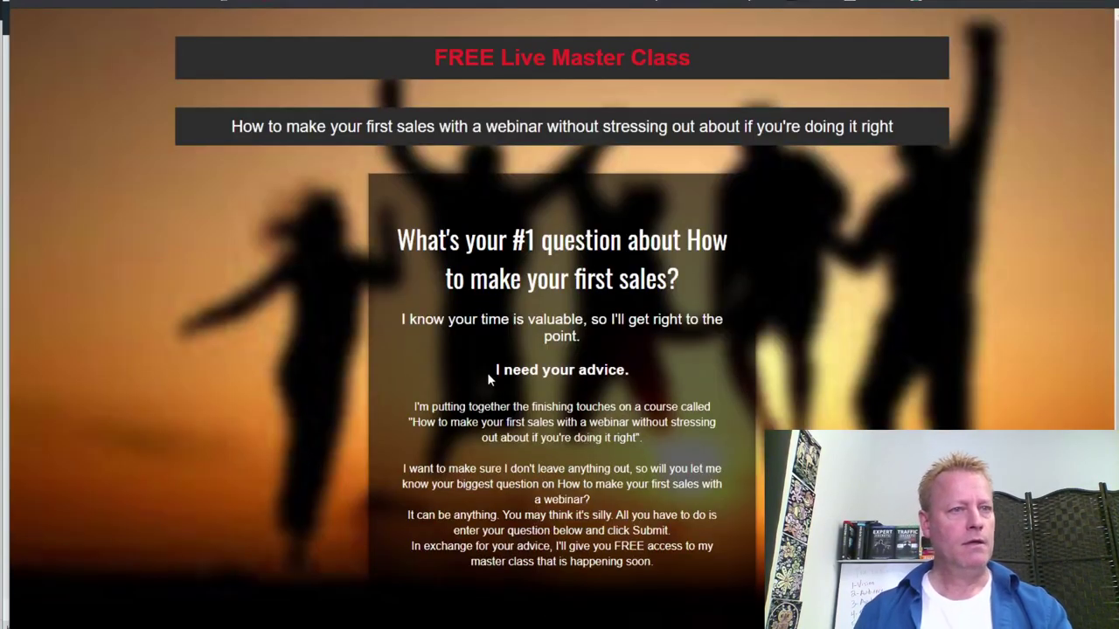
{"action": "scroll", "coordinate": [845, 362], "scroll_direction": "down", "scroll_amount": 3}
{"action": "scroll", "coordinate": [841, 363], "scroll_direction": "up", "scroll_amount": 3}
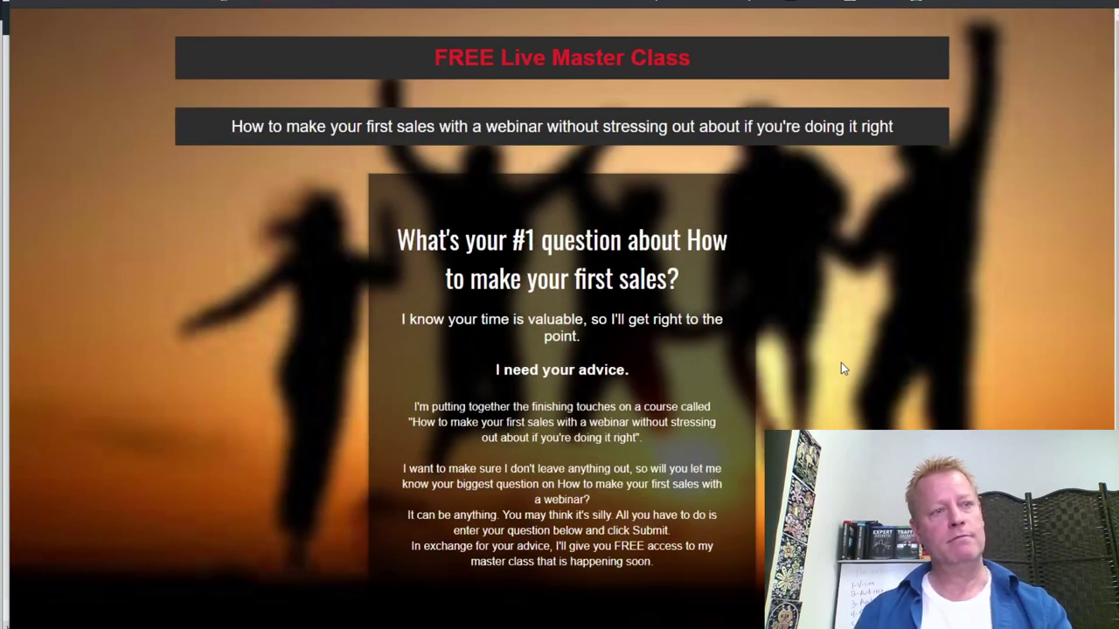
{"action": "scroll", "coordinate": [798, 354], "scroll_direction": "down", "scroll_amount": 3}
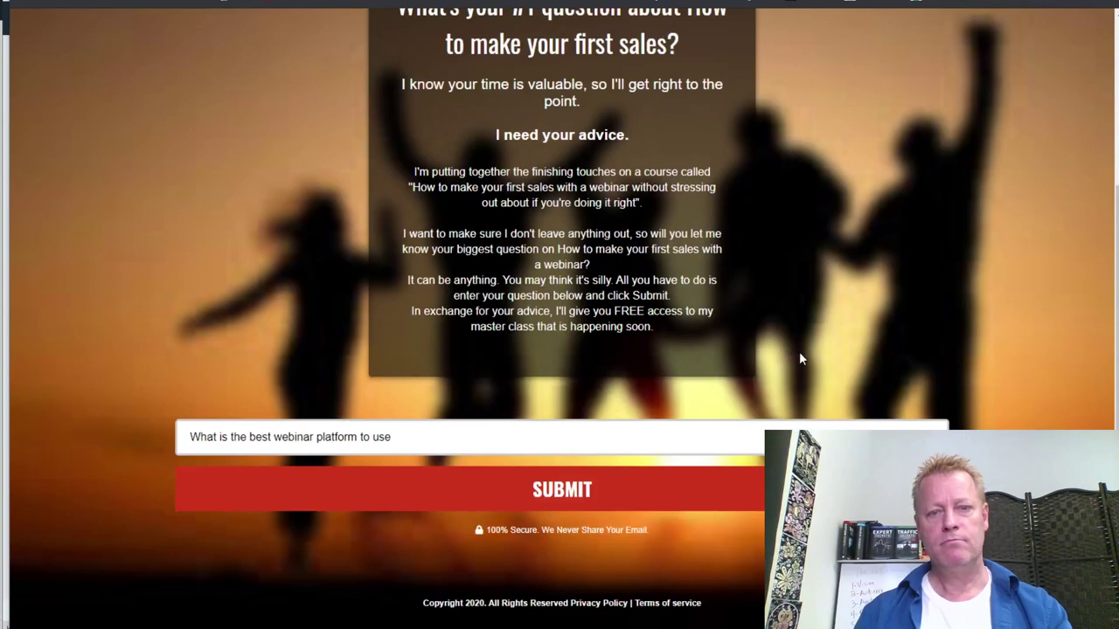
{"action": "scroll", "coordinate": [795, 360], "scroll_direction": "up", "scroll_amount": 3}
{"action": "scroll", "coordinate": [795, 360], "scroll_direction": "down", "scroll_amount": 3}
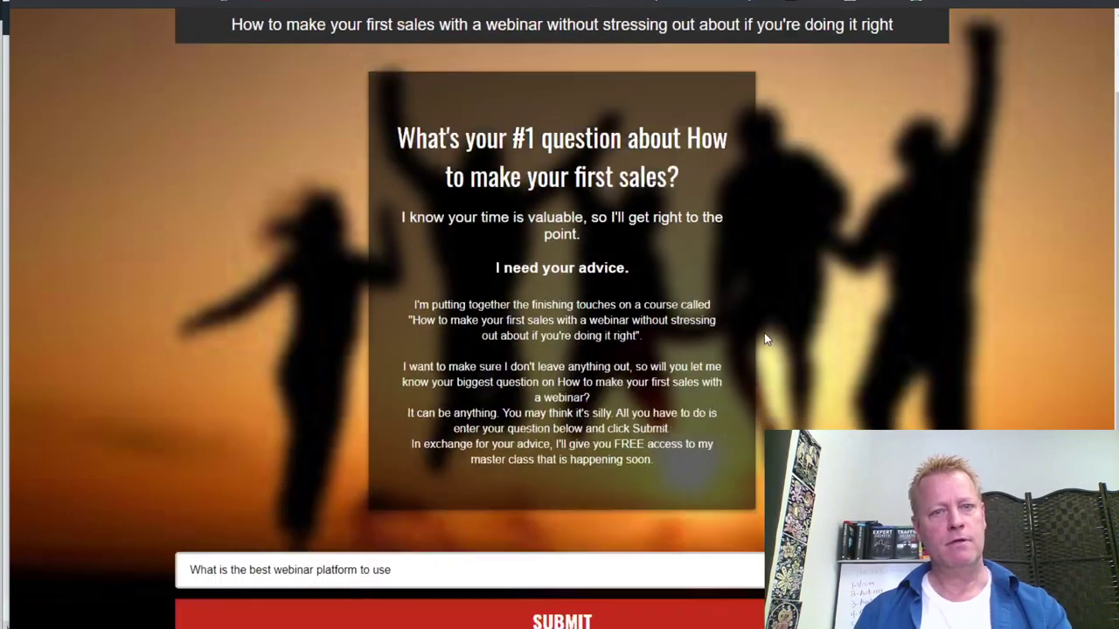
{"action": "scroll", "coordinate": [420, 149], "scroll_direction": "up", "scroll_amount": 3}
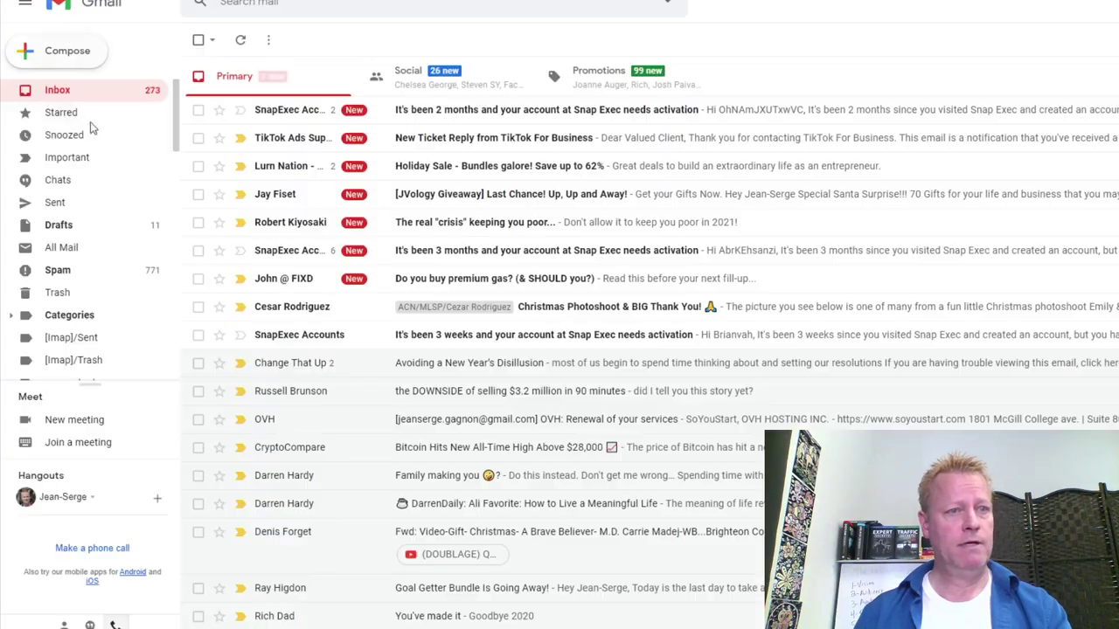
Refresh the Gmail inbox and confirm the subscription from the confirmation email
{"action": "left_click", "coordinate": [240, 39]}
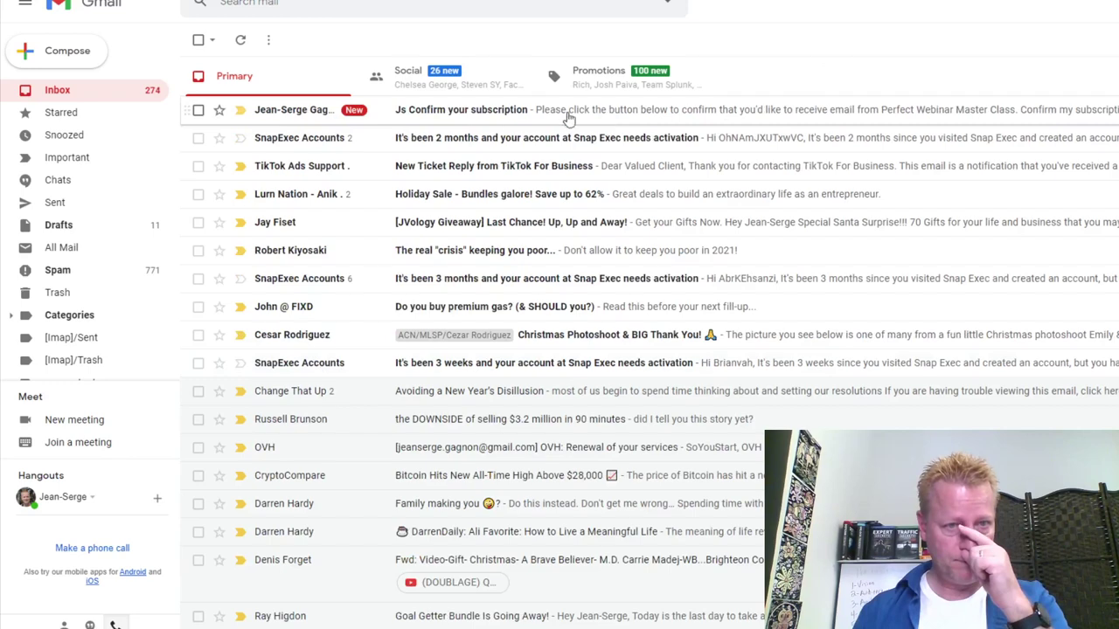
{"action": "left_click", "coordinate": [466, 112]}
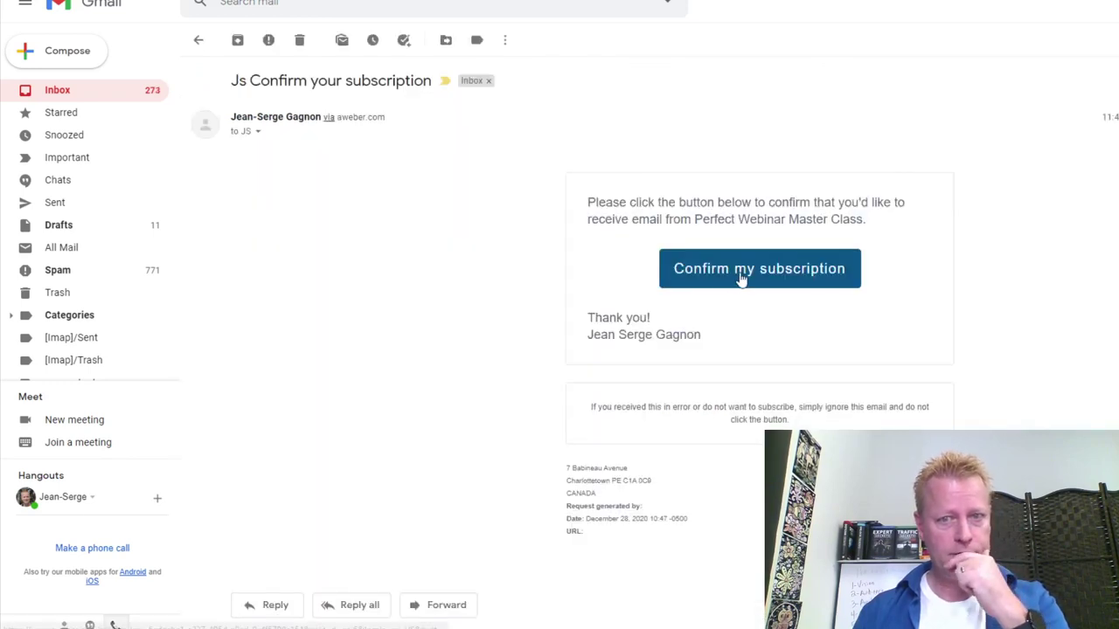
{"action": "left_click", "coordinate": [682, 282]}
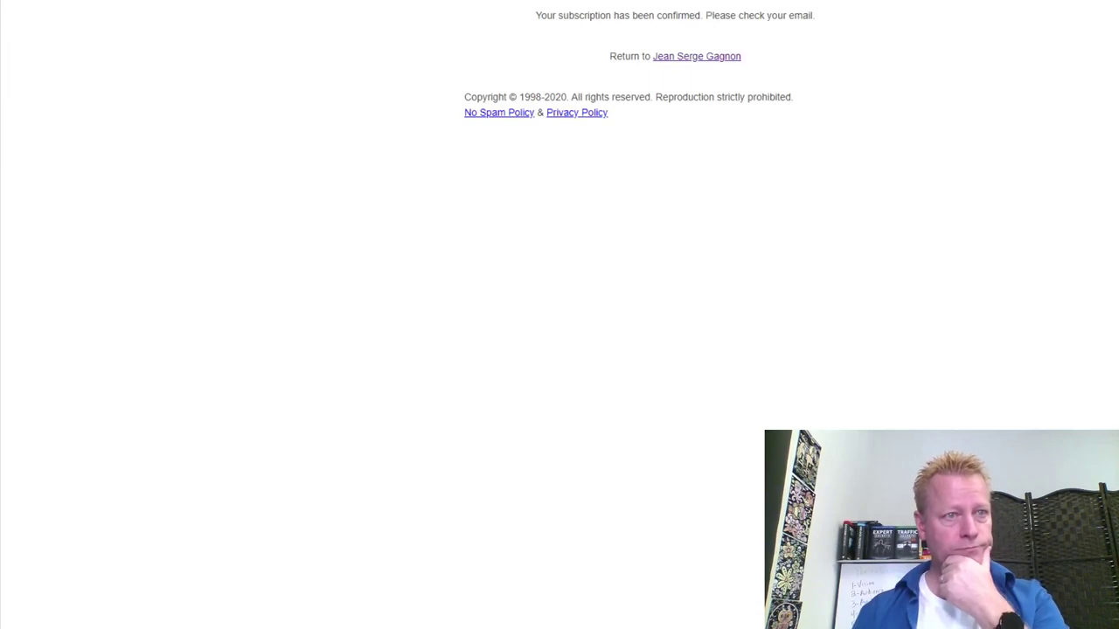
{"action": "left_click", "coordinate": [55, 17]}
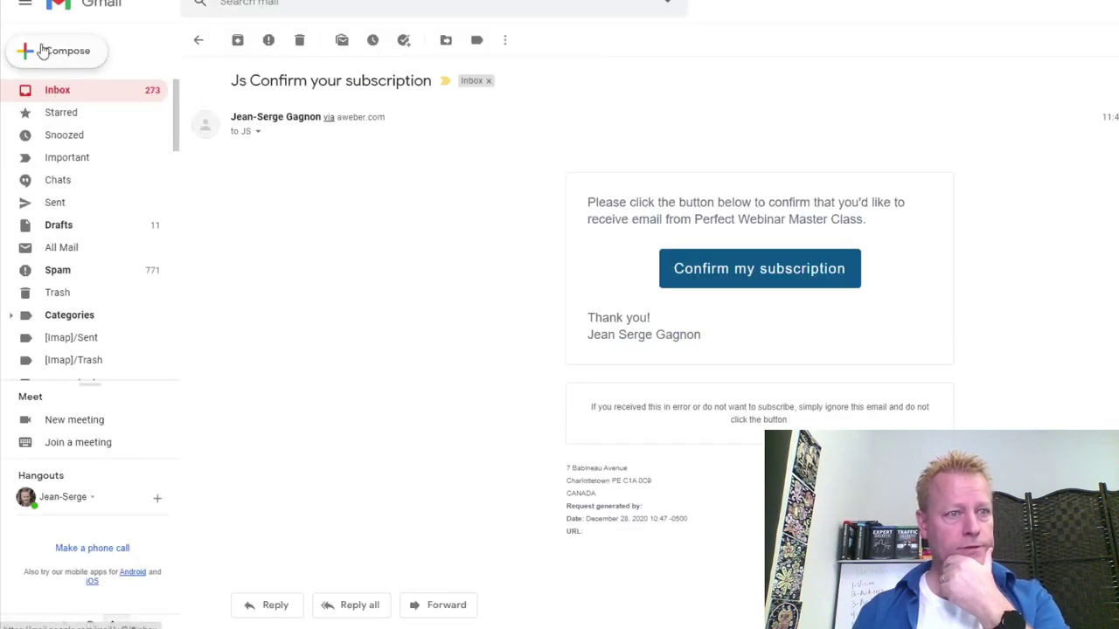
{"action": "left_click", "coordinate": [61, 89]}
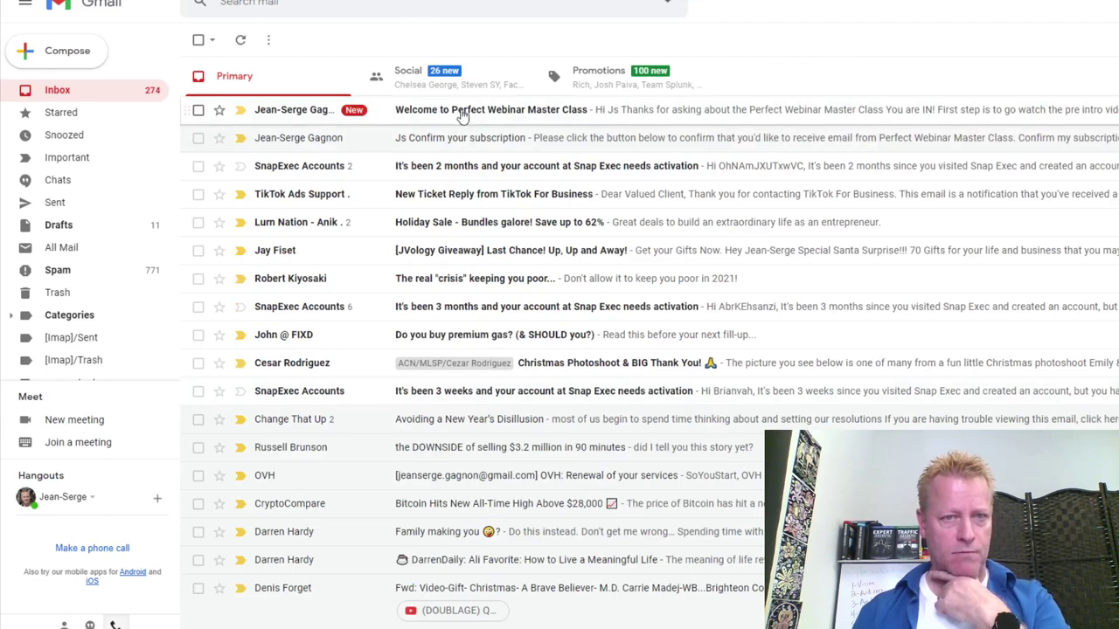
Read the 'Welcome to Perfect Webinar Master Class' email, then return to ClickFunnels
{"action": "left_click", "coordinate": [552, 116]}
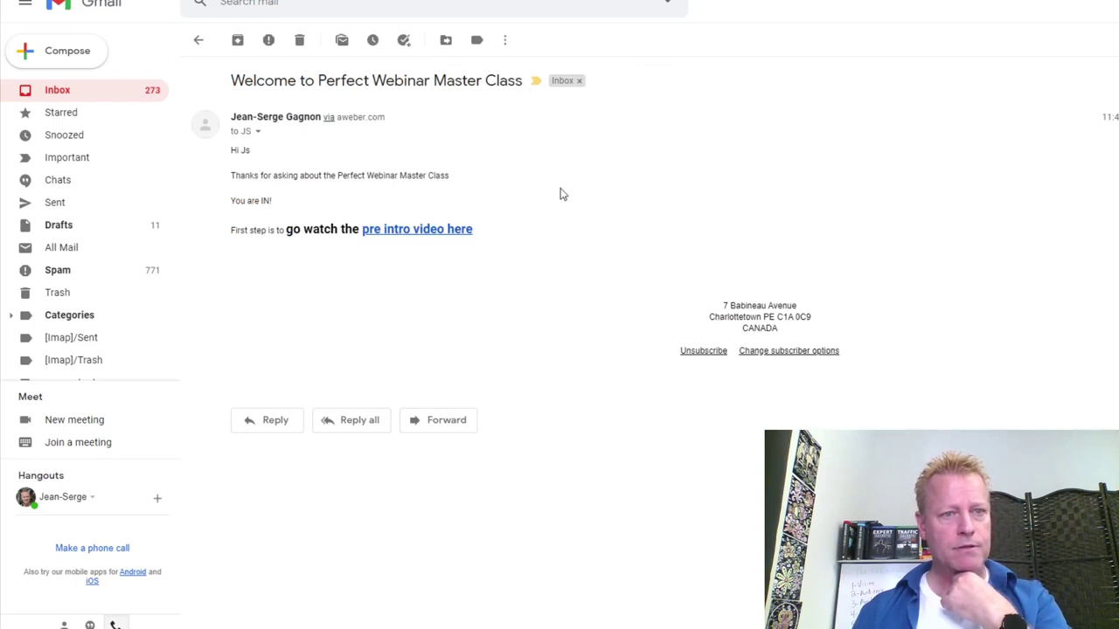
{"action": "left_click", "coordinate": [70, 94]}
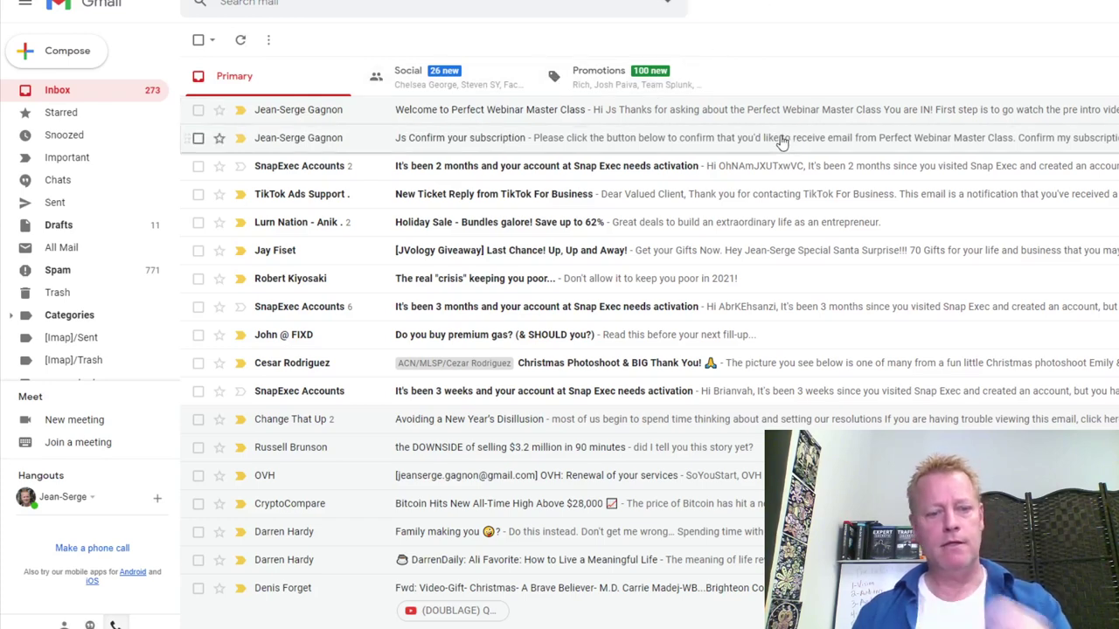
{"action": "key", "text": "alt+Tab"}
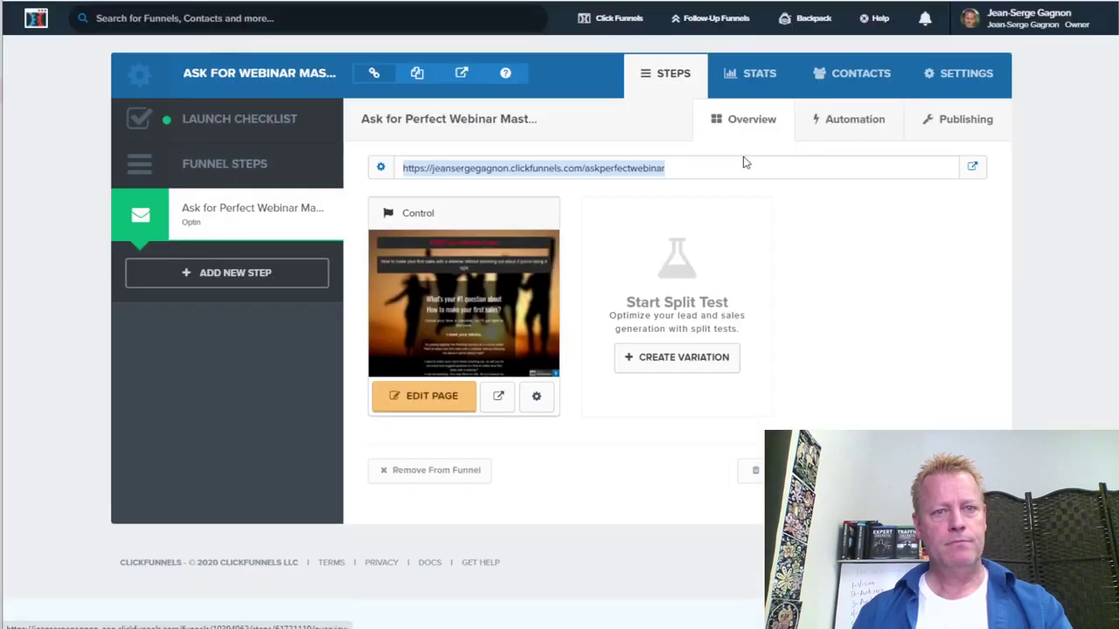
In AWeber Subscribers, confirm the test subscriber is Subscribed, tagged answered_question, and opened the Welcome email
{"action": "key", "text": "alt+Tab"}
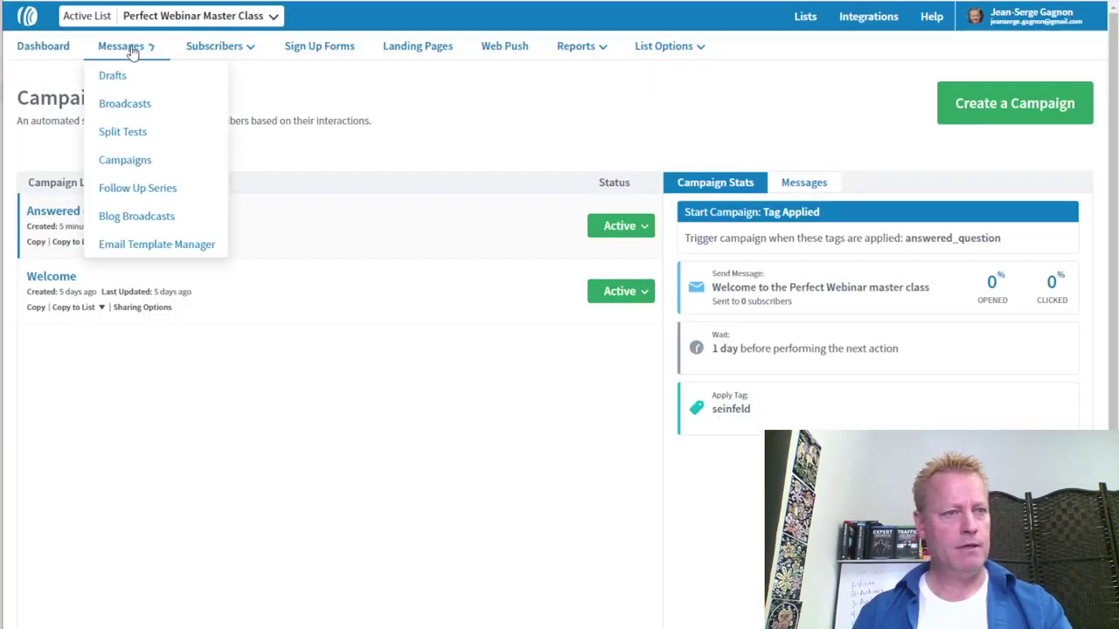
{"action": "mouse_move", "coordinate": [223, 48]}
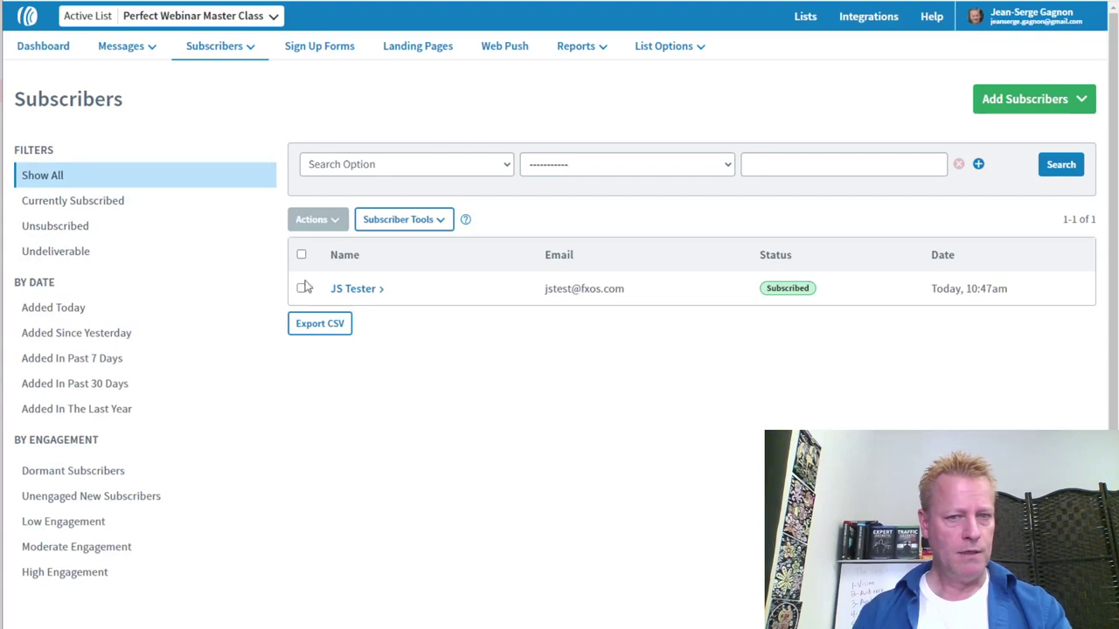
{"action": "left_click", "coordinate": [354, 289]}
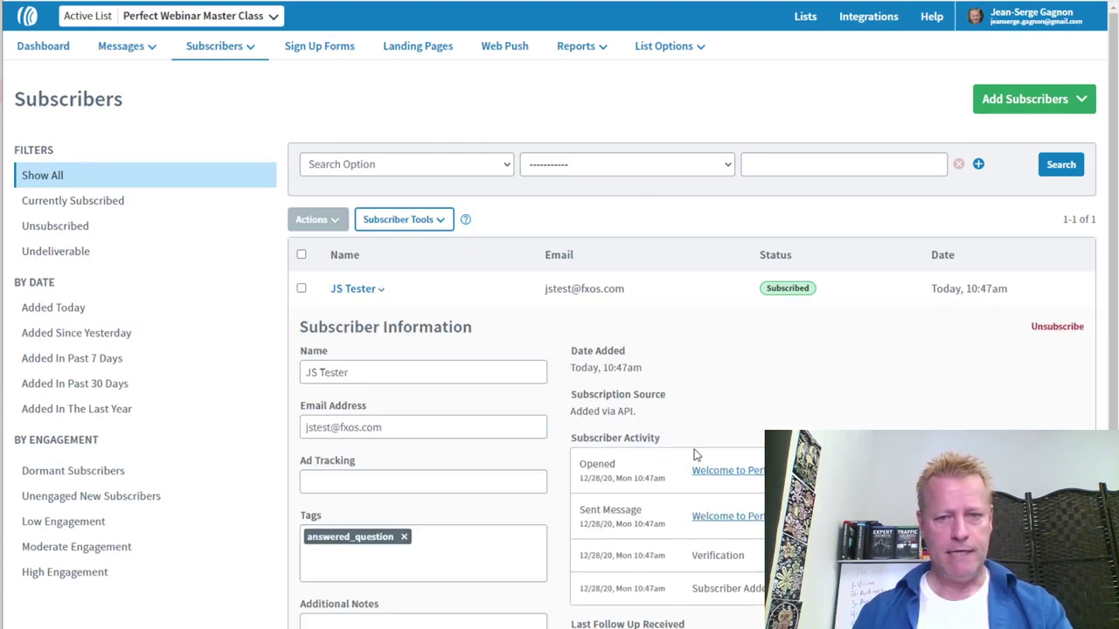
{"action": "scroll", "coordinate": [694, 454], "scroll_direction": "down", "scroll_amount": 3}
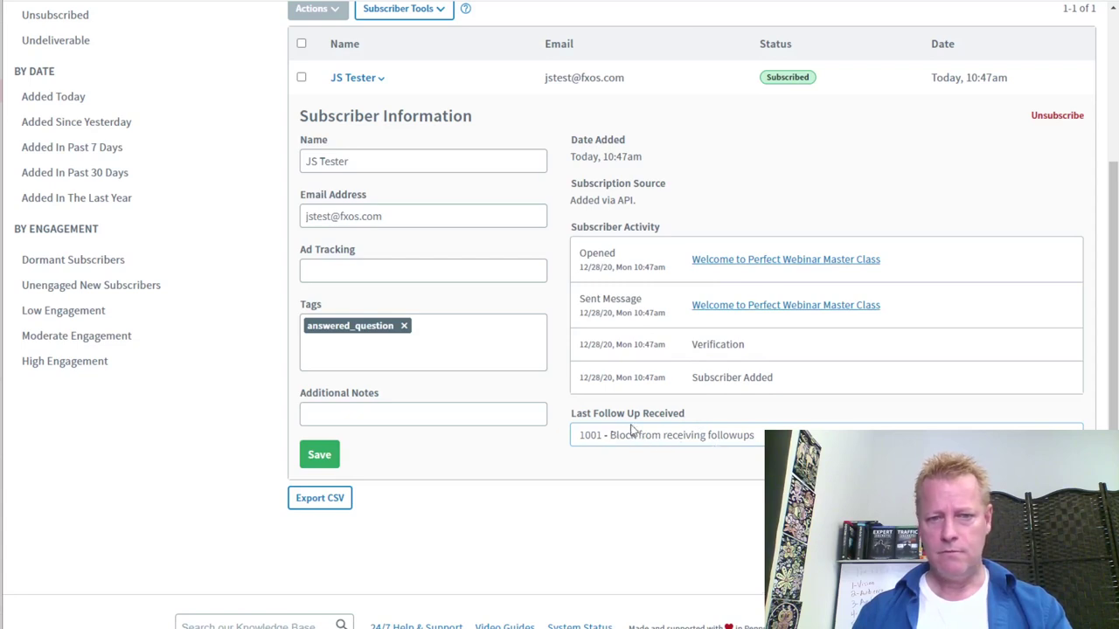
{"action": "type", "text": "0"}
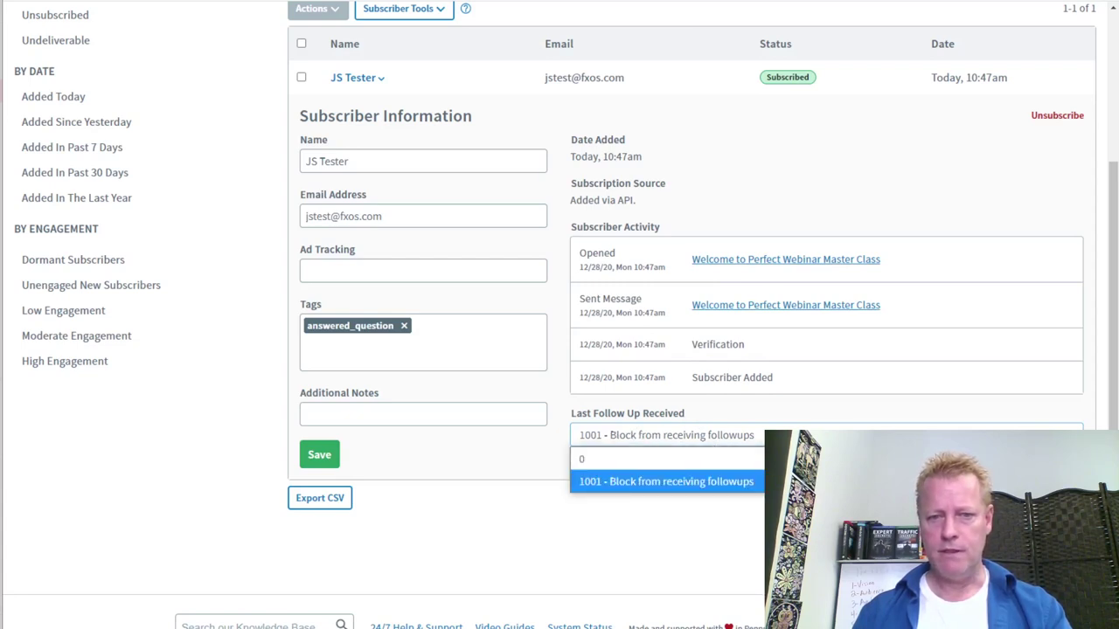
{"action": "key", "text": "Return"}
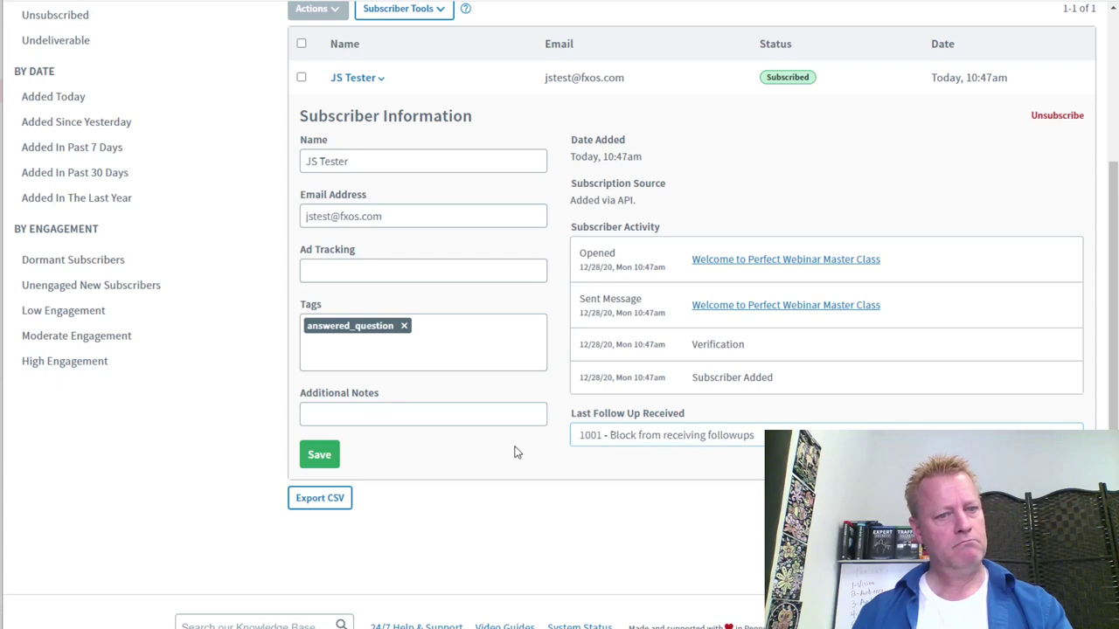